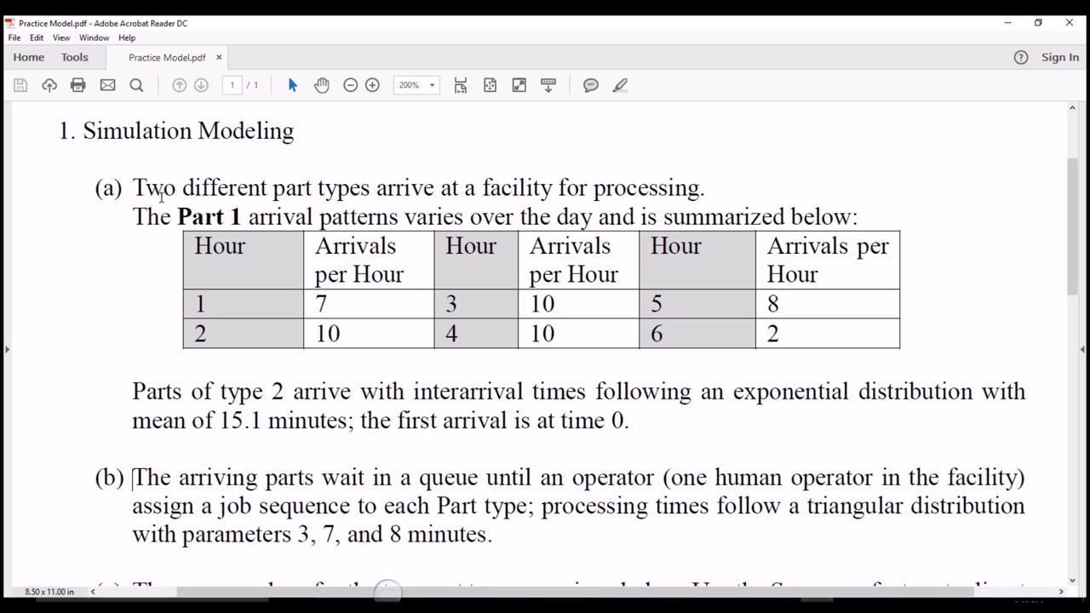
Step: Read the arrival patterns of both part types and the operator's job sequence assignment in sections (a) and (b)
{"action": "left_click_drag", "start_coordinate": [177, 217], "coordinate": [398, 217]}
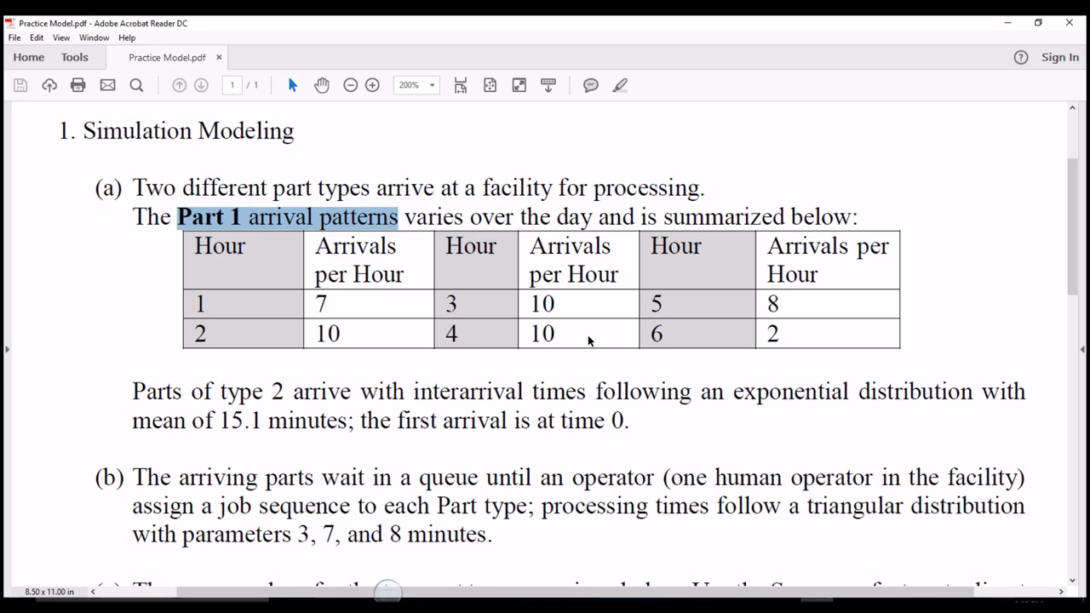
{"action": "left_click_drag", "start_coordinate": [246, 246], "coordinate": [773, 334]}
{"action": "scroll", "coordinate": [446, 358], "scroll_direction": "down", "scroll_amount": 1}
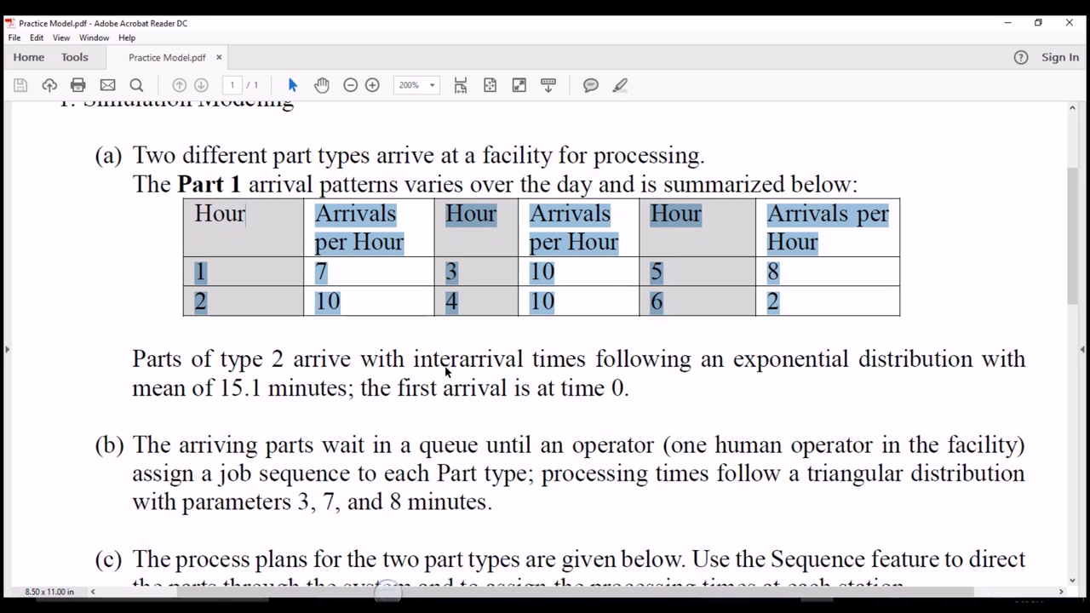
{"action": "left_click", "coordinate": [379, 361]}
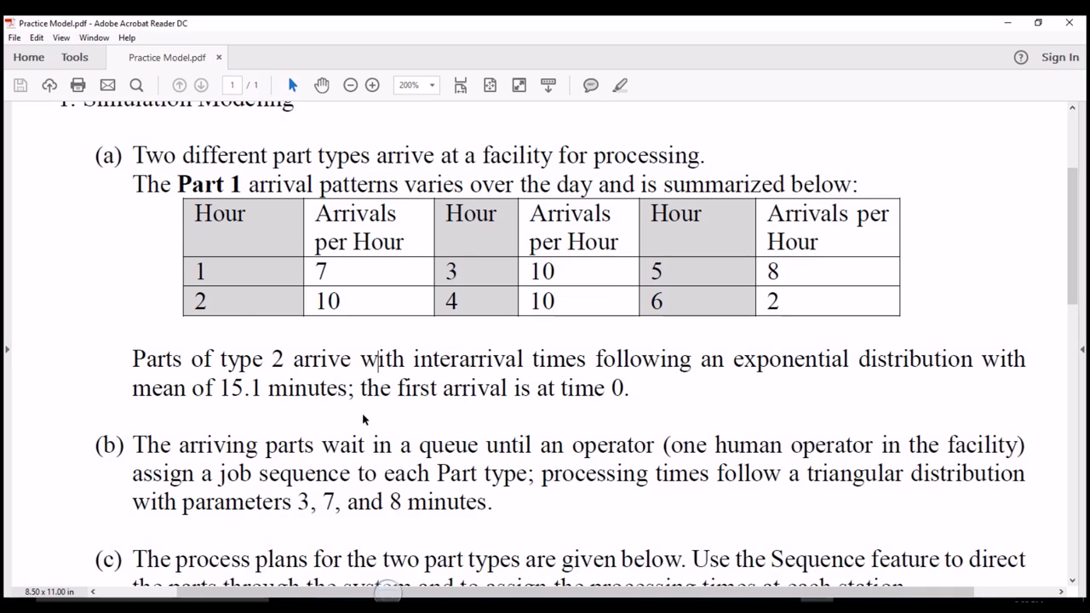
{"action": "scroll", "coordinate": [356, 411], "scroll_direction": "down", "scroll_amount": 3}
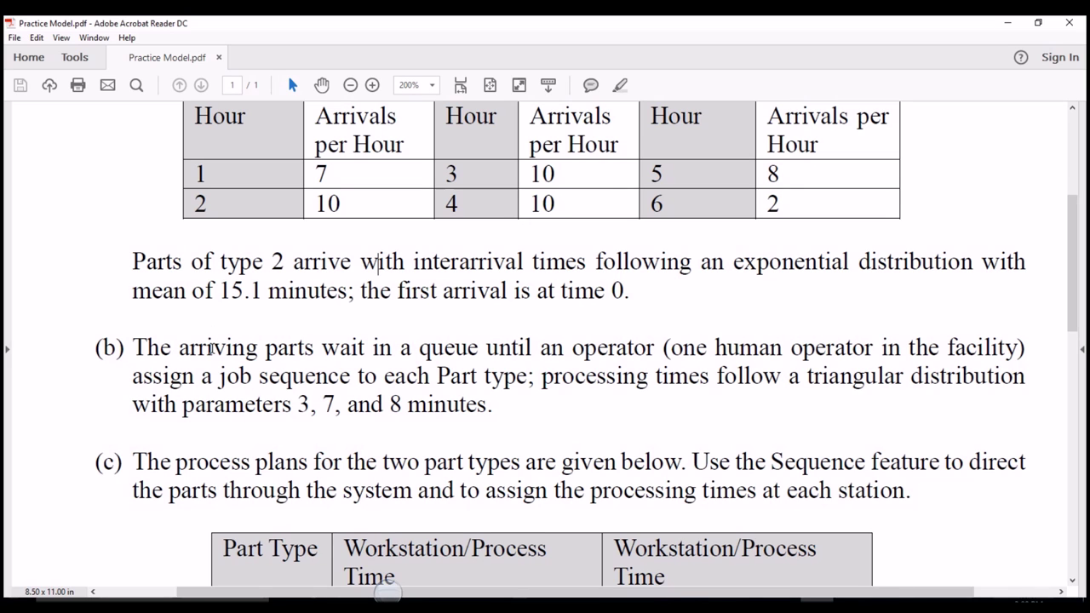
{"action": "scroll", "coordinate": [209, 326], "scroll_direction": "down", "scroll_amount": 2}
{"action": "left_click_drag", "start_coordinate": [141, 287], "coordinate": [528, 354]}
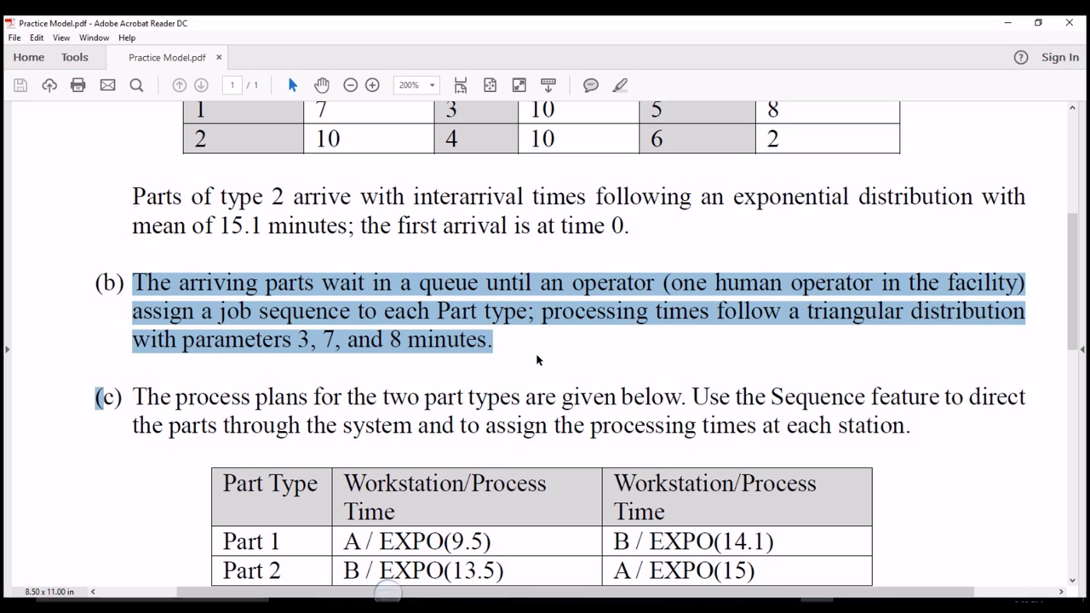
{"action": "scroll", "coordinate": [537, 360], "scroll_direction": "down", "scroll_amount": 1}
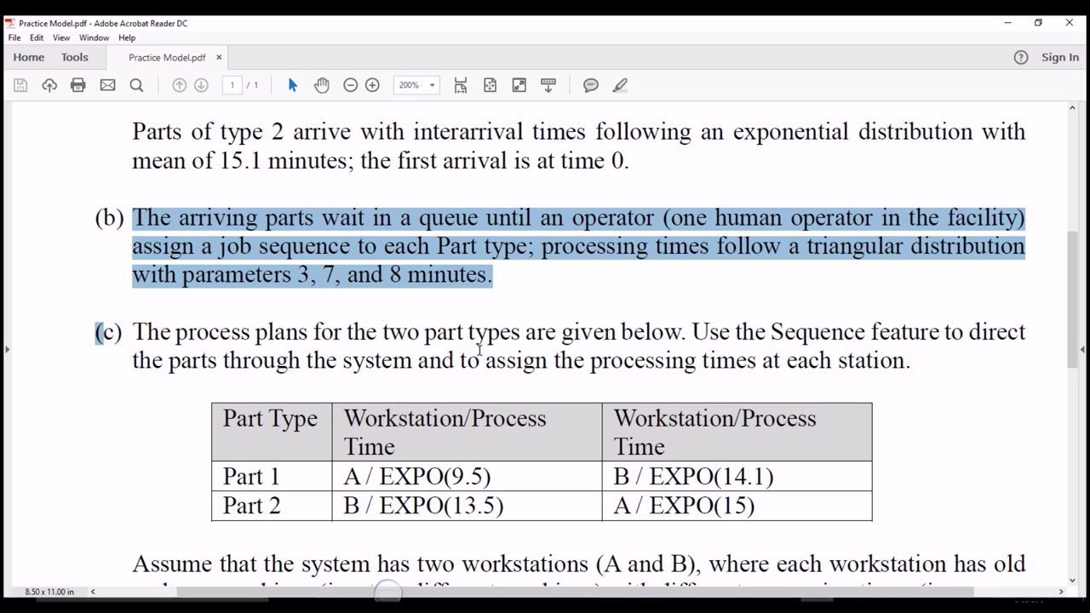
Step: Examine the process plans in section (c), including the station sequence table and the old and new machine assumptions
{"action": "scroll", "coordinate": [482, 350], "scroll_direction": "down", "scroll_amount": 1}
{"action": "left_click_drag", "start_coordinate": [175, 267], "coordinate": [539, 466]}
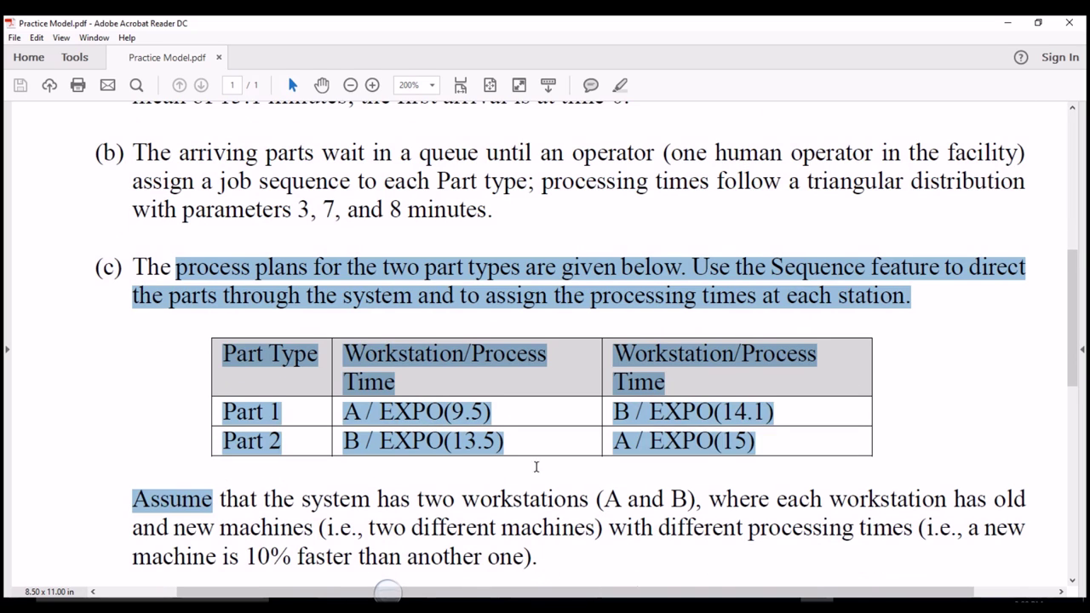
{"action": "scroll", "coordinate": [521, 448], "scroll_direction": "down", "scroll_amount": 2}
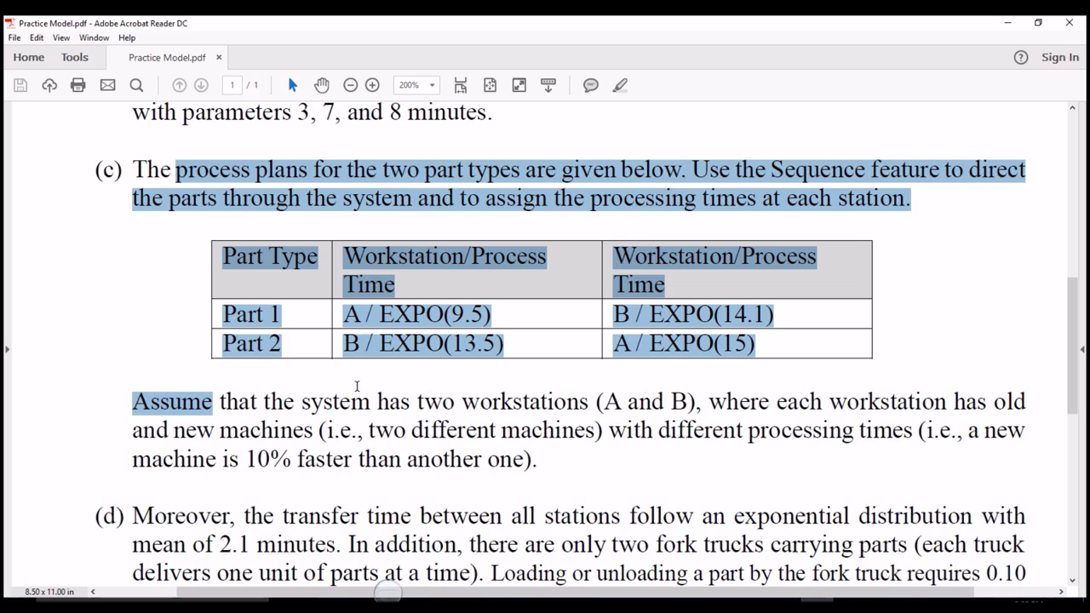
{"action": "left_click", "coordinate": [353, 398]}
{"action": "left_click_drag", "start_coordinate": [242, 268], "coordinate": [649, 416]}
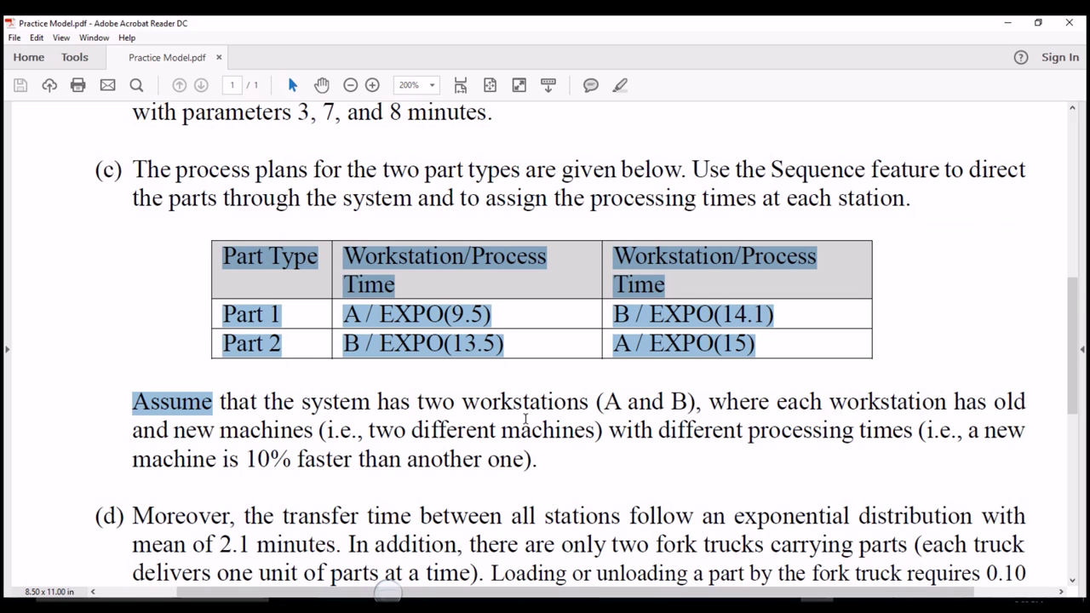
{"action": "scroll", "coordinate": [562, 419], "scroll_direction": "down", "scroll_amount": 2}
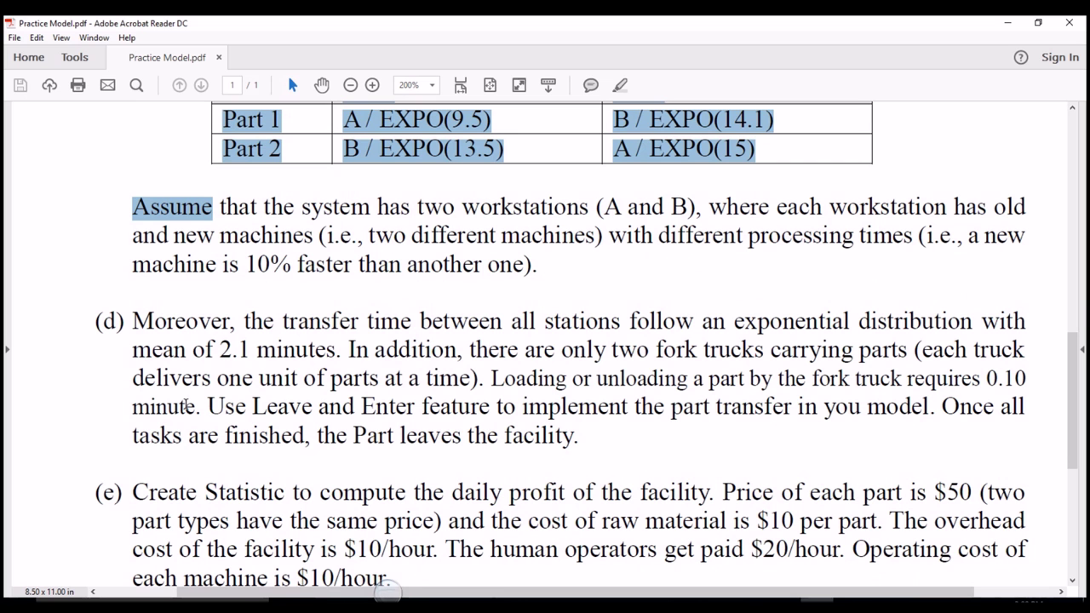
{"action": "left_click", "coordinate": [139, 325]}
{"action": "scroll", "coordinate": [370, 433], "scroll_direction": "up", "scroll_amount": 4}
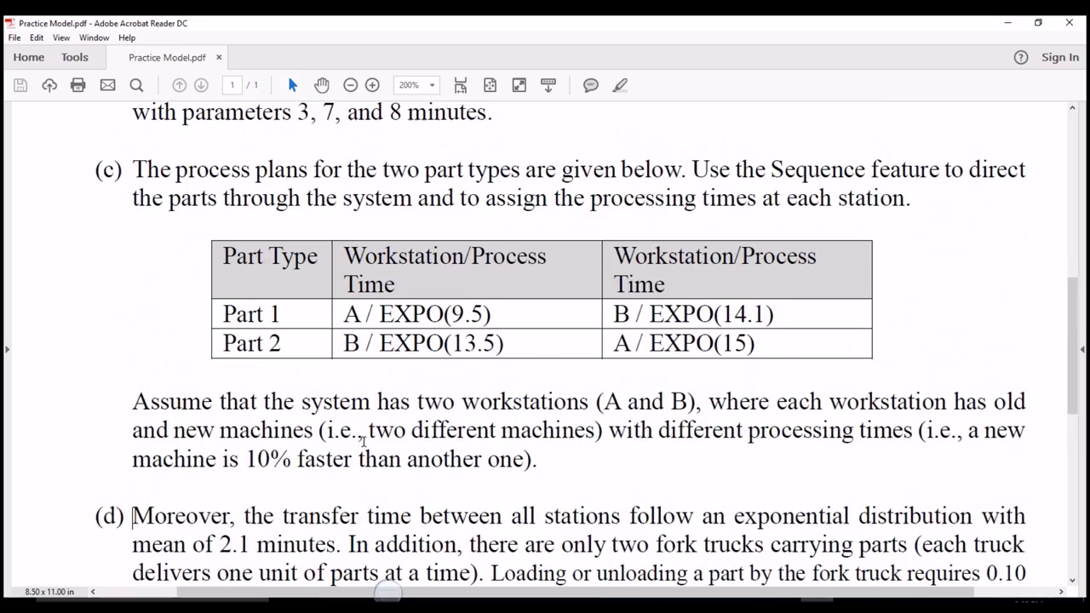
{"action": "scroll", "coordinate": [369, 451], "scroll_direction": "down", "scroll_amount": 5}
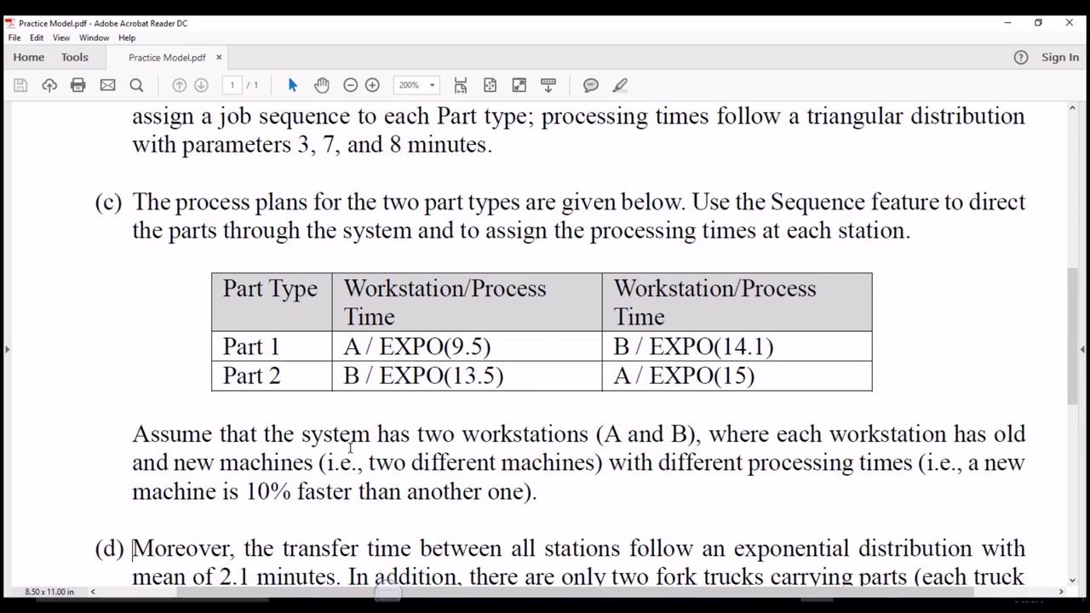
{"action": "scroll", "coordinate": [351, 447], "scroll_direction": "up", "scroll_amount": 1}
{"action": "left_click_drag", "start_coordinate": [161, 120], "coordinate": [570, 542]}
{"action": "scroll", "coordinate": [564, 533], "scroll_direction": "down", "scroll_amount": 2}
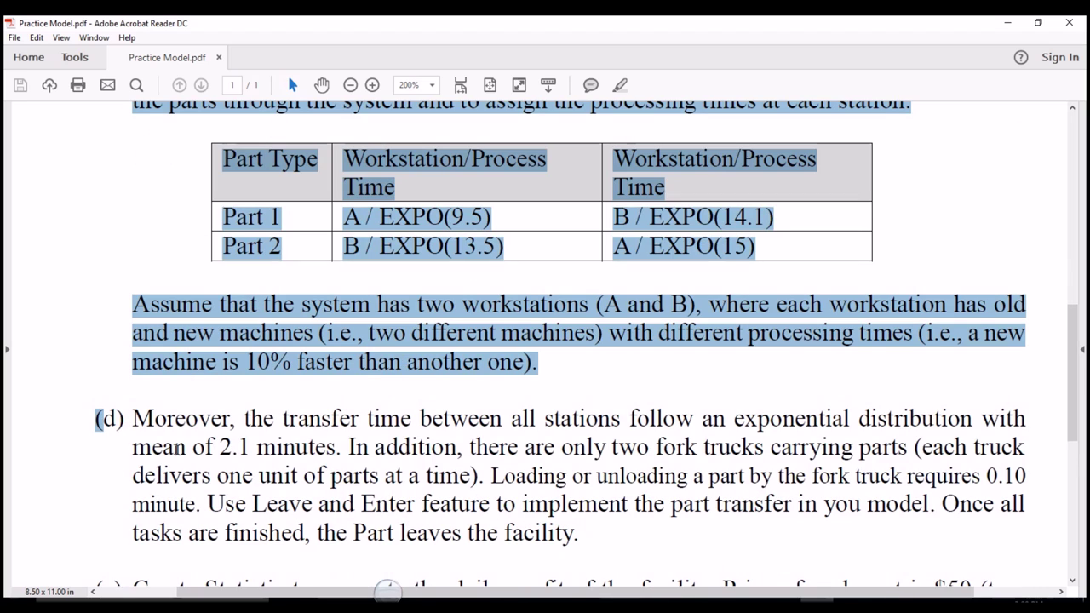
Step: Read the transfer time, fork truck and loading requirements in section (d) of the exercise
{"action": "left_click_drag", "start_coordinate": [134, 418], "coordinate": [602, 545]}
{"action": "scroll", "coordinate": [602, 544], "scroll_direction": "down", "scroll_amount": 2}
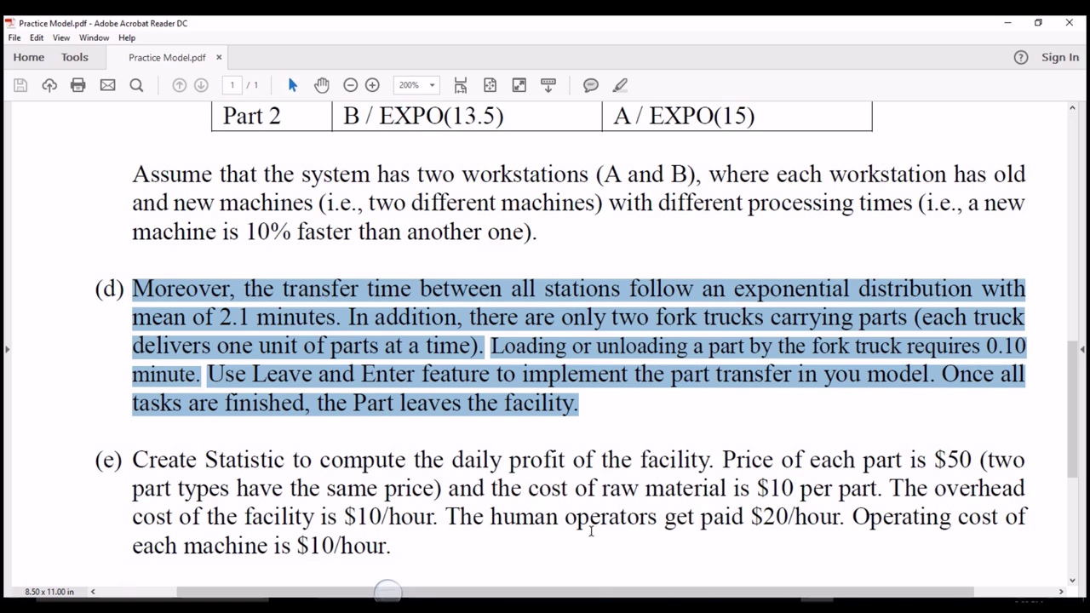
{"action": "left_click", "coordinate": [638, 429]}
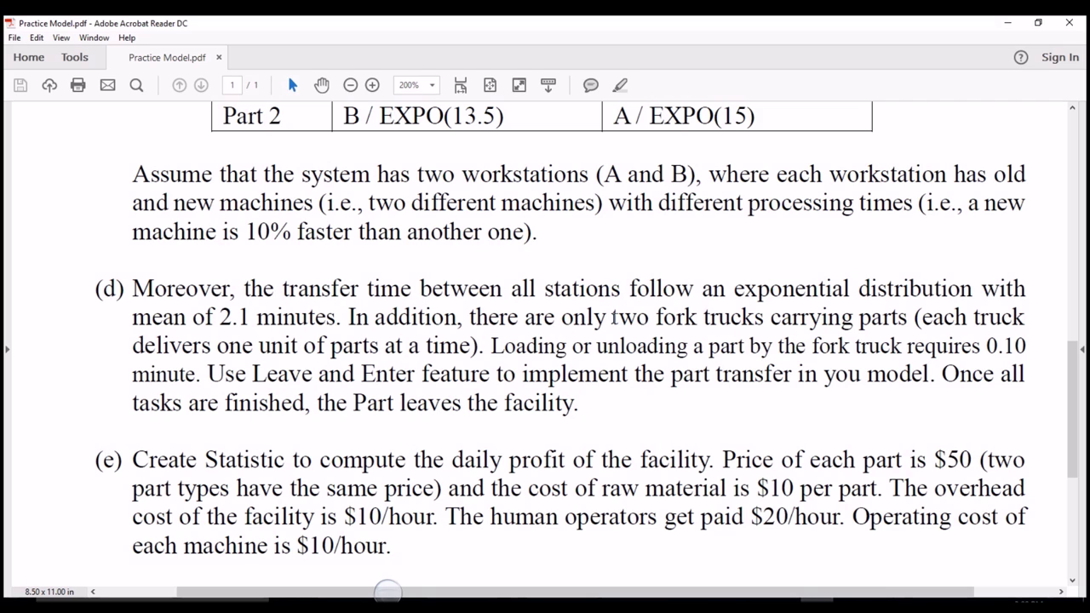
{"action": "left_click_drag", "start_coordinate": [614, 317], "coordinate": [714, 324]}
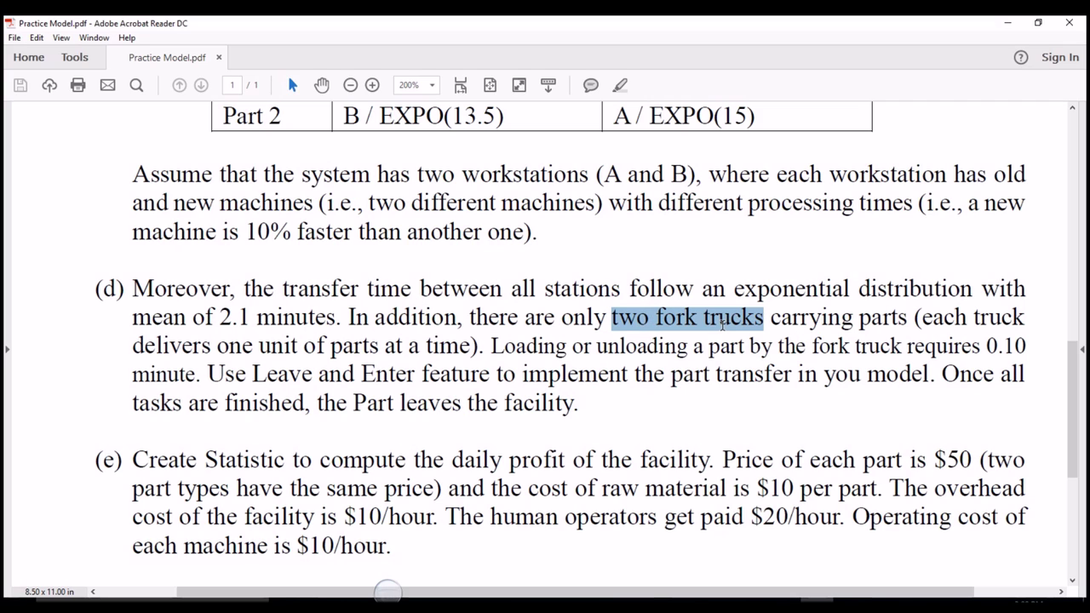
{"action": "left_click", "coordinate": [671, 392]}
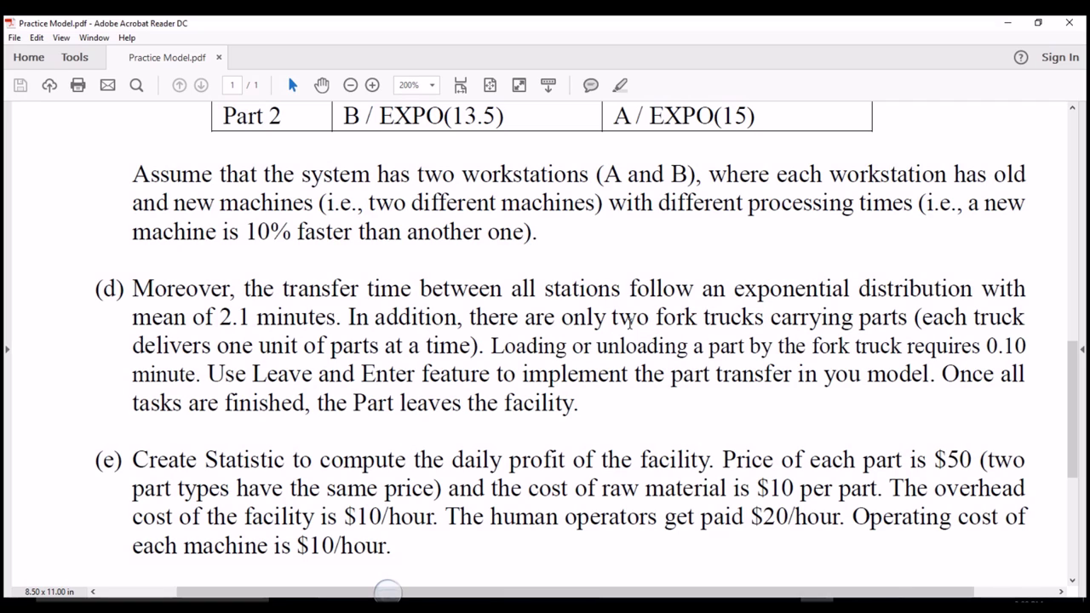
{"action": "left_click_drag", "start_coordinate": [614, 319], "coordinate": [733, 320]}
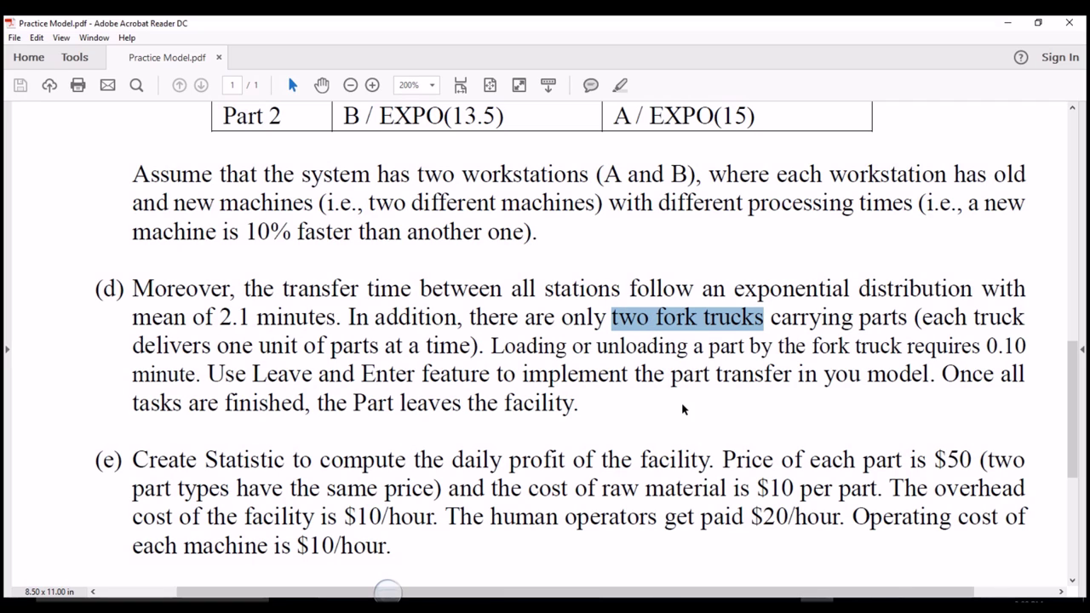
Step: Read the daily profit requirements in section (e) and the simulation run length in section (f)
{"action": "scroll", "coordinate": [591, 406], "scroll_direction": "down", "scroll_amount": 3}
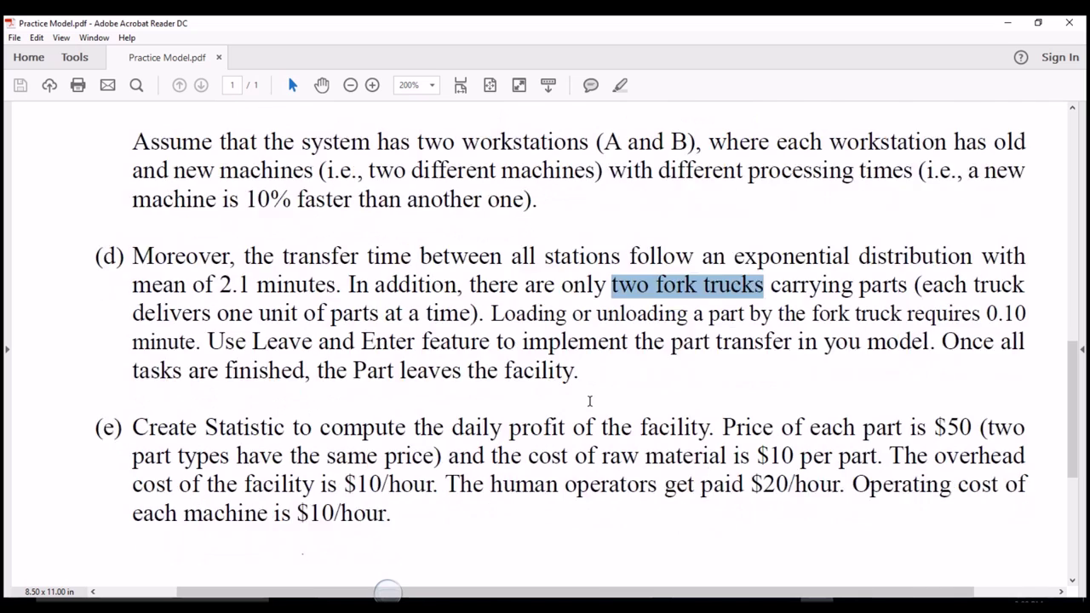
{"action": "left_click_drag", "start_coordinate": [133, 330], "coordinate": [396, 389]}
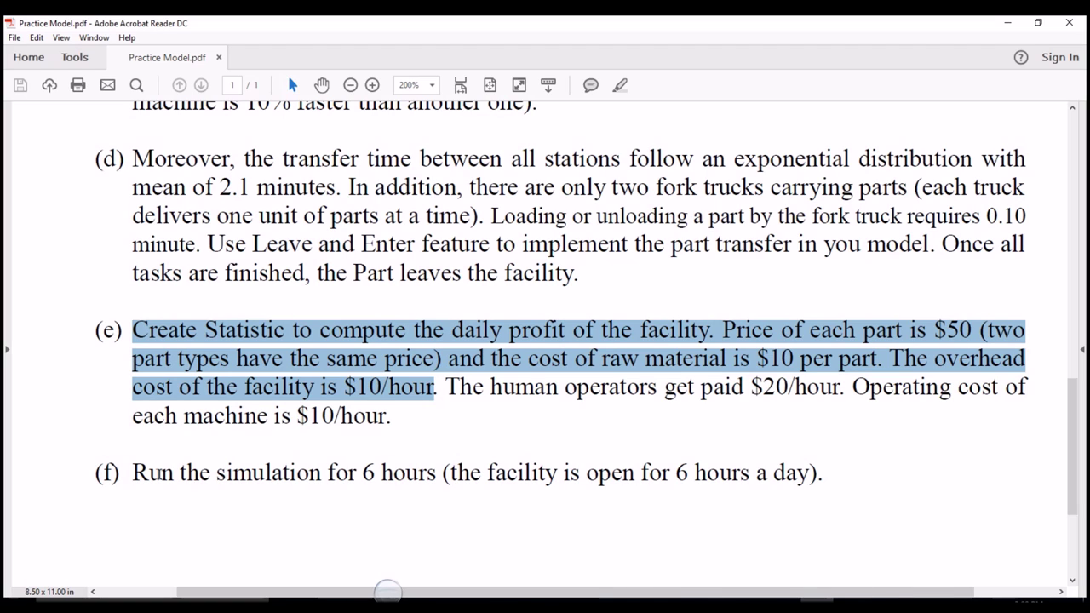
{"action": "left_click_drag", "start_coordinate": [134, 472], "coordinate": [322, 473]}
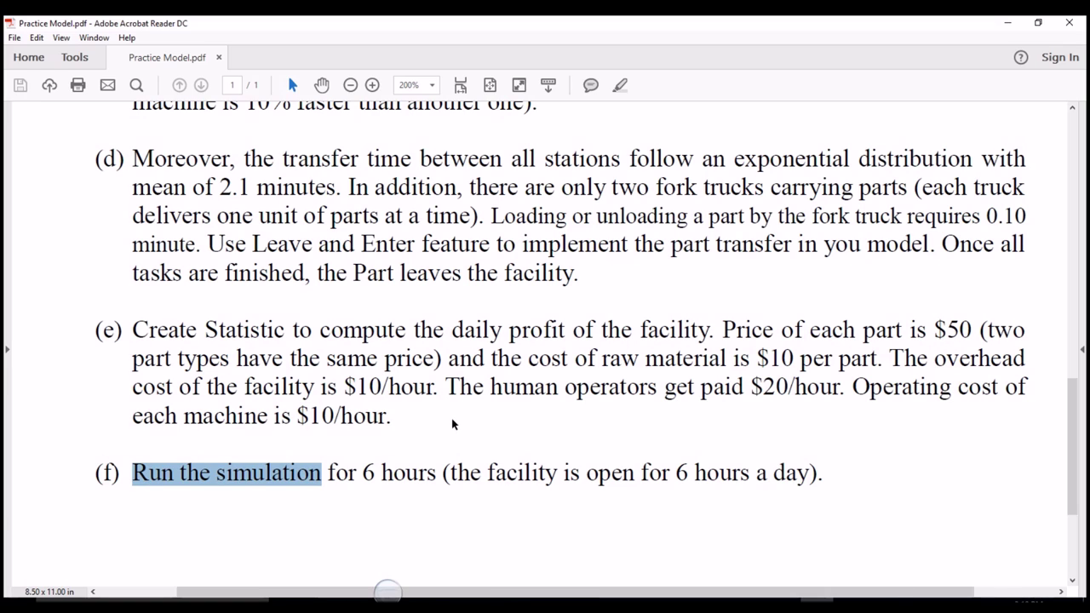
{"action": "left_click", "coordinate": [269, 473]}
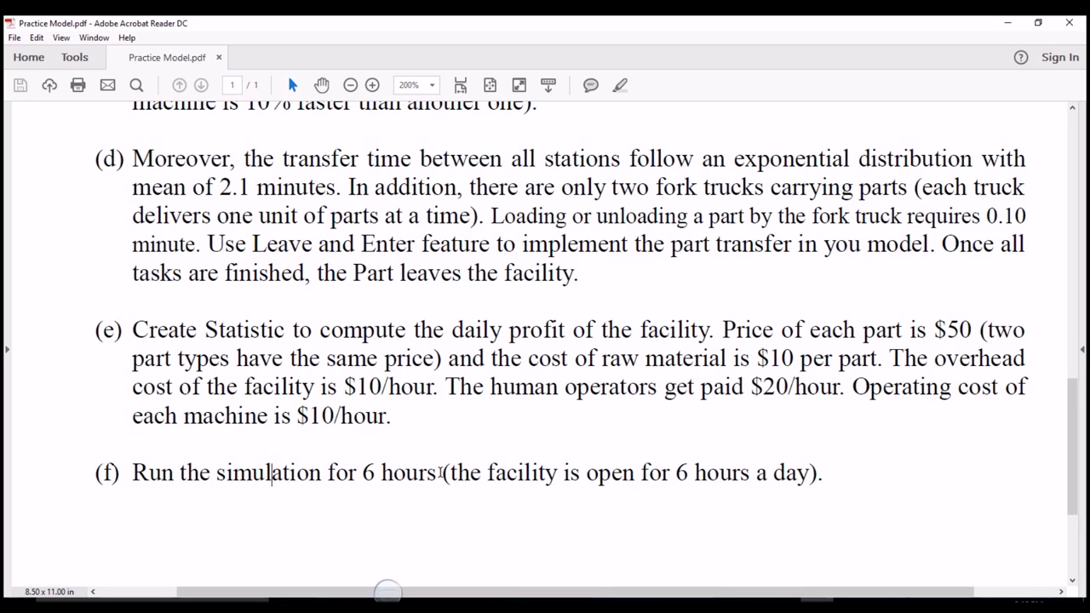
{"action": "scroll", "coordinate": [439, 474], "scroll_direction": "up", "scroll_amount": 10}
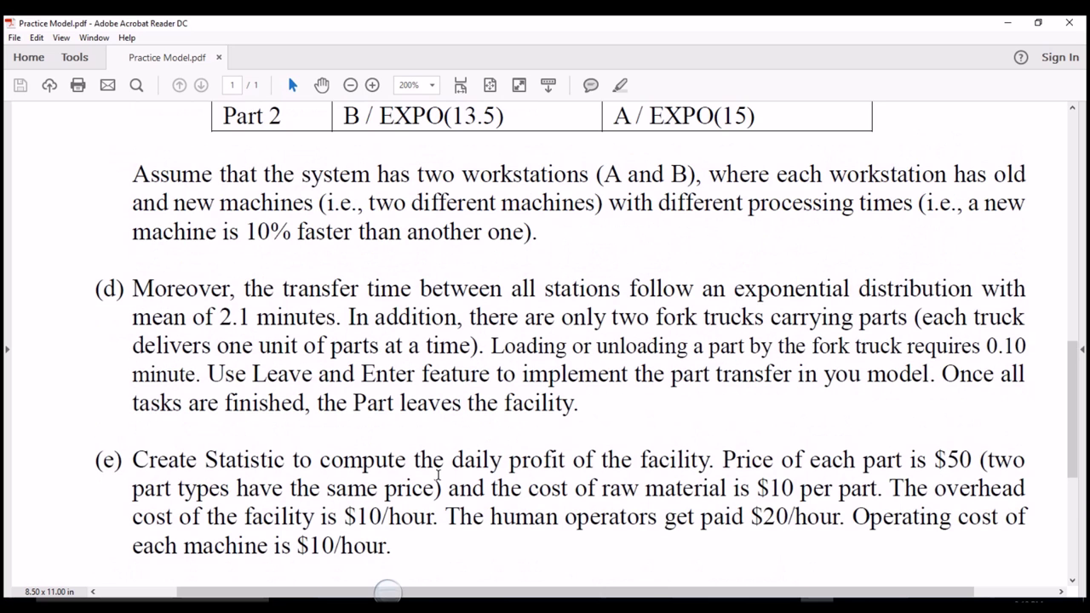
{"action": "scroll", "coordinate": [439, 479], "scroll_direction": "up", "scroll_amount": 6}
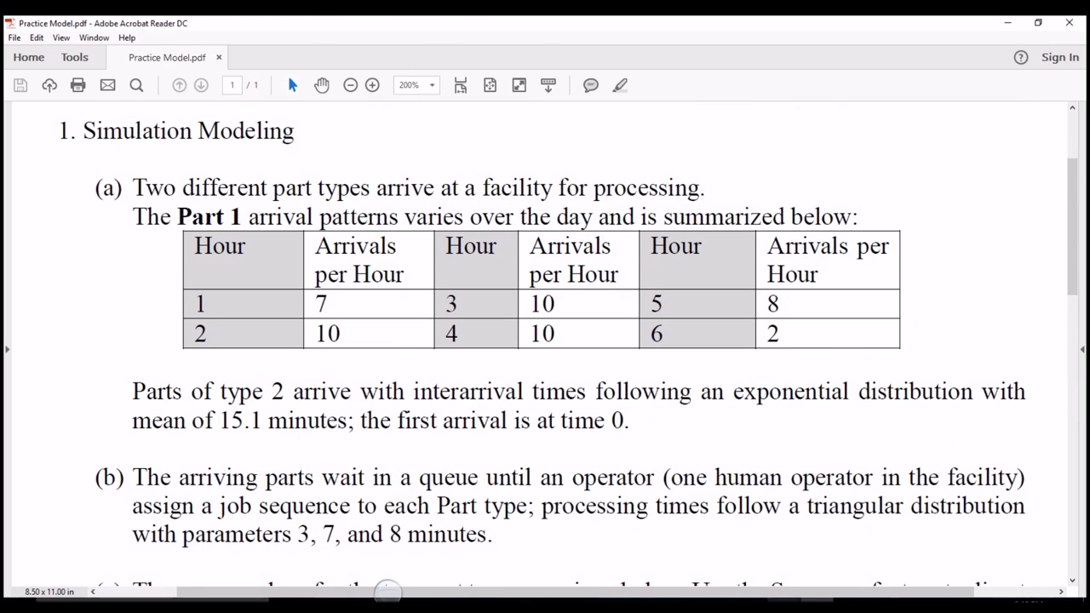
Step: Switch to Arena with the Basic Process modules shown and magnify the display to 200%
{"action": "key", "text": "alt+Tab"}
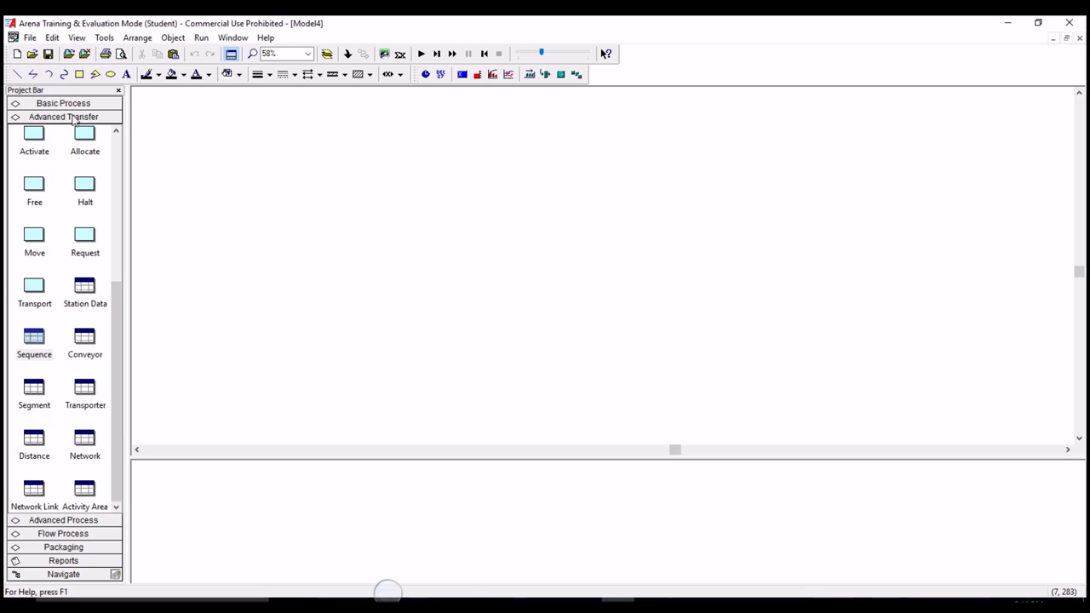
{"action": "left_click", "coordinate": [75, 104]}
{"action": "left_click", "coordinate": [387, 590]}
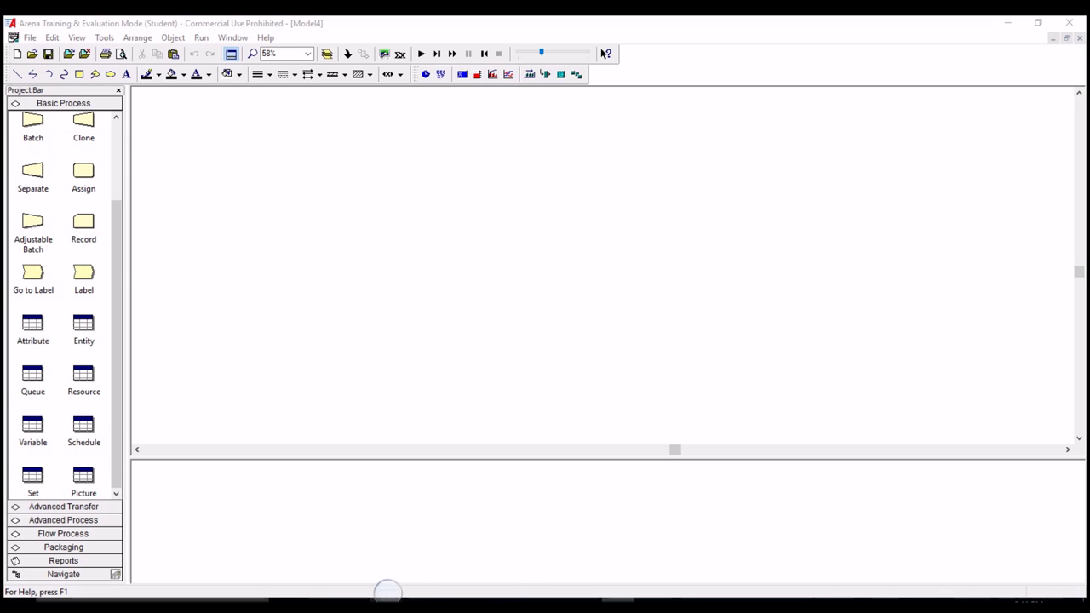
{"action": "left_click", "coordinate": [403, 600]}
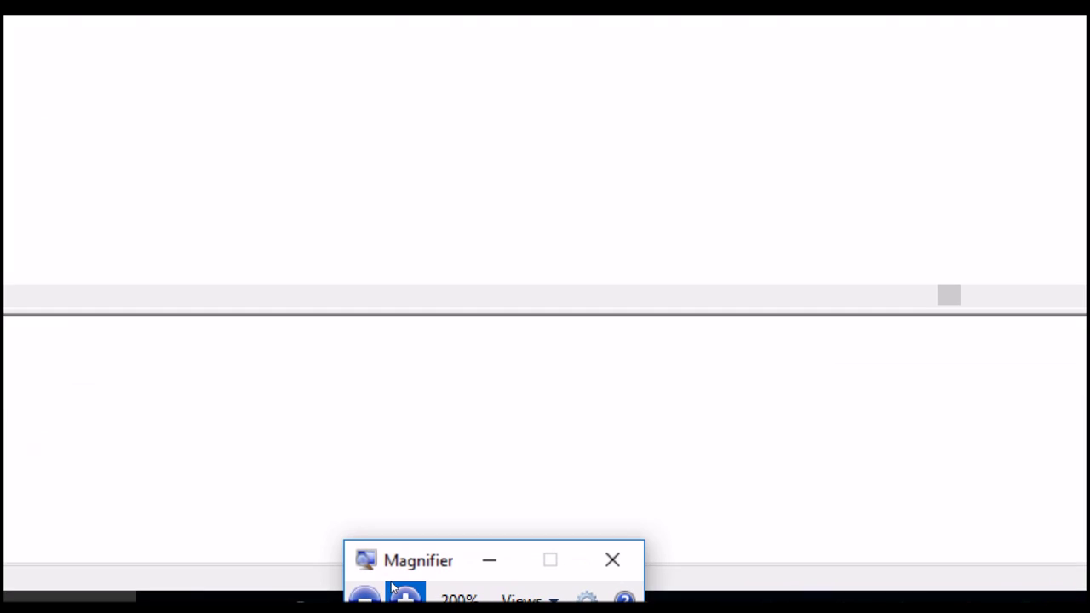
{"action": "scroll", "coordinate": [117, 247], "scroll_direction": "up", "scroll_amount": 3}
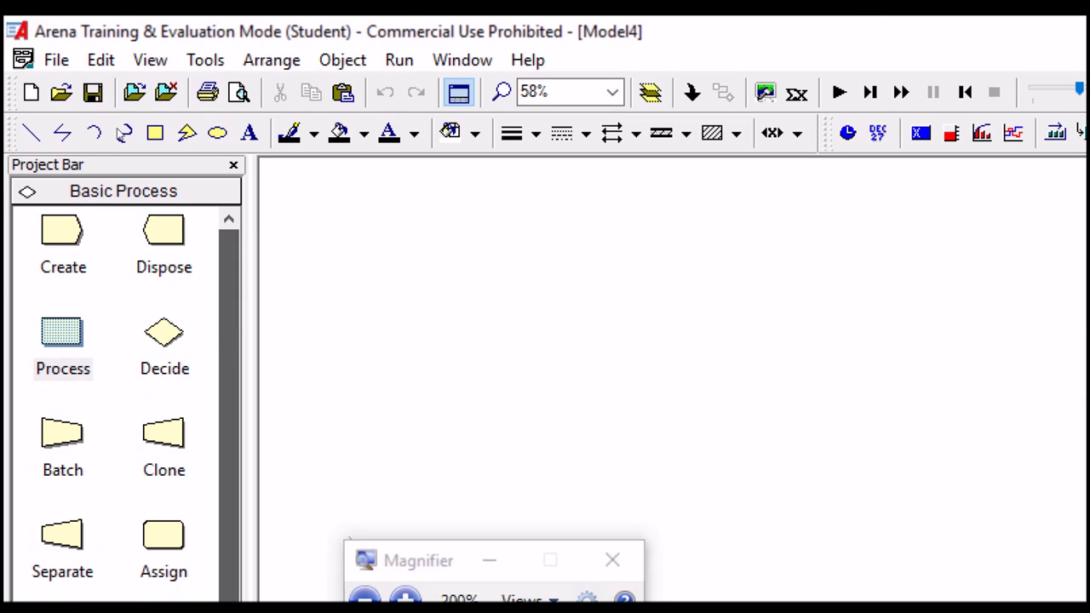
Step: Place two Create modules in the empty model, one below the other
{"action": "left_click", "coordinate": [63, 231]}
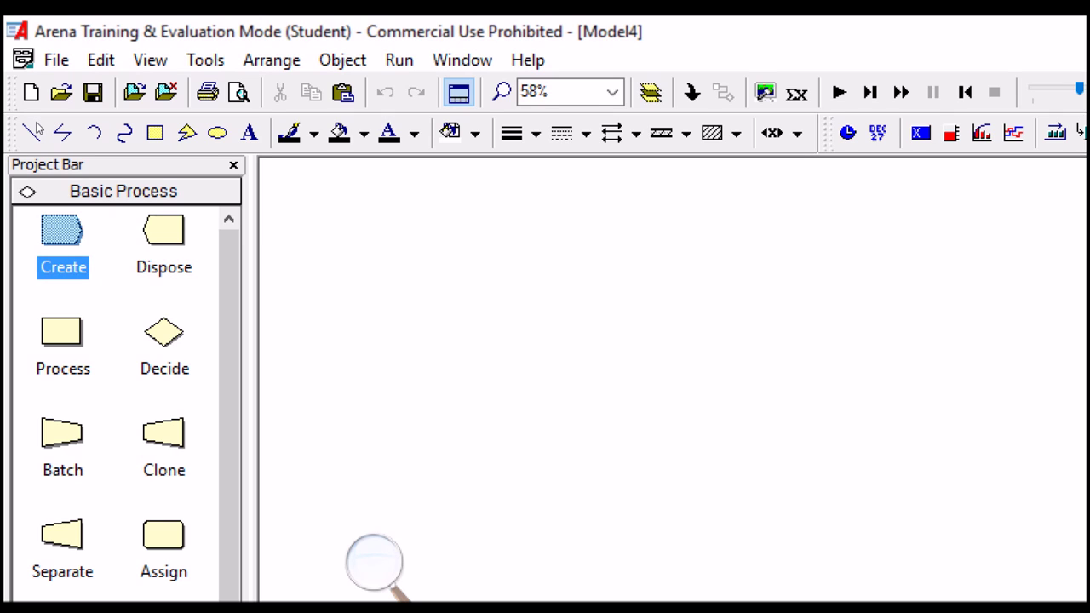
{"action": "left_click", "coordinate": [515, 254]}
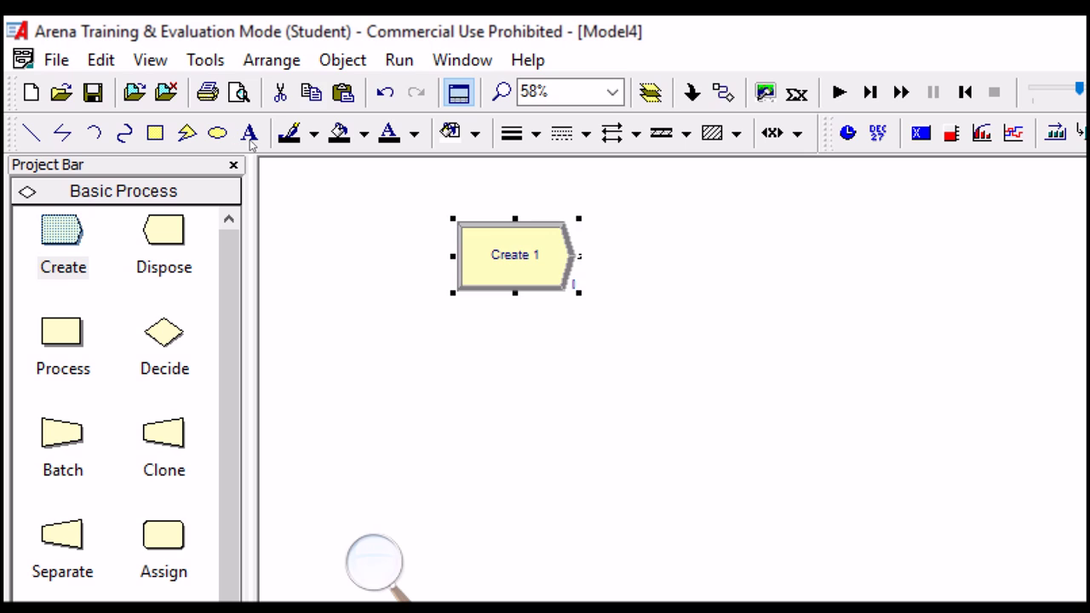
{"action": "left_click_drag", "start_coordinate": [63, 231], "coordinate": [515, 413]}
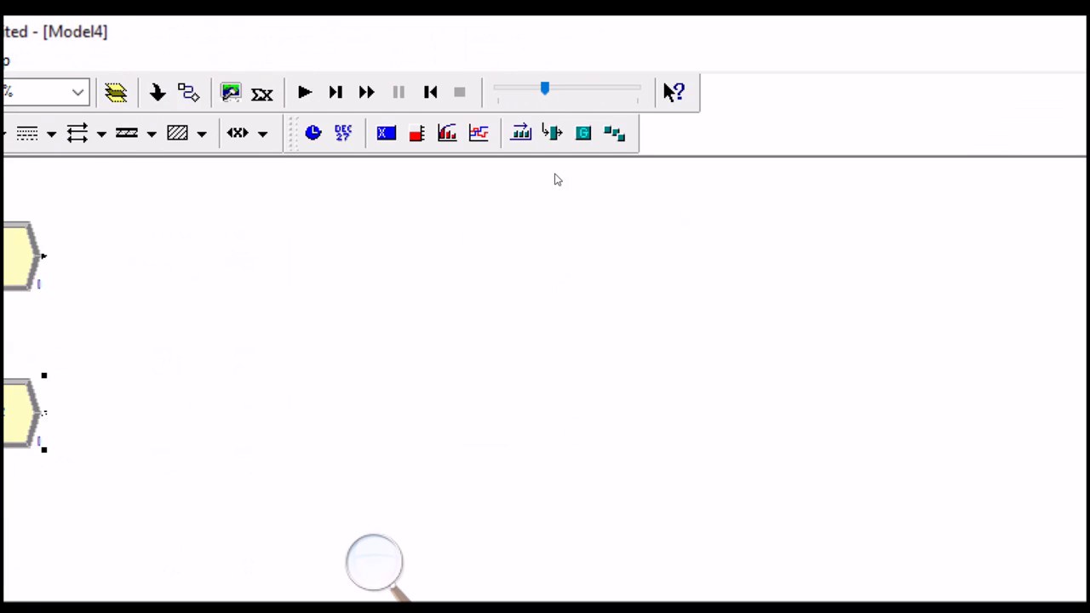
Step: Rename the upper Create module as Part 1 Create
{"action": "left_click", "coordinate": [509, 260]}
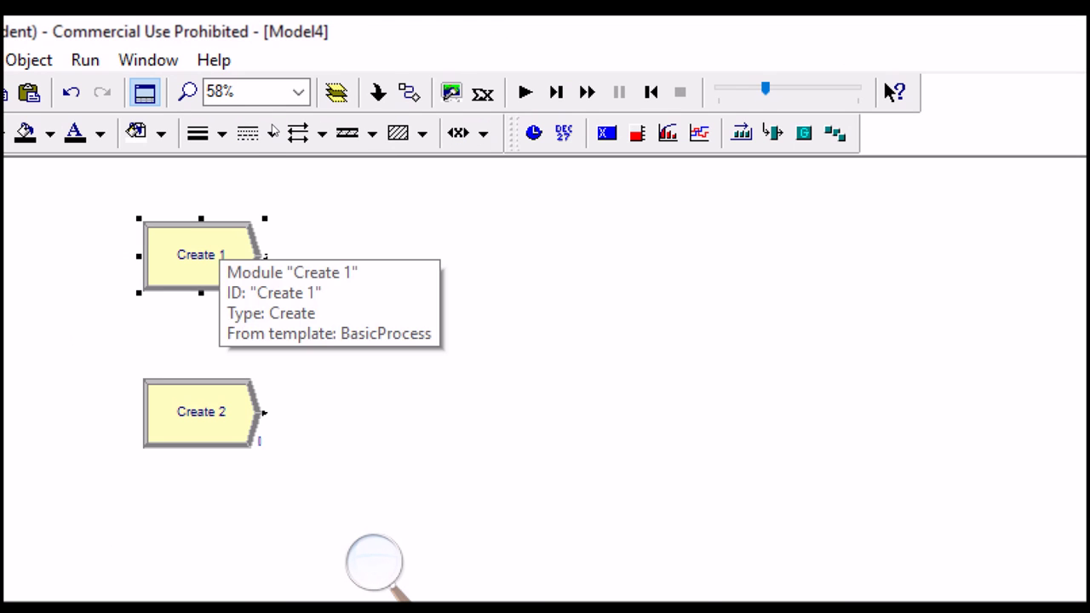
{"action": "double_click", "coordinate": [207, 248]}
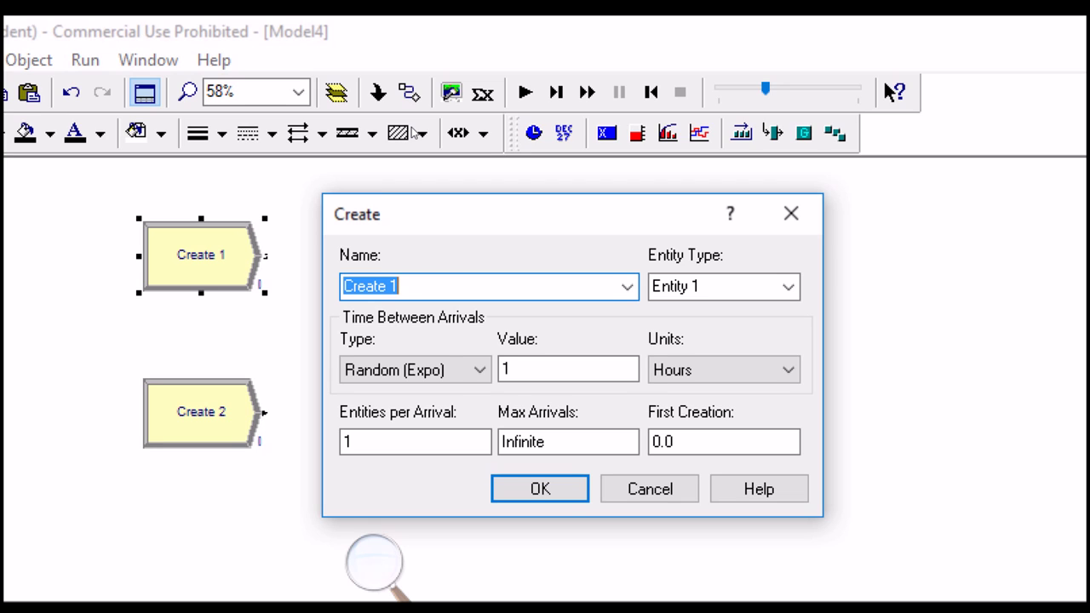
{"action": "key", "text": "Left"}
{"action": "type", "text": "Part o"}
{"action": "key", "text": "BackSpace"}
{"action": "type", "text": "1"}
{"action": "key", "text": "shift+End"}
{"action": "key", "text": "Delete"}
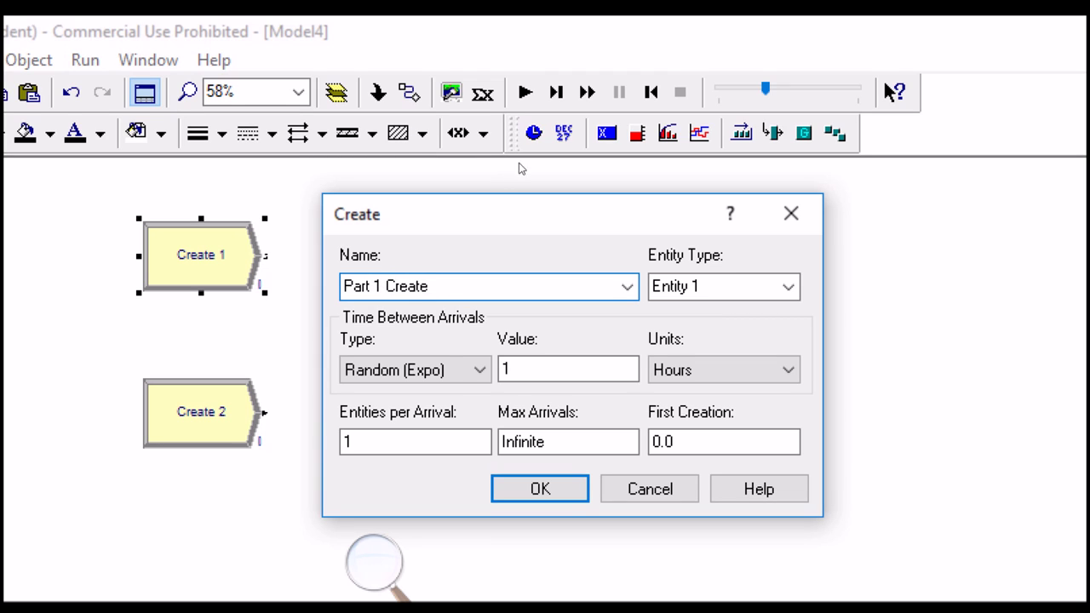
Step: Set the entity type of the Part 1 Create module to Part 1
{"action": "key", "text": "Tab"}
{"action": "type", "text": "Part"}
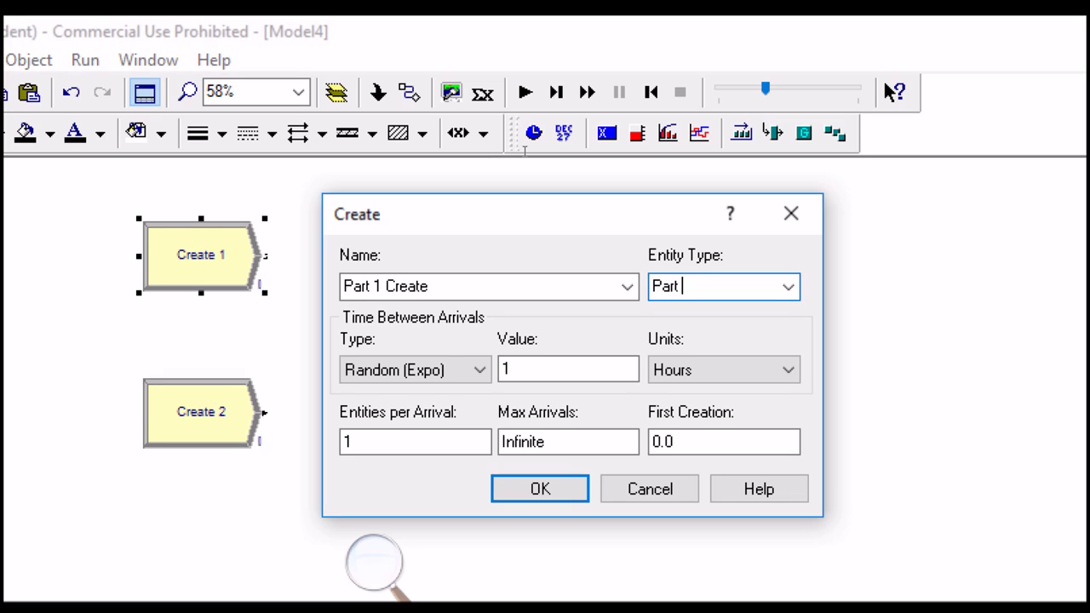
{"action": "left_click", "coordinate": [417, 370]}
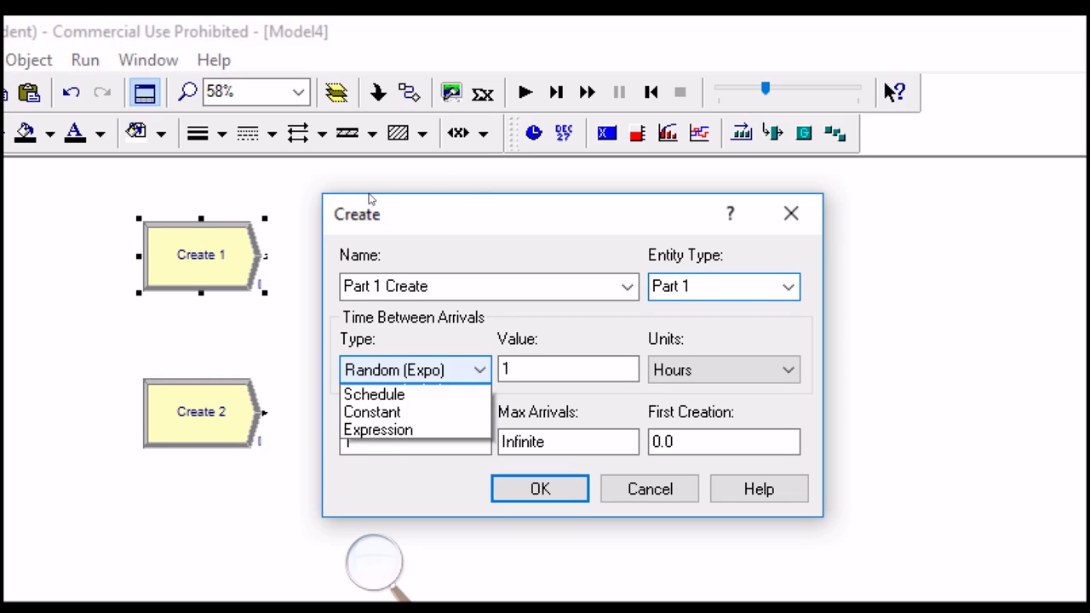
{"action": "key", "text": "Down"}
{"action": "key", "text": "Down"}
{"action": "key", "text": "Up"}
{"action": "key", "text": "Up"}
{"action": "key", "text": "Up"}
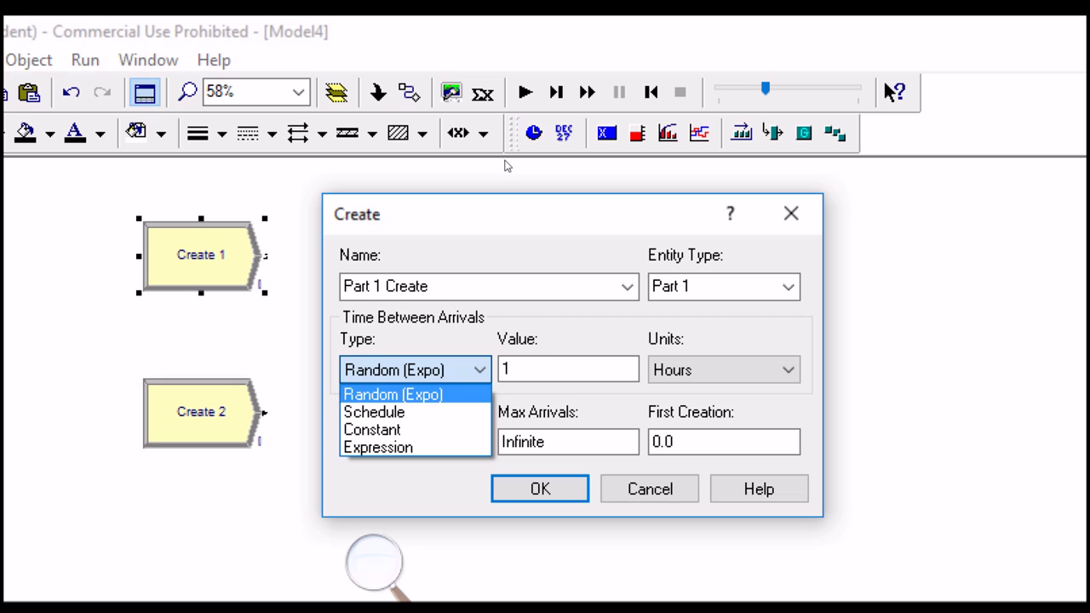
{"action": "key", "text": "Return"}
{"action": "key", "text": "shift+Tab"}
{"action": "key", "text": "Tab"}
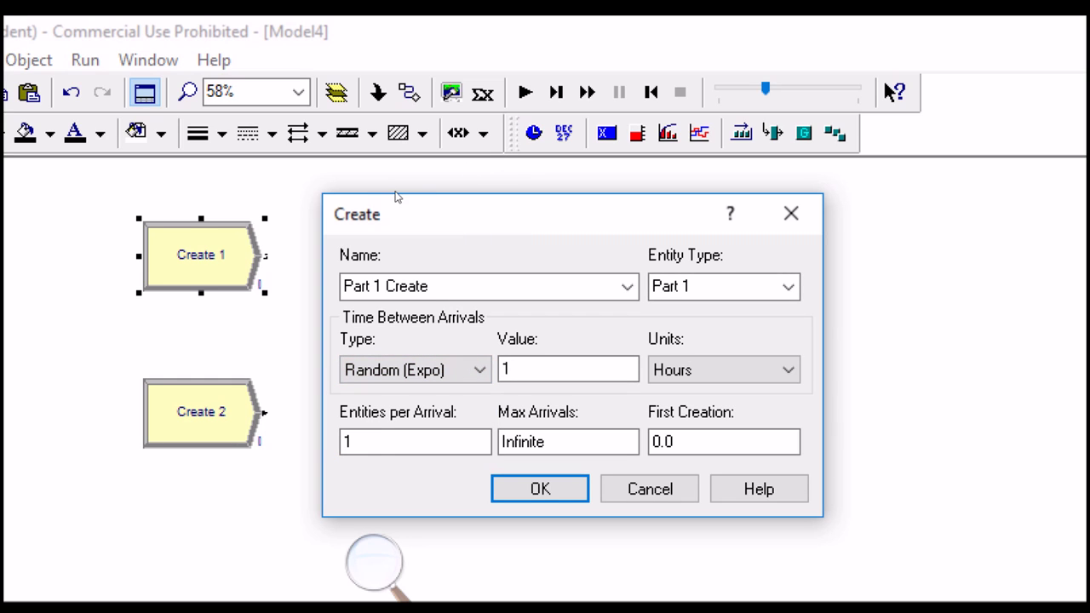
Step: Set the time between arrivals type of Part 1 Create to Schedule
{"action": "key", "text": "alt+Down"}
{"action": "key", "text": "Down"}
{"action": "key", "text": "Down"}
{"action": "key", "text": "Up"}
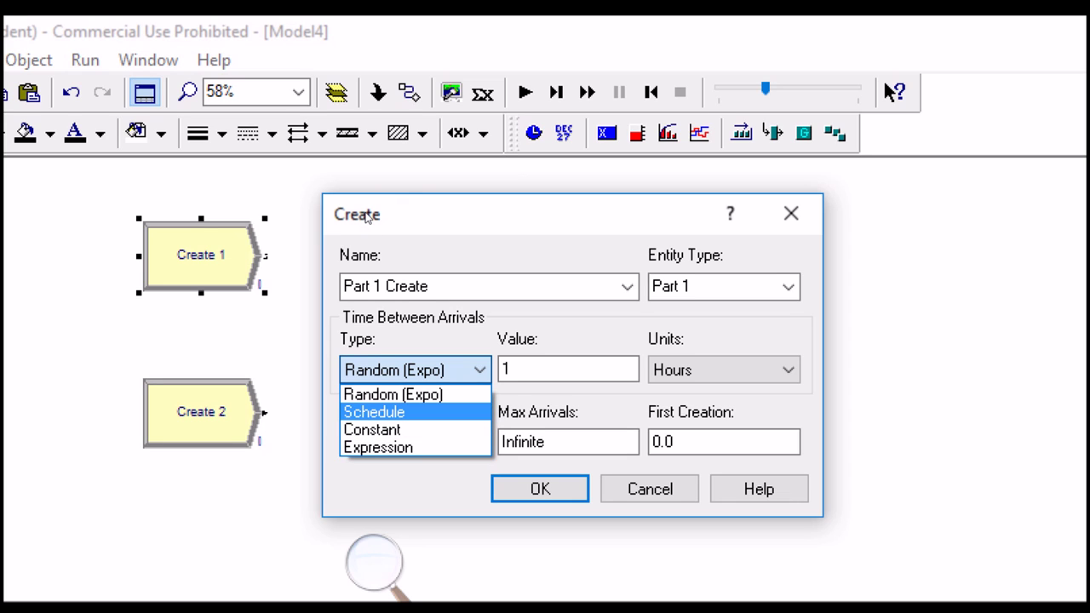
{"action": "key", "text": "Return"}
{"action": "key", "text": "Tab"}
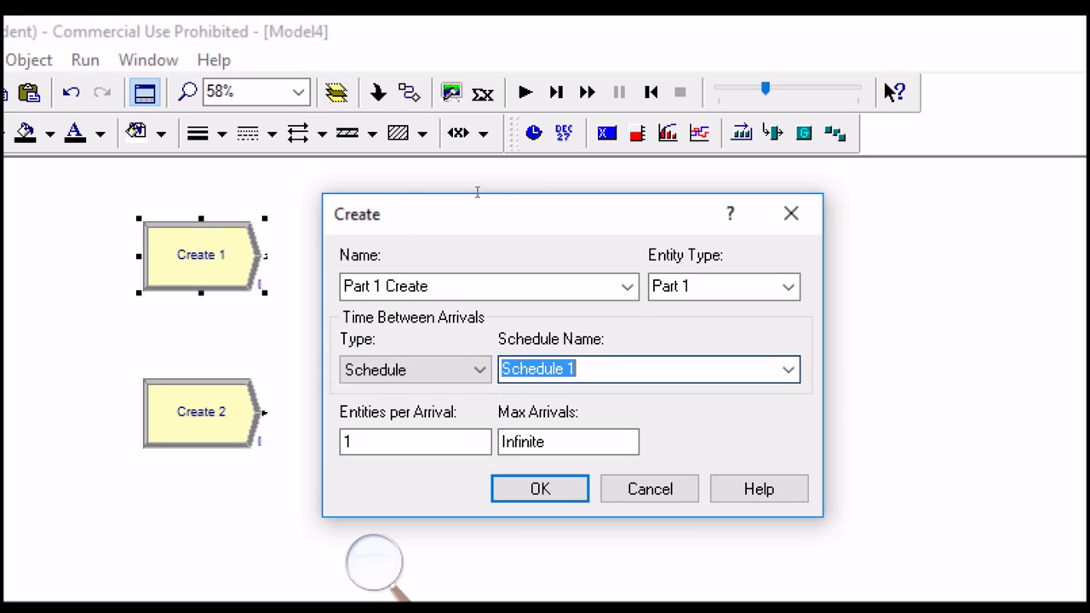
Step: Name the arrival schedule Part 1 Schedule and apply the Part 1 Create settings
{"action": "key", "text": "Left"}
{"action": "type", "text": "Part 1"}
{"action": "key", "text": "Right"}
{"action": "key", "text": "Right"}
{"action": "key", "text": "Right"}
{"action": "key", "text": "Right"}
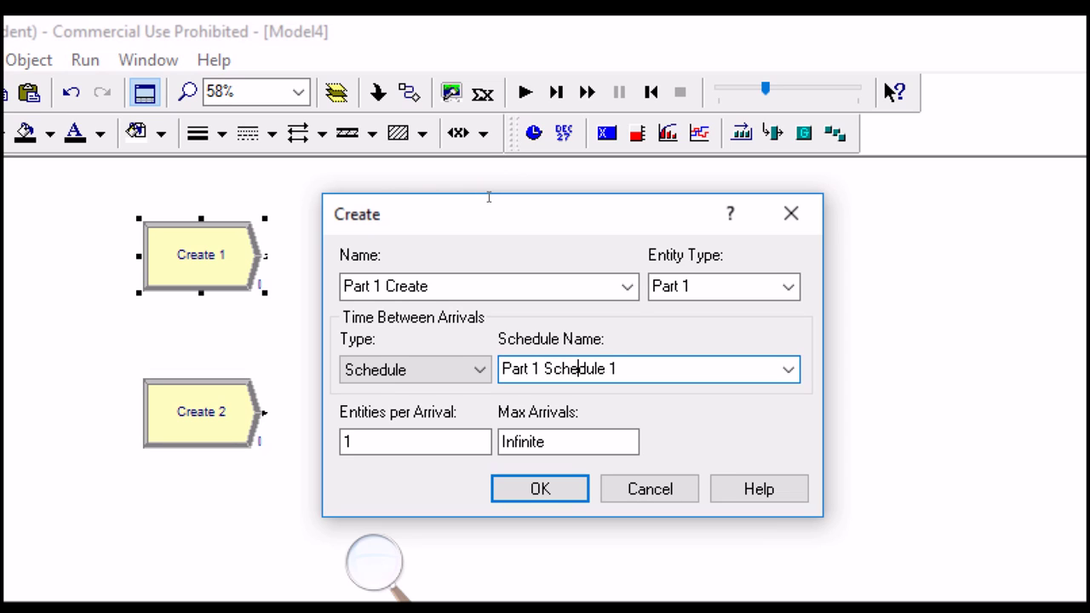
{"action": "key", "text": "shift+End"}
{"action": "key", "text": "BackSpace"}
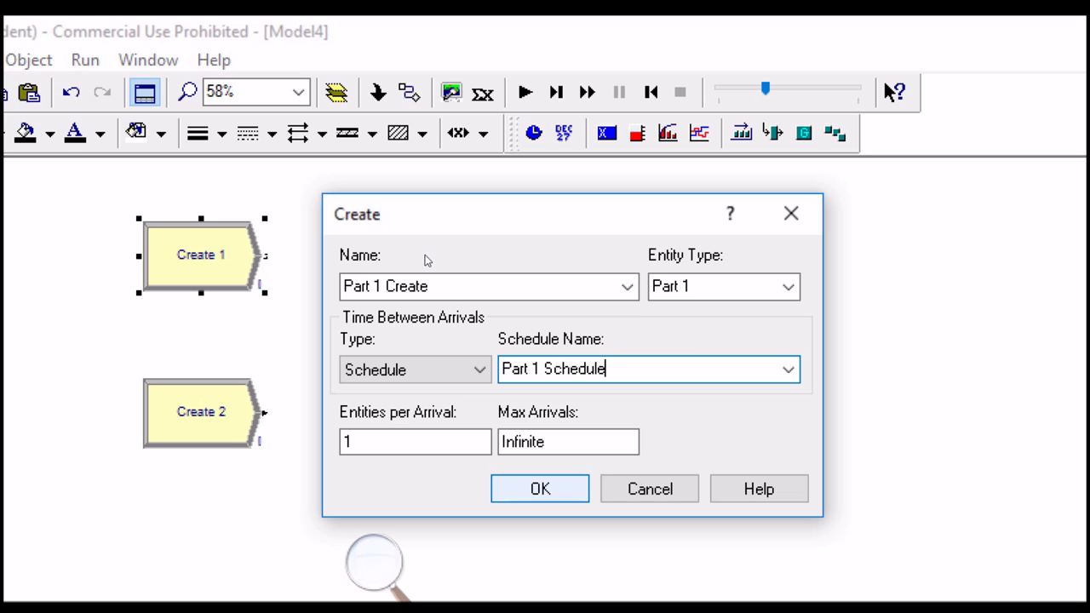
{"action": "key", "text": "Return"}
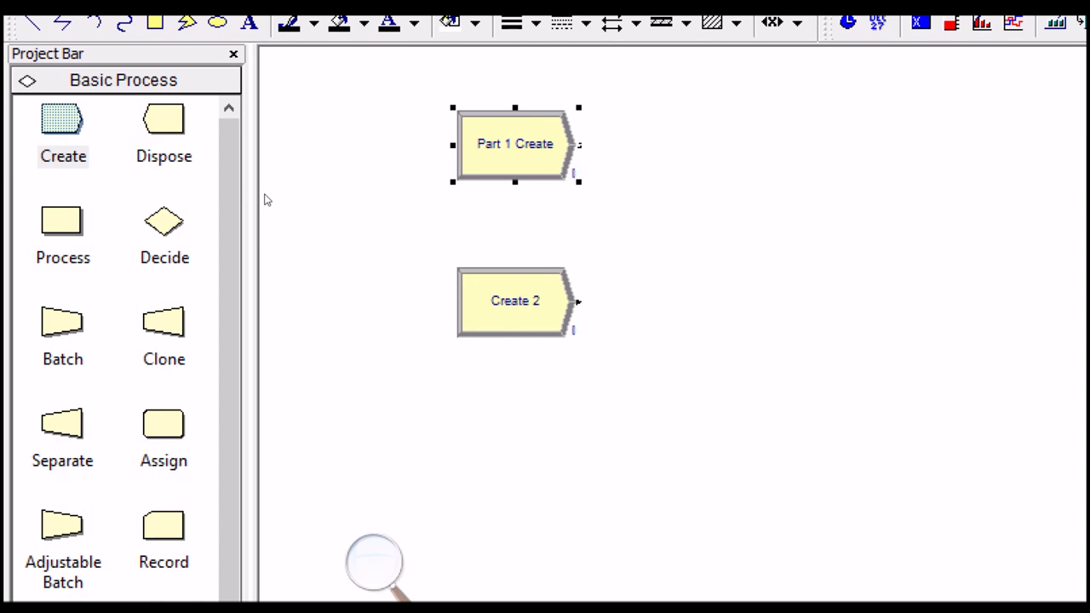
Step: Open the Create 2 module's settings and set its entity type to Part 2
{"action": "double_click", "coordinate": [515, 302]}
{"action": "left_click_drag", "start_coordinate": [916, 341], "coordinate": [571, 188]}
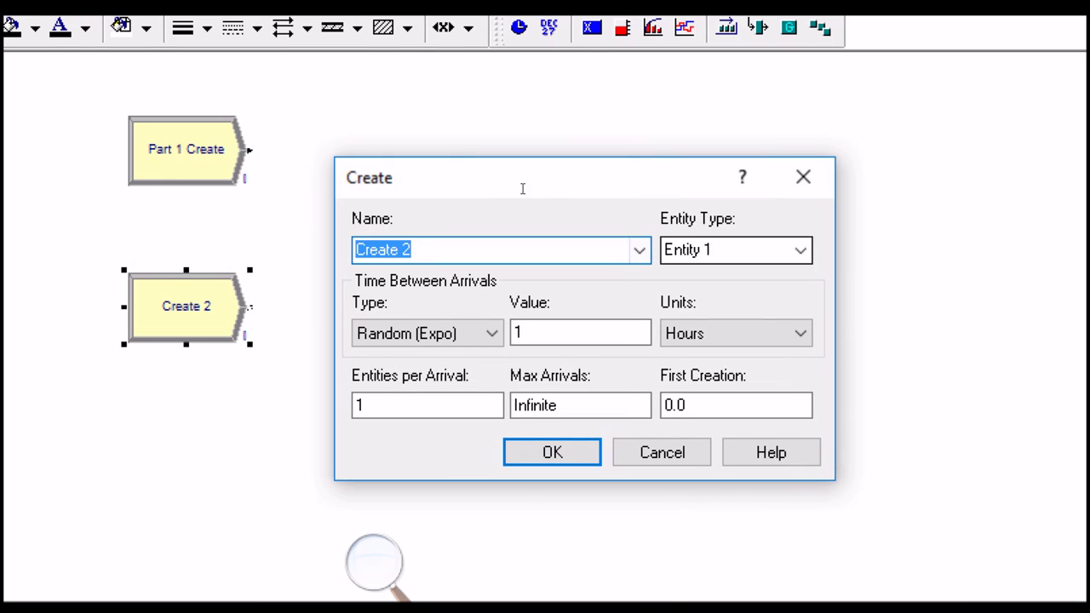
{"action": "key", "text": "Tab"}
{"action": "type", "text": "Part 2"}
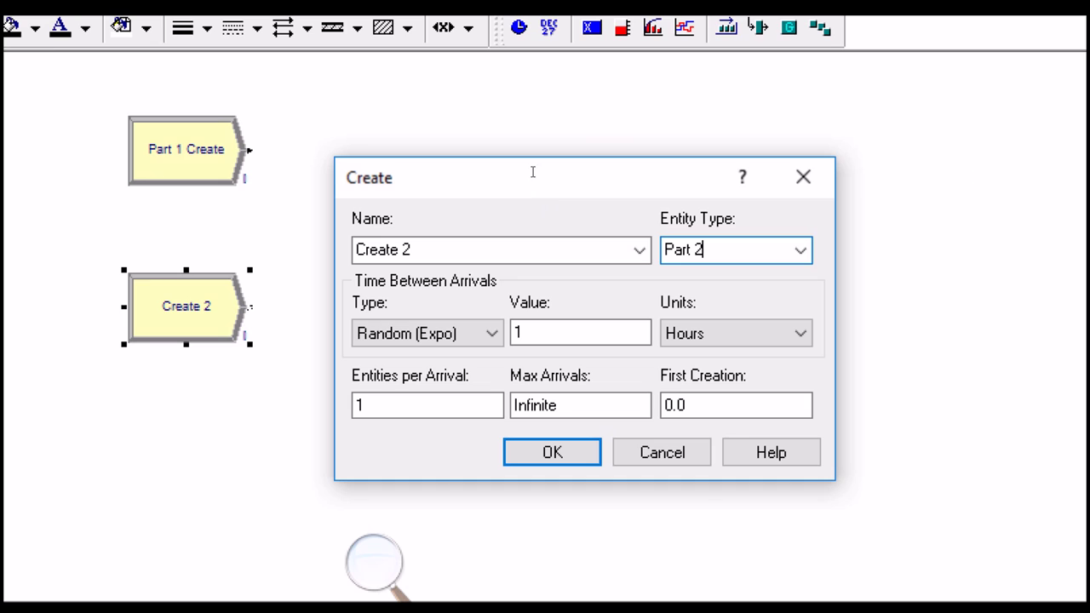
Step: Rename the Create 2 module as Part 2 Create
{"action": "key", "text": "shift+Tab"}
{"action": "key", "text": "alt+Down"}
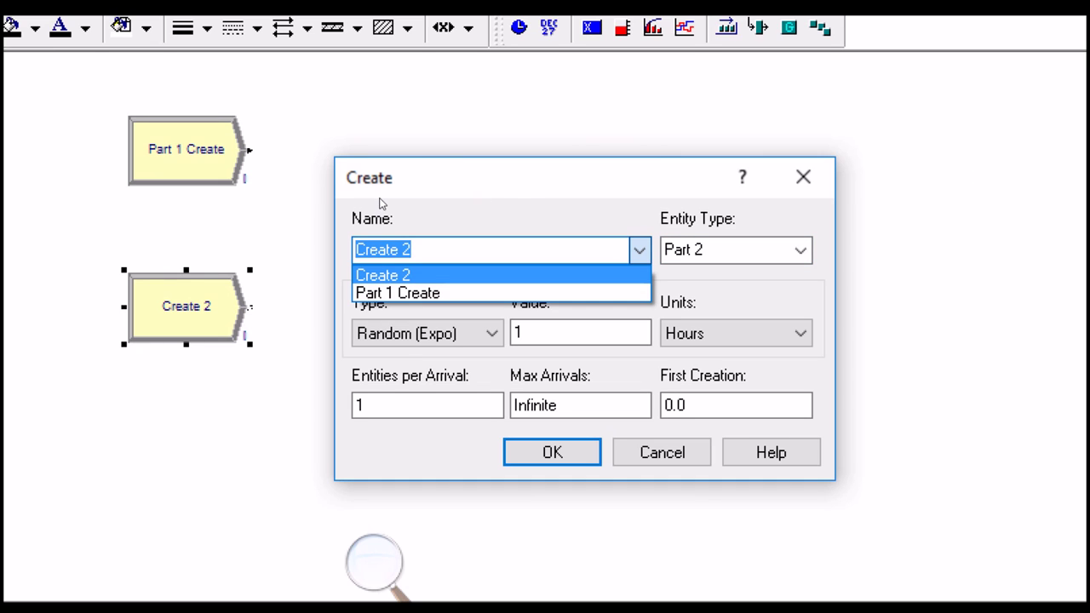
{"action": "left_click", "coordinate": [381, 195]}
{"action": "key", "text": "End"}
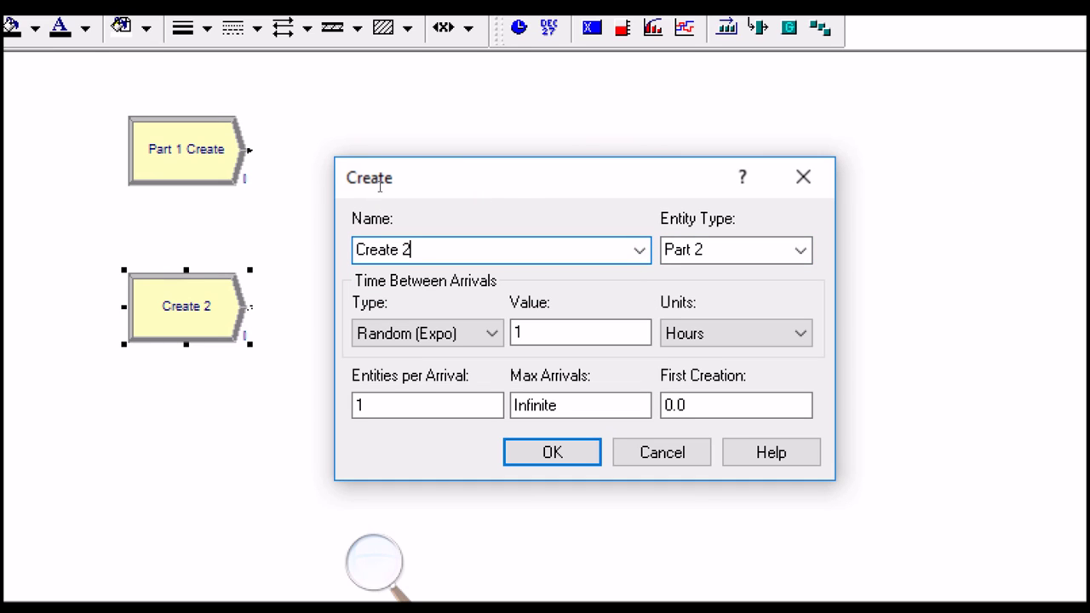
{"action": "key", "text": "alt+Down"}
{"action": "key", "text": "Down"}
{"action": "key", "text": "alt+Up"}
{"action": "key", "text": "Home"}
{"action": "key", "text": "ctrl+Right"}
{"action": "key", "text": "shift+Right"}
{"action": "type", "text": "2"}
Step: Set the random exponential time between arrivals of Part 2 Create to 15.1 minutes
{"action": "key", "text": "Tab"}
{"action": "key", "text": "Tab"}
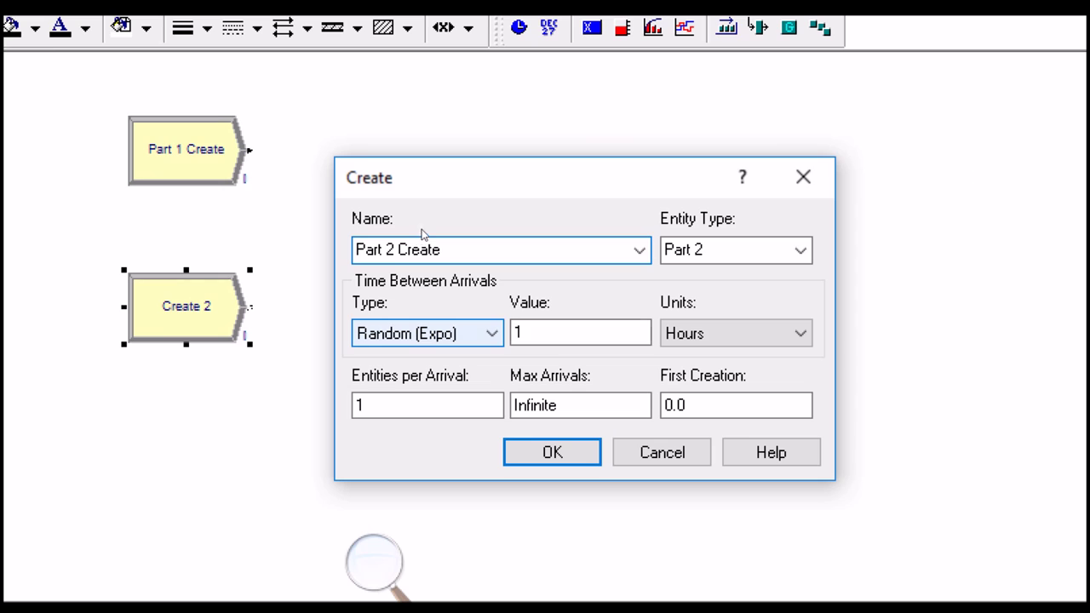
{"action": "type", "text": "5"}
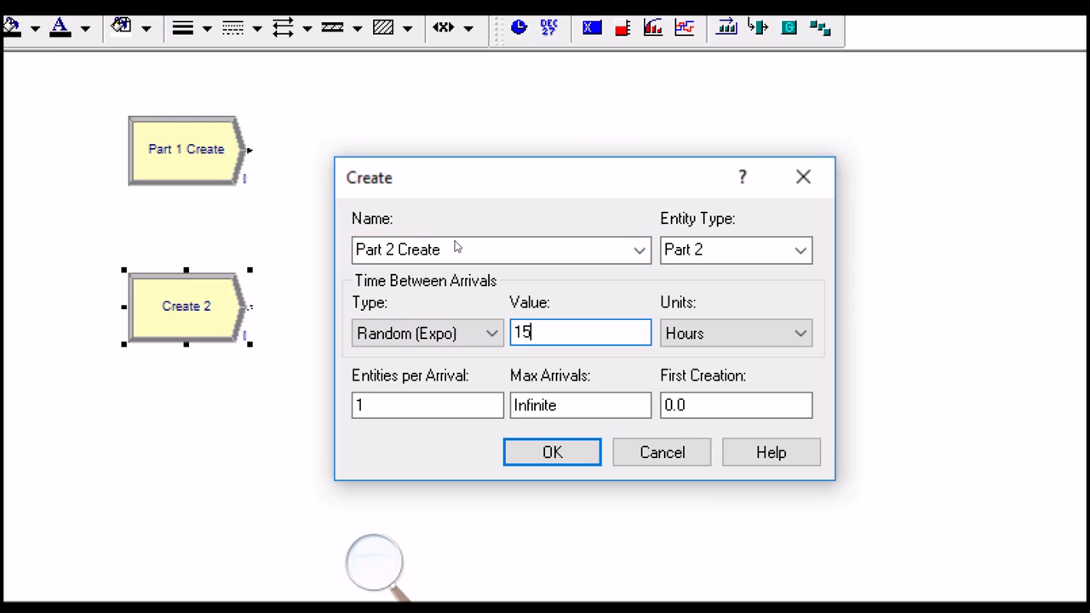
{"action": "type", "text": ".1"}
{"action": "key", "text": "Tab"}
{"action": "key", "text": "alt+Down"}
{"action": "key", "text": "Up"}
{"action": "key", "text": "Return"}
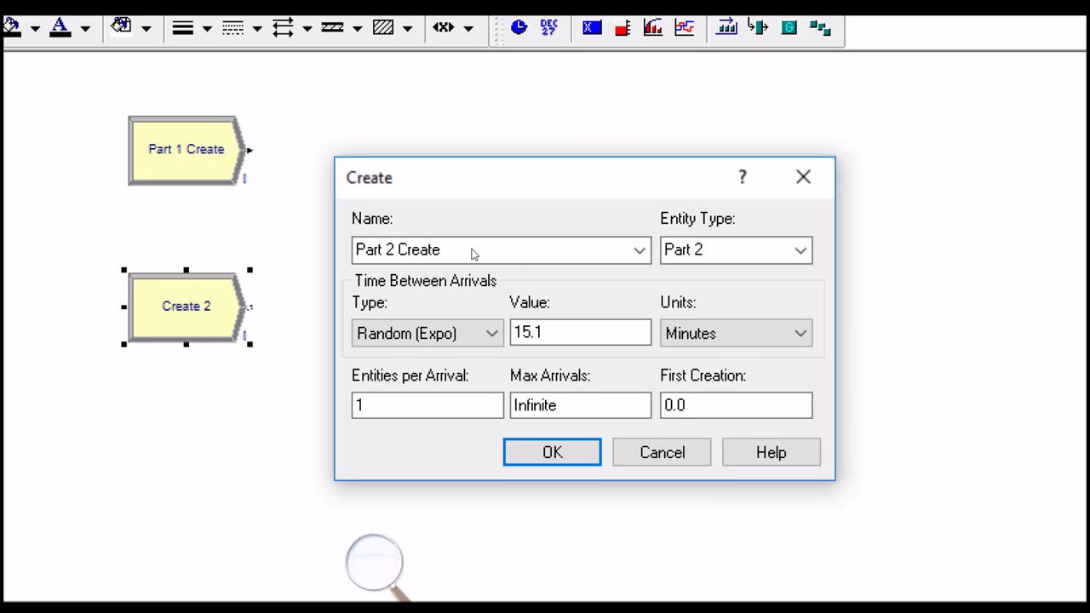
{"action": "left_click", "coordinate": [734, 405]}
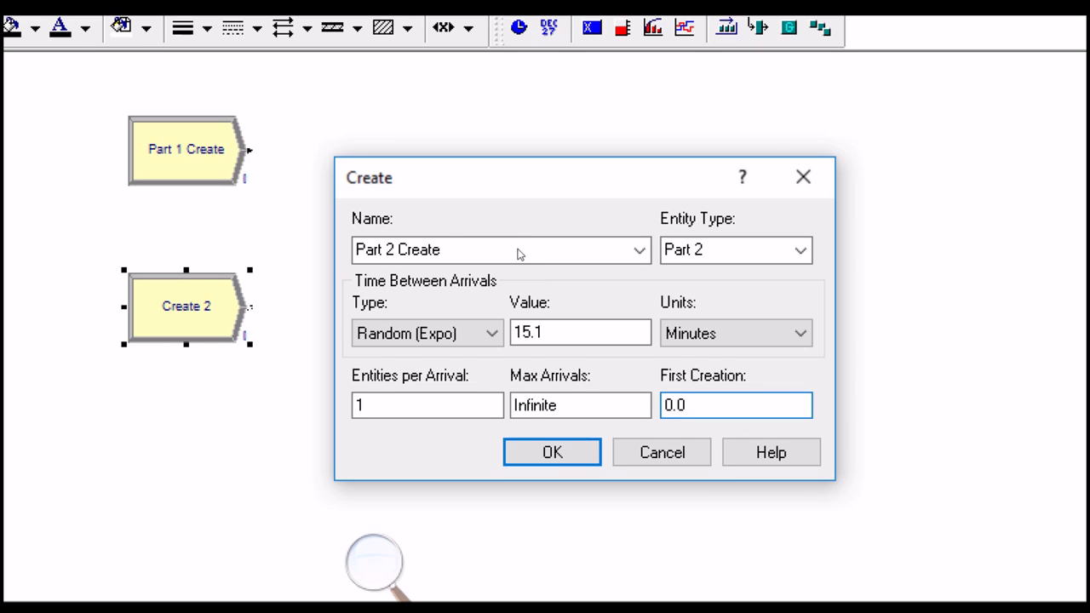
{"action": "key", "text": "shift+Home"}
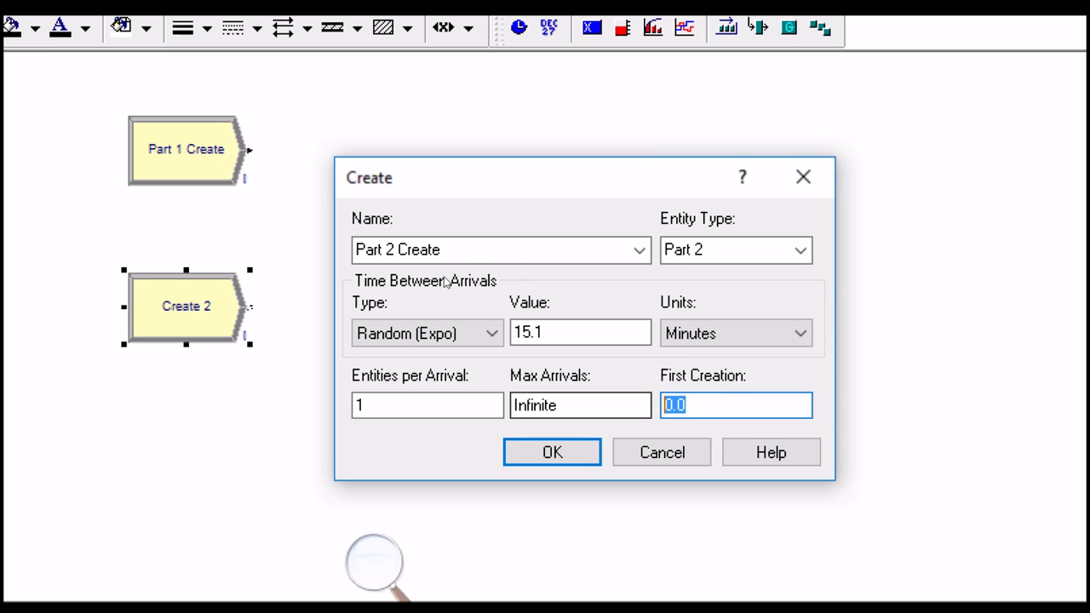
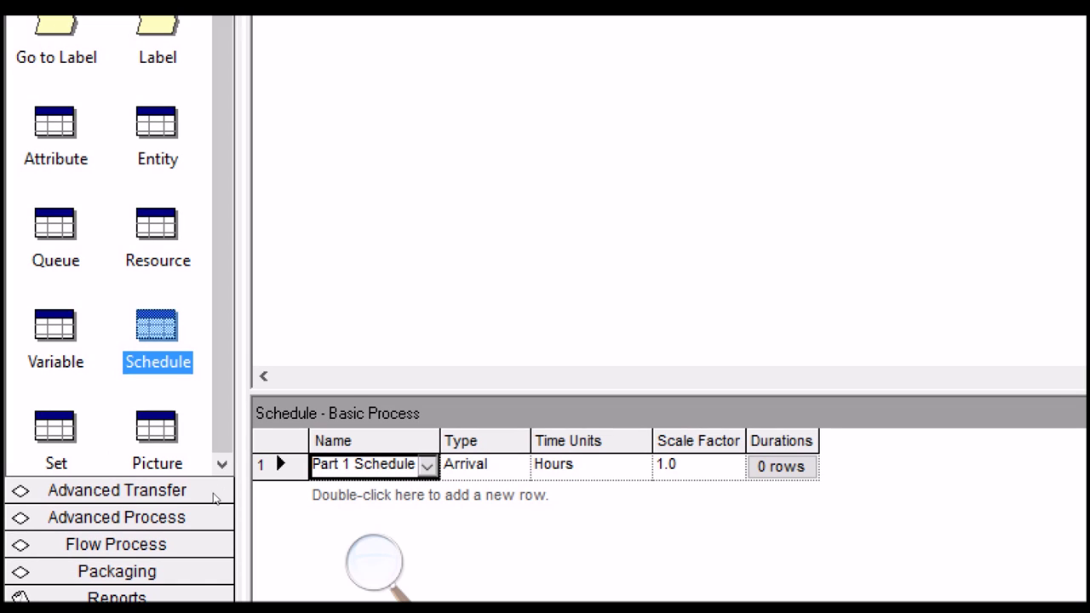
Step: Widen the Name column of the Schedule table and open the durations of Part 1 Schedule
{"action": "left_click_drag", "start_coordinate": [440, 441], "coordinate": [481, 441]}
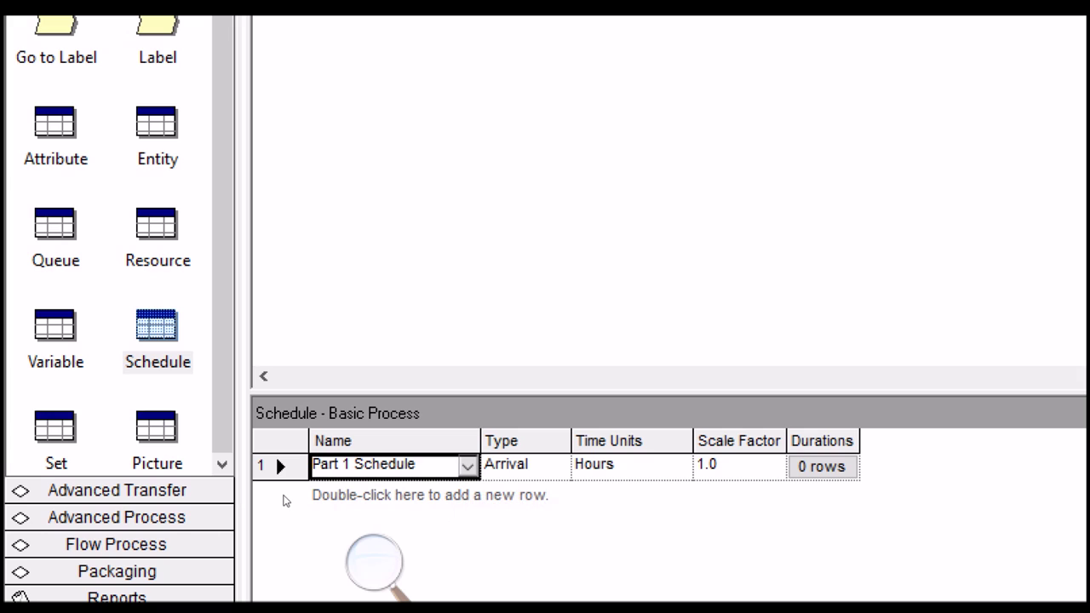
{"action": "left_click", "coordinate": [649, 465]}
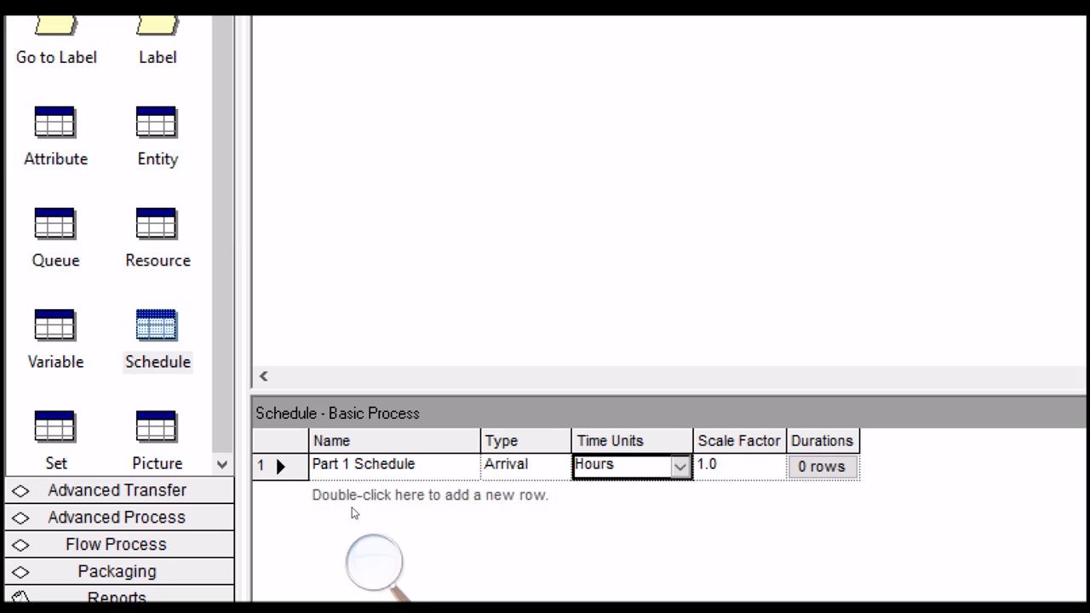
{"action": "key", "text": "Tab"}
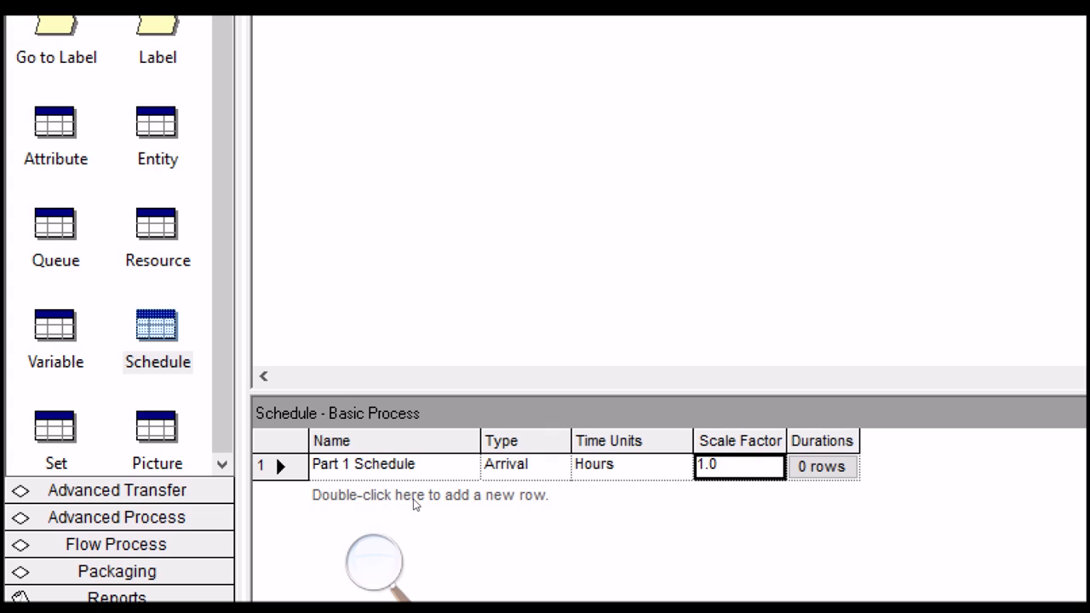
{"action": "key", "text": "Tab"}
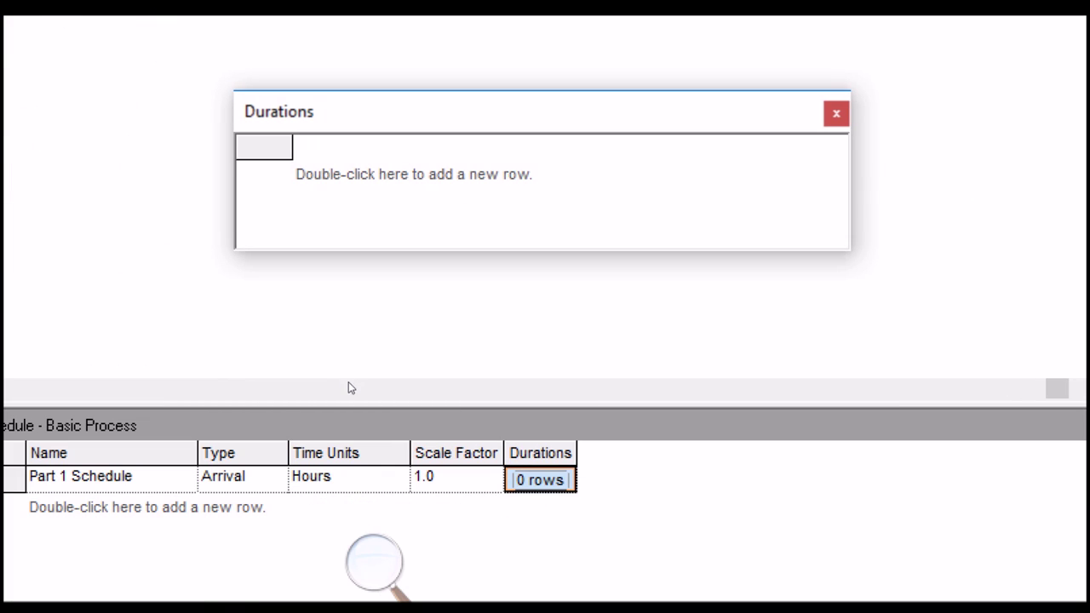
Step: Add four rows to the durations of Part 1 Schedule
{"action": "double_click", "coordinate": [335, 349]}
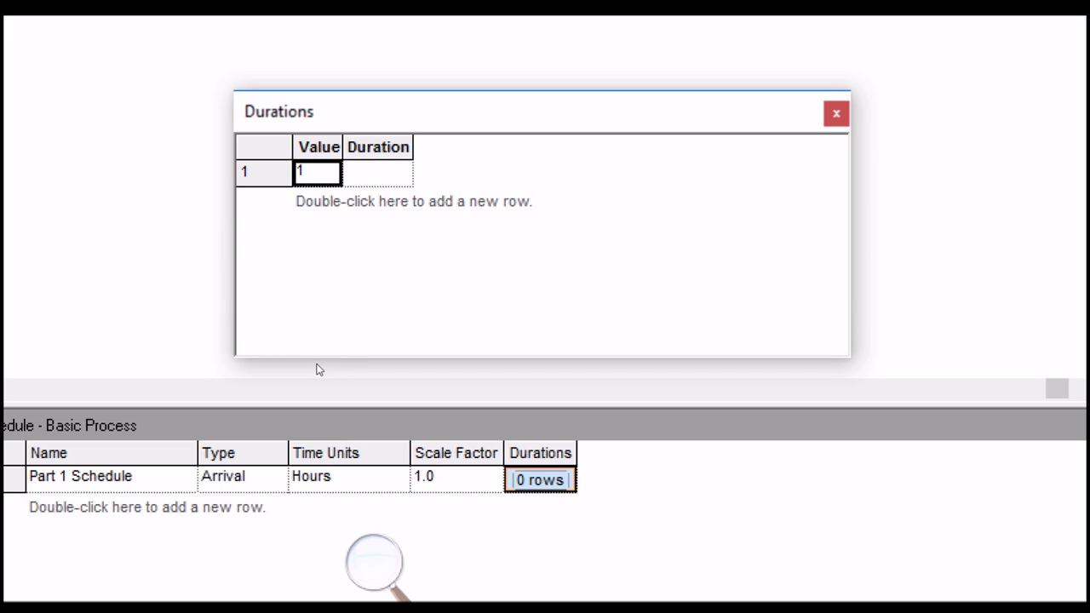
{"action": "double_click", "coordinate": [325, 361]}
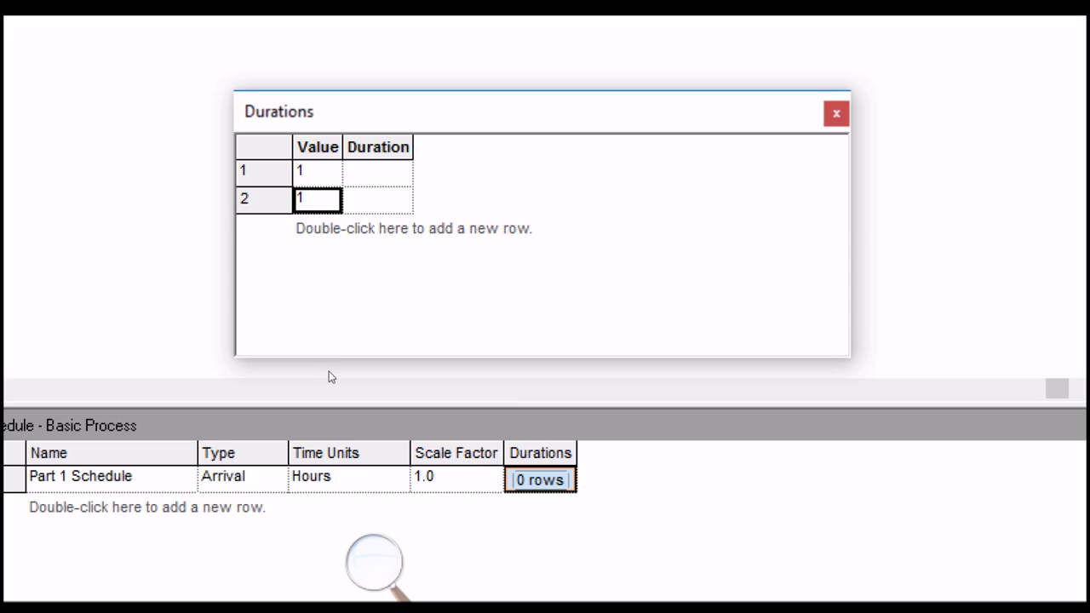
{"action": "double_click", "coordinate": [328, 372]}
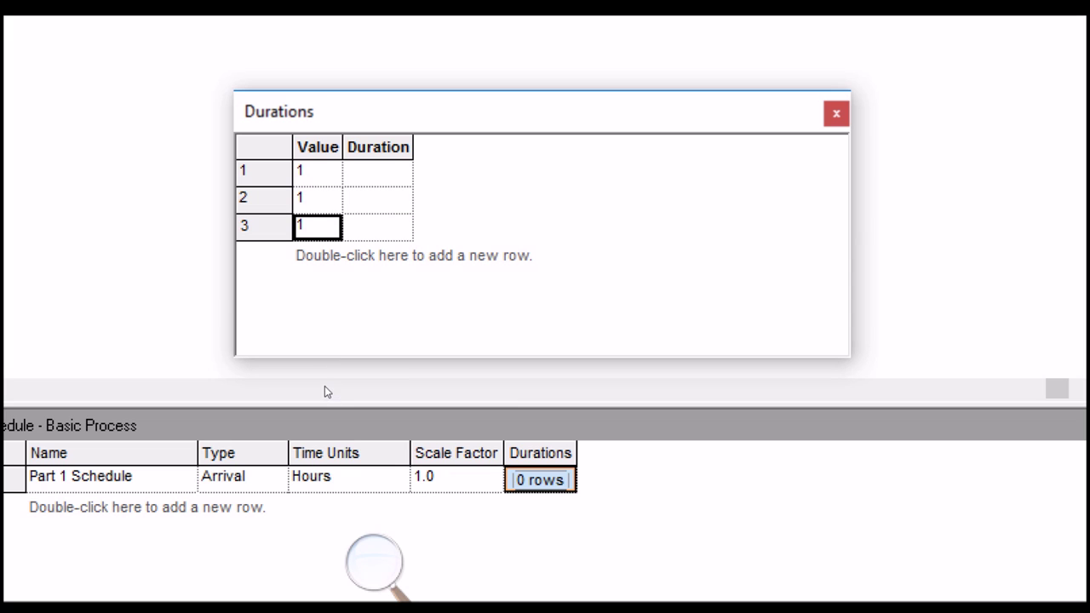
{"action": "key", "text": "Up"}
{"action": "key", "text": "Up"}
{"action": "key", "text": "Down"}
{"action": "key", "text": "Down"}
{"action": "key", "text": "Down"}
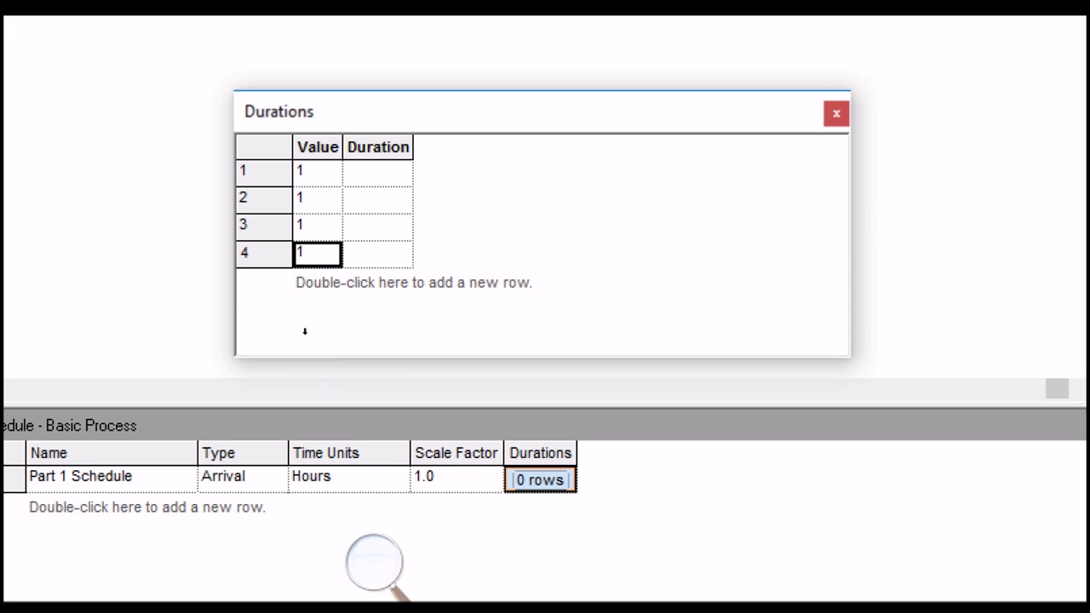
{"action": "key", "text": "Up"}
{"action": "key", "text": "Up"}
{"action": "key", "text": "Up"}
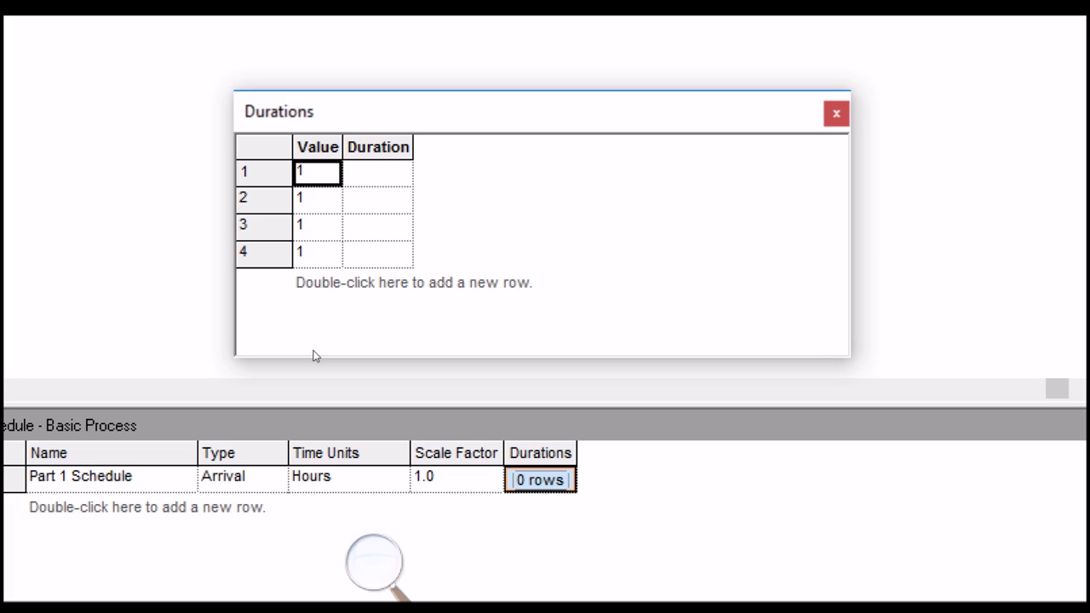
Step: Set the first durations row to a value of 7 and a duration of 1
{"action": "key", "text": "Down"}
{"action": "key", "text": "Up"}
{"action": "type", "text": "7"}
{"action": "key", "text": "Tab"}
{"action": "key", "text": "Left"}
{"action": "key", "text": "Right"}
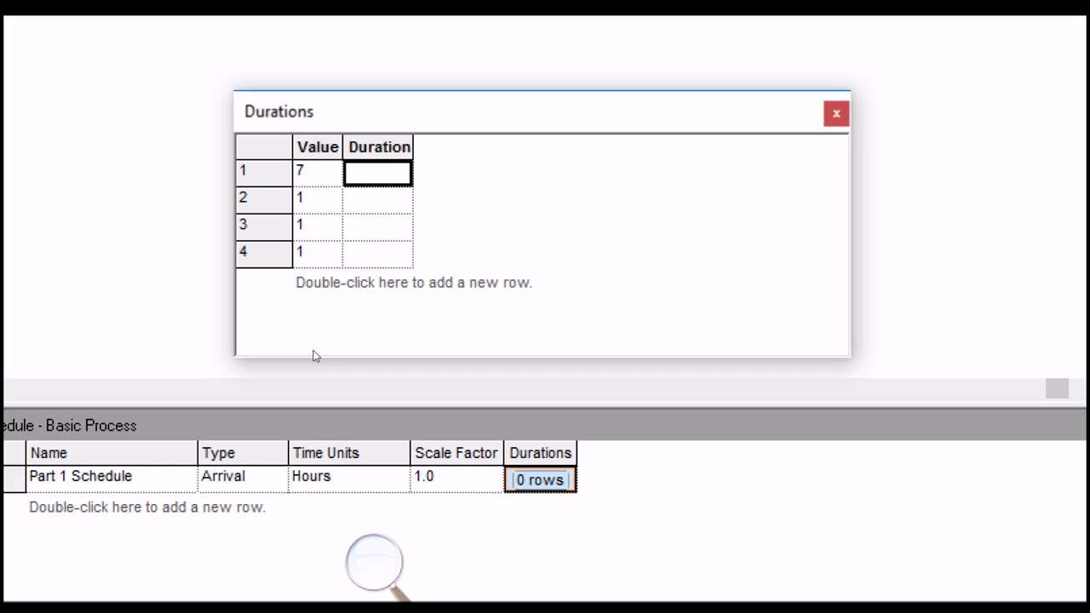
{"action": "type", "text": "1"}
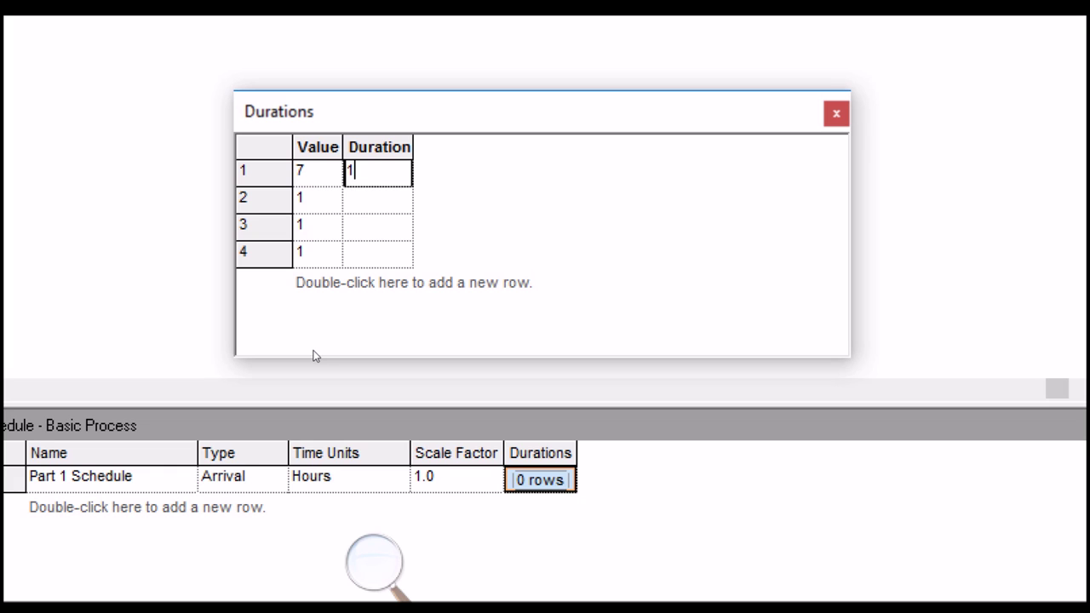
{"action": "key", "text": "Tab"}
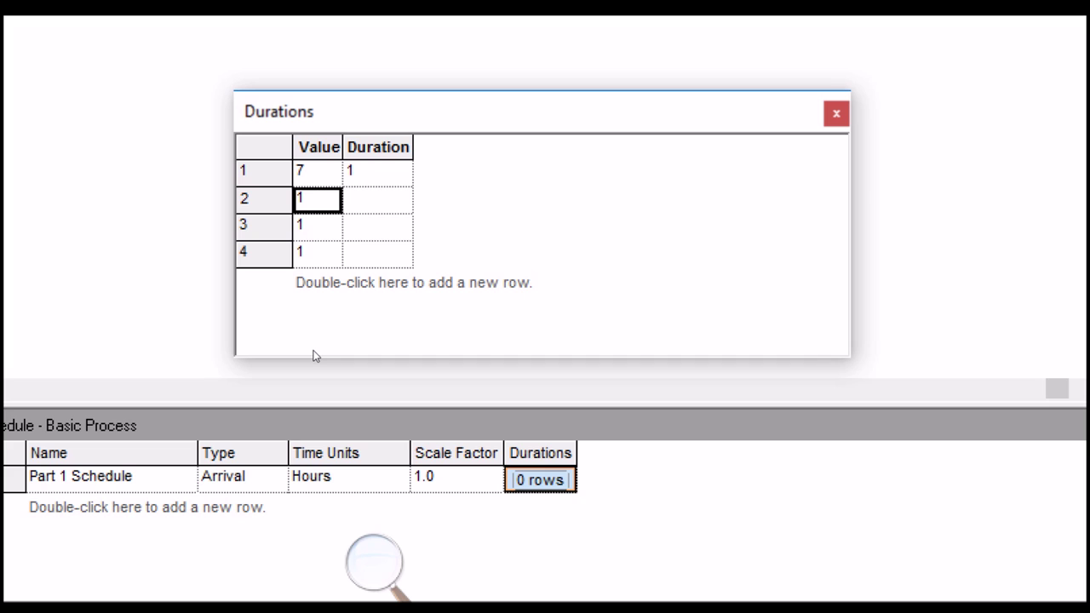
Step: Set the second durations row to a value of 30 and a duration of 3
{"action": "type", "text": "10"}
{"action": "key", "text": "Tab"}
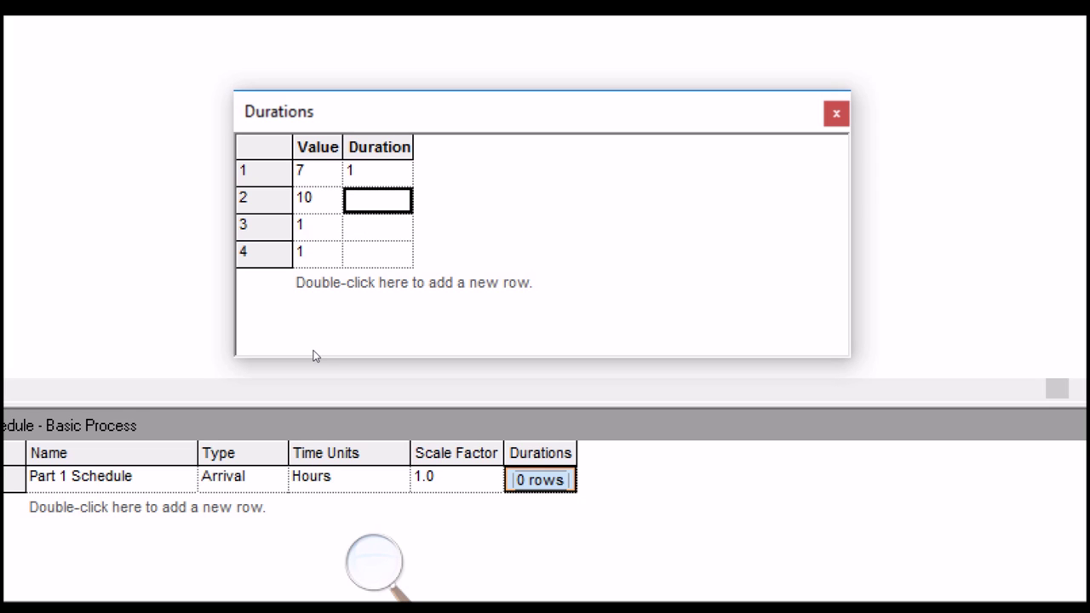
{"action": "type", "text": "3"}
{"action": "key", "text": "Down"}
{"action": "key", "text": "Left"}
{"action": "key", "text": "Up"}
{"action": "key", "text": "Down"}
{"action": "key", "text": "Up"}
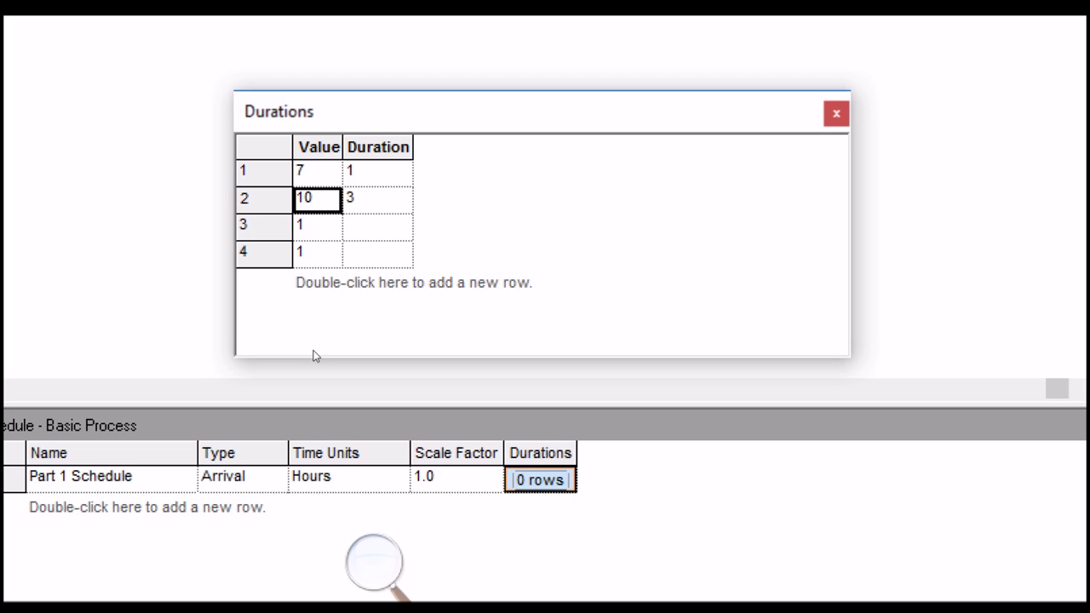
{"action": "type", "text": "30"}
{"action": "key", "text": "Return"}
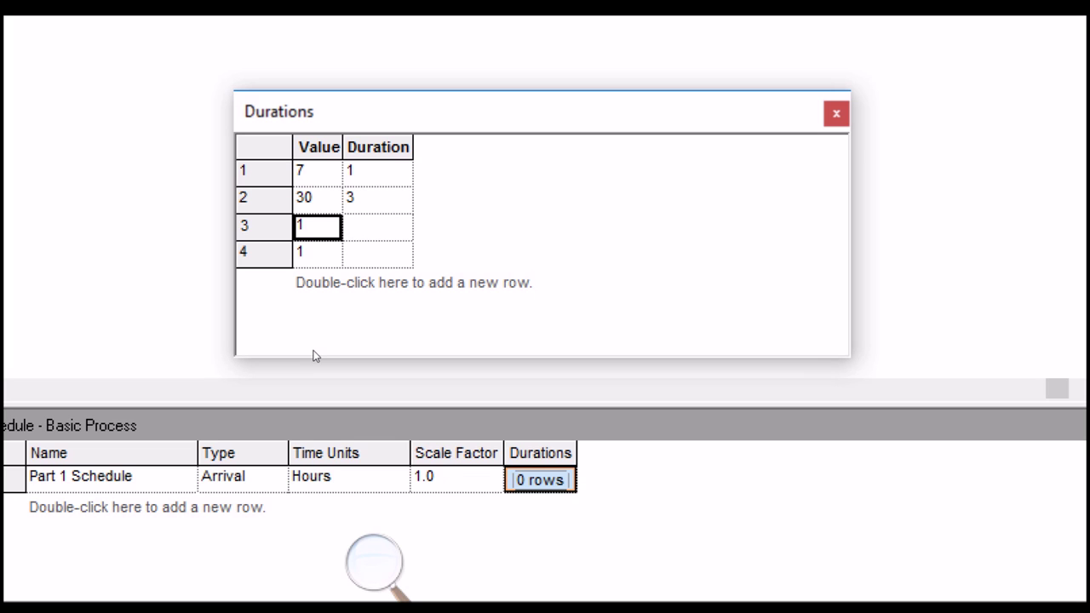
Step: Fill in the third durations row with value 8 and duration 1, and the fourth with value 2 and duration 1
{"action": "type", "text": "8"}
{"action": "key", "text": "Tab"}
{"action": "type", "text": "1"}
{"action": "key", "text": "Return"}
{"action": "key", "text": "shift+Tab"}
{"action": "type", "text": "2"}
{"action": "key", "text": "Tab"}
{"action": "type", "text": "1"}
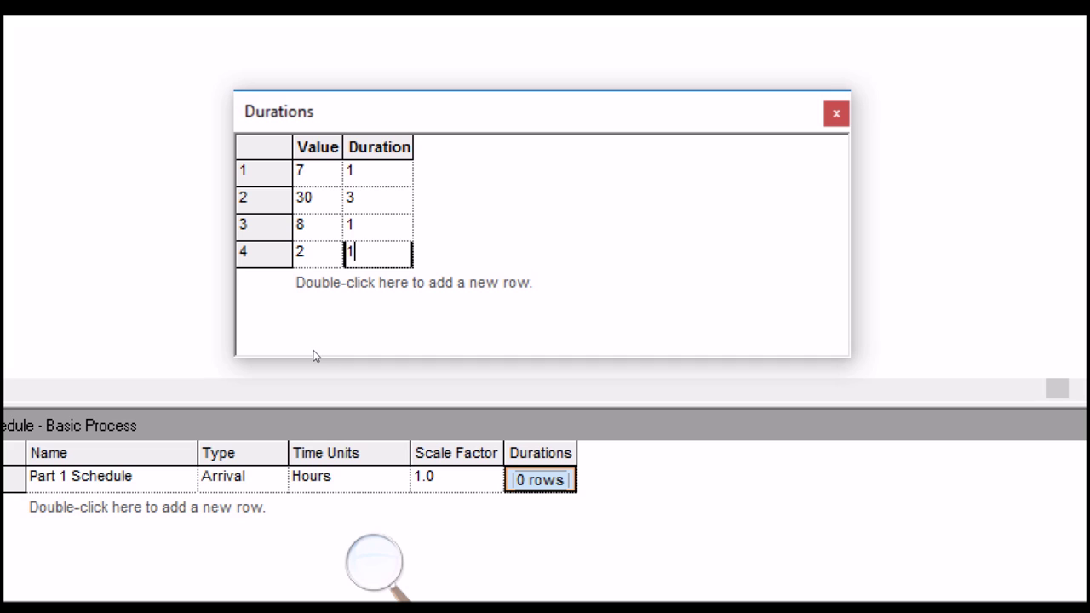
Step: Review the four value and duration rows of Part 1 Schedule and close the durations table
{"action": "key", "text": "Return"}
{"action": "left_click", "coordinate": [378, 200]}
{"action": "left_click_drag", "start_coordinate": [317, 173], "coordinate": [378, 255]}
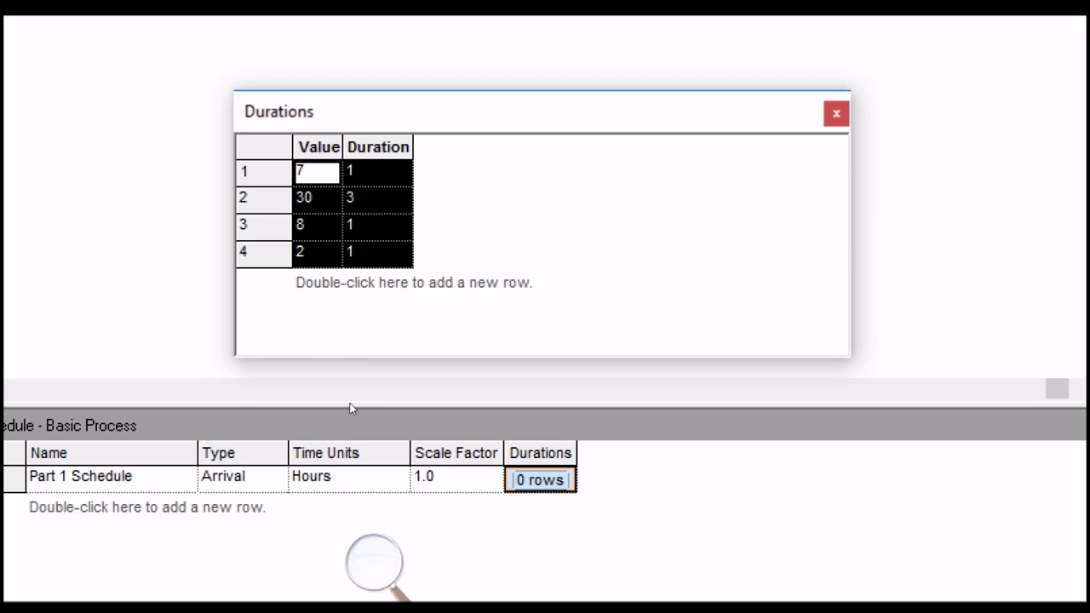
{"action": "key", "text": "Down"}
{"action": "key", "text": "Right"}
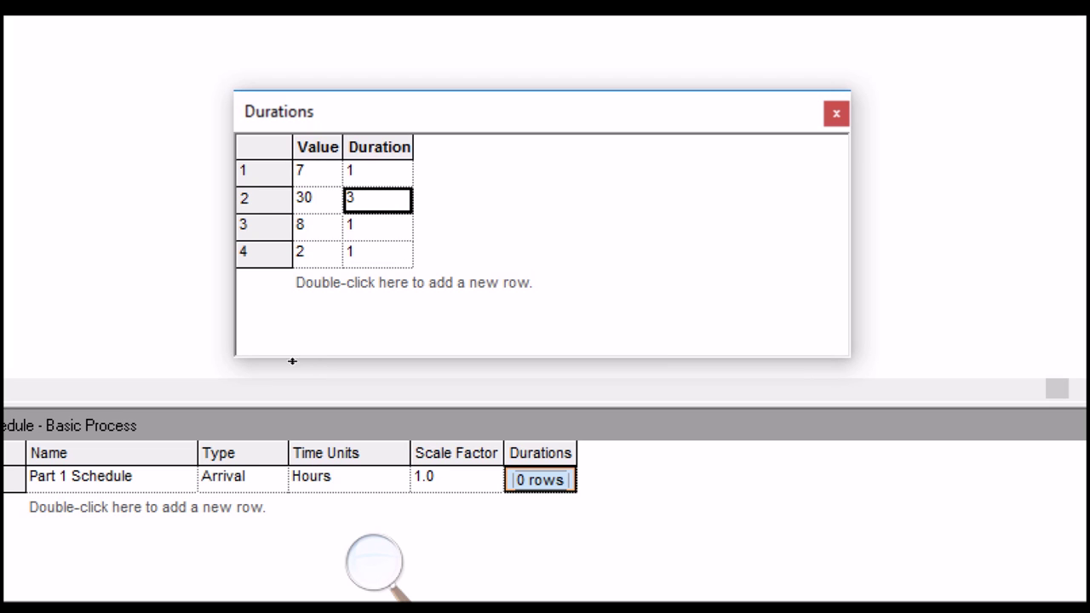
{"action": "left_click", "coordinate": [271, 200]}
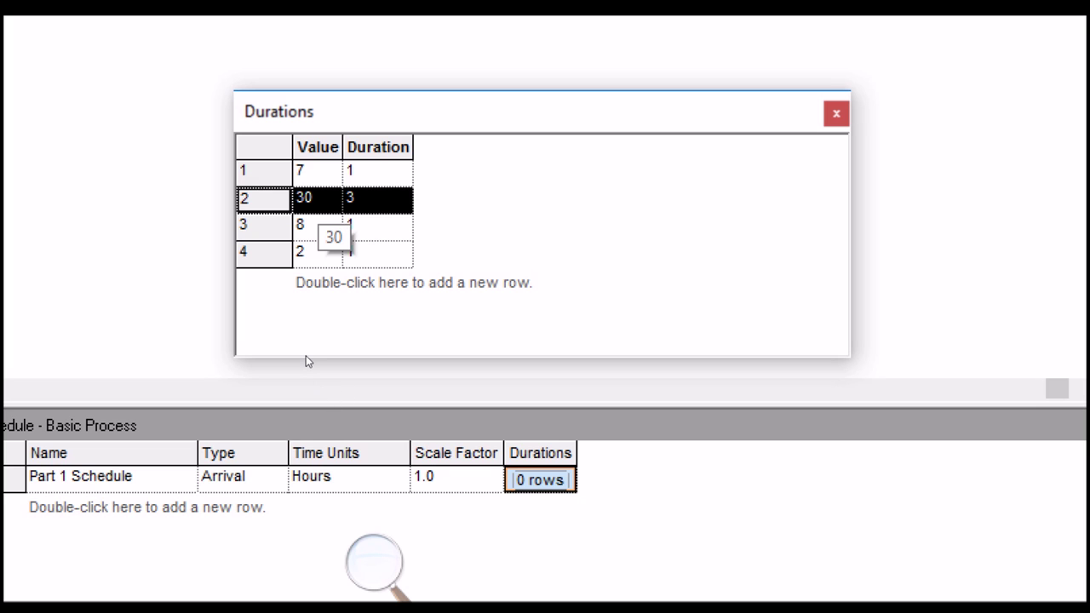
{"action": "left_click", "coordinate": [352, 201]}
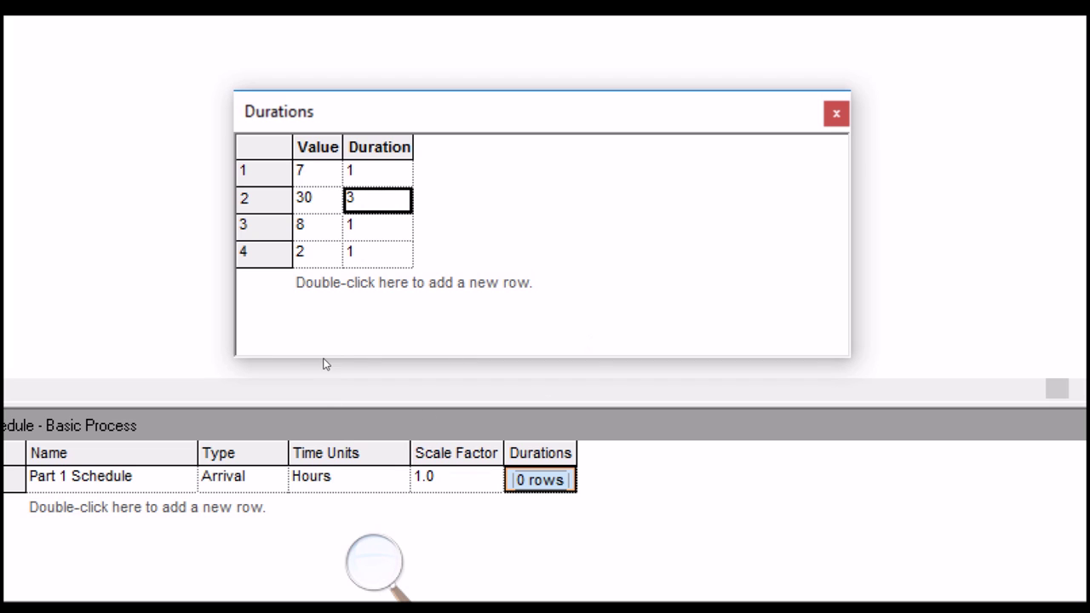
{"action": "key", "text": "ctrl+a"}
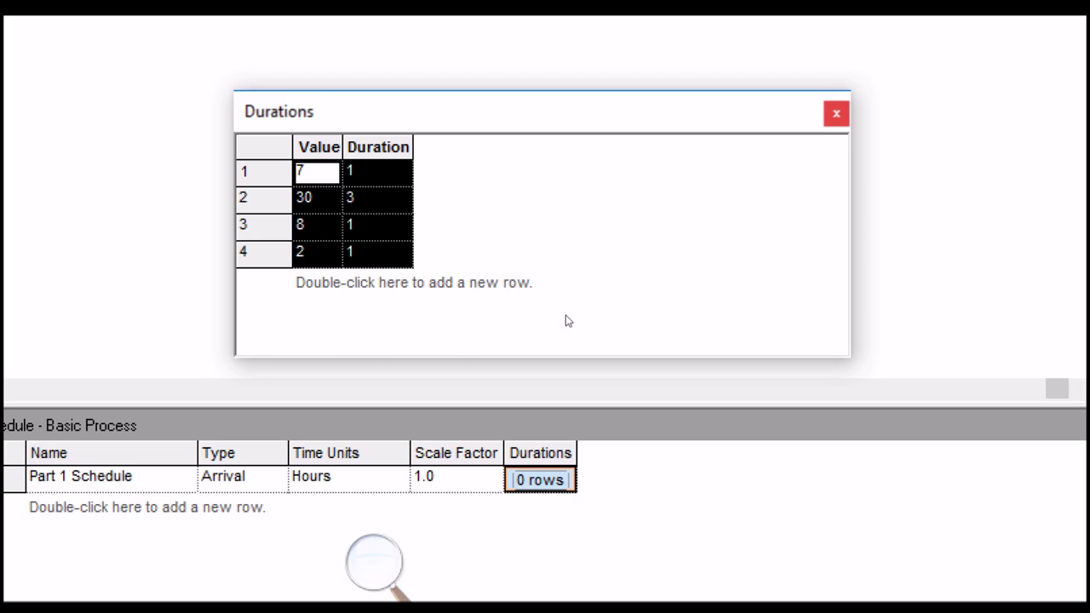
{"action": "left_click", "coordinate": [836, 113]}
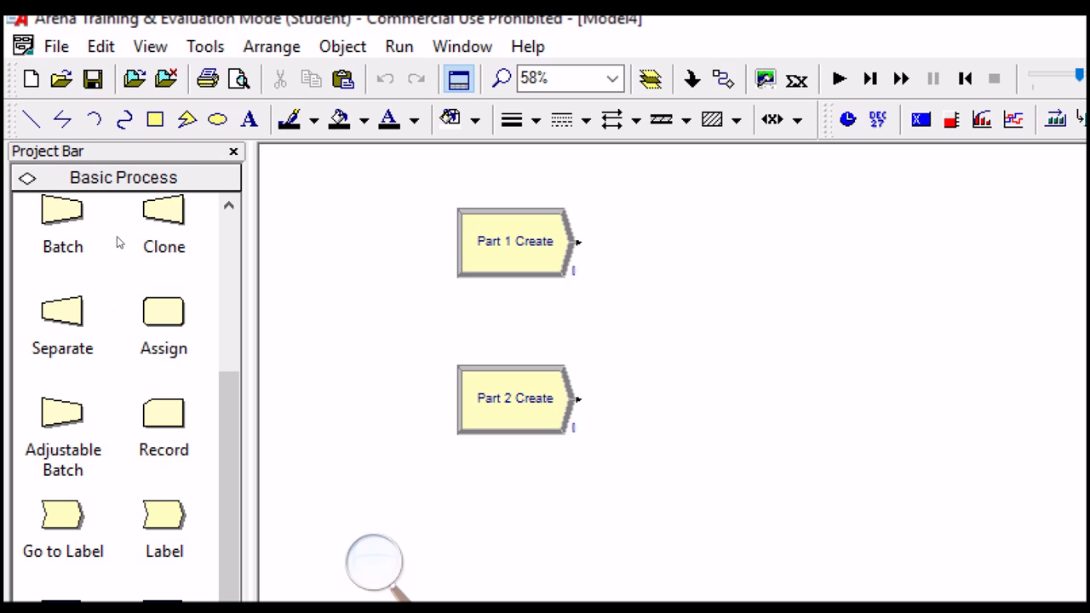
Step: Add a Process module to the model, to the right of the two Create modules
{"action": "scroll", "coordinate": [119, 243], "scroll_direction": "up", "scroll_amount": 5}
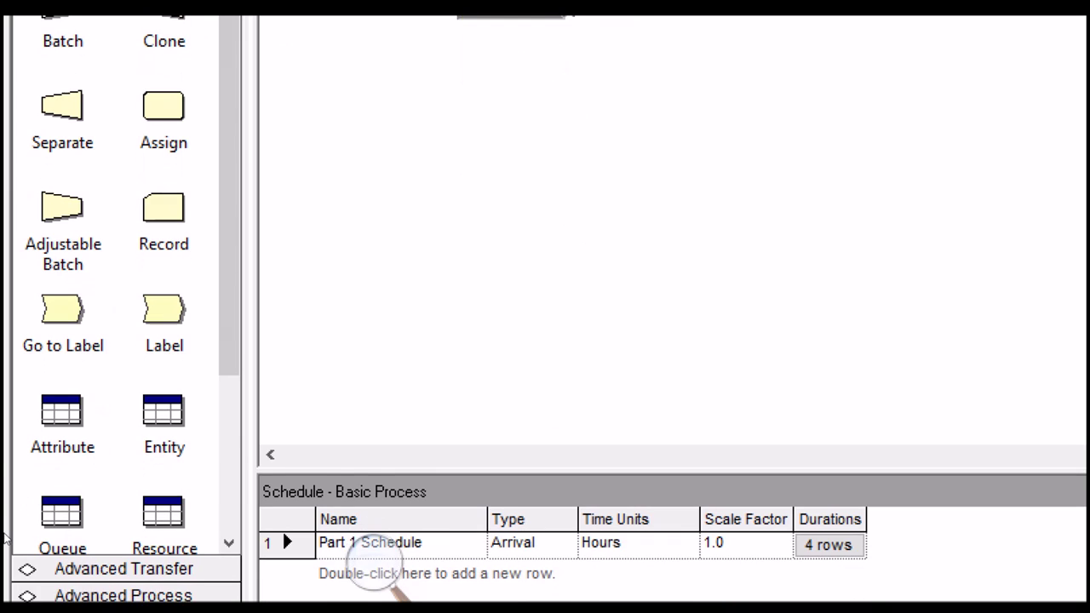
{"action": "scroll", "coordinate": [117, 477], "scroll_direction": "down", "scroll_amount": 5}
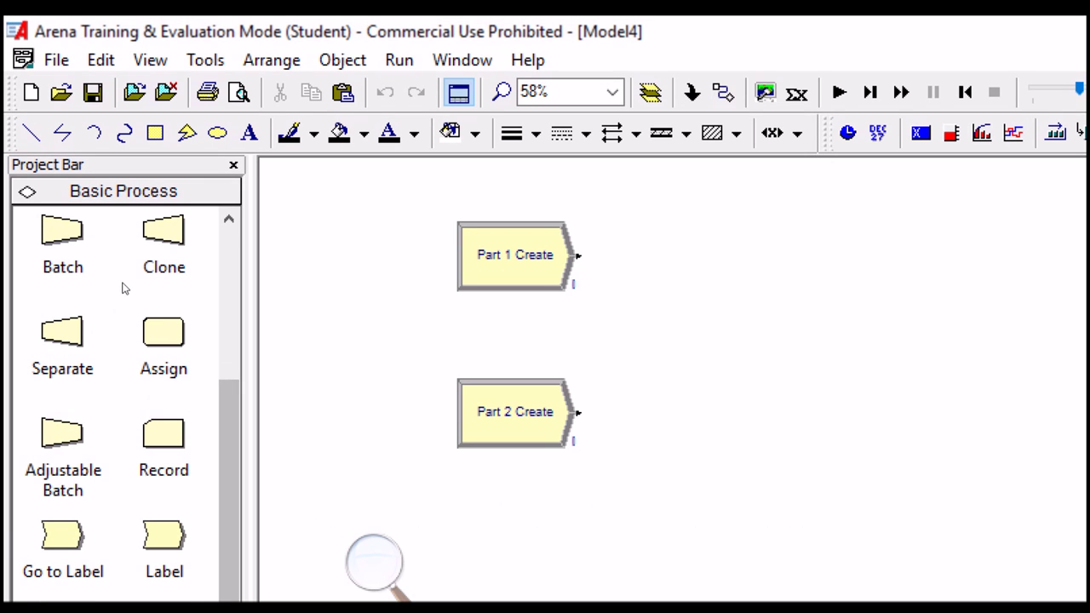
{"action": "scroll", "coordinate": [122, 255], "scroll_direction": "up", "scroll_amount": 3}
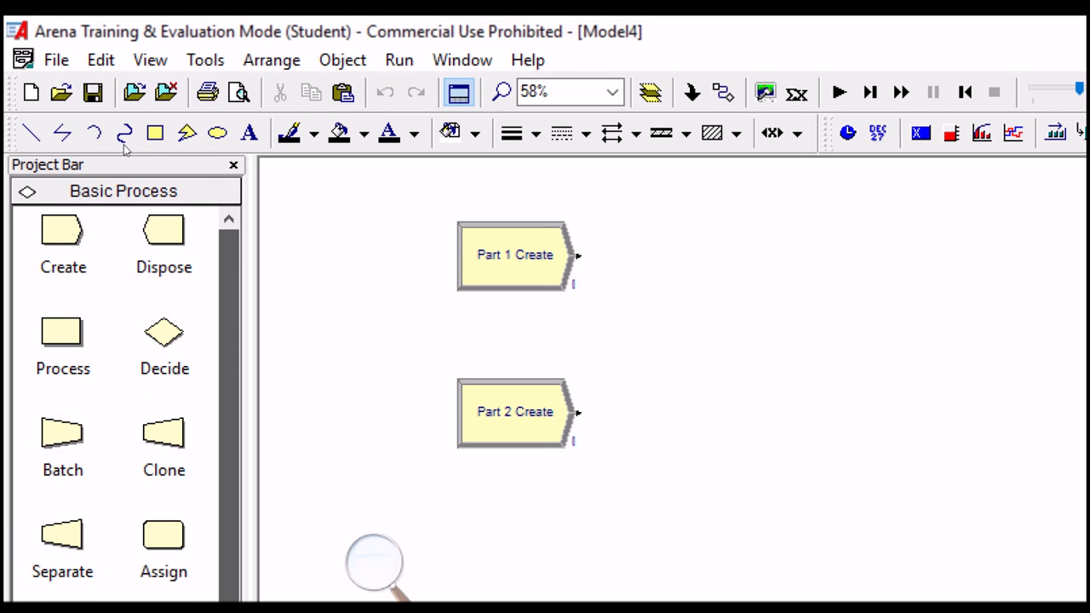
{"action": "left_click_drag", "start_coordinate": [63, 334], "coordinate": [877, 344]}
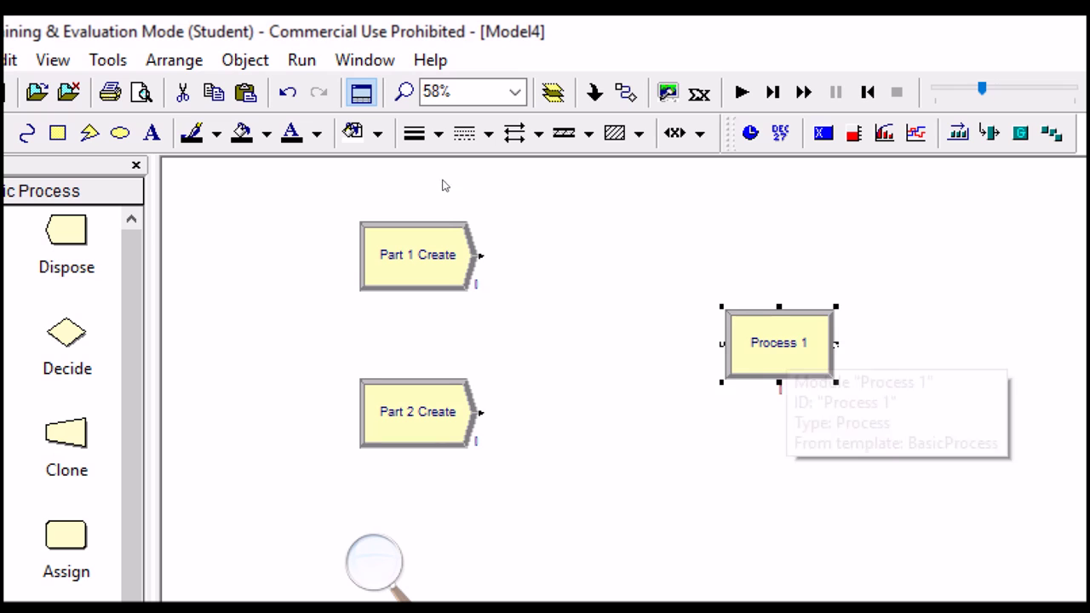
{"action": "left_click_drag", "start_coordinate": [779, 344], "coordinate": [727, 339]}
Step: Rename the new Process module as Sequence Assign Process
{"action": "double_click", "coordinate": [729, 339]}
{"action": "left_click_drag", "start_coordinate": [801, 321], "coordinate": [480, 229]}
{"action": "left_click", "coordinate": [392, 300]}
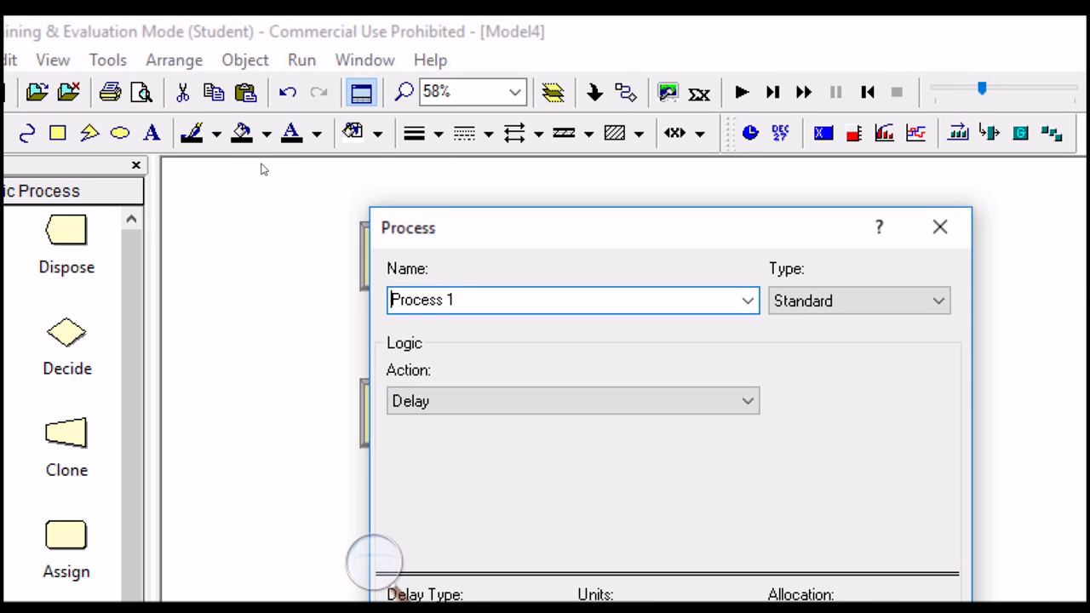
{"action": "type", "text": "Se"}
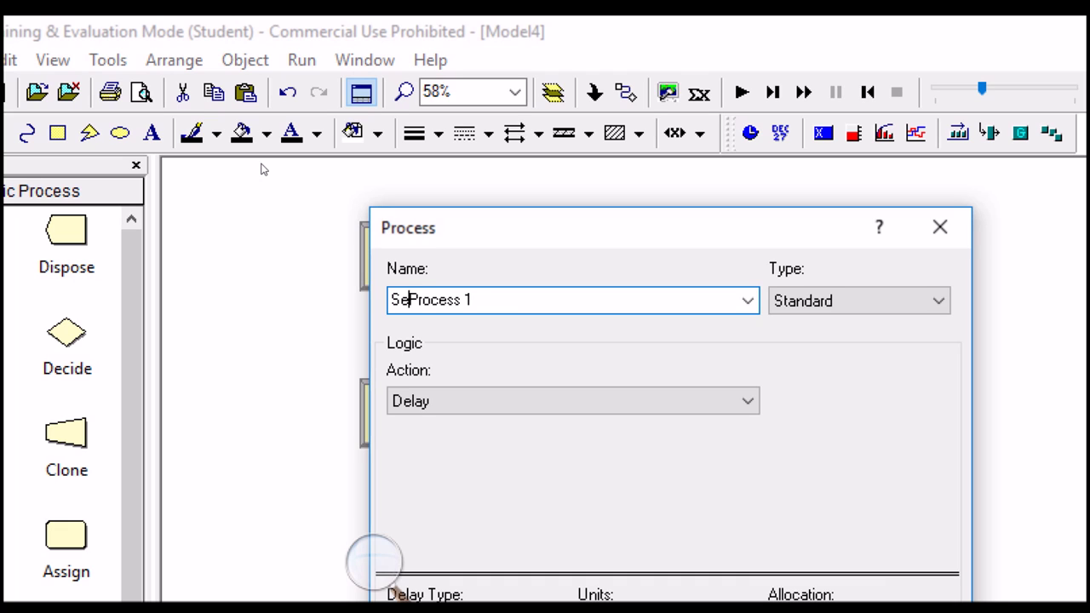
{"action": "type", "text": "quen"}
{"action": "key", "text": "BackSpace"}
{"action": "key", "text": "BackSpace"}
{"action": "key", "text": "BackSpace"}
{"action": "type", "text": "uence Assign"}
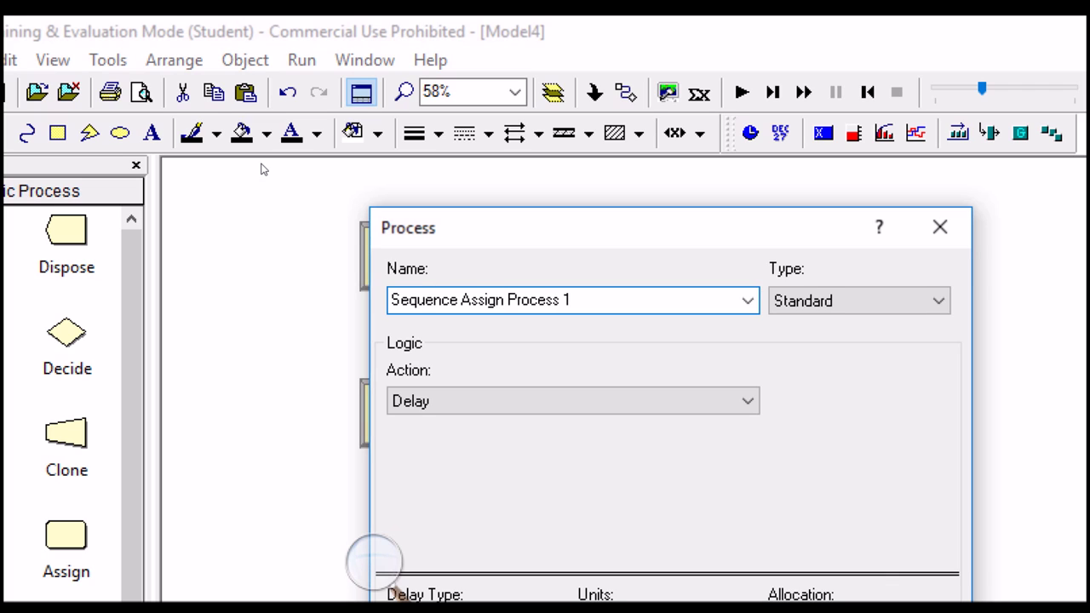
{"action": "key", "text": "Right"}
{"action": "key", "text": "Right"}
{"action": "key", "text": "Right"}
{"action": "key", "text": "Right"}
{"action": "key", "text": "Right"}
{"action": "key", "text": "Right"}
{"action": "key", "text": "Right"}
{"action": "key", "text": "shift+Right"}
{"action": "key", "text": "shift+Right"}
{"action": "key", "text": "Delete"}
Step: Set the process action to Seize Delay Release and add a resource named Operator
{"action": "left_click", "coordinate": [480, 401]}
{"action": "left_click", "coordinate": [473, 461]}
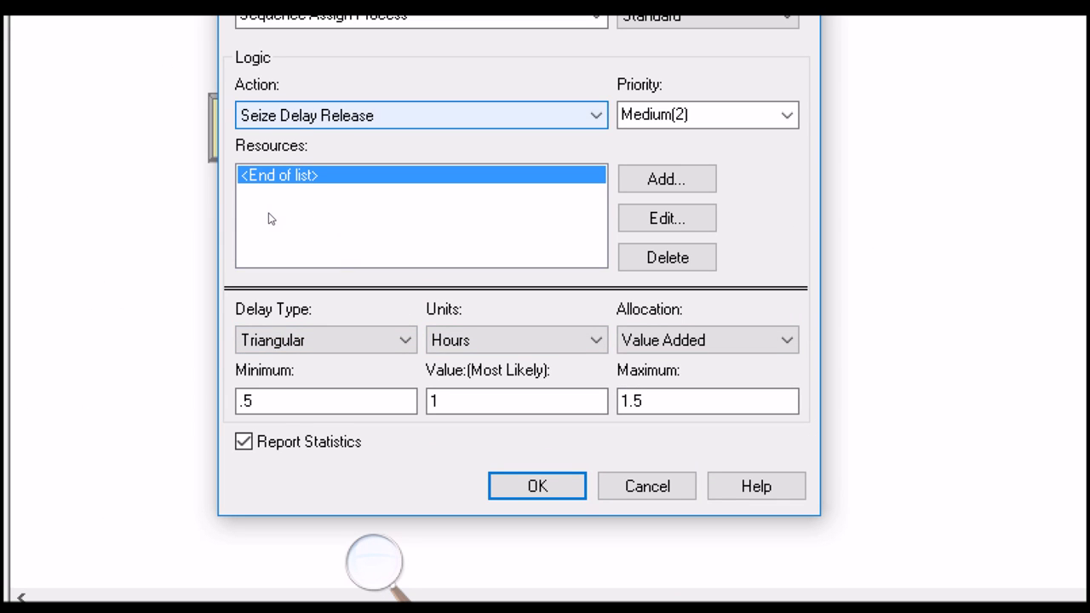
{"action": "double_click", "coordinate": [310, 244]}
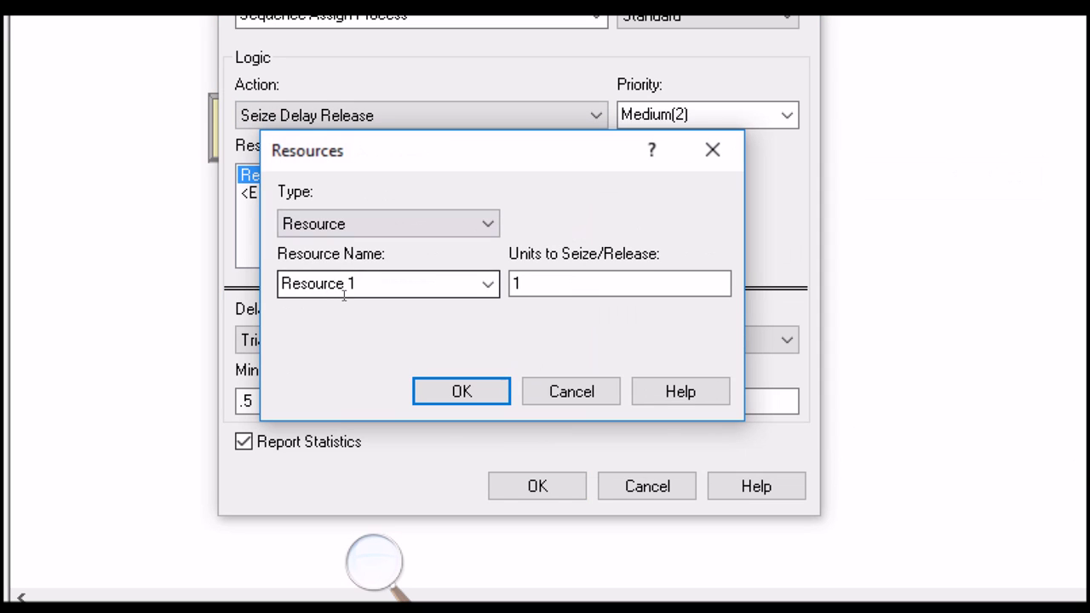
{"action": "left_click", "coordinate": [344, 290]}
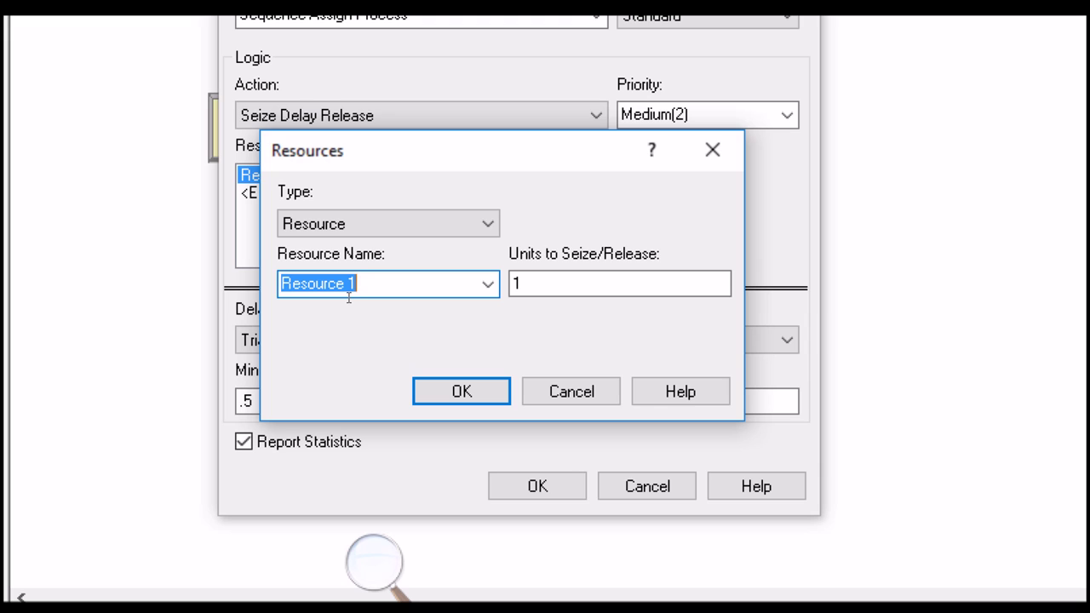
{"action": "type", "text": "Operator"}
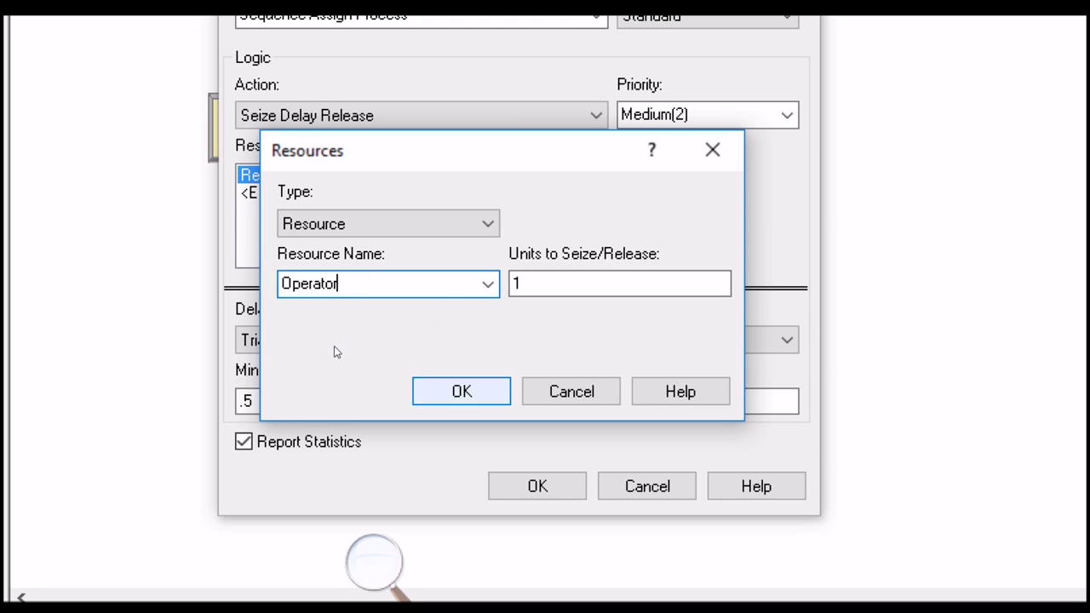
{"action": "key", "text": "Return"}
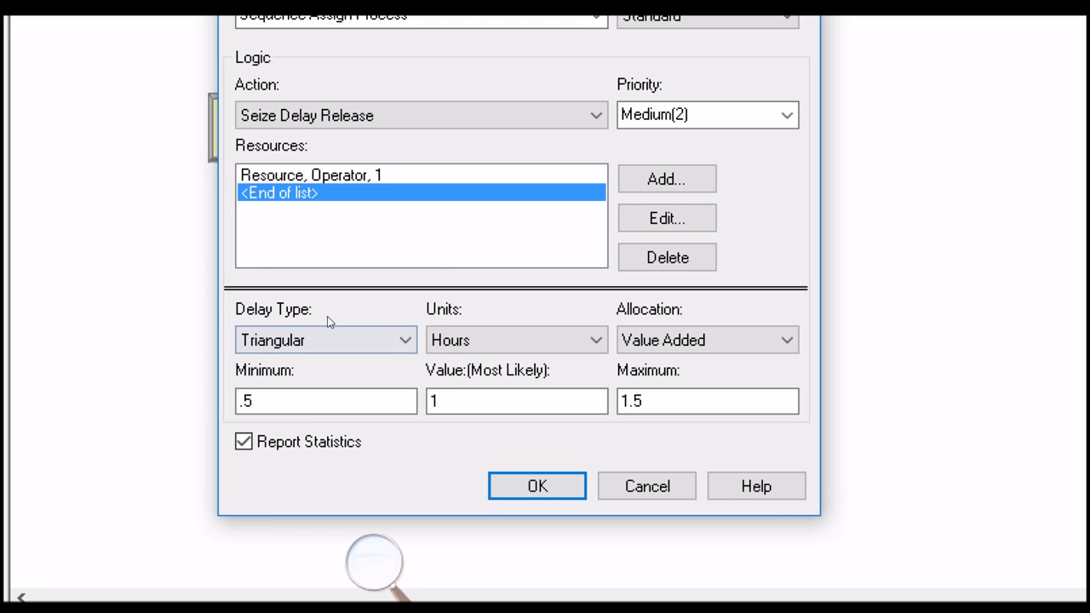
Step: Set the triangular process delay to minutes with minimum 3, most likely value 7 and maximum 8, and accept the module settings
{"action": "key", "text": "Tab"}
{"action": "key", "text": "alt+Down"}
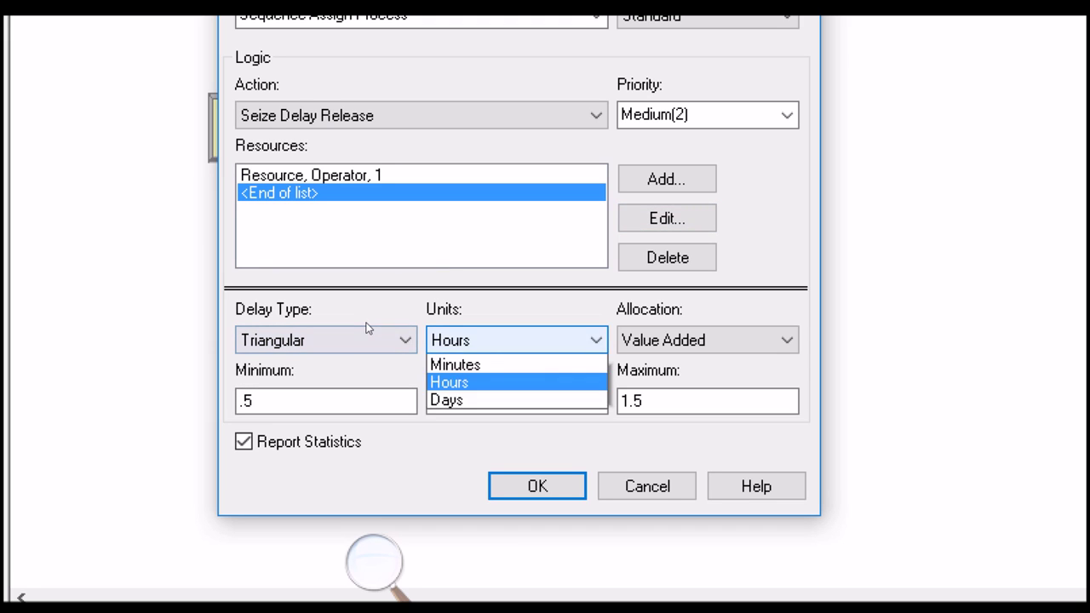
{"action": "key", "text": "Up"}
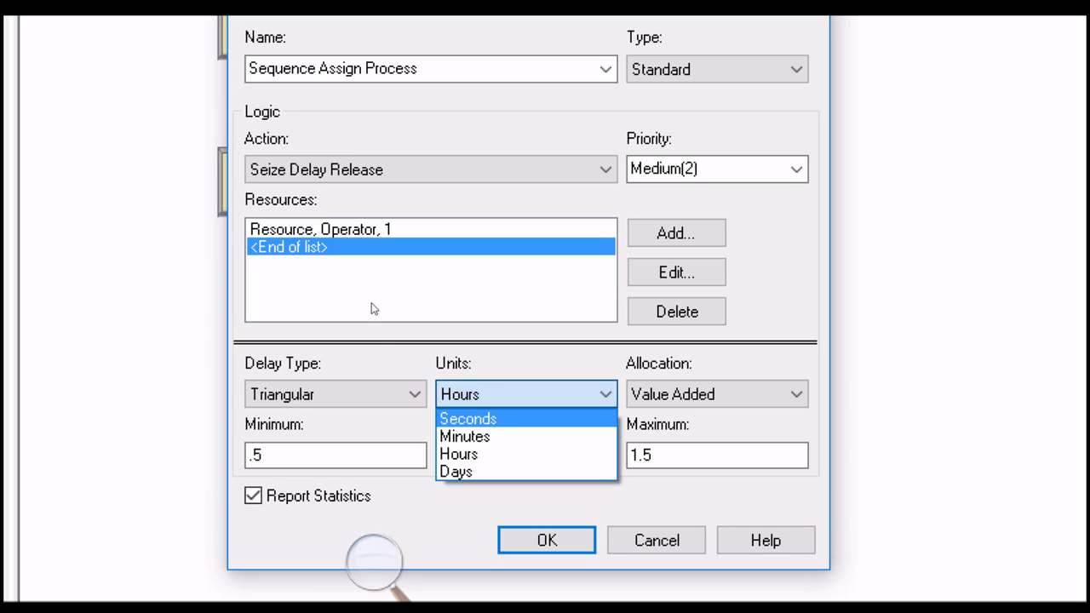
{"action": "key", "text": "Down"}
{"action": "key", "text": "Return"}
{"action": "left_click_drag", "start_coordinate": [319, 356], "coordinate": [209, 350]}
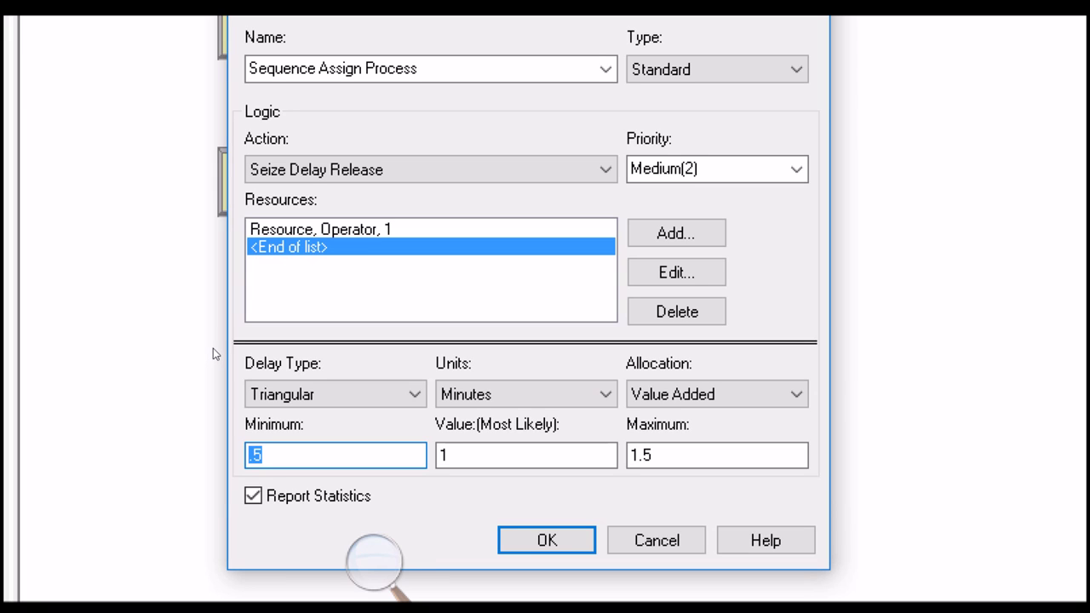
{"action": "type", "text": "3"}
{"action": "key", "text": "Tab"}
{"action": "type", "text": "7"}
{"action": "key", "text": "Tab"}
{"action": "type", "text": "8"}
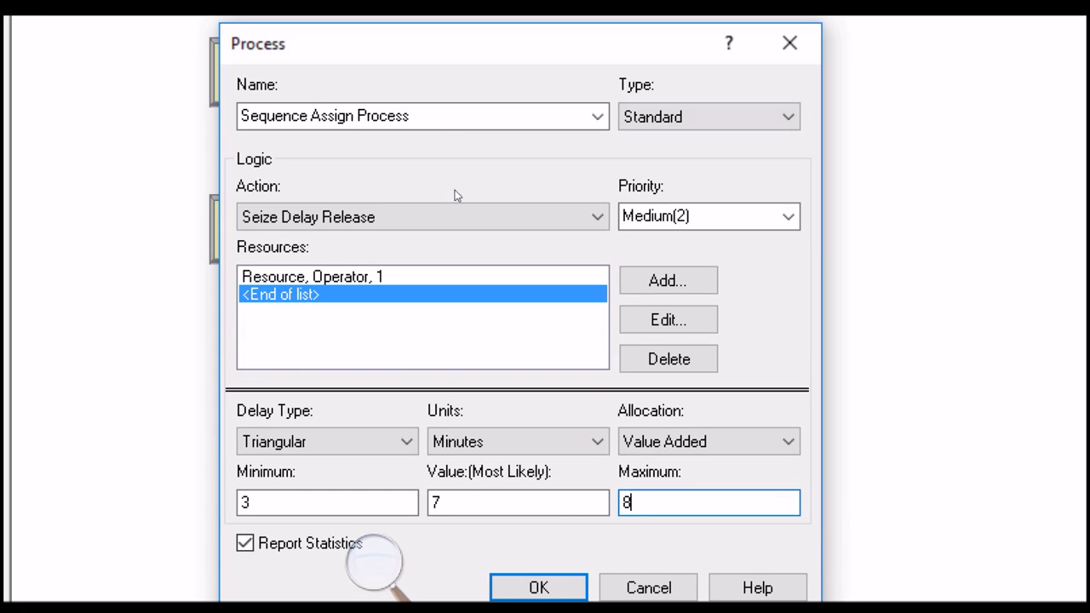
{"action": "key", "text": "Return"}
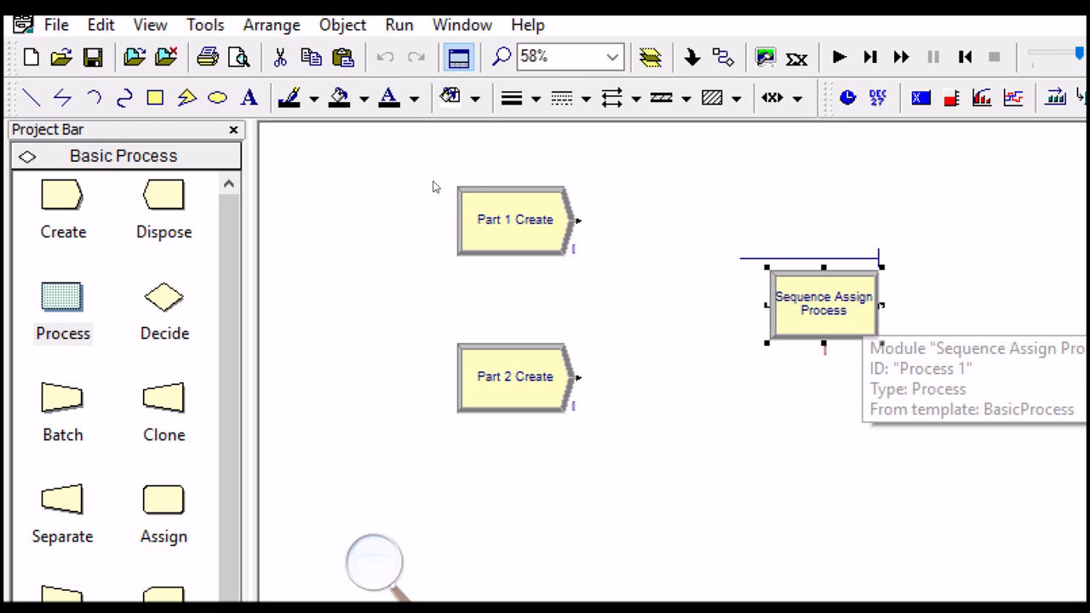
Step: Reopen the Sequence Assign Process settings to check them, and close them again
{"action": "double_click", "coordinate": [861, 303]}
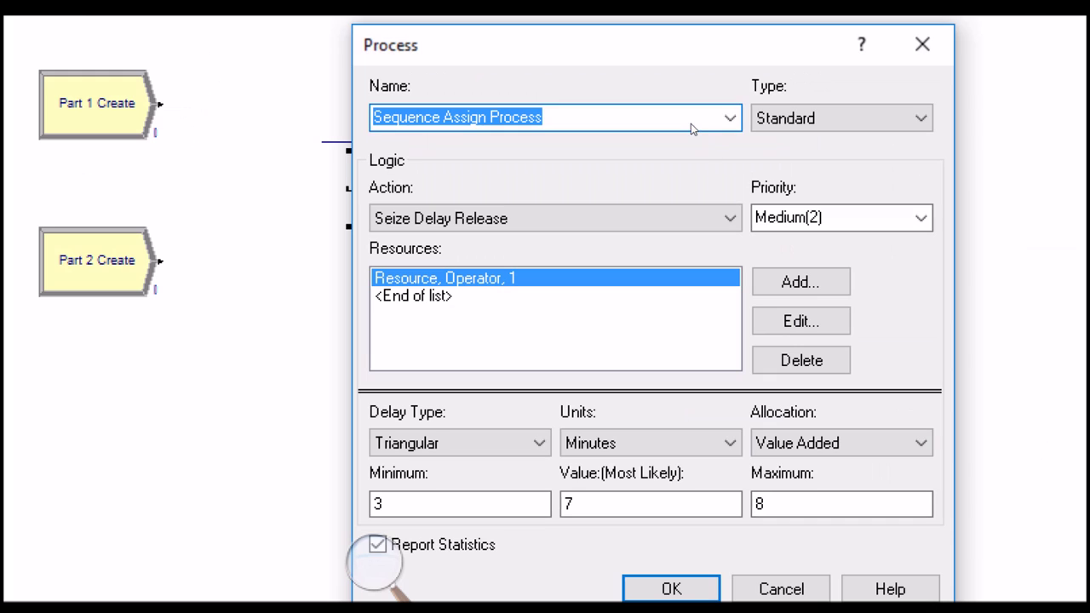
{"action": "left_click", "coordinate": [883, 168]}
{"action": "left_click", "coordinate": [671, 589]}
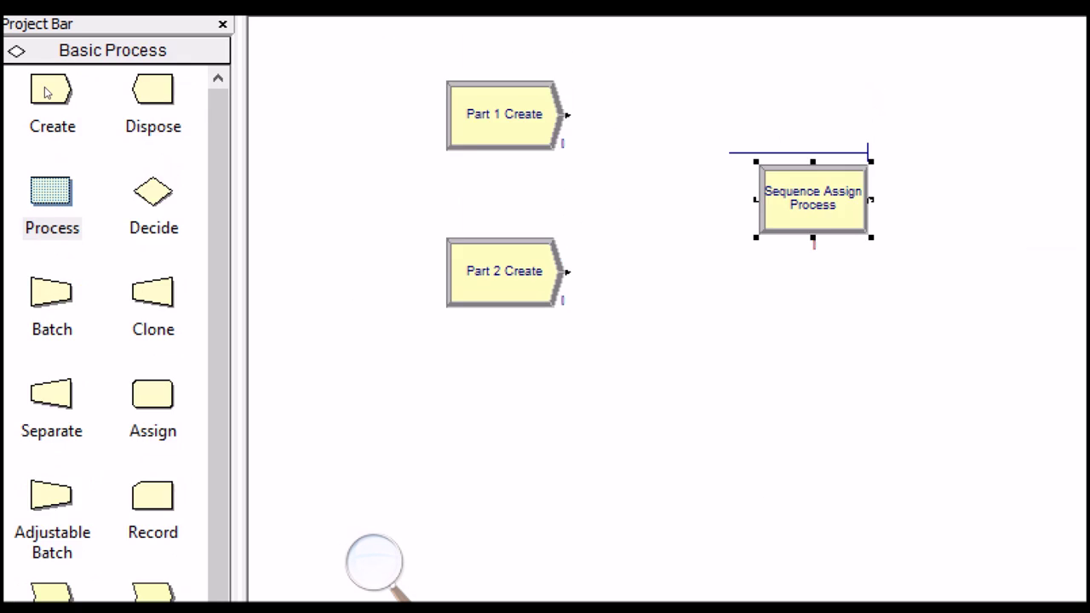
Step: Add an Assign module directly after Sequence Assign Process, connected to its output
{"action": "left_click_drag", "start_coordinate": [156, 428], "coordinate": [453, 304]}
{"action": "left_click", "coordinate": [299, 324]}
{"action": "left_click", "coordinate": [432, 308]}
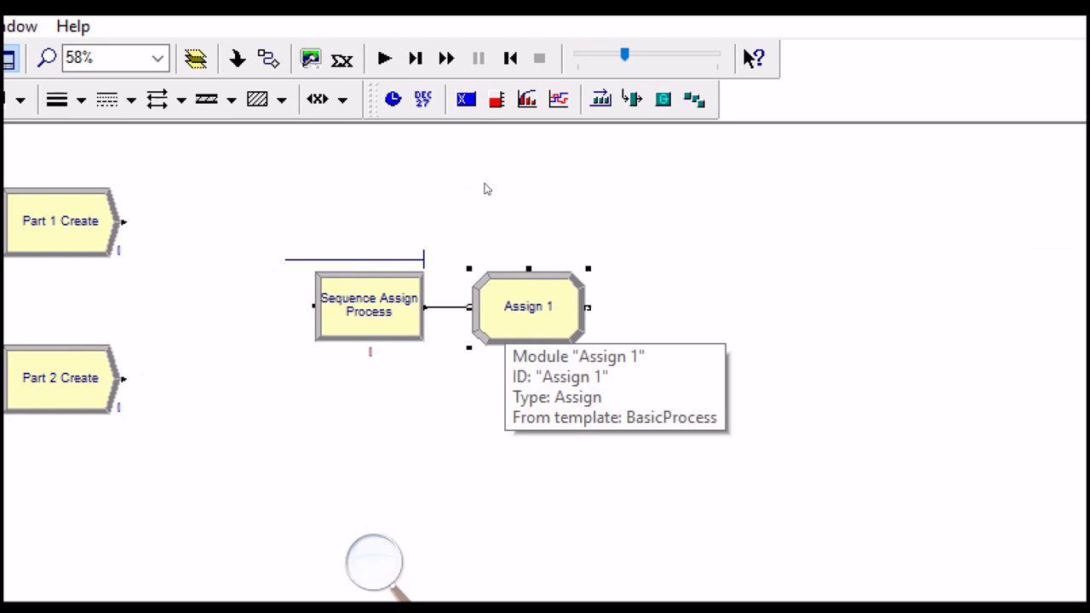
Step: Rename the new Assign module as Sequence Assign
{"action": "double_click", "coordinate": [512, 310]}
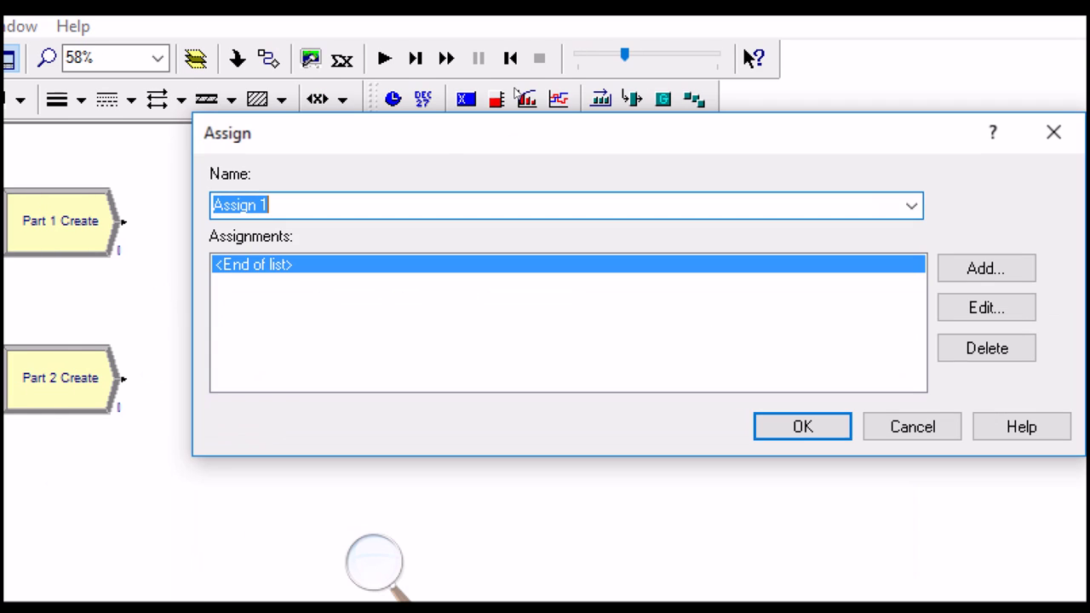
{"action": "mouse_move", "coordinate": [518, 132]}
{"action": "left_mouse_down"}
{"action": "mouse_move", "coordinate": [627, 367]}
{"action": "mouse_move", "coordinate": [655, 321]}
{"action": "left_mouse_up"}
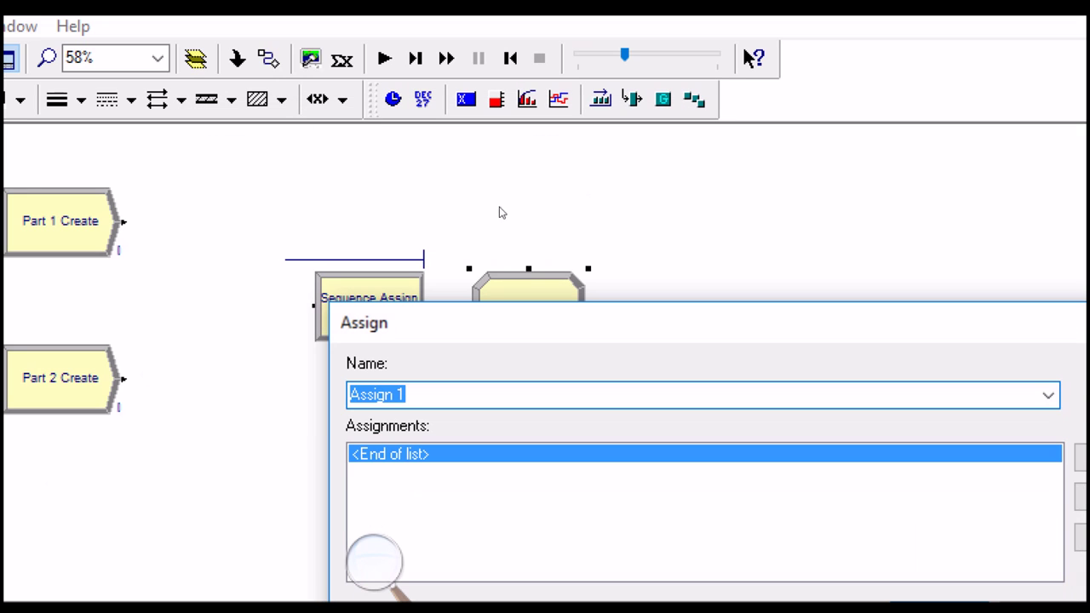
{"action": "left_click", "coordinate": [359, 394]}
{"action": "type", "text": "Sequence"}
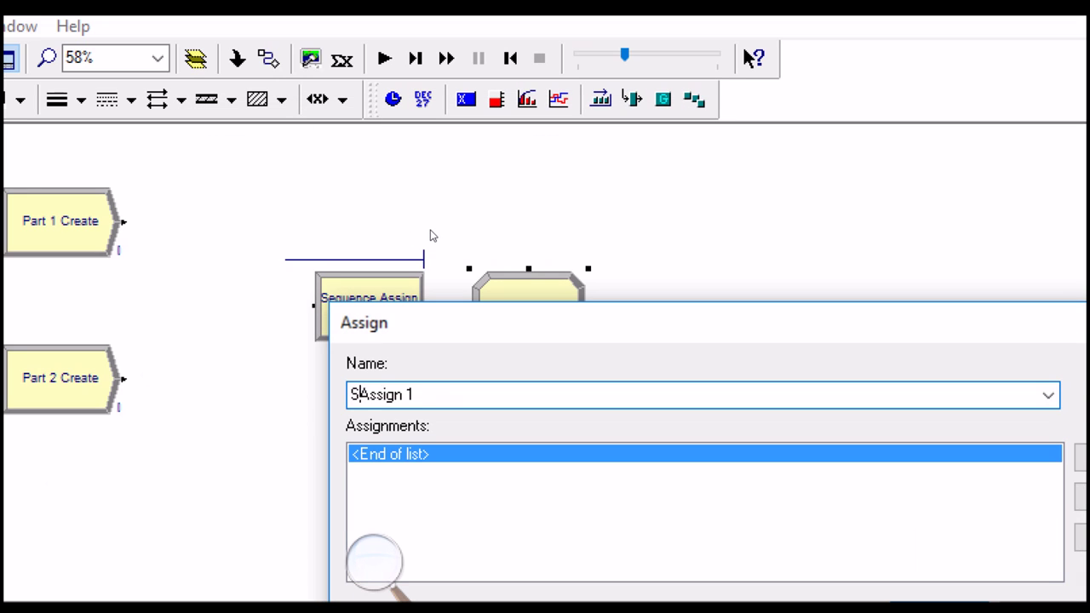
{"action": "key", "text": "Right"}
{"action": "key", "text": "Right"}
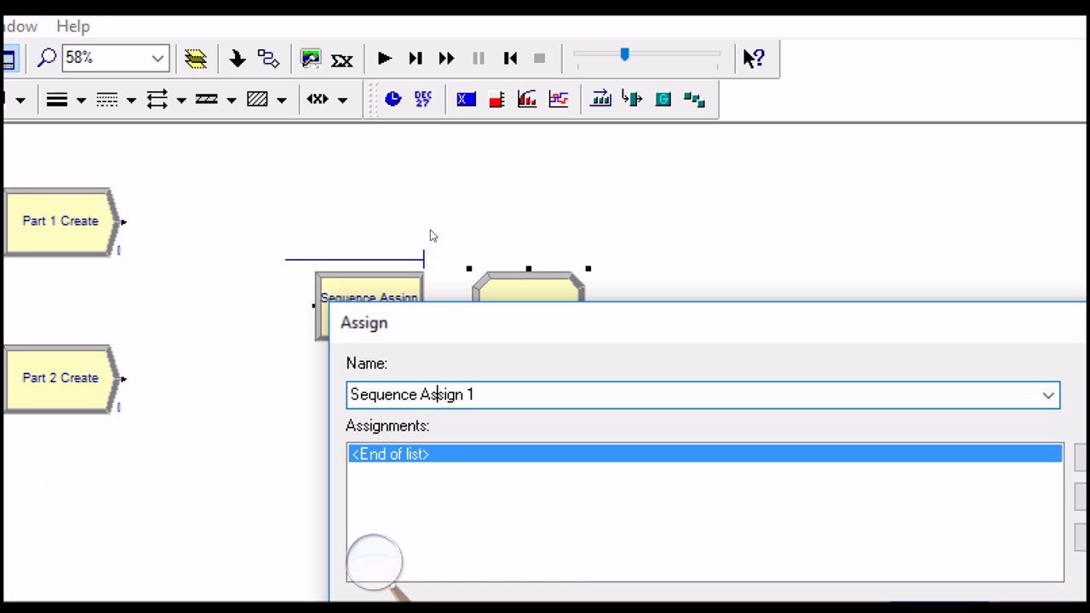
{"action": "key", "text": "Right"}
{"action": "key", "text": "shift+End"}
{"action": "key", "text": "Delete"}
Step: Add an assignment to the Sequence Assign module and set its type to Attribute
{"action": "left_click_drag", "start_coordinate": [501, 187], "coordinate": [465, 166]}
{"action": "left_click", "coordinate": [1033, 319]}
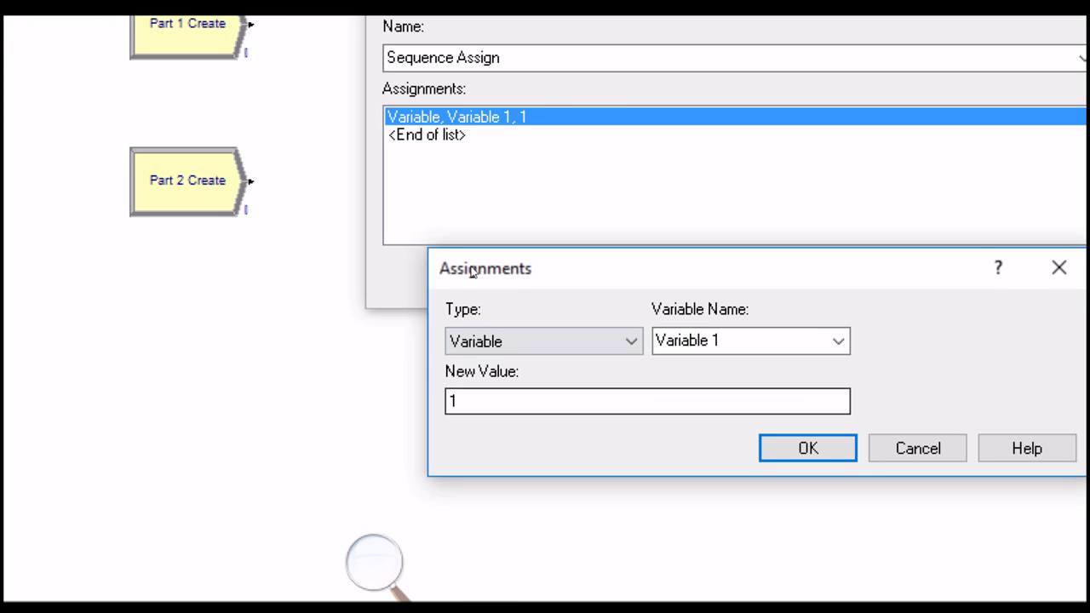
{"action": "left_click_drag", "start_coordinate": [493, 271], "coordinate": [462, 230]}
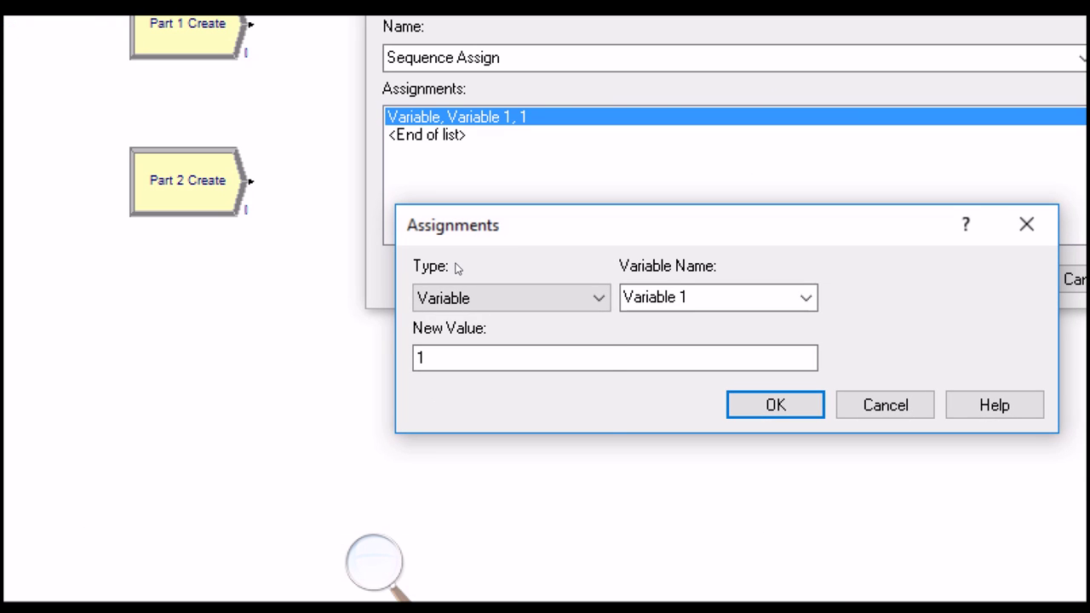
{"action": "left_click", "coordinate": [460, 295]}
{"action": "key", "text": "a"}
{"action": "key", "text": "Return"}
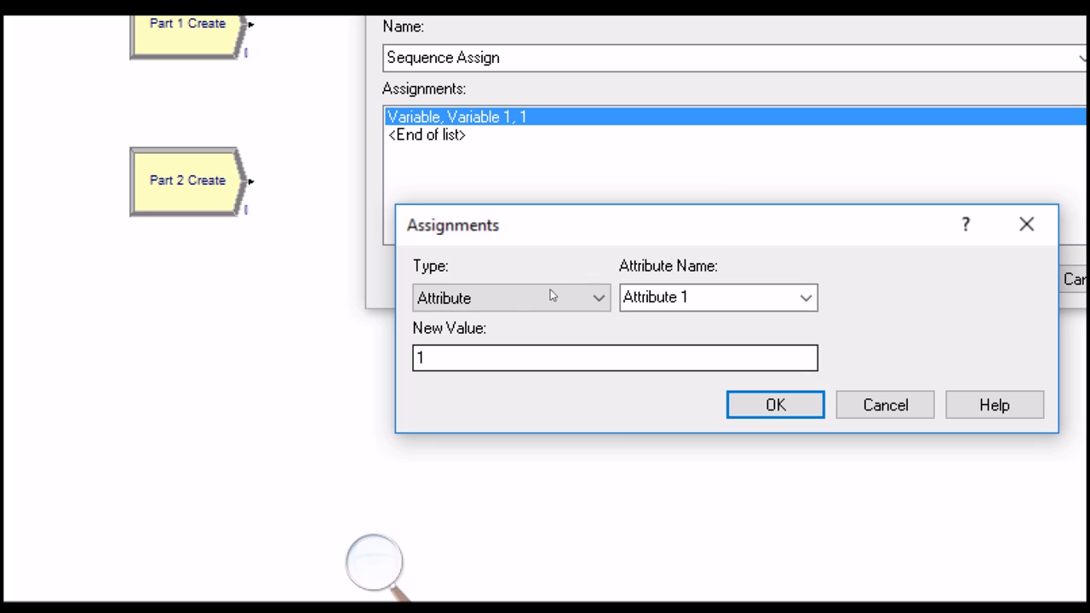
Step: Choose Entity.Sequence as the attribute name of the new assignment
{"action": "key", "text": "Tab"}
{"action": "key", "text": "alt+Down"}
{"action": "key", "text": "Down"}
{"action": "key", "text": "Down"}
{"action": "key", "text": "Down"}
{"action": "key", "text": "Down"}
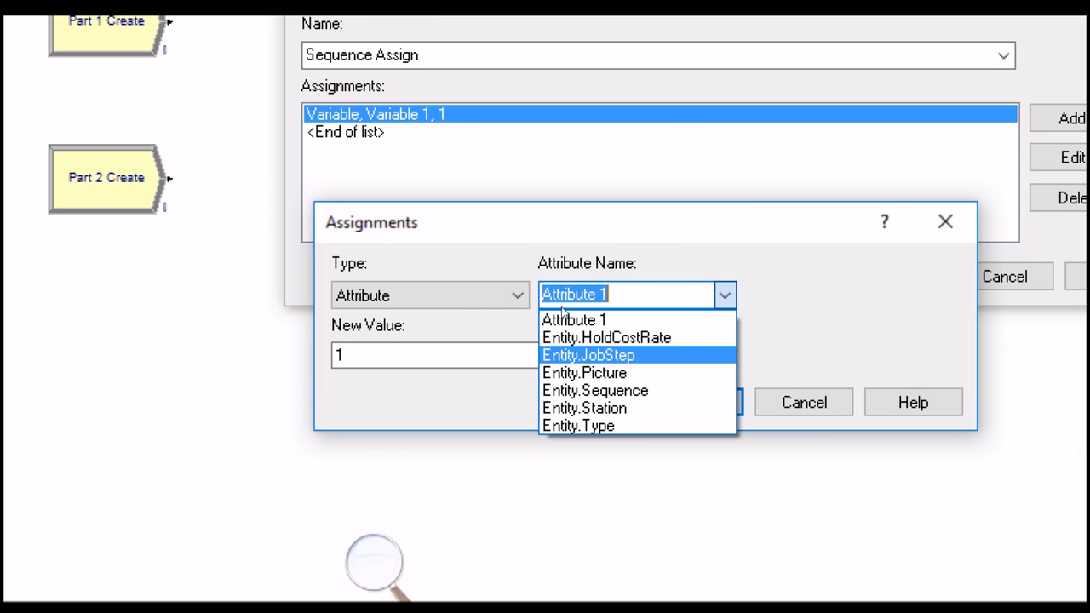
{"action": "key", "text": "Return"}
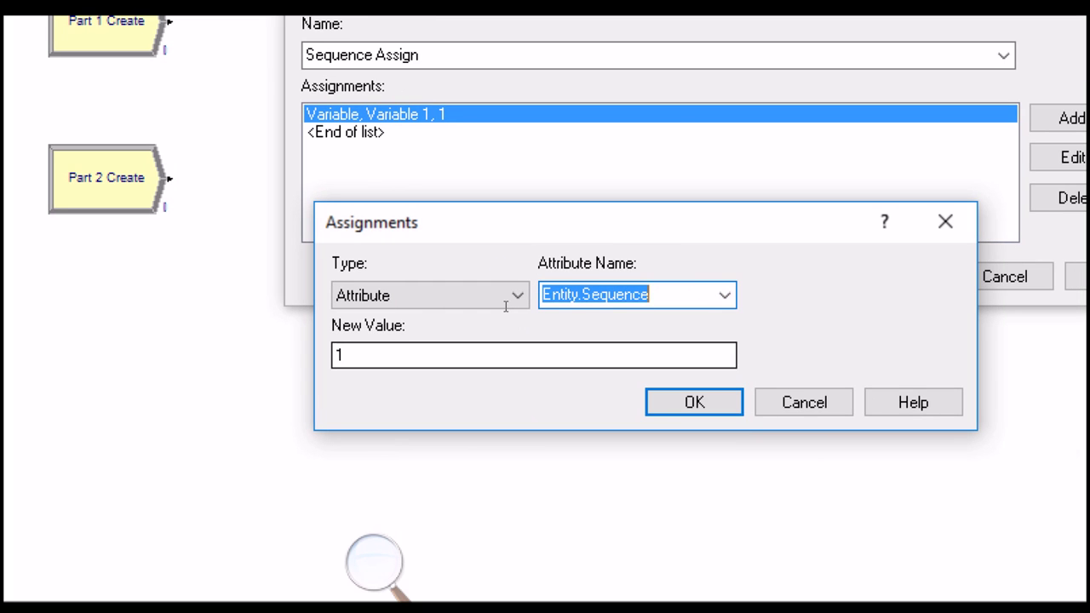
Step: Set the new value of the Entity.Sequence assignment to SequenceSet(PartType) and accept the Sequence Assign module
{"action": "key", "text": "Tab"}
{"action": "left_click_drag", "start_coordinate": [506, 303], "coordinate": [285, 318]}
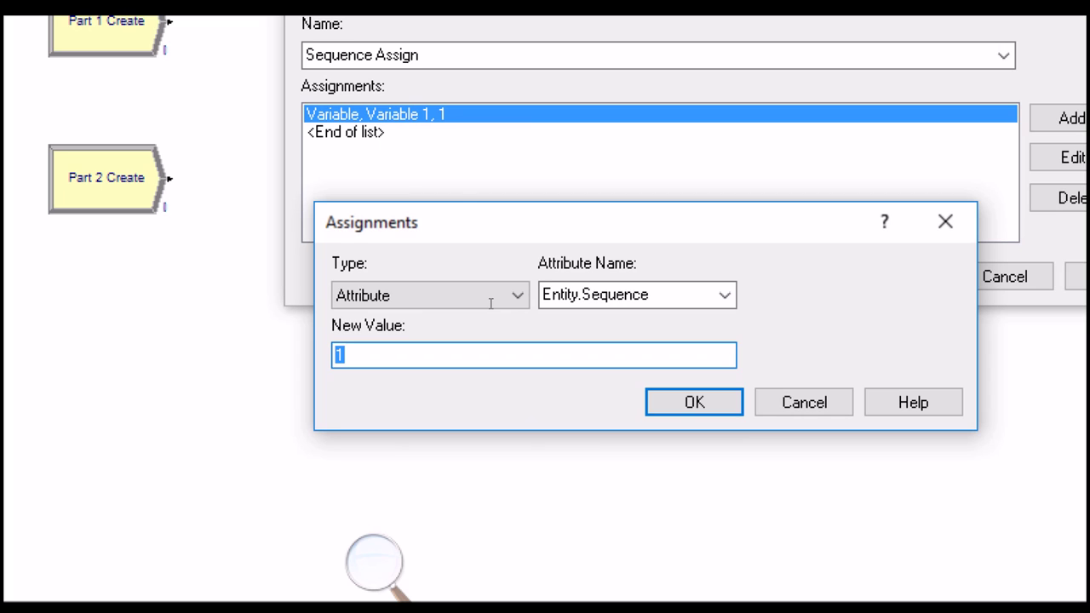
{"action": "type", "text": "E"}
{"action": "type", "text": "equenc"}
{"action": "type", "text": "eSet"}
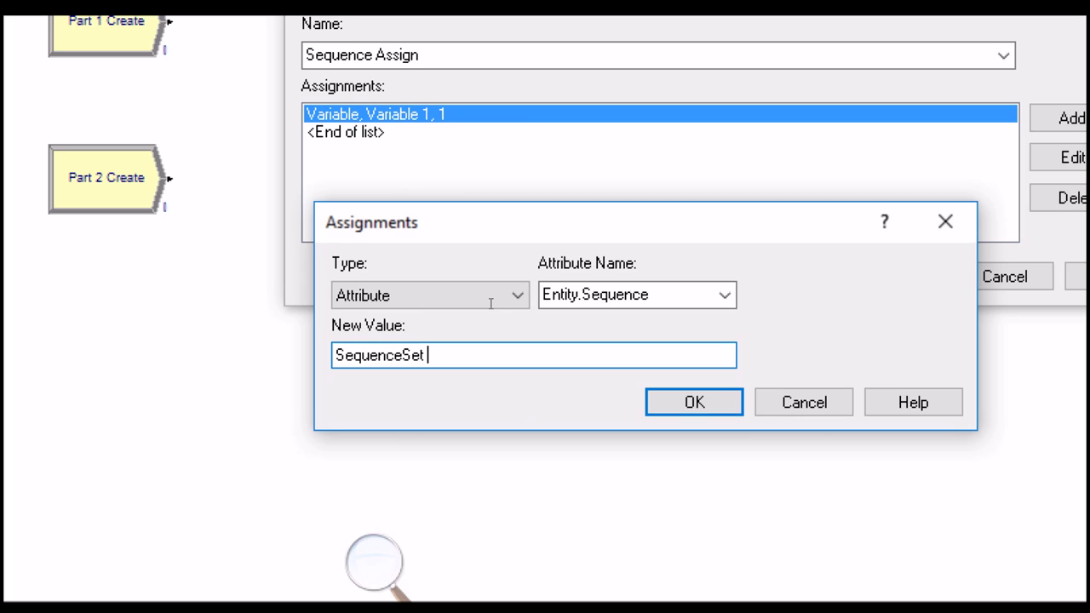
{"action": "type", "text": "PartType"}
{"action": "key", "text": "ctrl+shift+Left"}
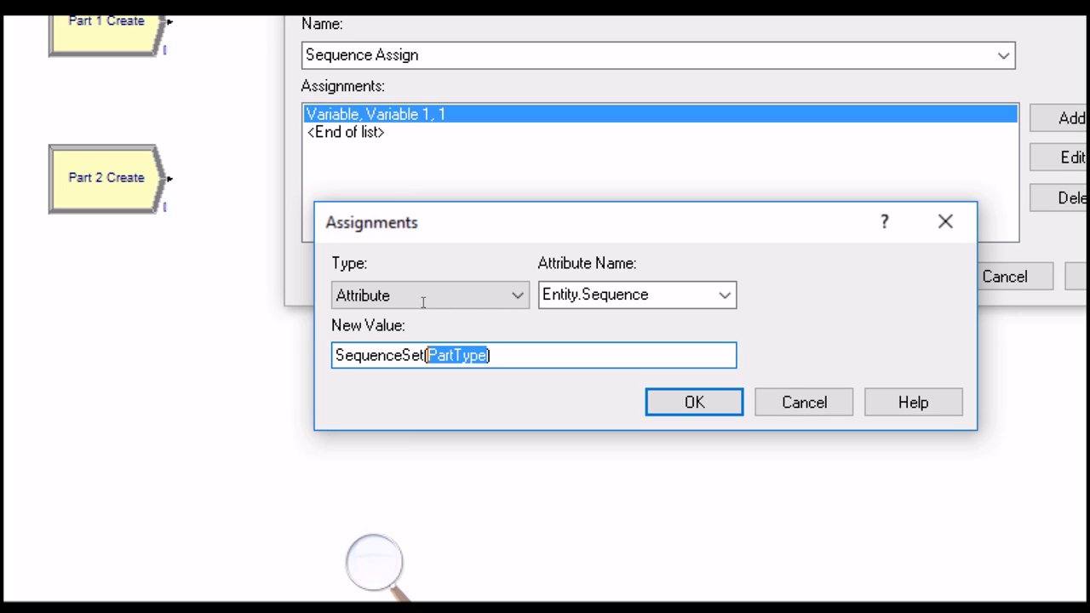
{"action": "key", "text": "Return"}
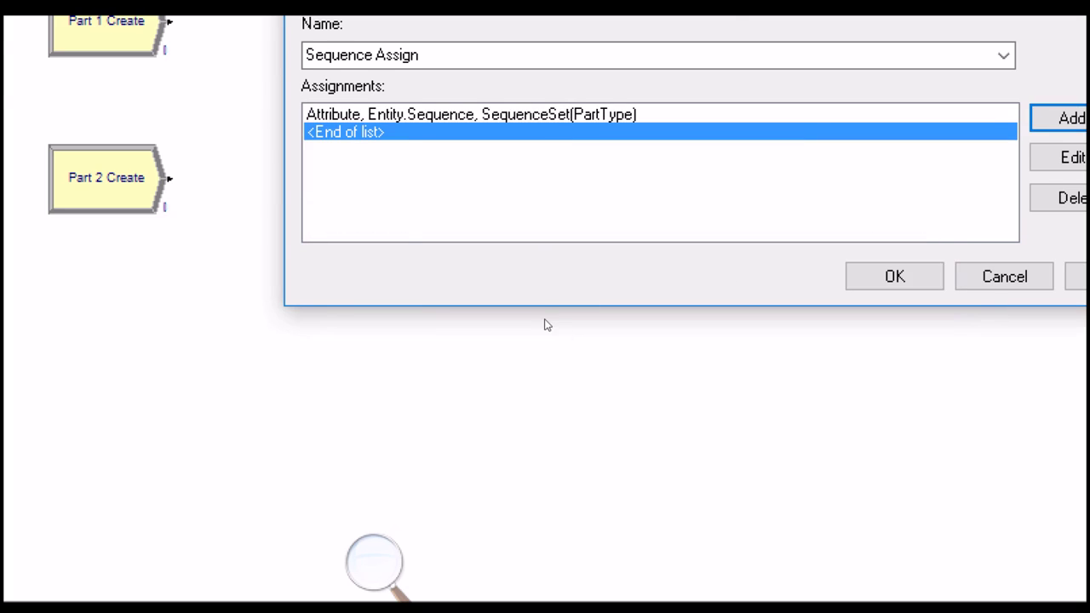
{"action": "key", "text": "Return"}
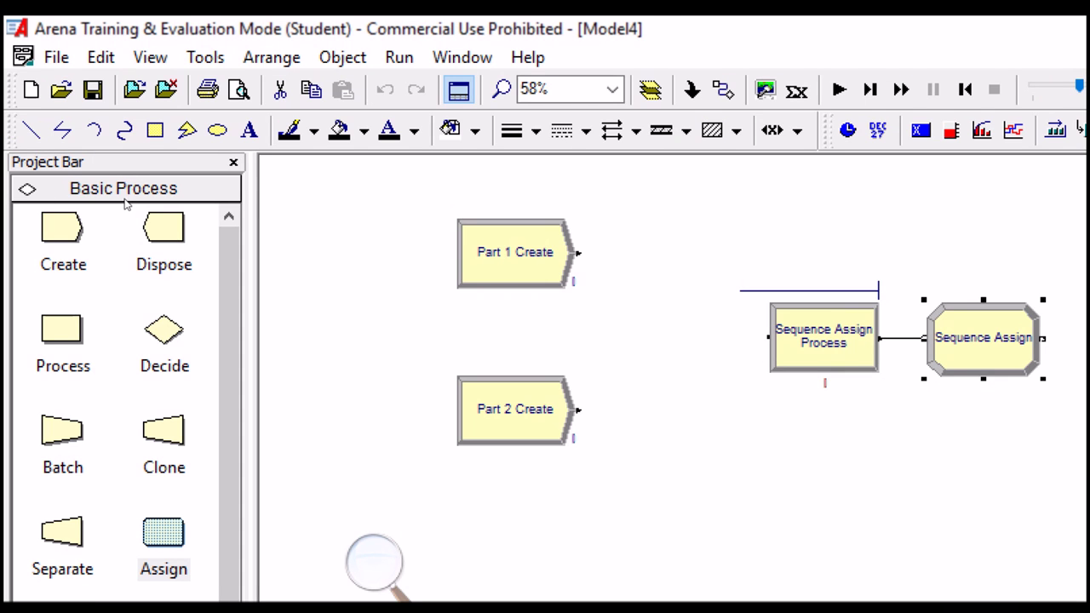
Step: Place an Assign module beside each of Part 1 Create and Part 2 Create, removing the unwanted automatic connections
{"action": "left_click_drag", "start_coordinate": [163, 533], "coordinate": [583, 263]}
{"action": "left_click_drag", "start_coordinate": [291, 137], "coordinate": [301, 134]}
{"action": "left_click_drag", "start_coordinate": [177, 356], "coordinate": [606, 235]}
{"action": "left_click", "coordinate": [630, 120]}
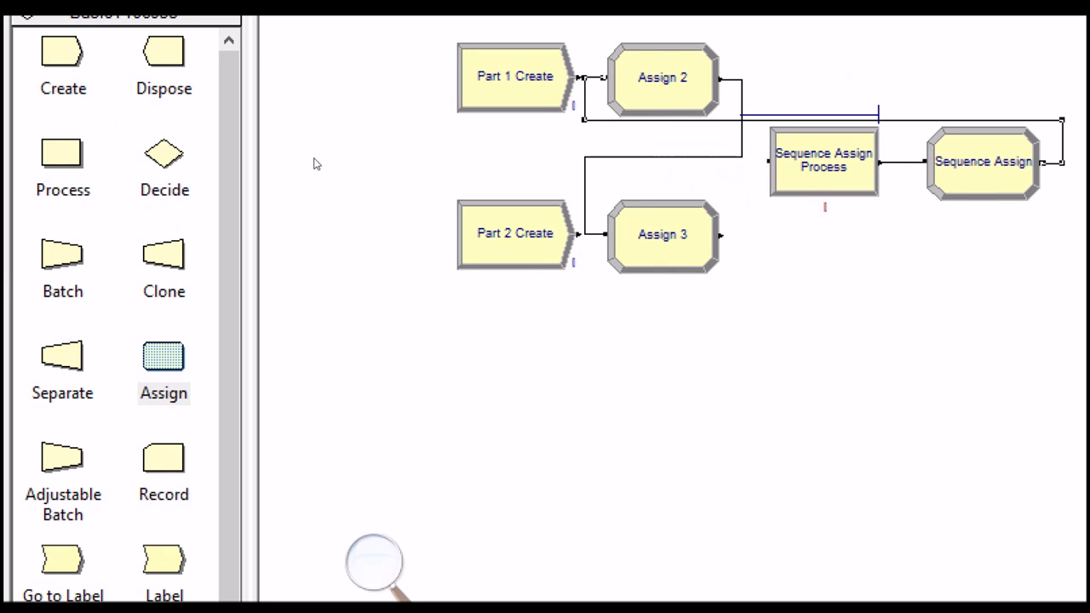
{"action": "key", "text": "Delete"}
{"action": "left_click", "coordinate": [648, 156]}
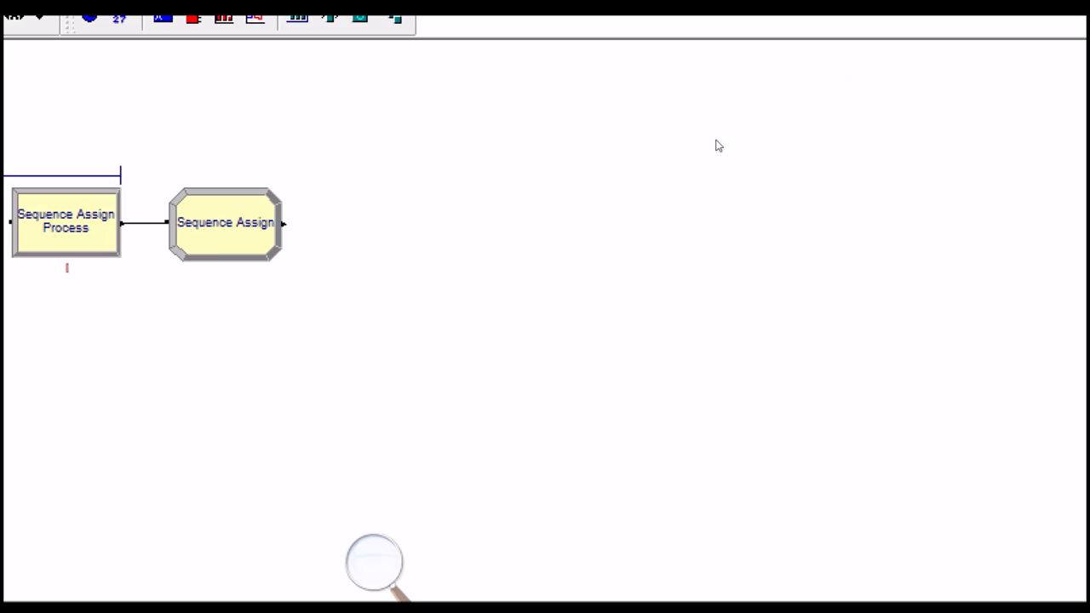
Step: Add an assignment of type Attribute to the Assign module beside Part 1 Create
{"action": "double_click", "coordinate": [340, 139]}
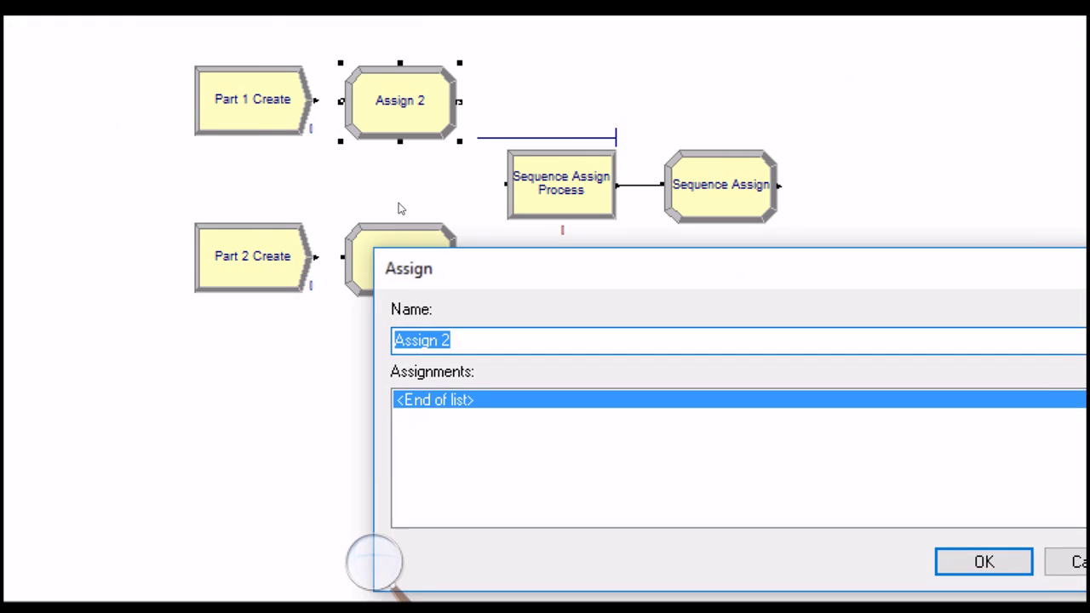
{"action": "left_click_drag", "start_coordinate": [452, 268], "coordinate": [366, 130]}
{"action": "double_click", "coordinate": [372, 261]}
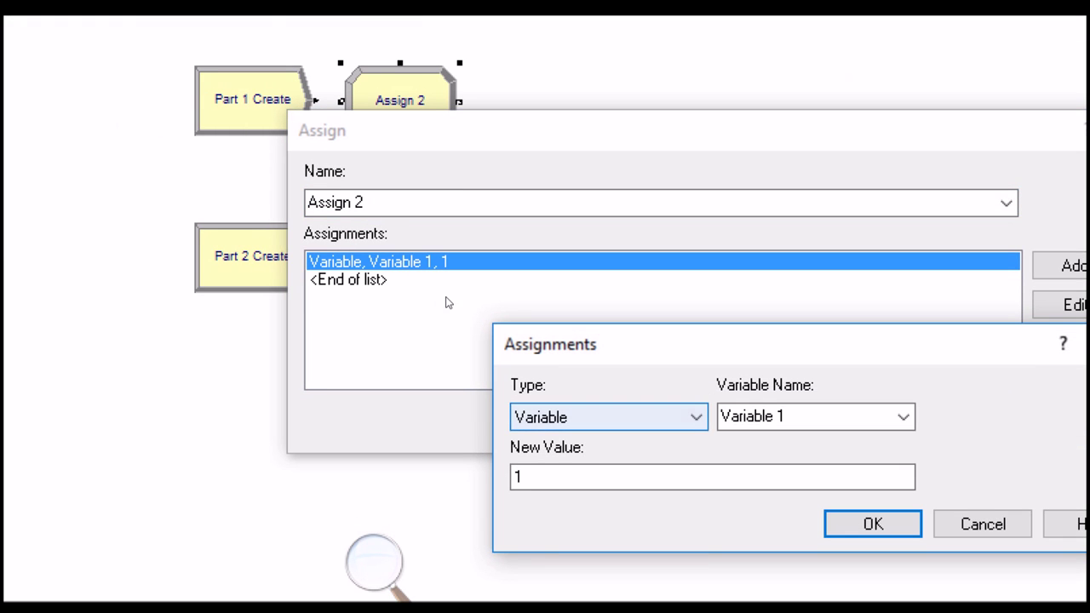
{"action": "left_click", "coordinate": [696, 417]}
{"action": "left_click", "coordinate": [665, 494]}
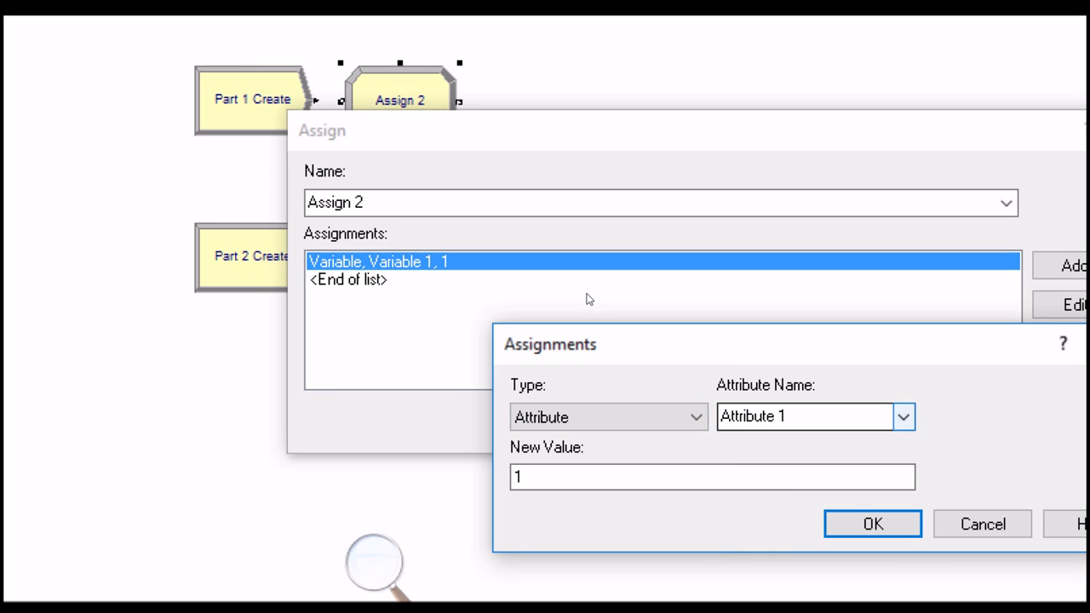
Step: Name the Part 1 assignment's attribute PartType, keep its new value at 1, and accept the module
{"action": "key", "text": "alt+Down"}
{"action": "key", "text": "Escape"}
{"action": "type", "text": "PartType"}
{"action": "key", "text": "Tab"}
{"action": "left_click_drag", "start_coordinate": [515, 260], "coordinate": [486, 223]}
{"action": "left_click_drag", "start_coordinate": [394, 289], "coordinate": [325, 296]}
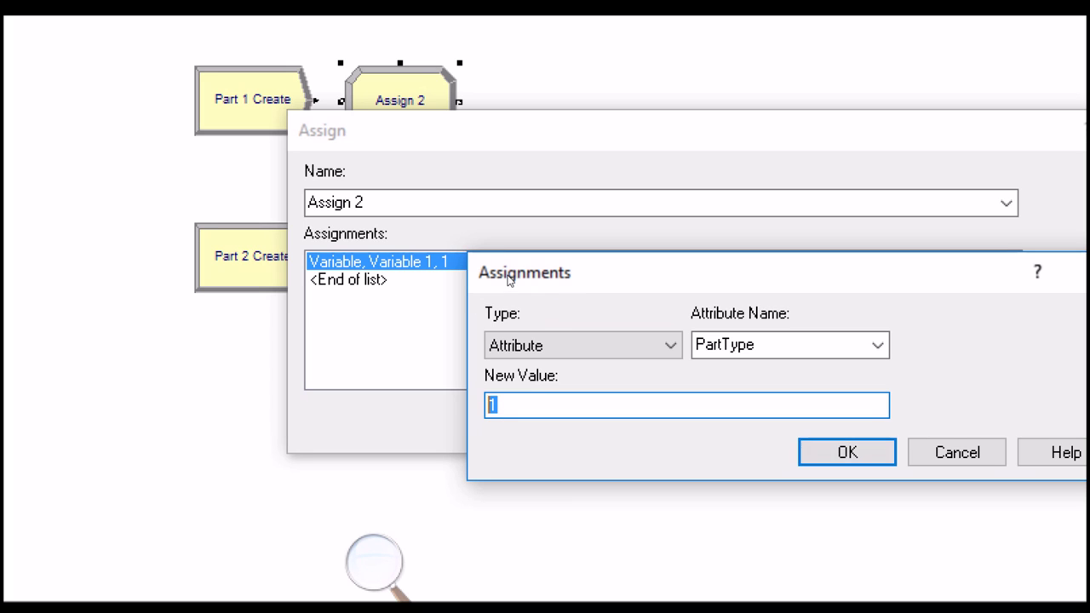
{"action": "key", "text": "Return"}
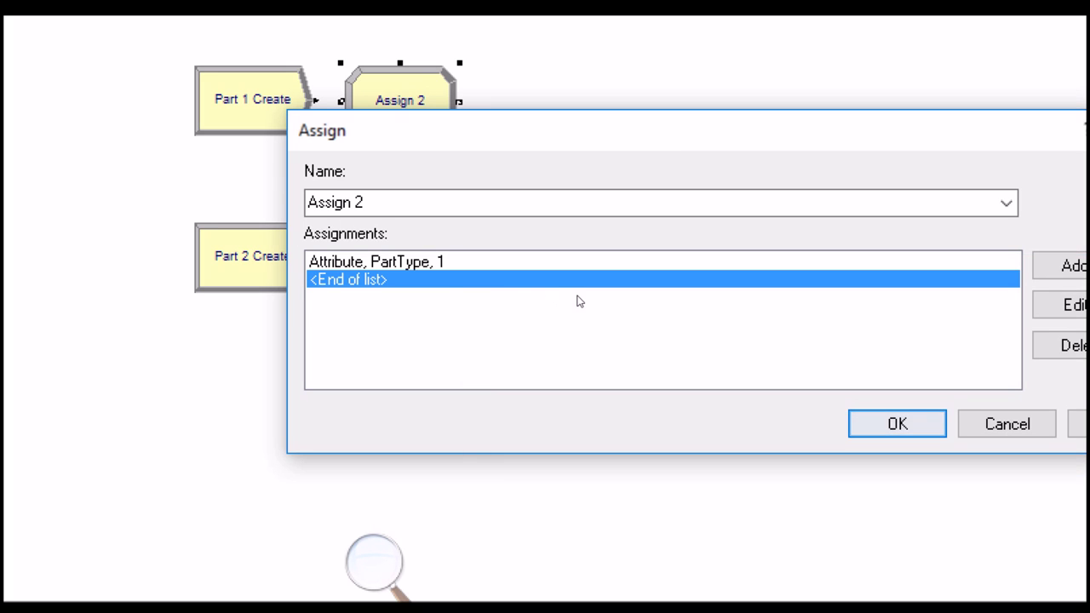
{"action": "key", "text": "Return"}
Step: Add an assignment of type Attribute to the Assign module beside Part 2 Create
{"action": "double_click", "coordinate": [394, 253]}
{"action": "key", "text": "Tab"}
{"action": "key", "text": "Tab"}
{"action": "key", "text": "Return"}
{"action": "left_click_drag", "start_coordinate": [656, 344], "coordinate": [630, 186]}
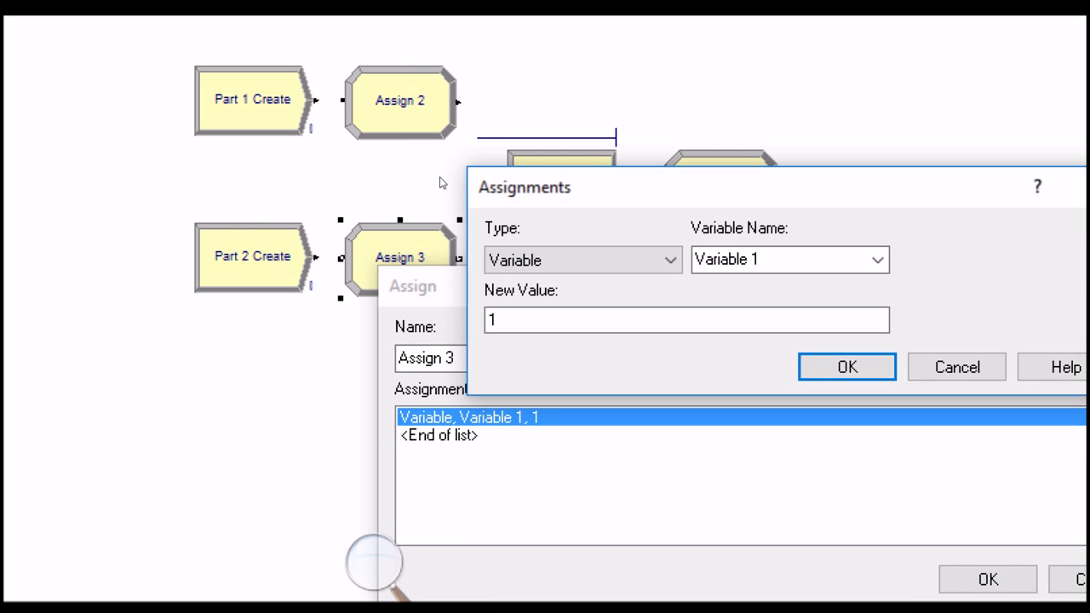
{"action": "left_click", "coordinate": [647, 260]}
{"action": "key", "text": "Down"}
{"action": "key", "text": "Down"}
{"action": "key", "text": "Return"}
Step: Name the Part 2 assignment's attribute PartType with a new value of 2, and check it against the Part 1 assignment
{"action": "key", "text": "Tab"}
{"action": "type", "text": "Party"}
{"action": "key", "text": "BackSpace"}
{"action": "key", "text": "BackSpace"}
{"action": "key", "text": "BackSpace"}
{"action": "type", "text": "rtType"}
{"action": "key", "text": "Tab"}
{"action": "type", "text": "2"}
{"action": "key", "text": "Return"}
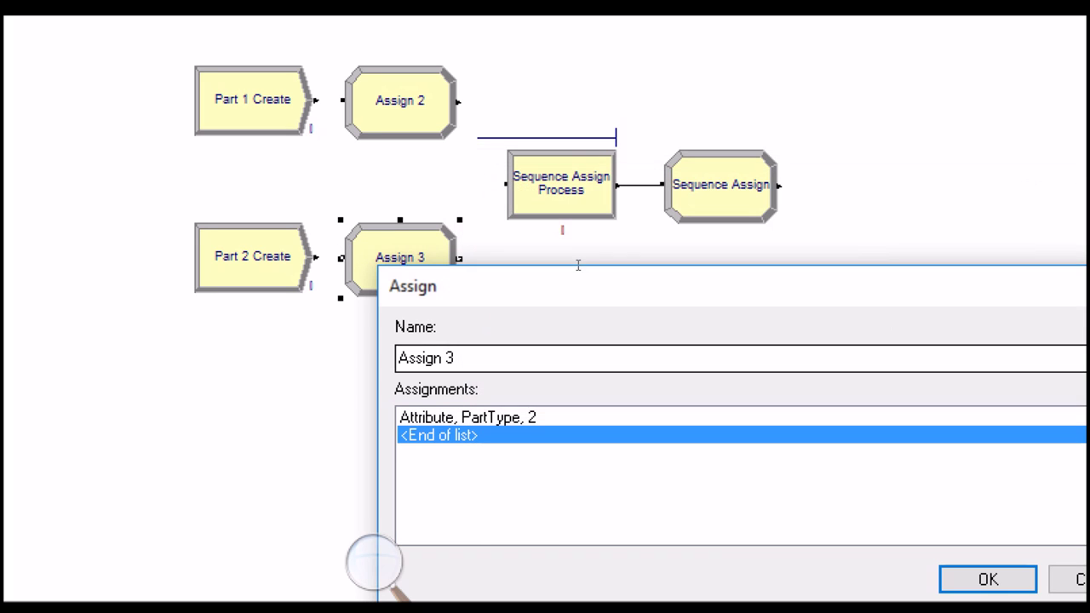
{"action": "key", "text": "Return"}
{"action": "double_click", "coordinate": [330, 131]}
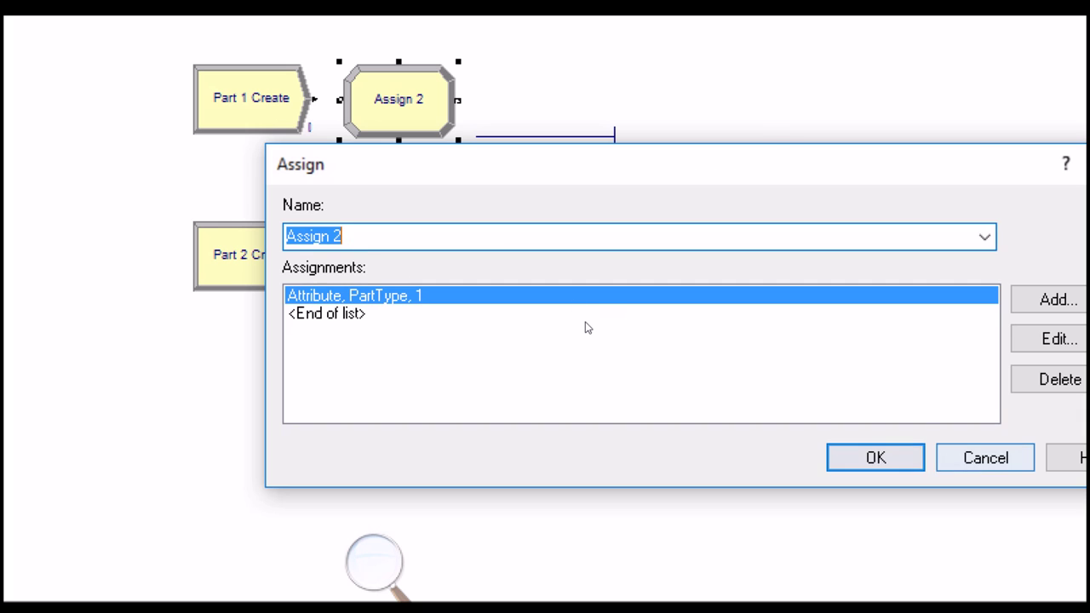
{"action": "key", "text": "Return"}
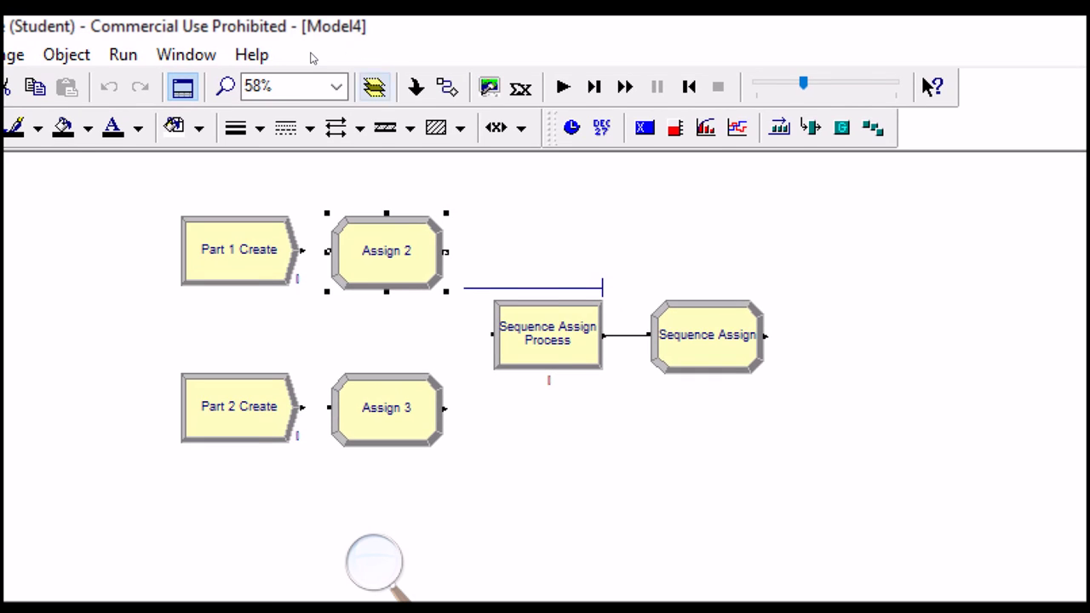
Step: Connect Part 1 Create to its Assign module, and that module to Sequence Assign Process
{"action": "left_click", "coordinate": [724, 83]}
{"action": "left_click", "coordinate": [579, 247]}
{"action": "left_click", "coordinate": [605, 247]}
{"action": "left_click", "coordinate": [722, 83]}
{"action": "left_click", "coordinate": [720, 248]}
{"action": "left_click", "coordinate": [769, 331]}
Step: Connect Part 2 Create to its Assign module, and that module to Sequence Assign Process
{"action": "left_click", "coordinate": [722, 83]}
{"action": "left_click", "coordinate": [579, 403]}
{"action": "left_click", "coordinate": [604, 404]}
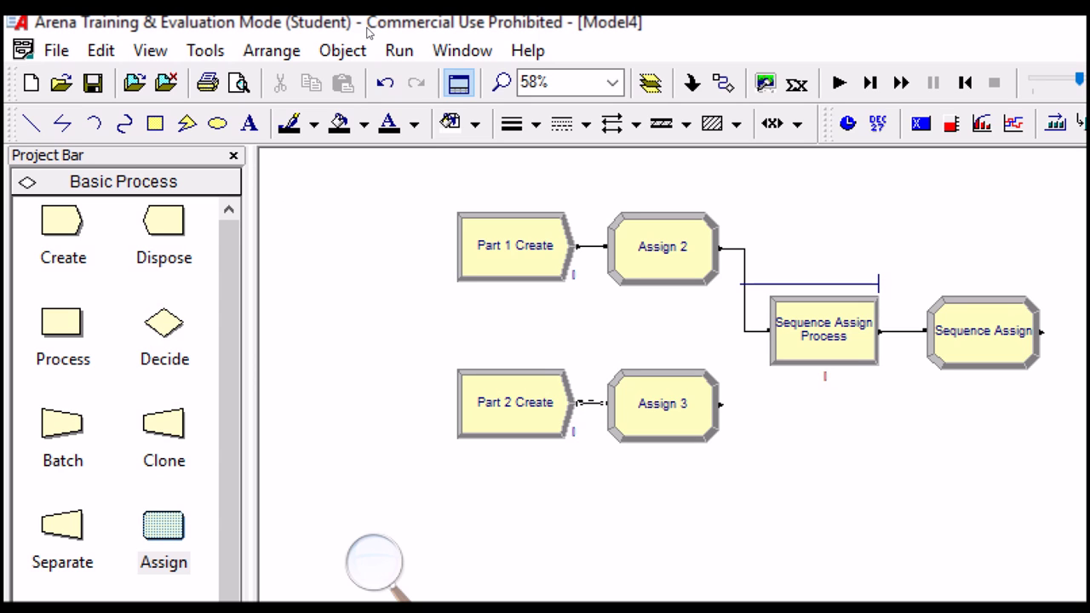
{"action": "left_click", "coordinate": [722, 83]}
{"action": "left_click", "coordinate": [720, 403]}
{"action": "left_click", "coordinate": [769, 330]}
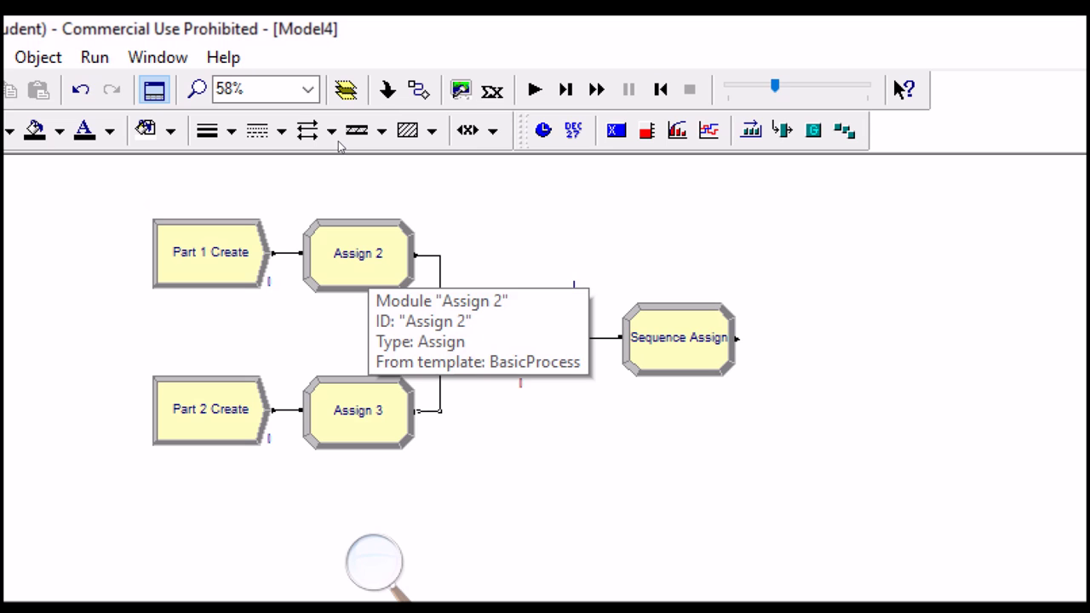
Step: Review the Part 1 branch's Assign module and the resource and delay settings of Sequence Assign Process
{"action": "left_click", "coordinate": [244, 274]}
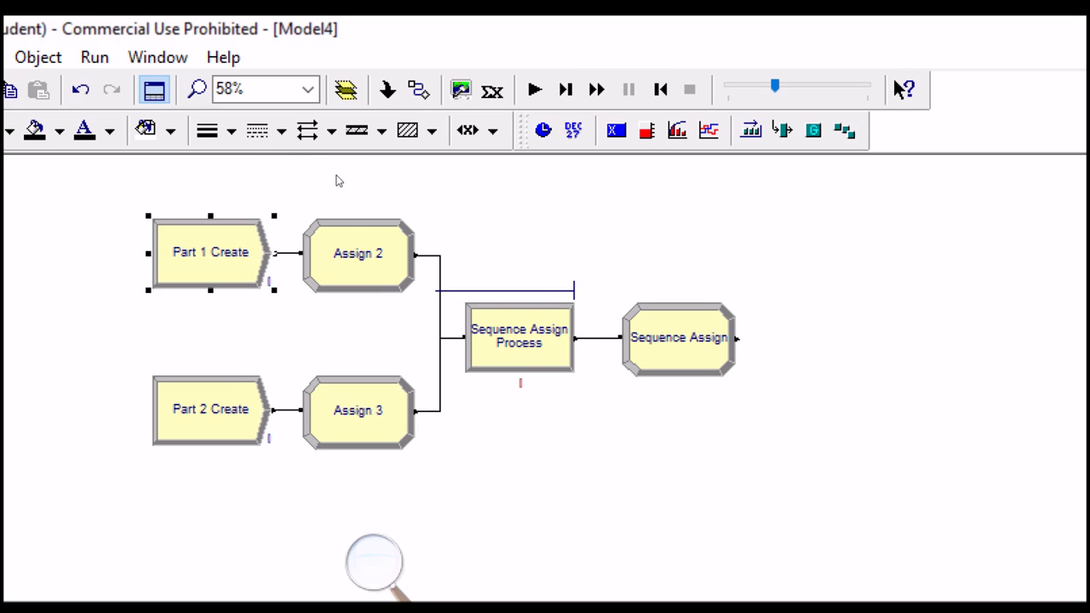
{"action": "left_click", "coordinate": [374, 562]}
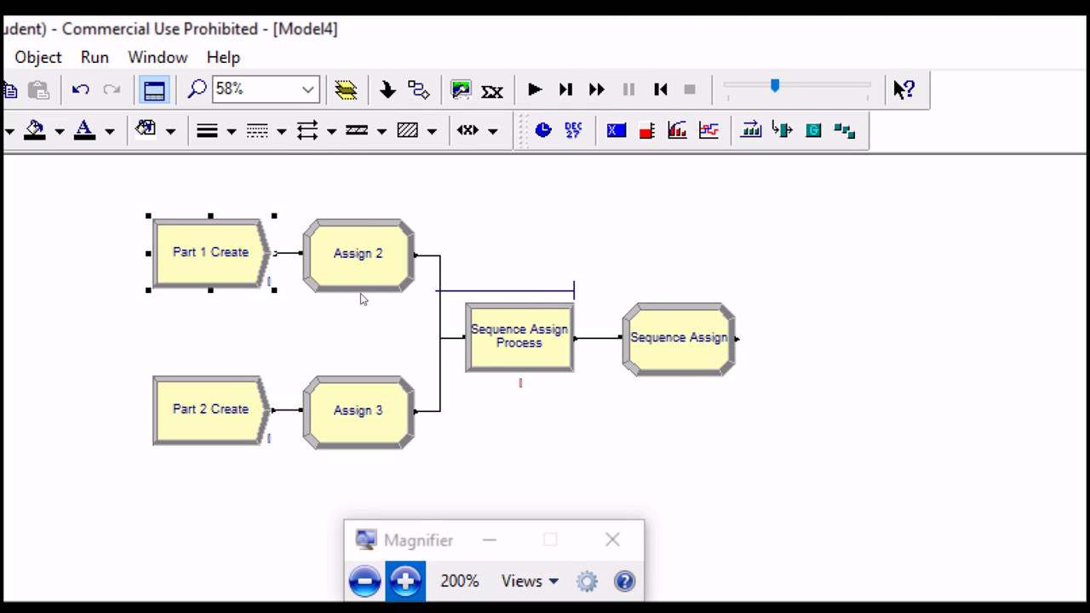
{"action": "left_click", "coordinate": [403, 582]}
{"action": "left_click", "coordinate": [341, 368]}
{"action": "left_click", "coordinate": [153, 167]}
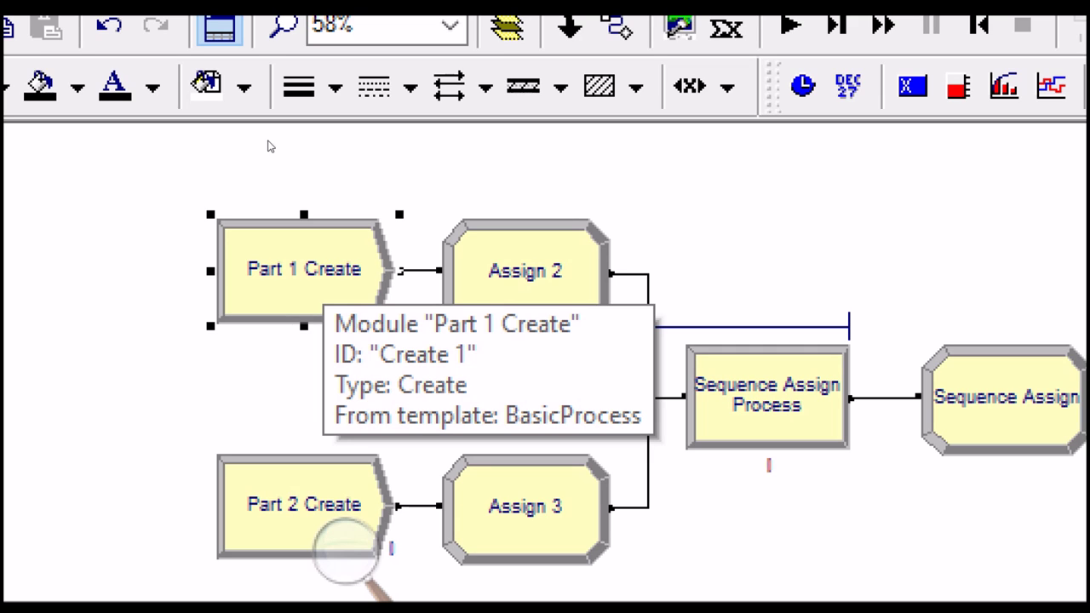
{"action": "left_click", "coordinate": [316, 127]}
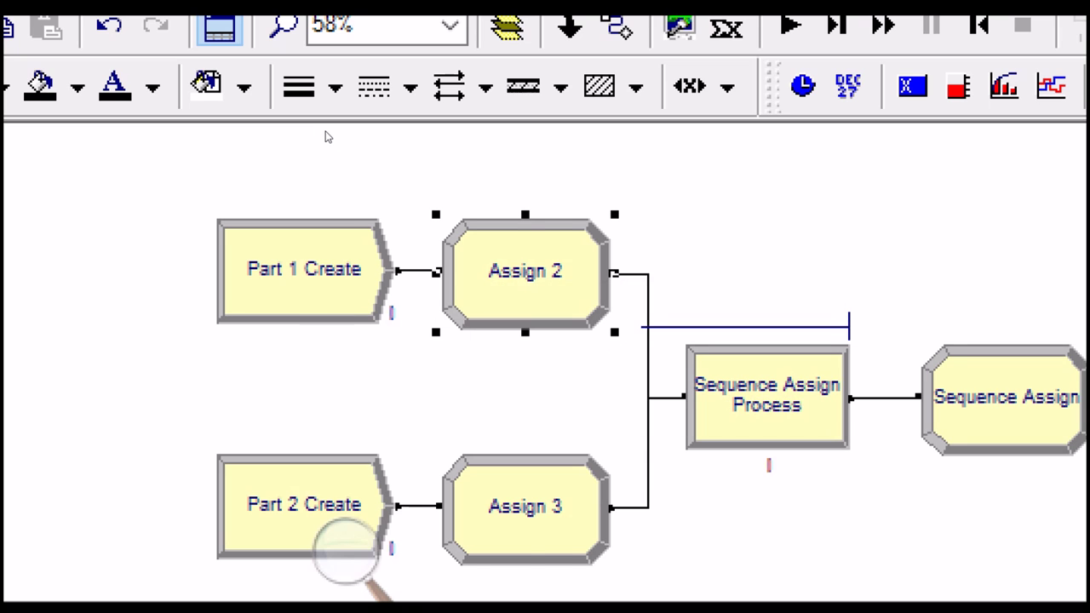
{"action": "key", "text": "Return"}
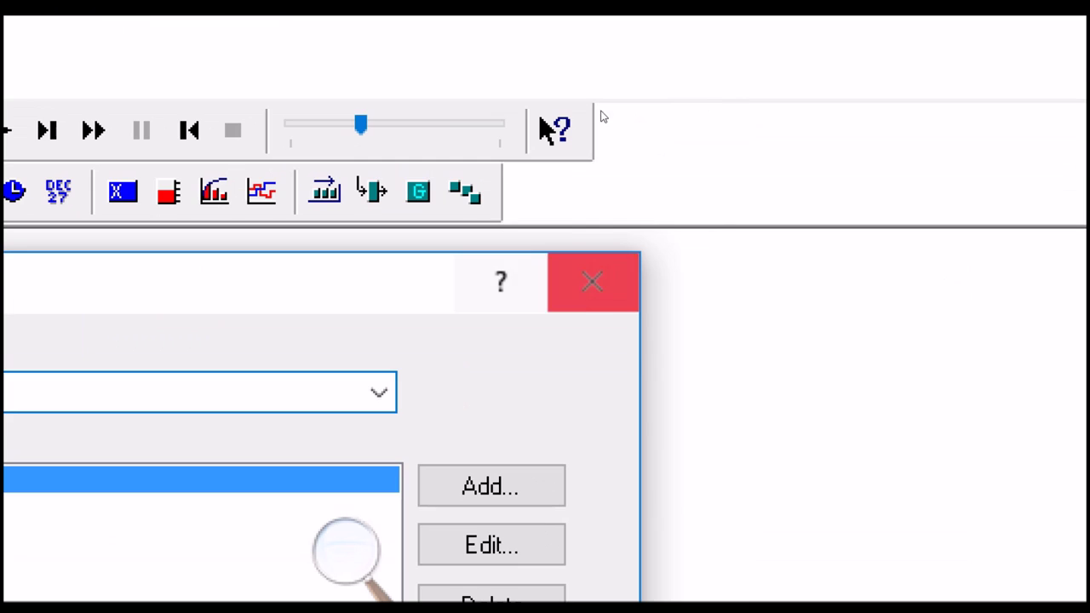
{"action": "left_click", "coordinate": [593, 282]}
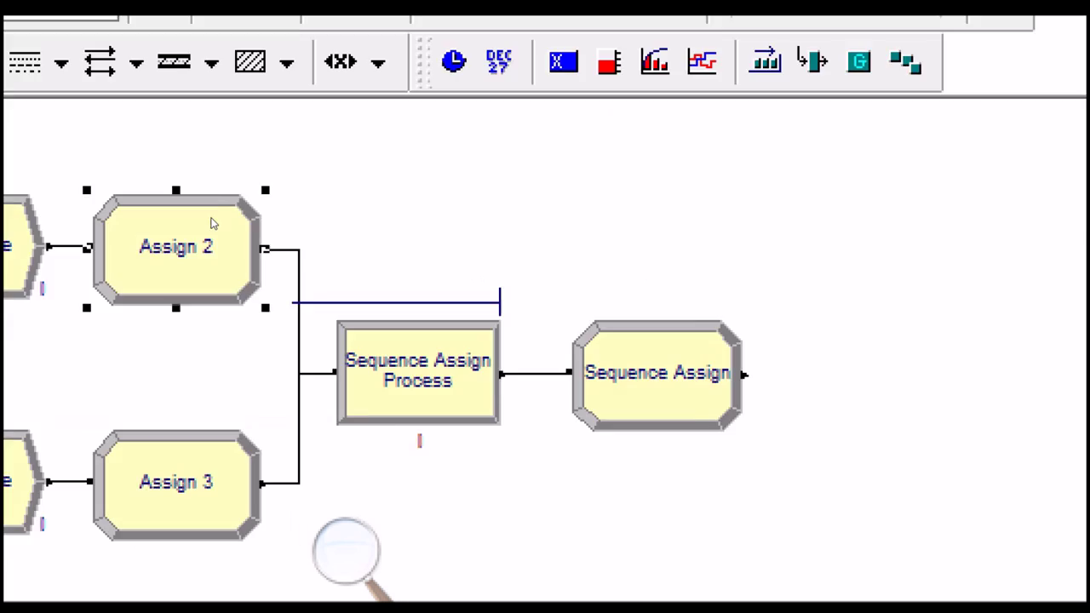
{"action": "key", "text": "Tab"}
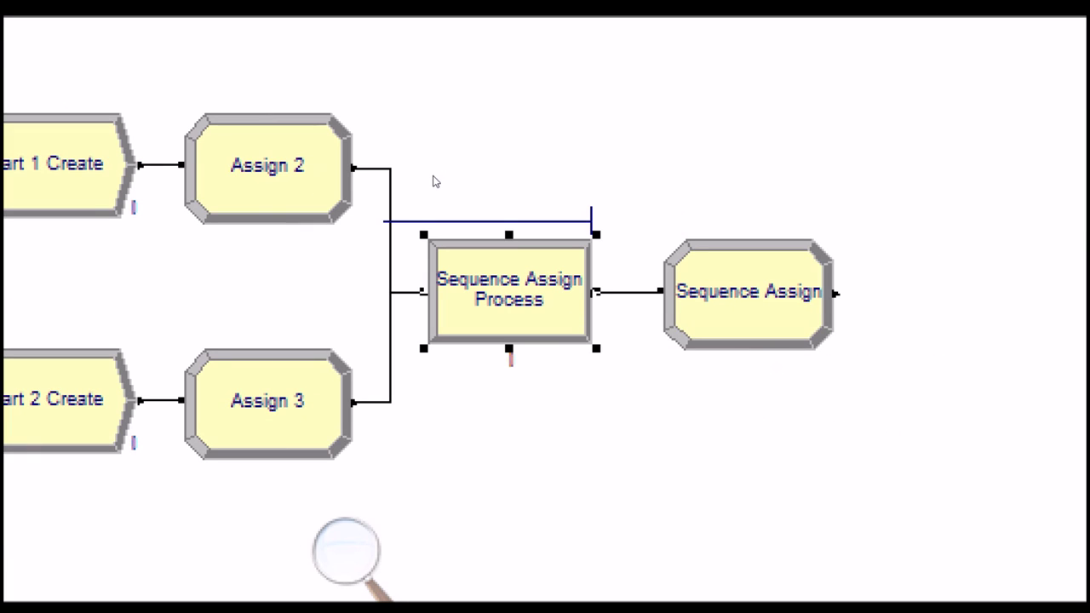
{"action": "key", "text": "Return"}
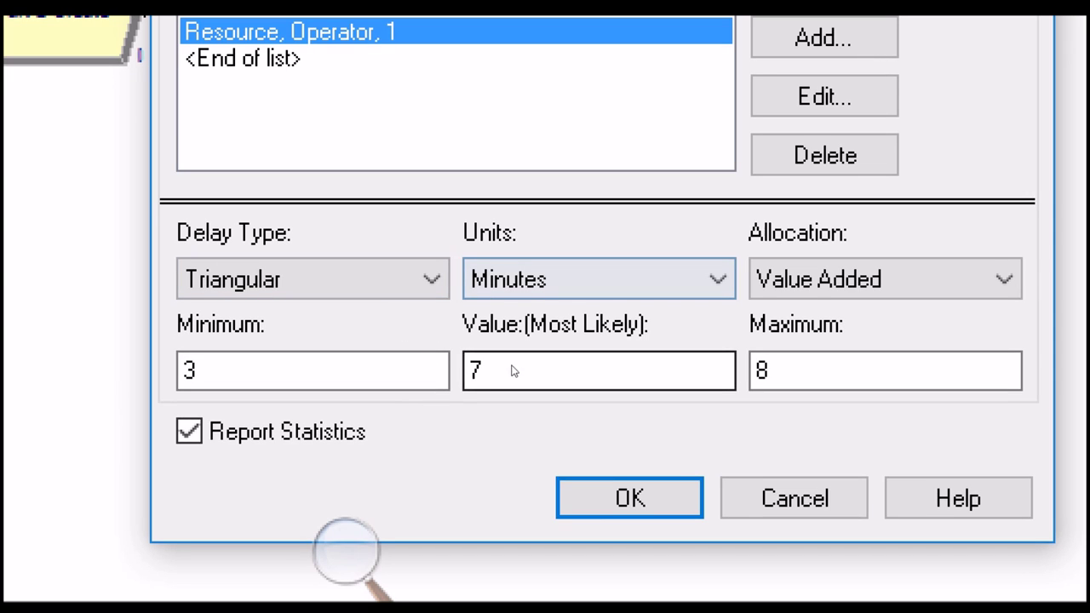
{"action": "key", "text": "Return"}
Step: Examine the Entity.Sequence assignment in Sequence Assign, particularly how its new value refers to SequenceSet and PartType
{"action": "key", "text": "Tab"}
{"action": "key", "text": "Return"}
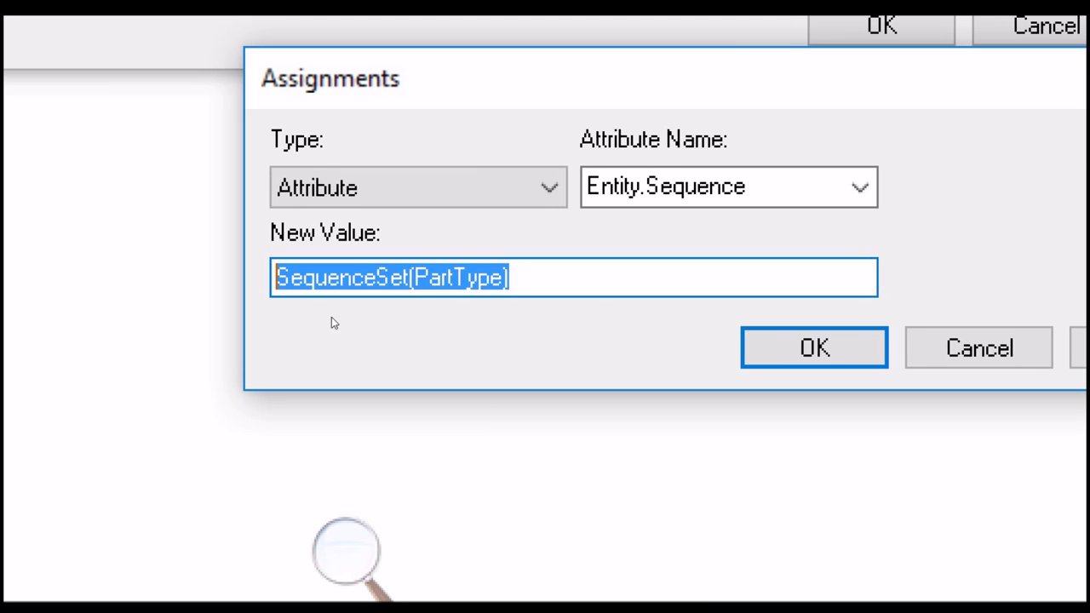
{"action": "left_click", "coordinate": [476, 326]}
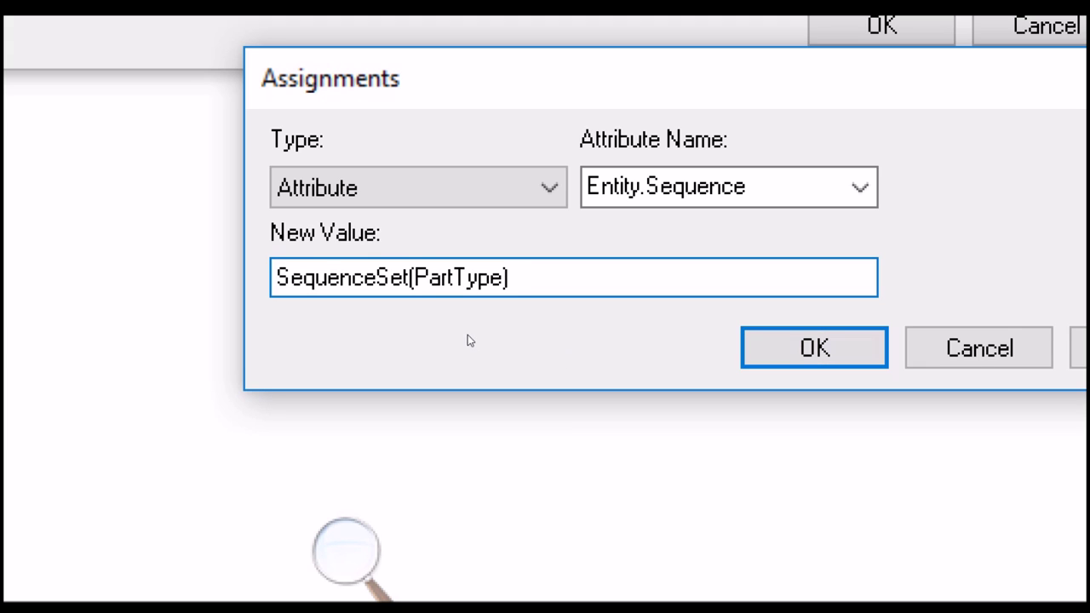
{"action": "key", "text": "shift+Home"}
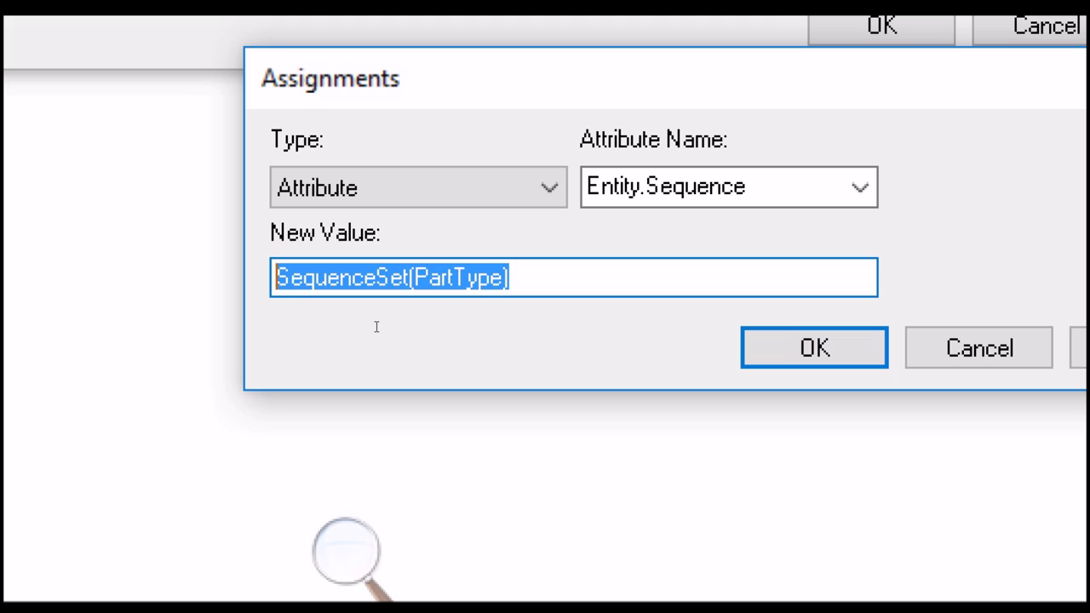
{"action": "left_click", "coordinate": [395, 327]}
{"action": "left_click_drag", "start_coordinate": [383, 326], "coordinate": [433, 326]}
{"action": "key", "text": "shift+Left"}
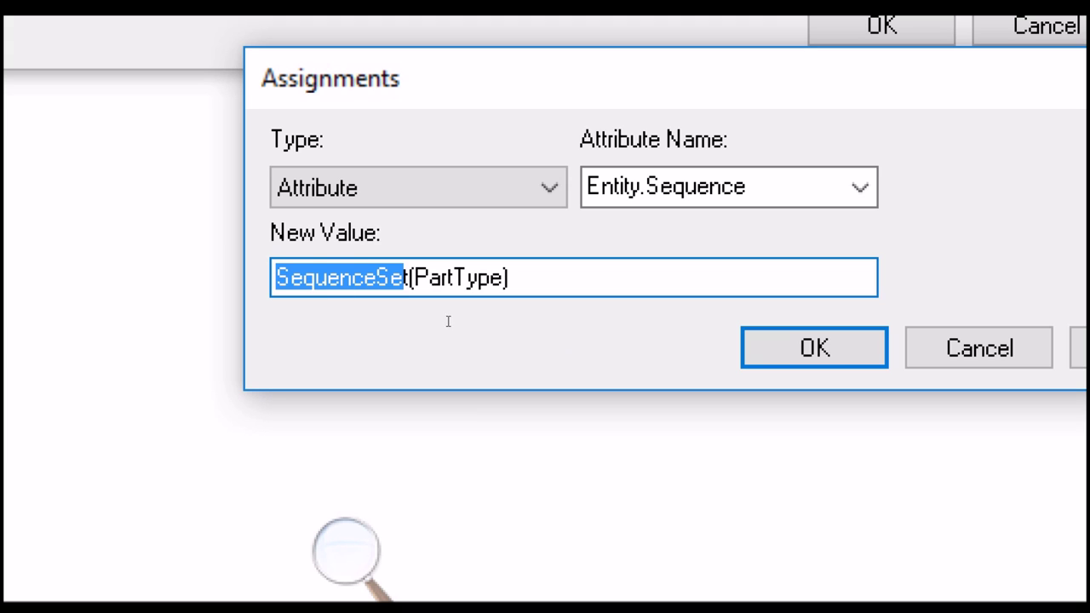
{"action": "left_click_drag", "start_coordinate": [435, 326], "coordinate": [380, 325]}
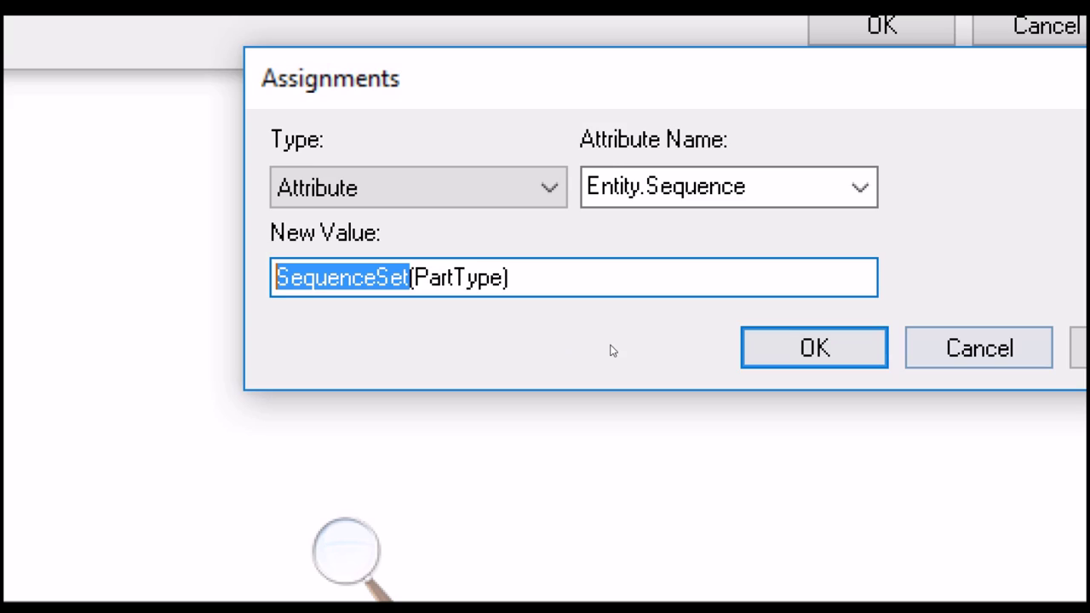
{"action": "left_click", "coordinate": [611, 348]}
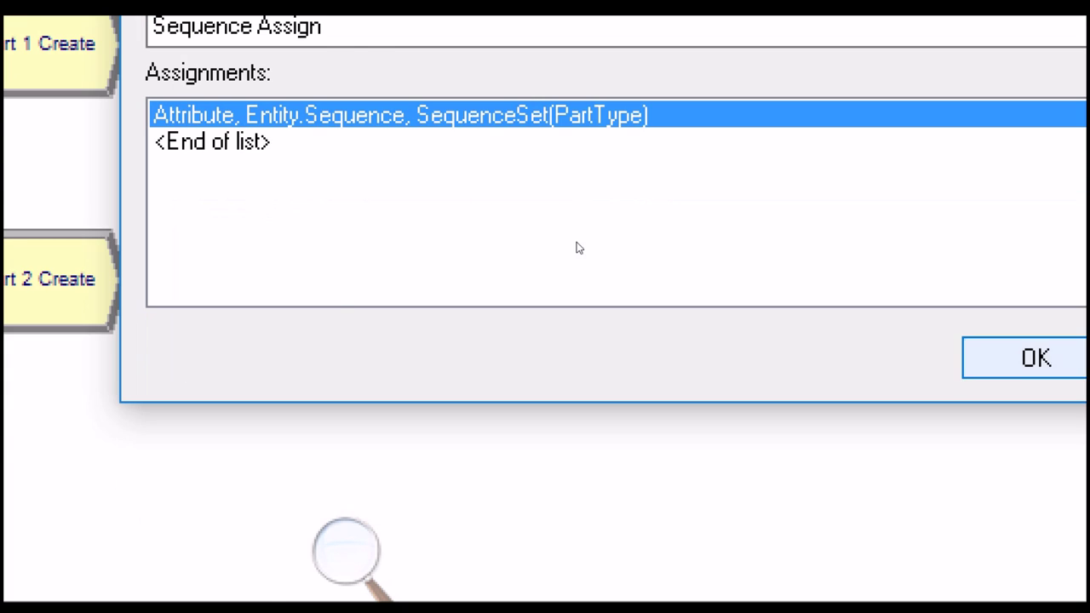
{"action": "left_click", "coordinate": [577, 247]}
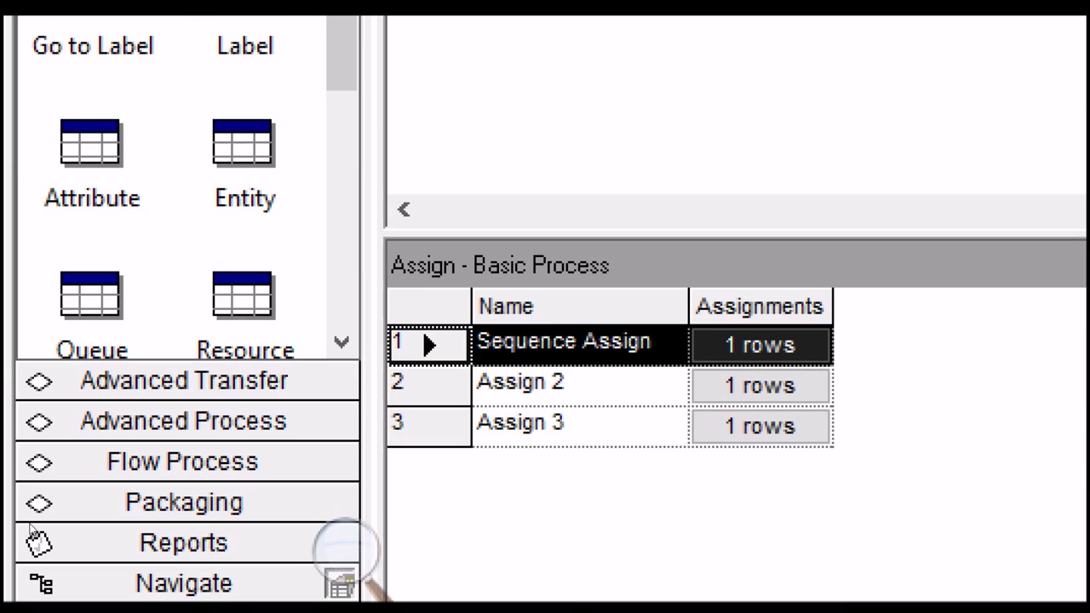
Step: Add a row to the Advanced Set data module of the Advanced Process template
{"action": "left_click", "coordinate": [119, 422]}
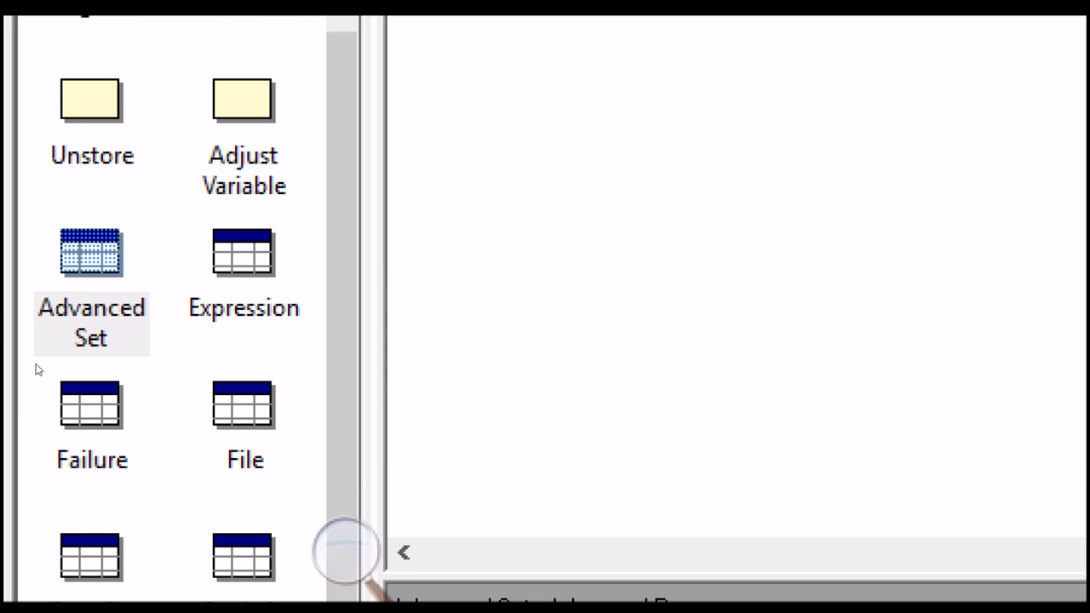
{"action": "left_click", "coordinate": [44, 351]}
{"action": "double_click", "coordinate": [588, 513]}
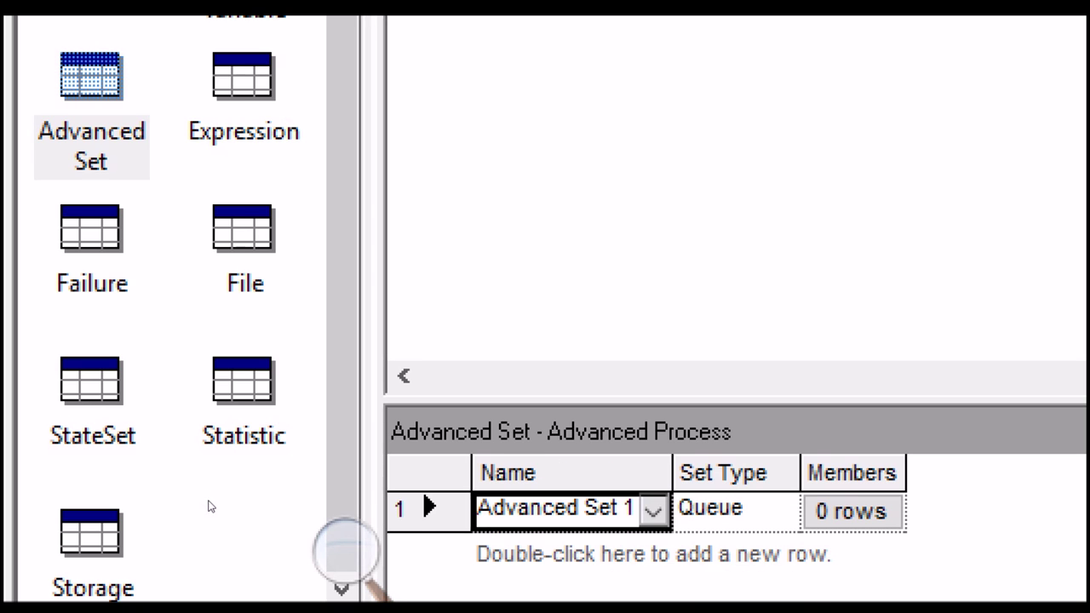
Step: Name the new advanced set SequenceSet and set its set type to Other
{"action": "type", "text": "SequenceSet"}
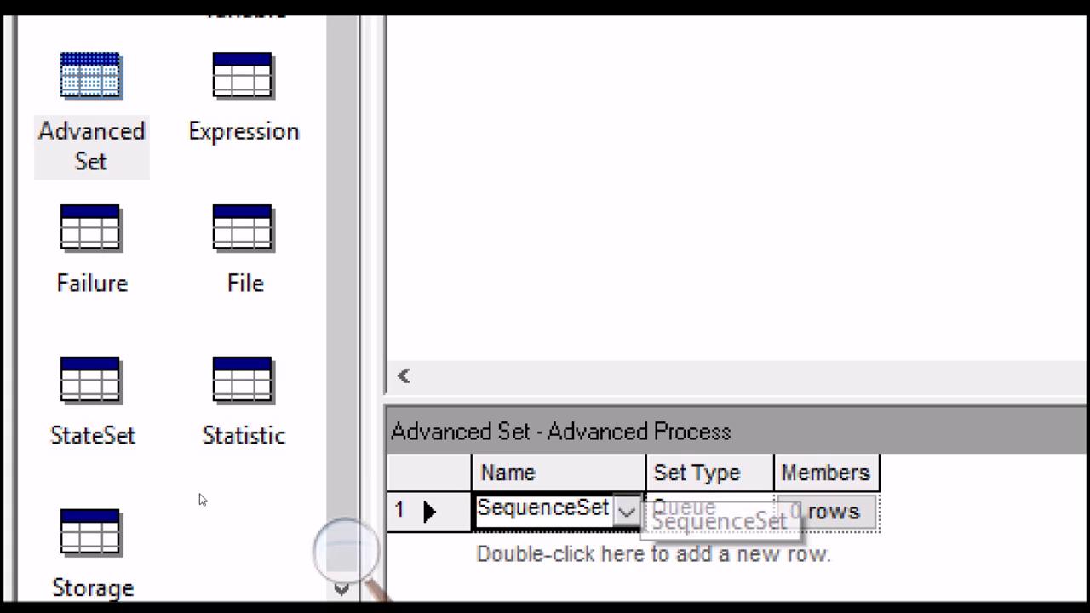
{"action": "key", "text": "Tab"}
{"action": "key", "text": "alt+Down"}
{"action": "key", "text": "Down"}
{"action": "key", "text": "Down"}
{"action": "key", "text": "Return"}
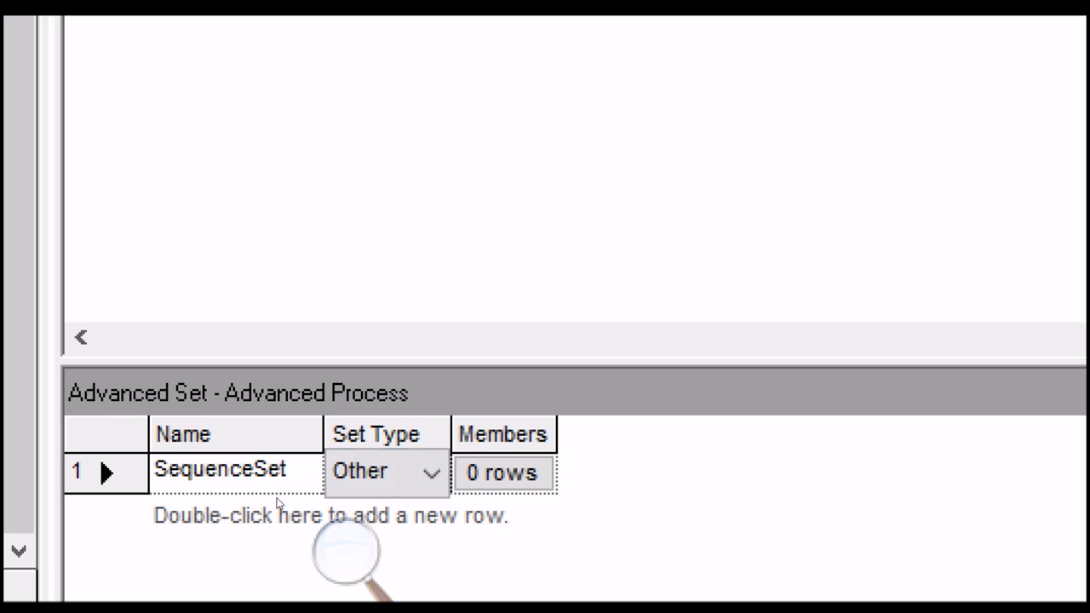
Step: Add two members to SequenceSet, name the first Part 1 Sequence, and widen the member column
{"action": "key", "text": "Tab"}
{"action": "key", "text": "space"}
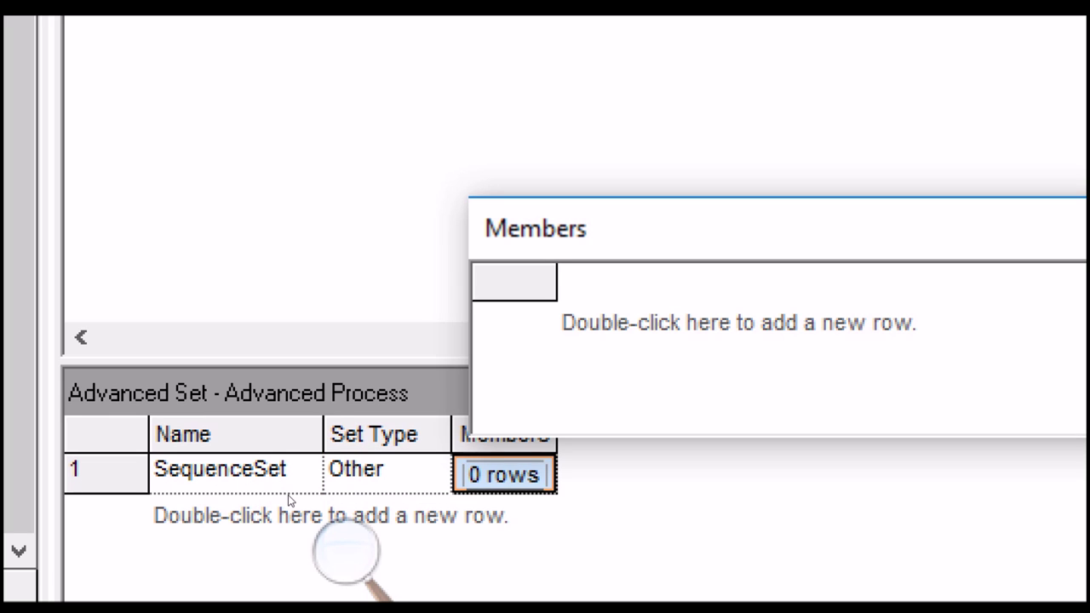
{"action": "key", "text": "Insert"}
{"action": "key", "text": "Insert"}
{"action": "key", "text": "Up"}
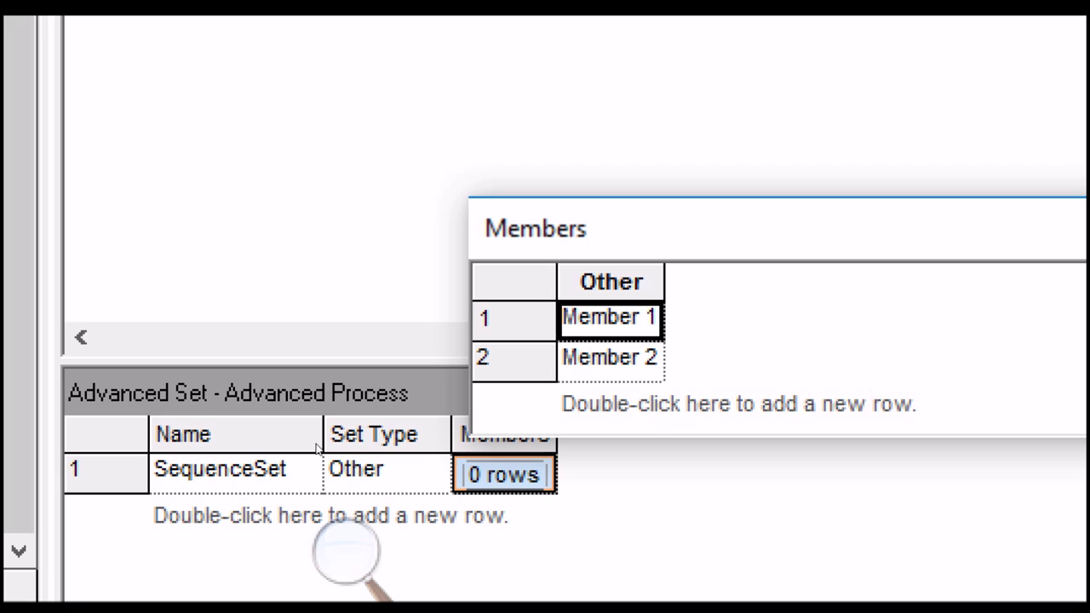
{"action": "type", "text": "Pqr"}
{"action": "key", "text": "BackSpace"}
{"action": "key", "text": "BackSpace"}
{"action": "key", "text": "BackSpace"}
{"action": "type", "text": "a"}
{"action": "key", "text": "BackSpace"}
{"action": "type", "text": "Part 1 Sequ"}
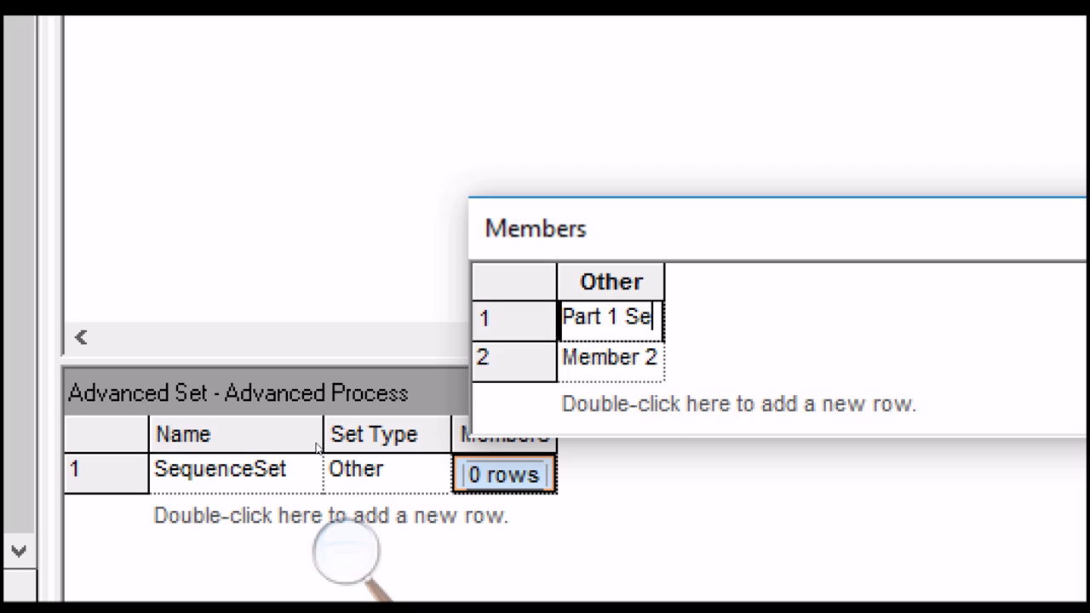
{"action": "type", "text": "ence"}
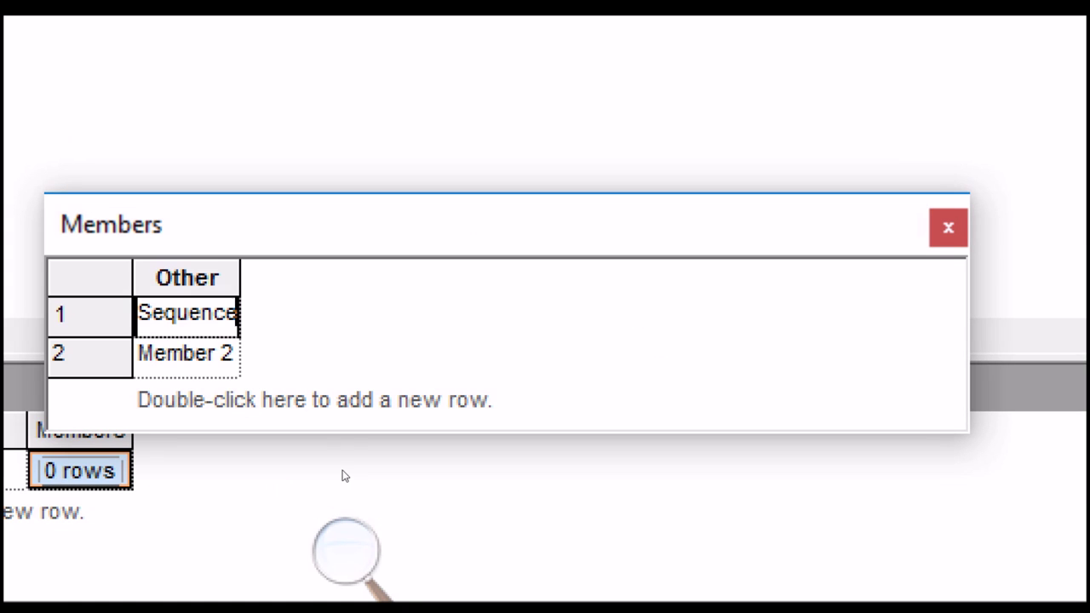
{"action": "left_click_drag", "start_coordinate": [331, 430], "coordinate": [372, 431]}
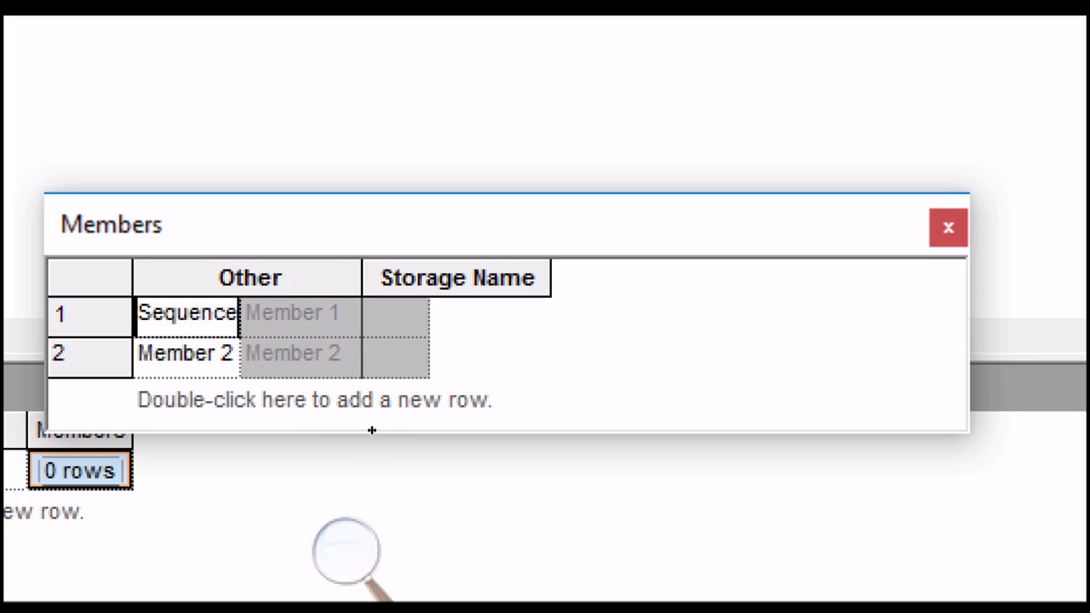
{"action": "left_click", "coordinate": [337, 455]}
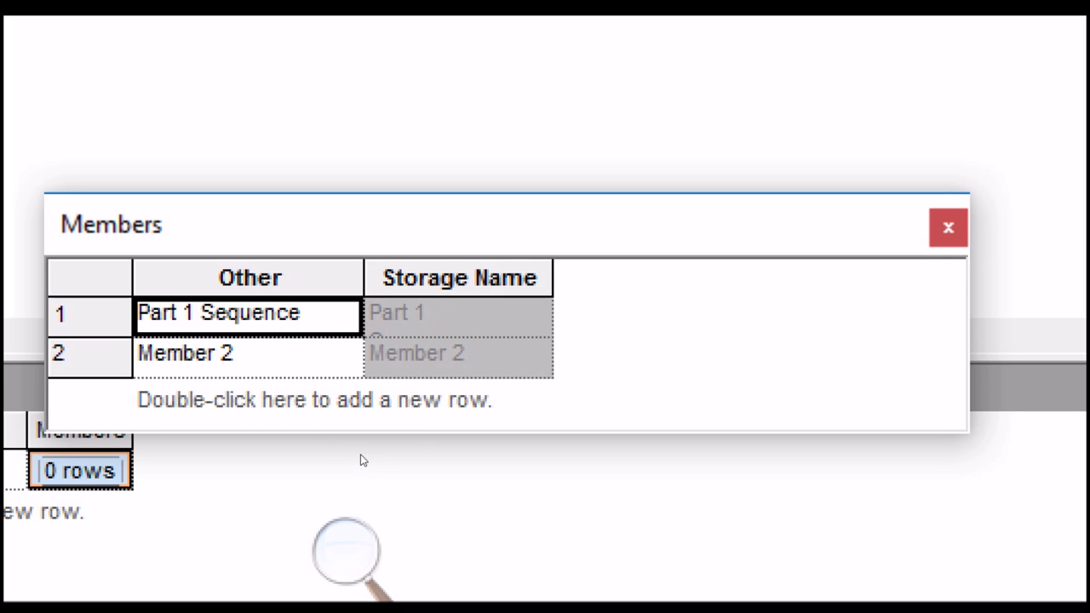
Step: Name the second member of SequenceSet Part 2 Sequence and close the member list
{"action": "left_click", "coordinate": [340, 459]}
{"action": "type", "text": "Part 1 Sequence"}
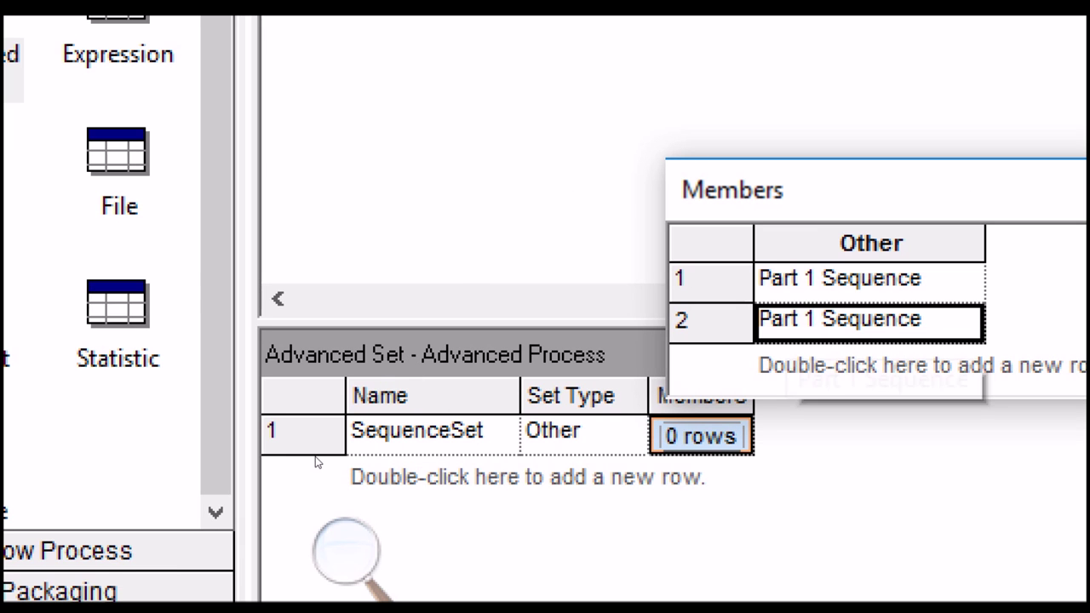
{"action": "left_click", "coordinate": [804, 321]}
{"action": "key", "text": "shift+Right"}
{"action": "type", "text": "2"}
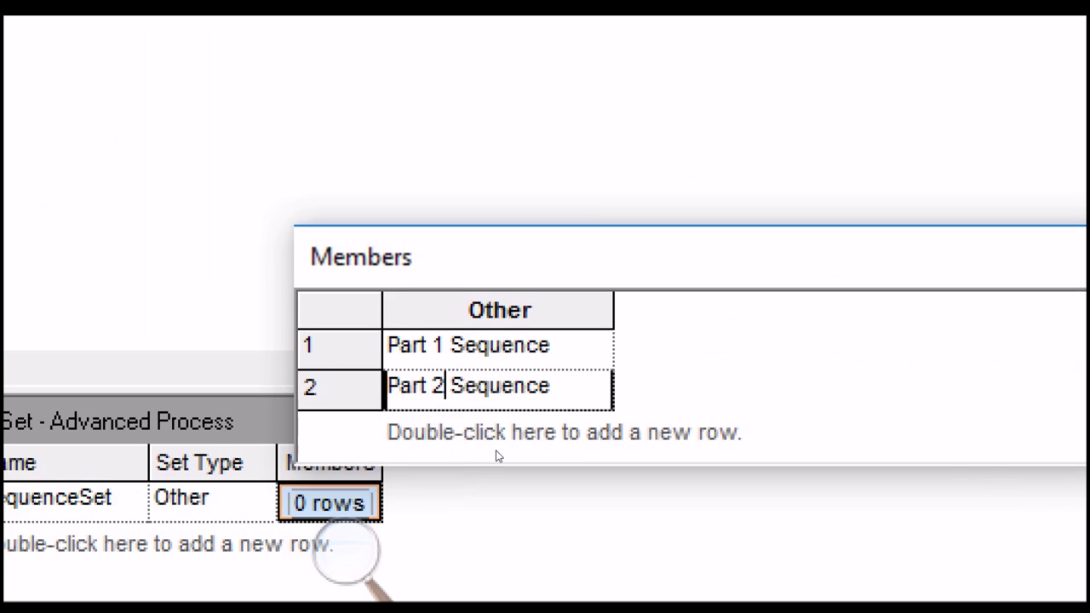
{"action": "left_click", "coordinate": [958, 284]}
Step: Add two rows to the Sequence data module of the Advanced Transfer template
{"action": "left_click", "coordinate": [422, 432]}
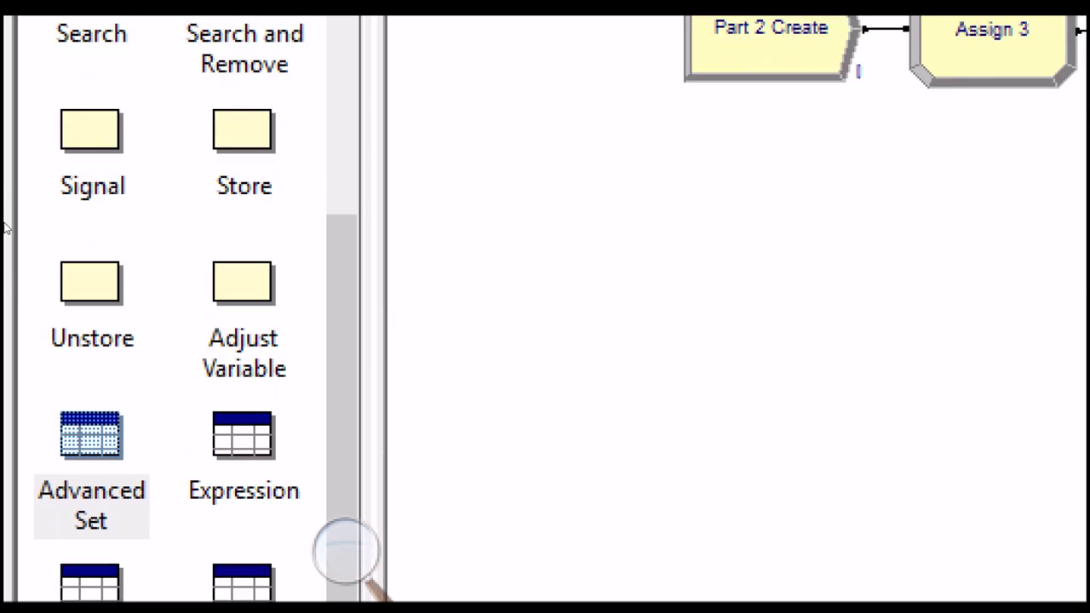
{"action": "left_click", "coordinate": [75, 138]}
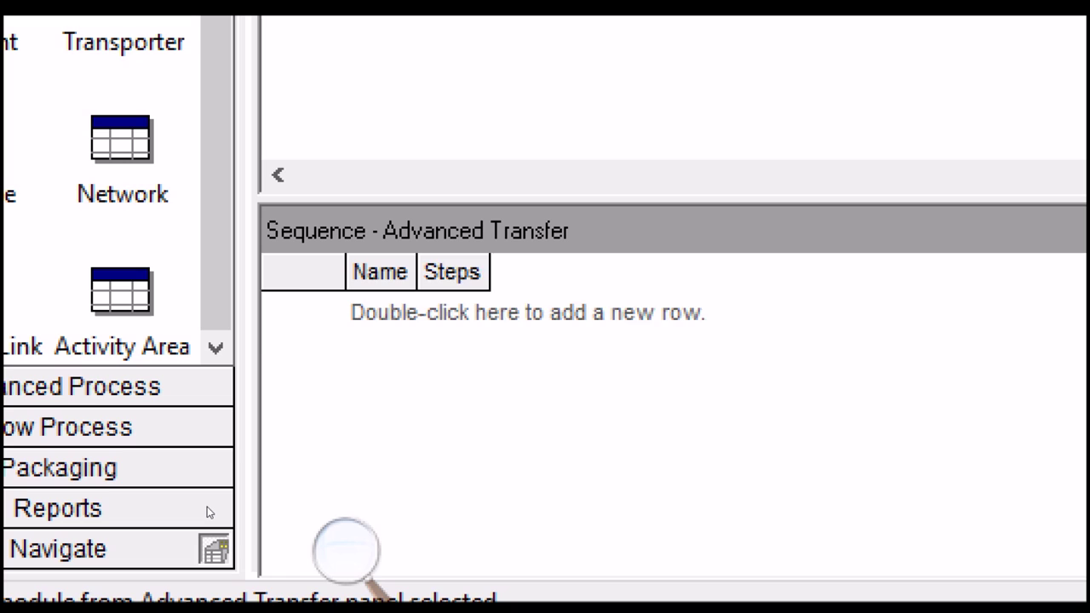
{"action": "double_click", "coordinate": [490, 351]}
{"action": "double_click", "coordinate": [490, 351]}
Step: Name the two sequences Part 1 Sequence and Part 2 Sequence
{"action": "left_click", "coordinate": [484, 309]}
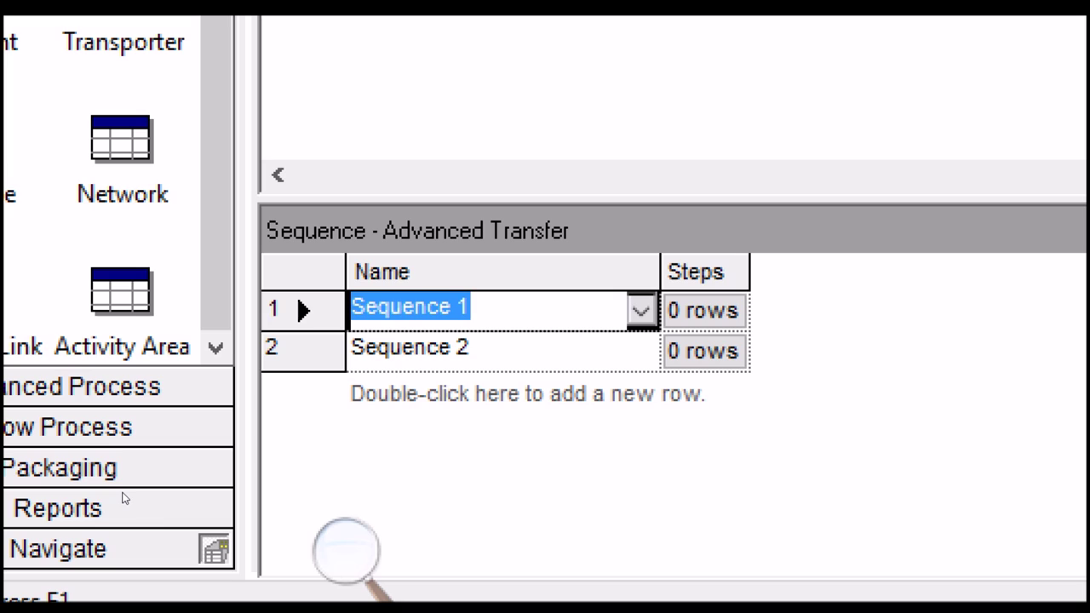
{"action": "type", "text": "P"}
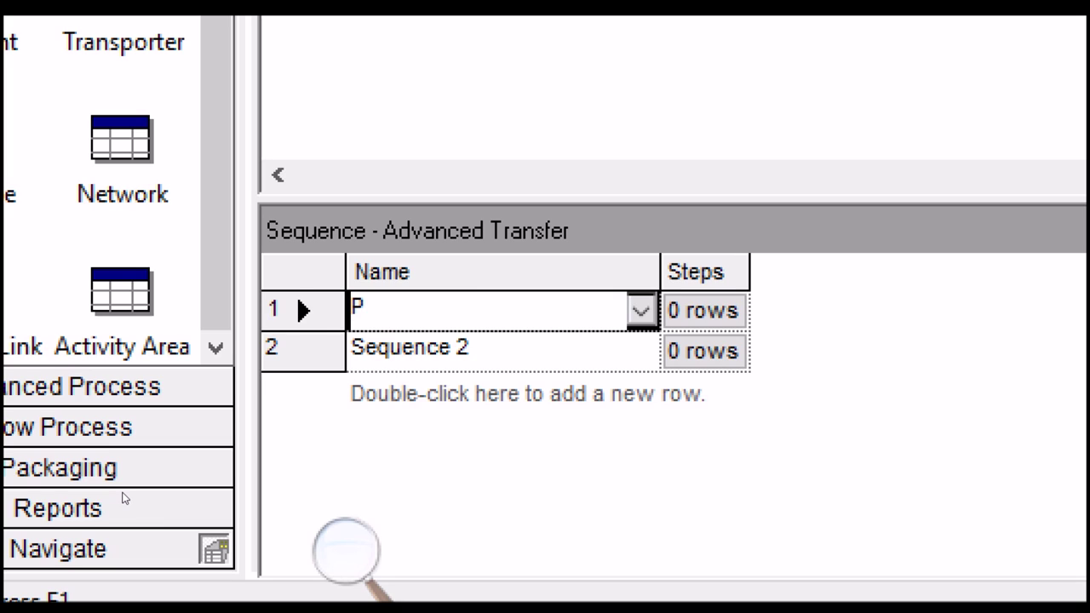
{"action": "type", "text": "art 1 Sequence"}
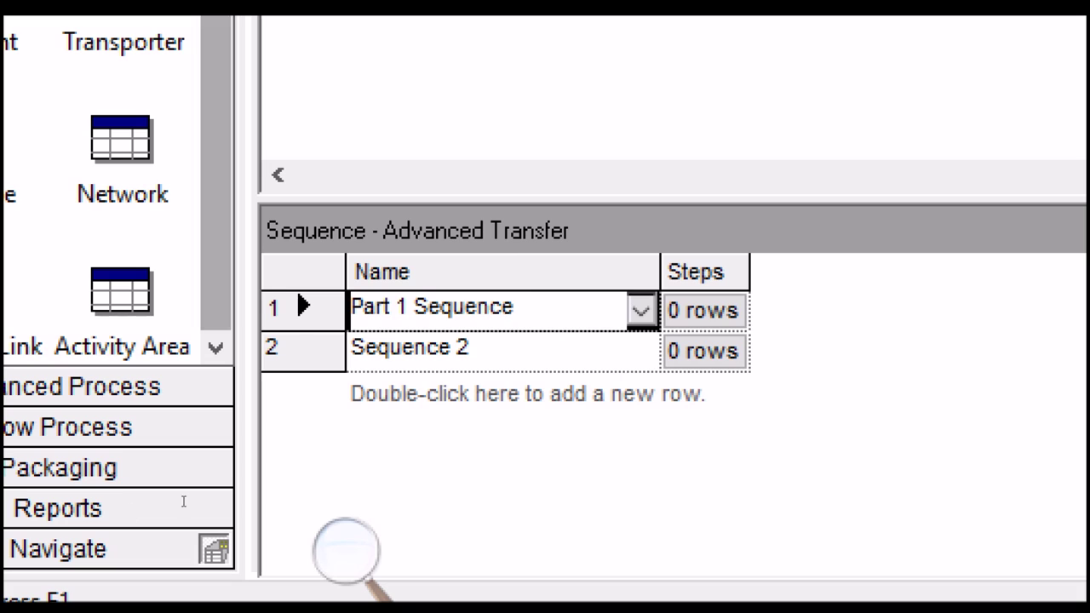
{"action": "key", "text": "Return"}
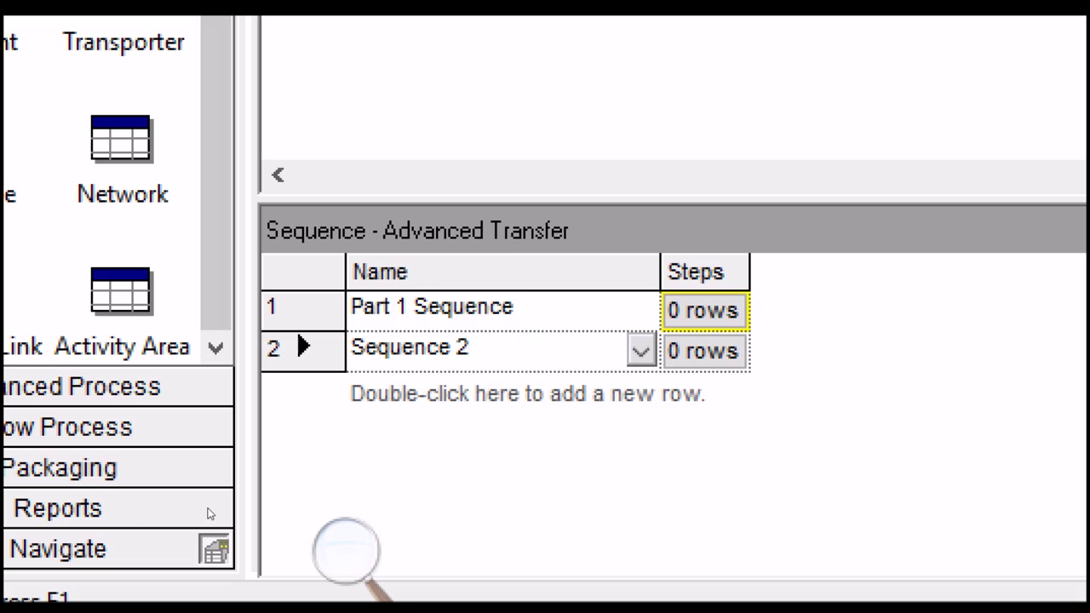
{"action": "type", "text": "Part "}
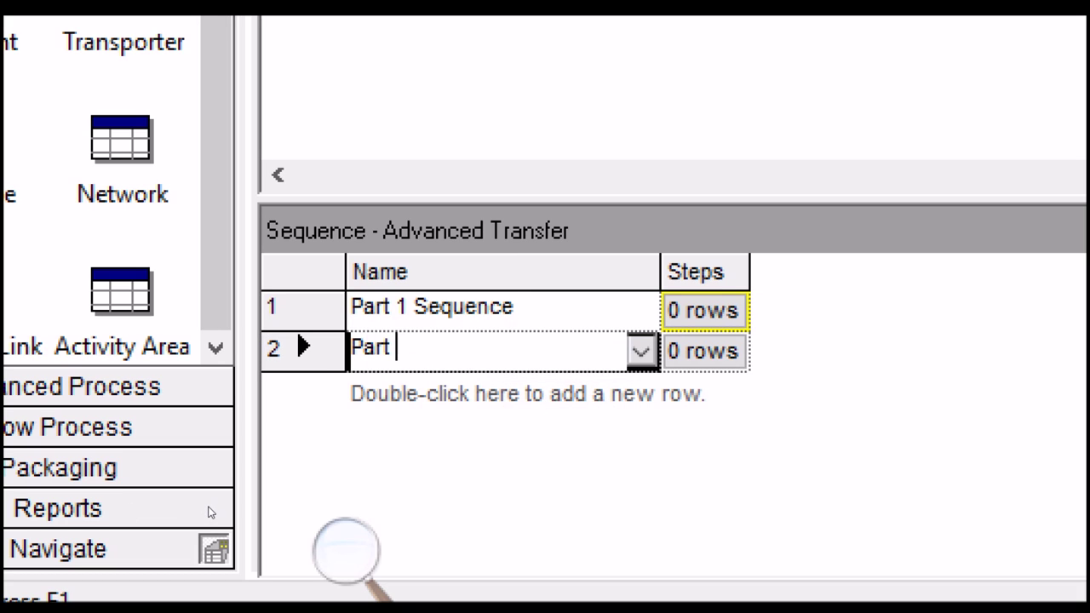
{"action": "type", "text": "2 Sequence"}
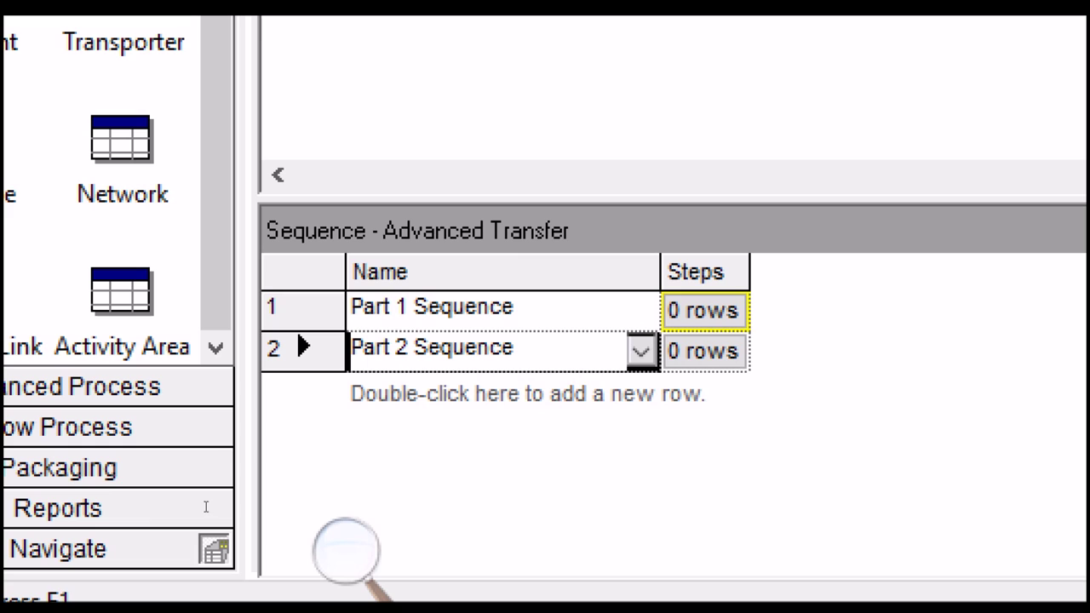
{"action": "key", "text": "Up"}
{"action": "key", "text": "Down"}
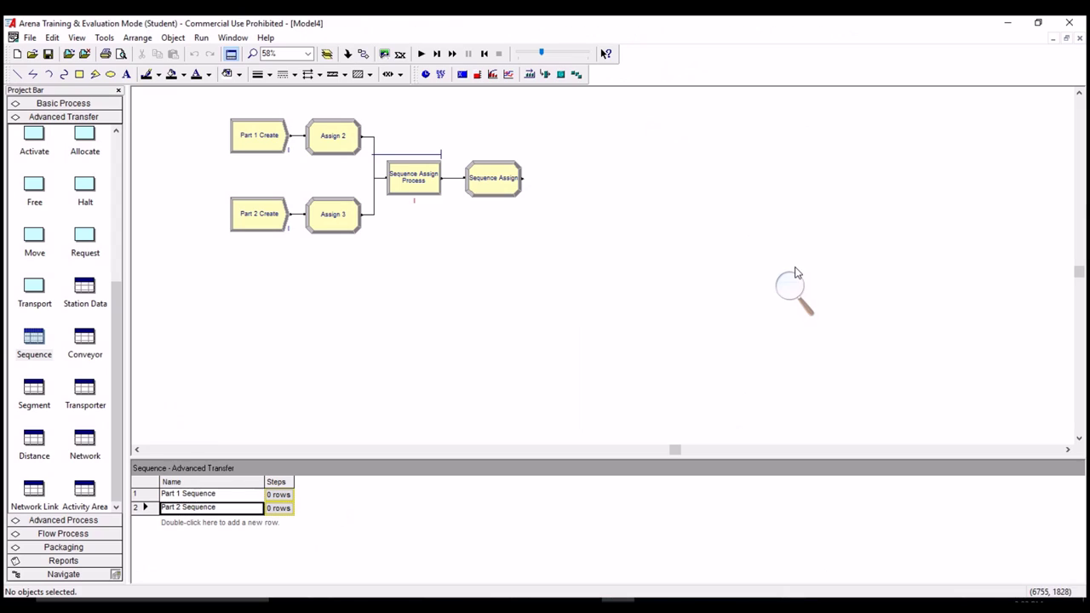
Step: Set the delay of the Workstation A Enter module to 0.1 minutes with Value Added allocation
{"action": "left_click", "coordinate": [794, 283]}
{"action": "left_click", "coordinate": [805, 295]}
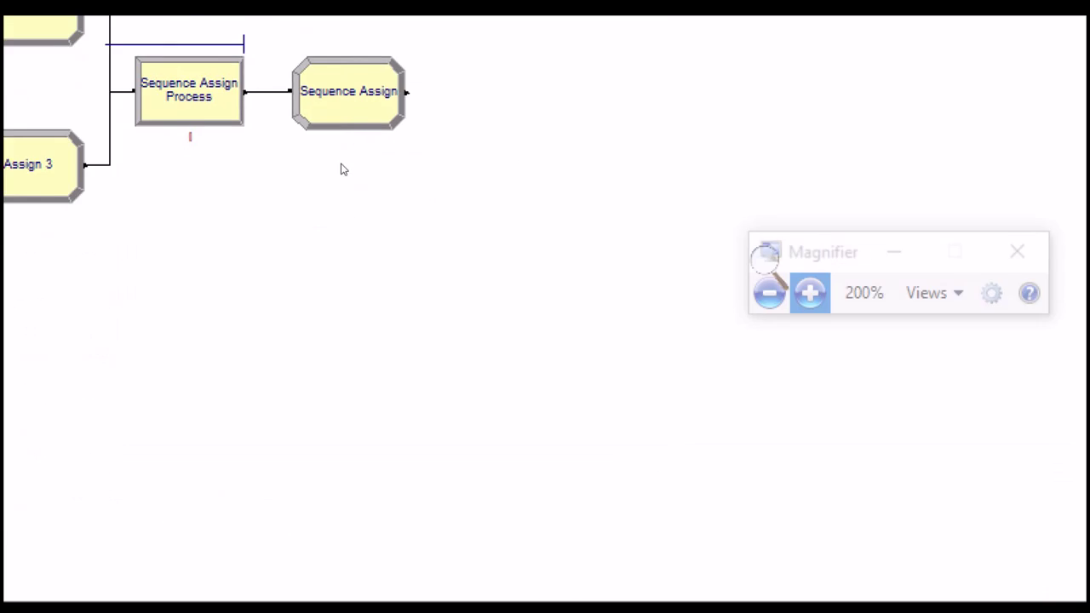
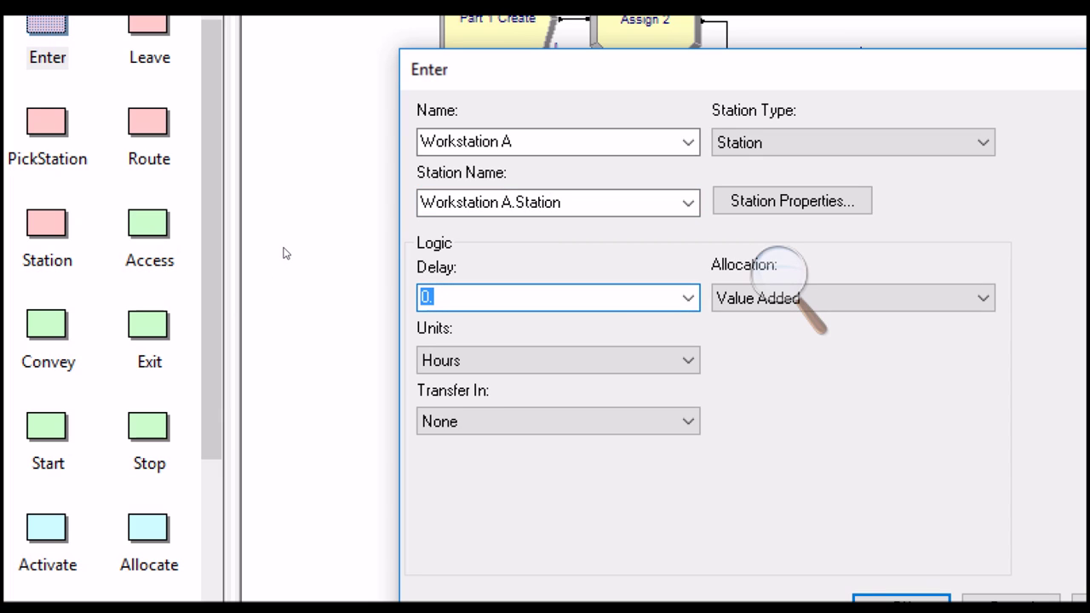
{"action": "type", "text": "0.1"}
{"action": "key", "text": "Tab"}
{"action": "key", "text": "alt+Down"}
{"action": "key", "text": "Return"}
{"action": "key", "text": "Tab"}
{"action": "key", "text": "alt+Down"}
{"action": "key", "text": "Up"}
{"action": "key", "text": "Up"}
{"action": "key", "text": "Down"}
{"action": "key", "text": "Return"}
Step: Set the transfer-in method of Workstation A to Release Resource
{"action": "key", "text": "Tab"}
{"action": "key", "text": "alt+Down"}
{"action": "key", "text": "Up"}
{"action": "key", "text": "Up"}
{"action": "key", "text": "Up"}
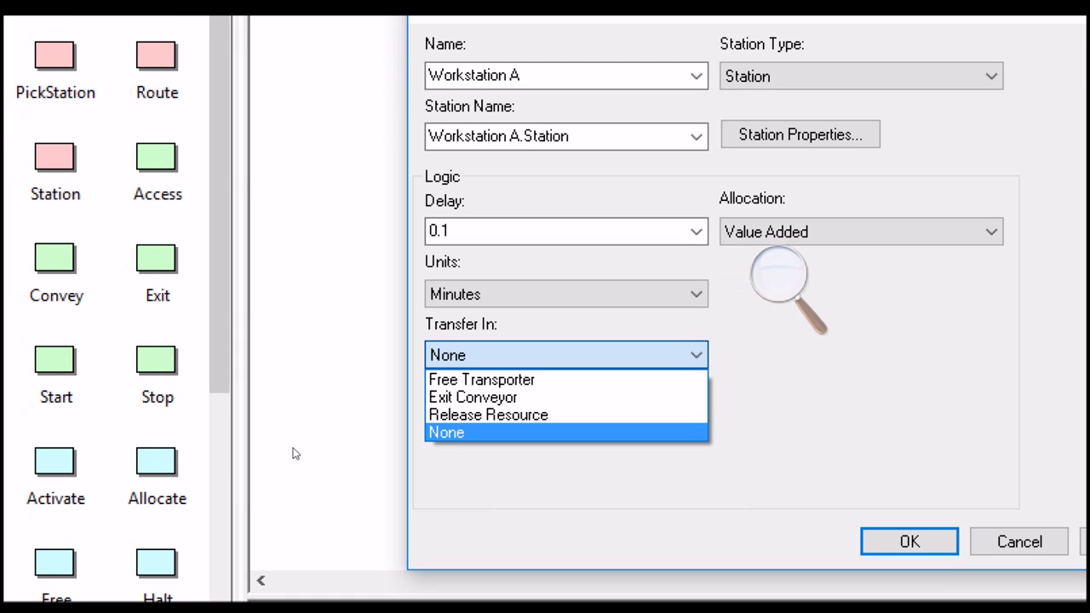
{"action": "key", "text": "Down"}
{"action": "key", "text": "Down"}
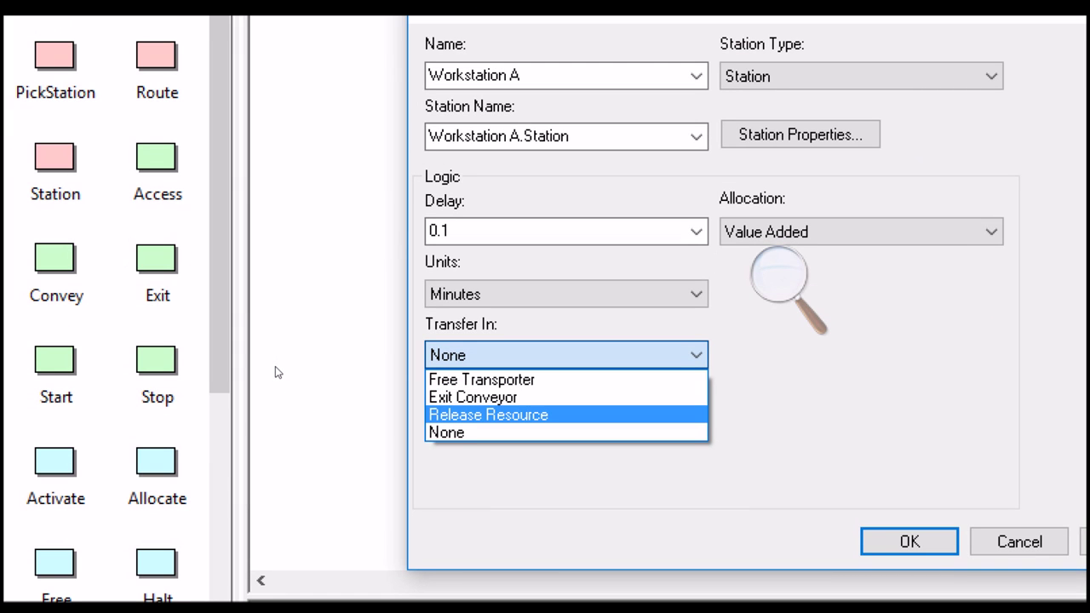
{"action": "key", "text": "Up"}
{"action": "key", "text": "Up"}
{"action": "key", "text": "Down"}
{"action": "key", "text": "Down"}
{"action": "key", "text": "Return"}
{"action": "key", "text": "shift+Tab"}
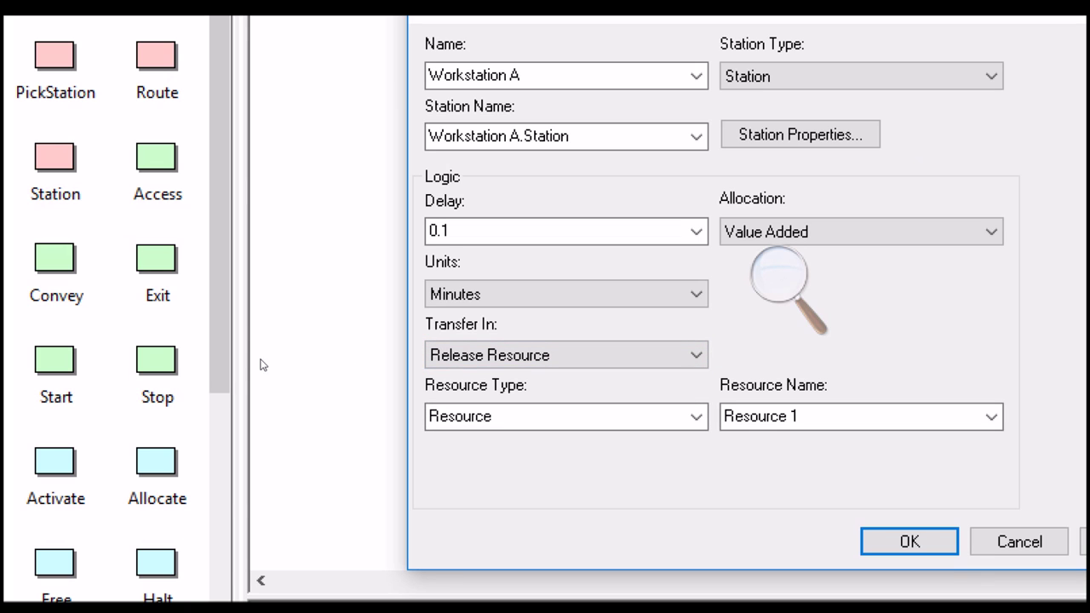
Step: Have Workstation A release the resource named Fork Trucks, keeping the Resource type, and accept the module's settings
{"action": "left_click", "coordinate": [632, 416]}
{"action": "left_click", "coordinate": [697, 416]}
{"action": "left_click", "coordinate": [696, 416]}
{"action": "key", "text": "Tab"}
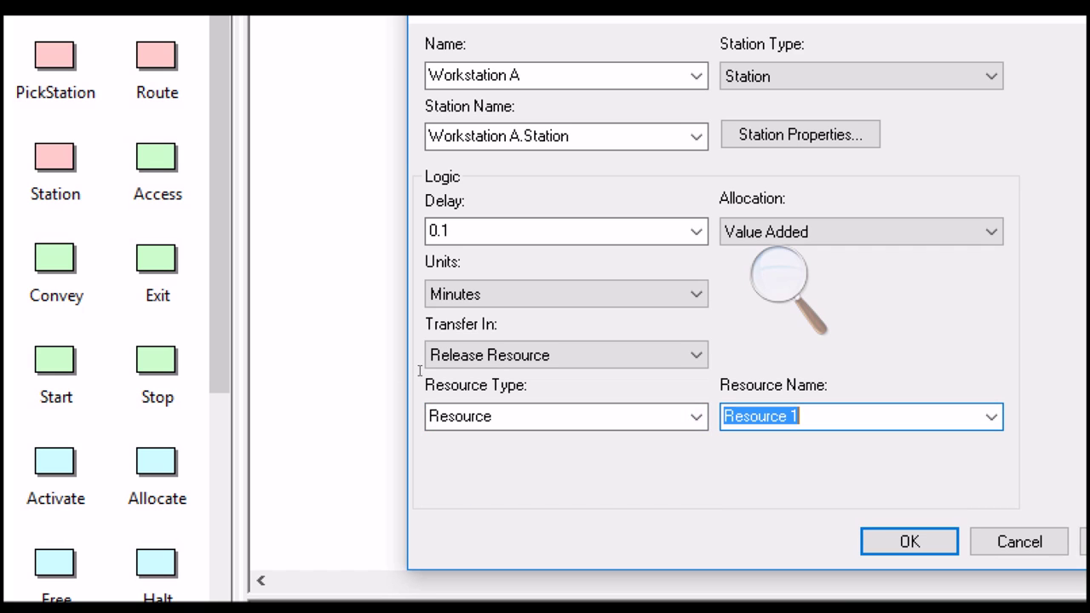
{"action": "type", "text": "F"}
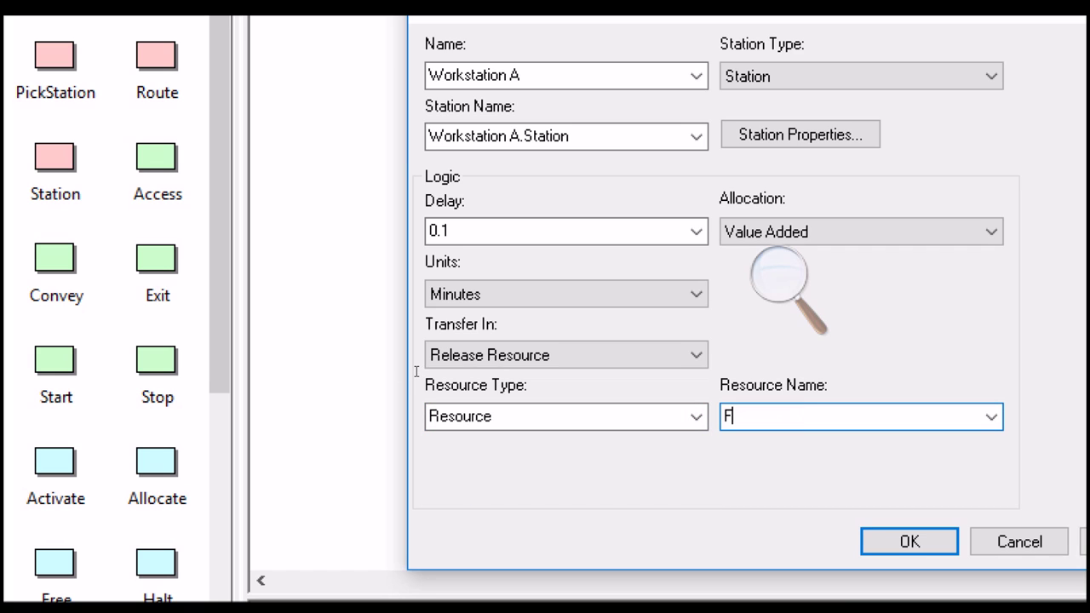
{"action": "type", "text": "ork Tucks"}
{"action": "key", "text": "shift+Left"}
{"action": "key", "text": "shift+Left"}
{"action": "key", "text": "shift+Left"}
{"action": "key", "text": "shift+Left"}
{"action": "type", "text": "rucks"}
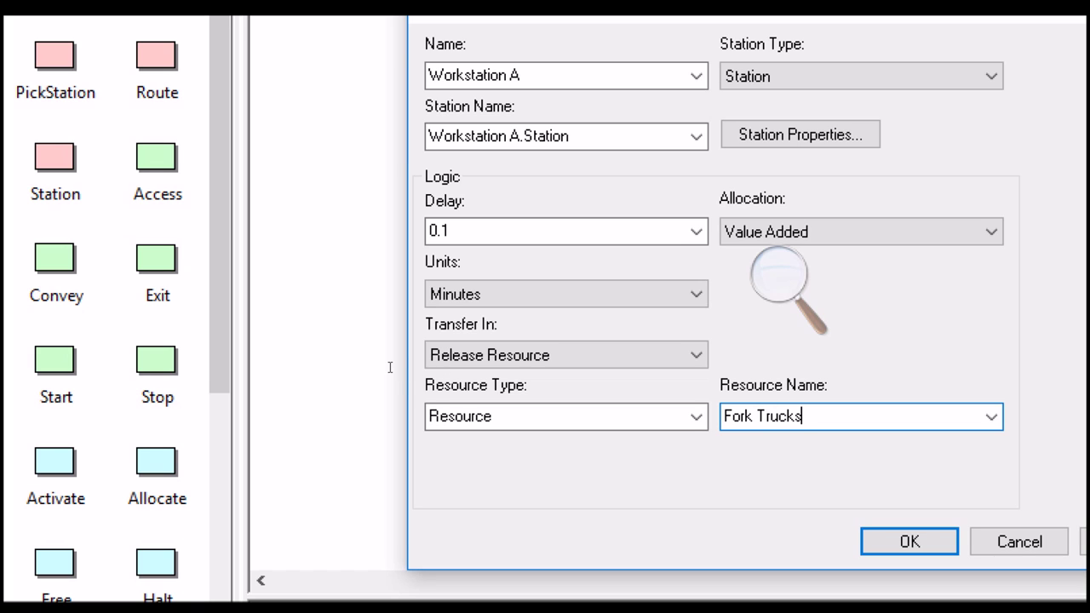
{"action": "key", "text": "shift+Home"}
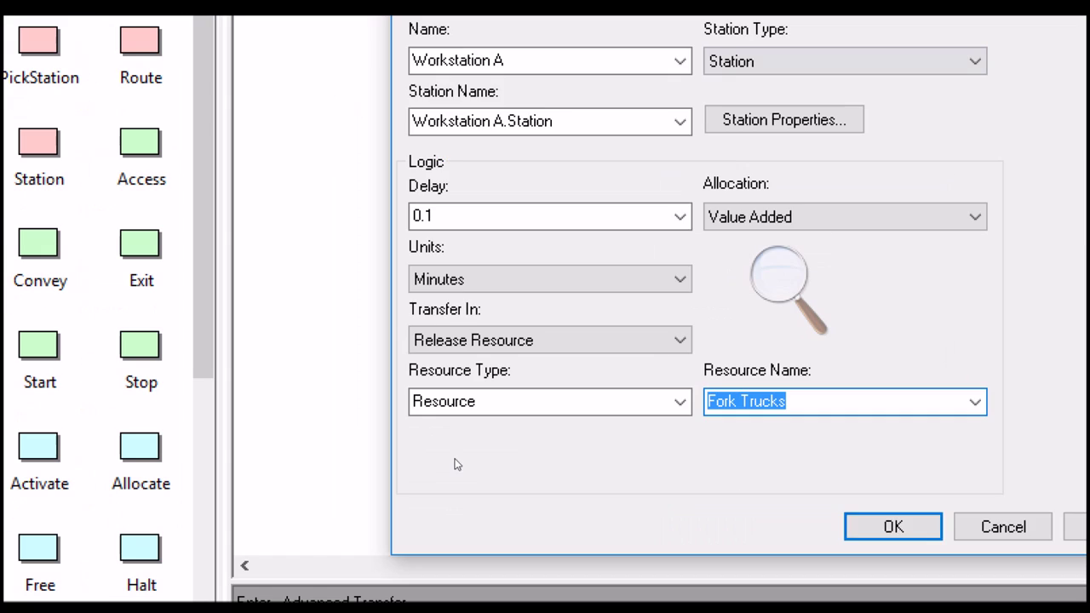
{"action": "left_click", "coordinate": [850, 399]}
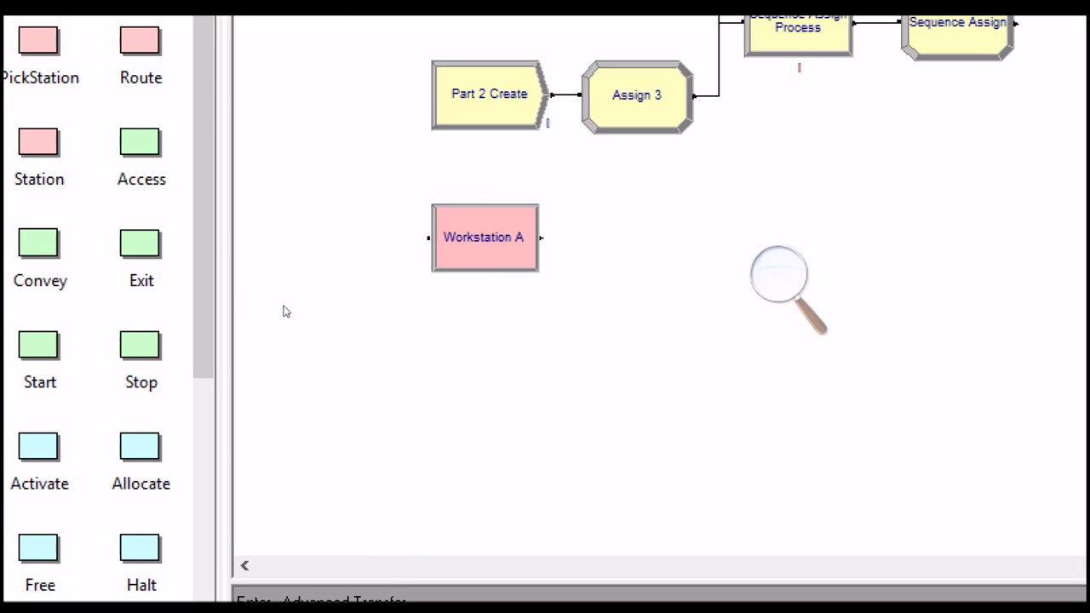
Step: Duplicate the Workstation A module and place the copy directly below the original
{"action": "key", "text": "ctrl+c"}
{"action": "key", "text": "ctrl+v"}
{"action": "left_click", "coordinate": [434, 341]}
Step: Rename the duplicated Enter module as Workstation B, keeping its other settings
{"action": "double_click", "coordinate": [487, 373]}
{"action": "left_click", "coordinate": [804, 75]}
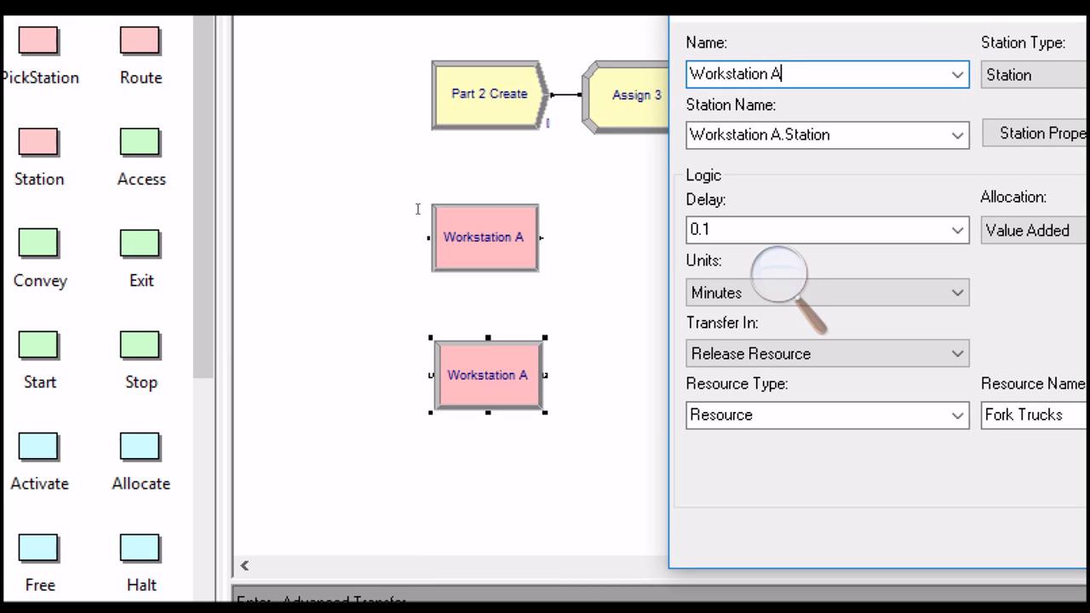
{"action": "key", "text": "BackSpace"}
{"action": "type", "text": "B"}
{"action": "key", "text": "Tab"}
{"action": "key", "text": "Tab"}
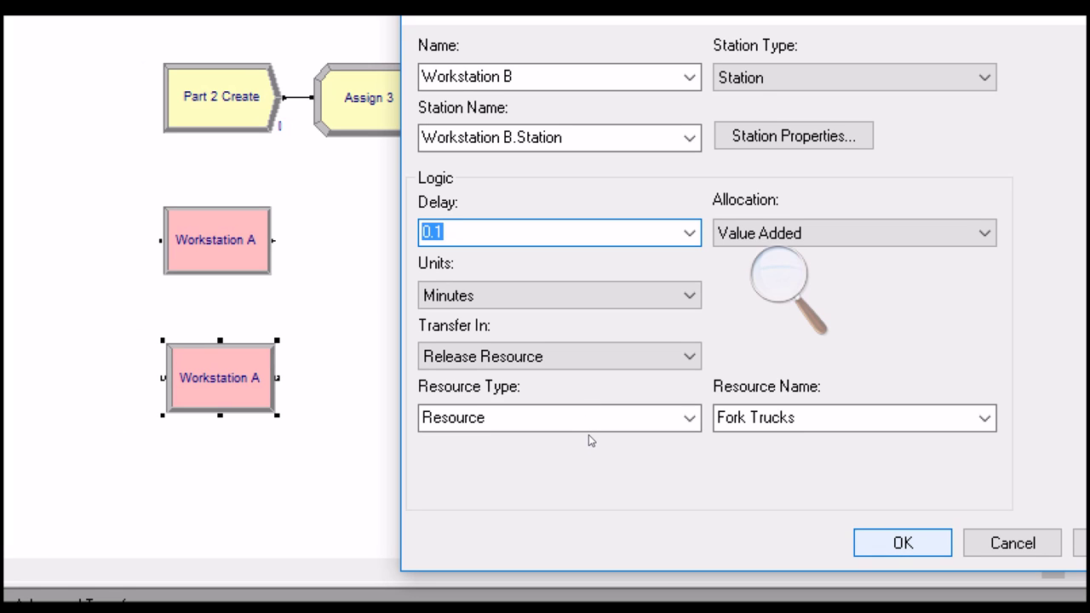
{"action": "key", "text": "Return"}
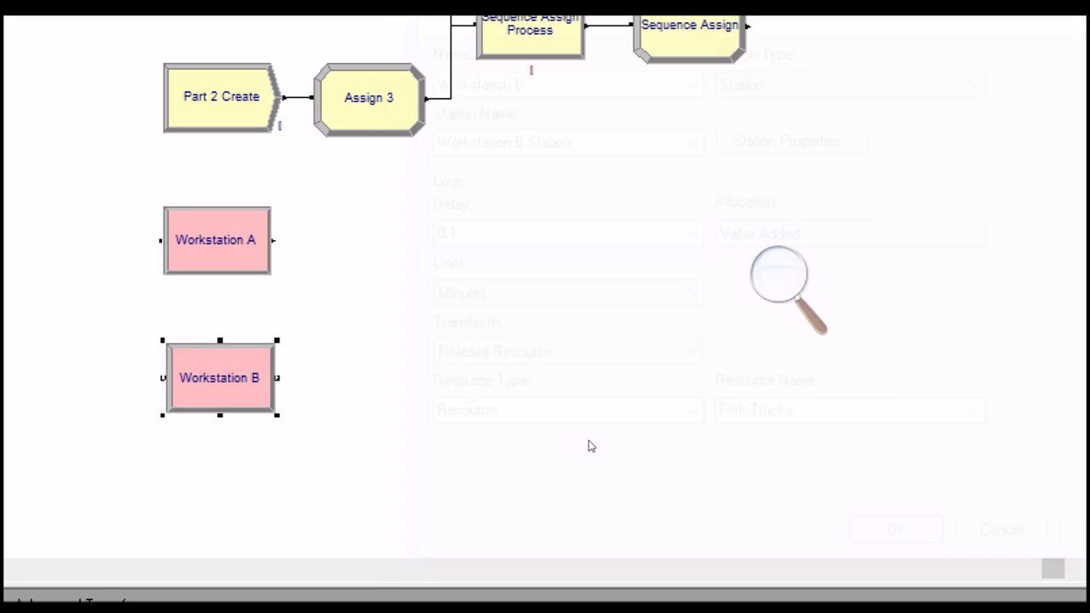
Step: Add a Process module connected after the Workstation A module and align it level with Workstation A
{"action": "left_click", "coordinate": [366, 370]}
{"action": "left_click", "coordinate": [487, 236]}
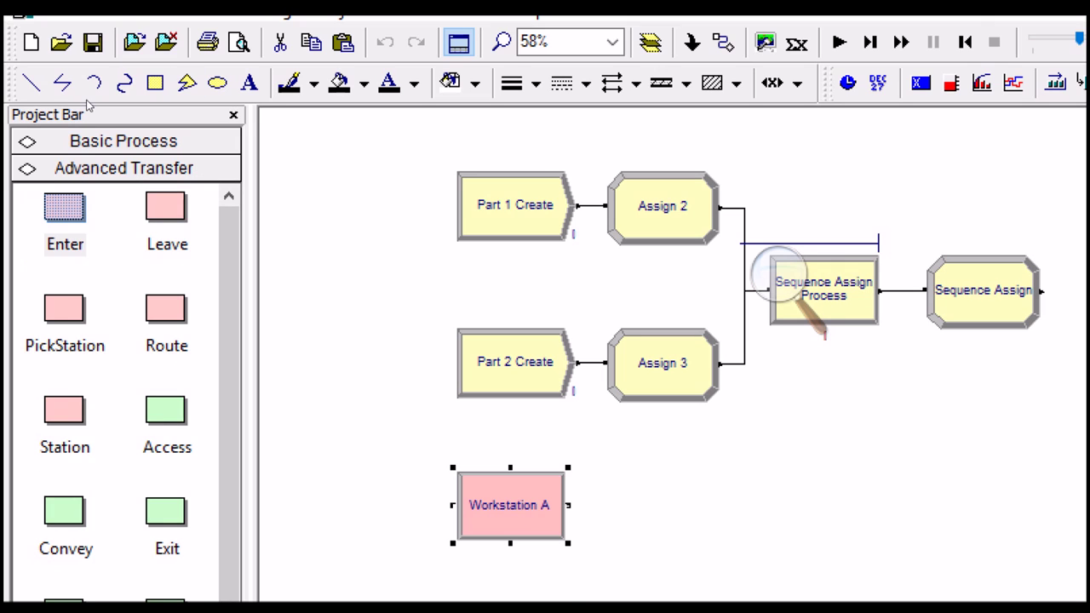
{"action": "left_click", "coordinate": [96, 140]}
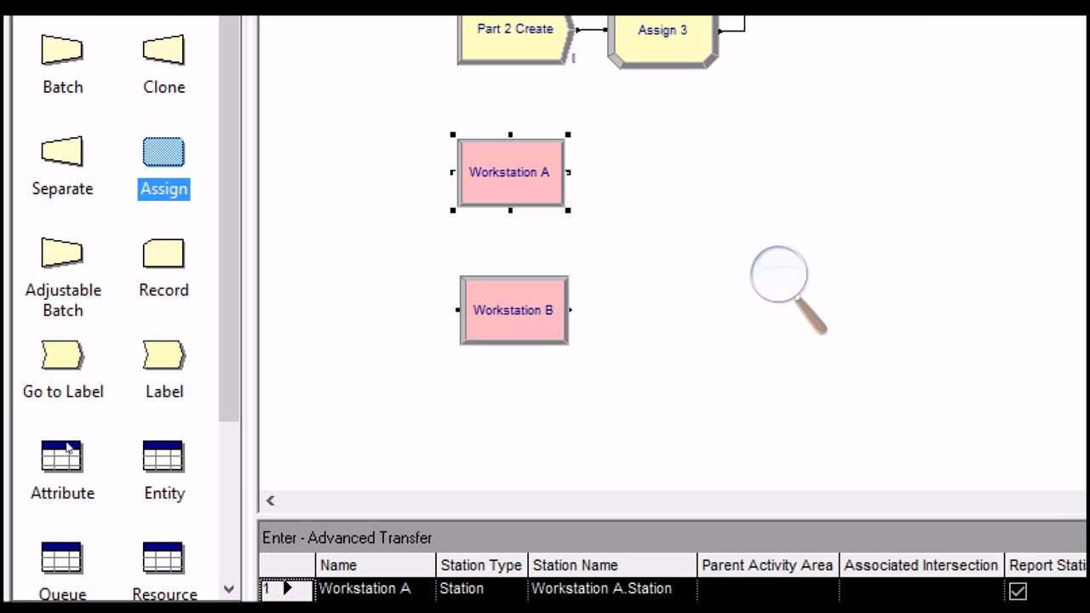
{"action": "scroll", "coordinate": [121, 400], "scroll_direction": "down", "scroll_amount": 3}
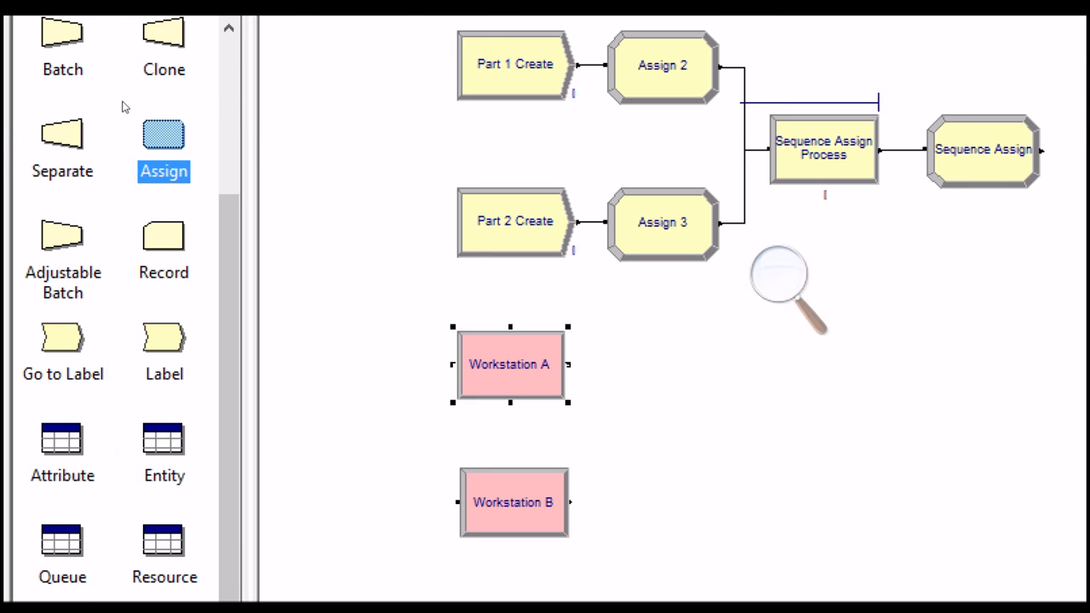
{"action": "scroll", "coordinate": [121, 443], "scroll_direction": "up", "scroll_amount": 3}
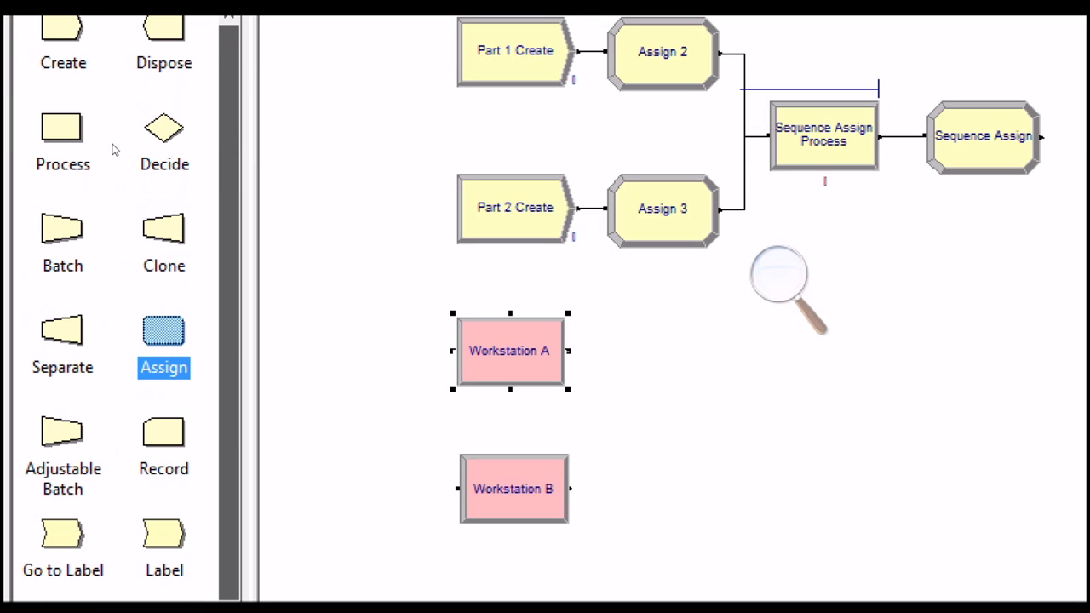
{"action": "left_click_drag", "start_coordinate": [53, 168], "coordinate": [349, 285]}
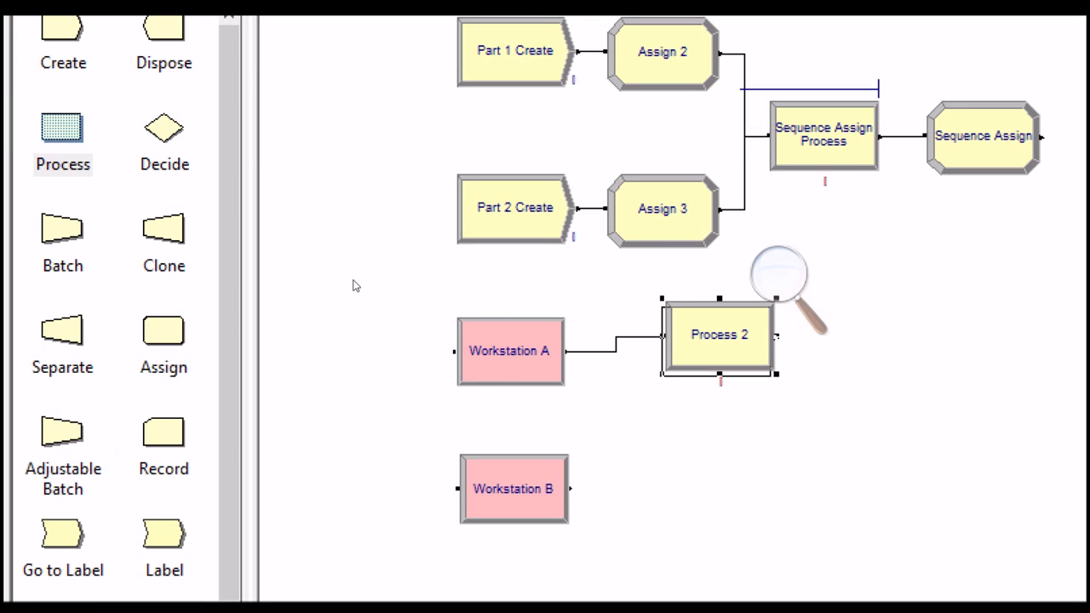
{"action": "left_click_drag", "start_coordinate": [720, 335], "coordinate": [677, 351]}
Step: Align Workstation B directly beneath Workstation A and add a connected Process module after it, beneath Process 2
{"action": "left_click_drag", "start_coordinate": [514, 489], "coordinate": [510, 489]}
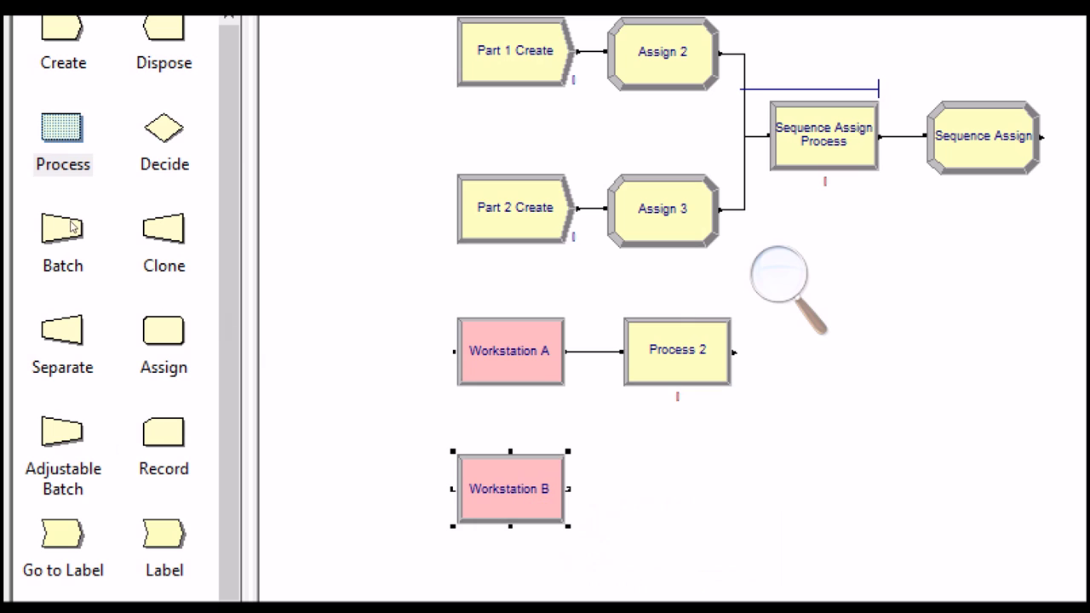
{"action": "left_click_drag", "start_coordinate": [38, 185], "coordinate": [339, 359]}
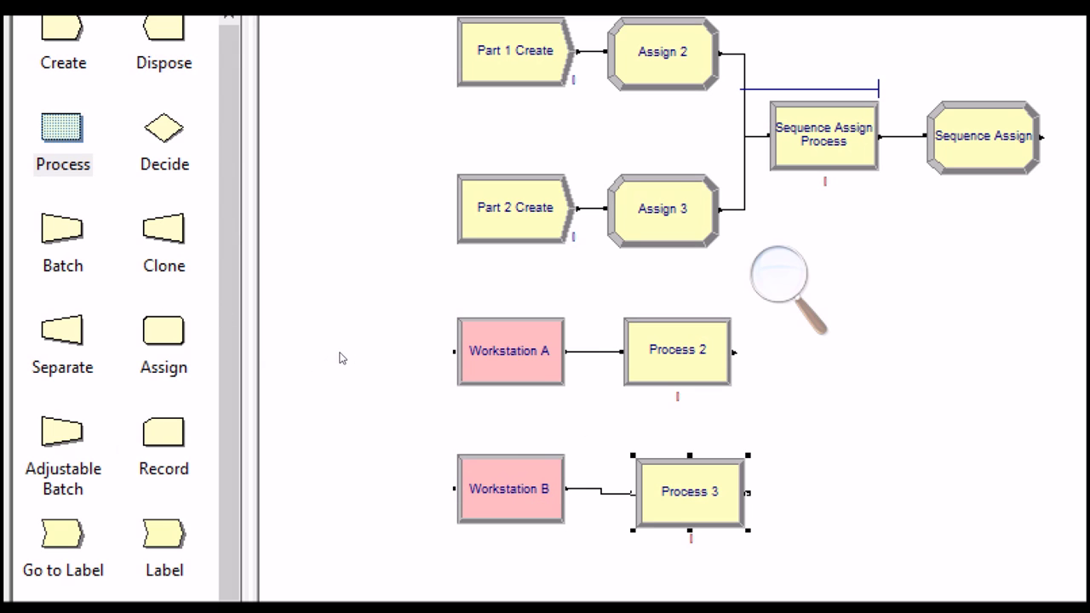
{"action": "left_click", "coordinate": [682, 364]}
Step: Rename the Process 2 module following Workstation A as Workstation A Process
{"action": "double_click", "coordinate": [681, 356]}
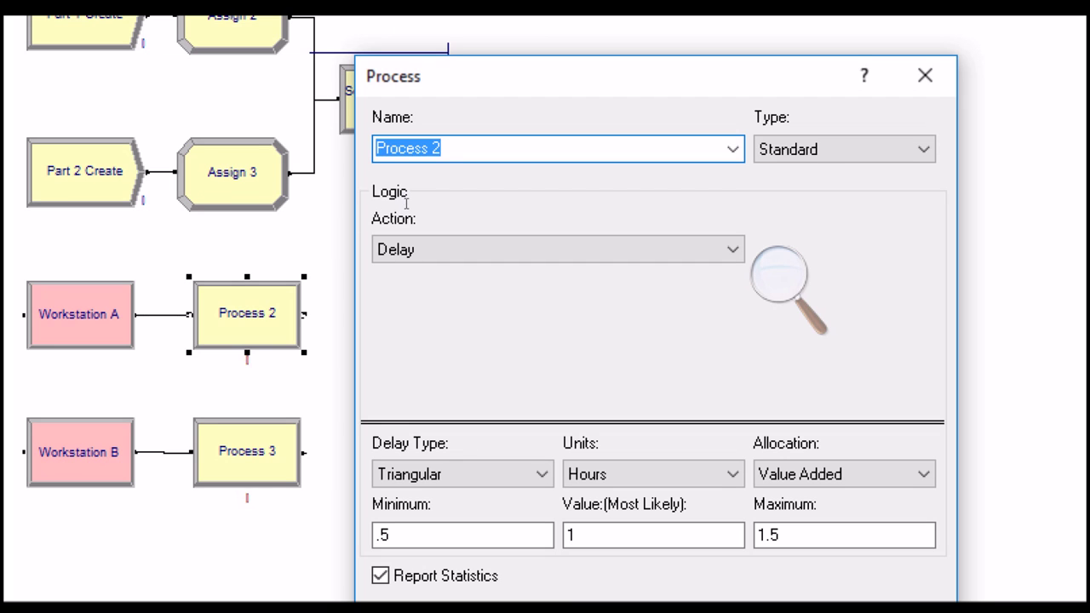
{"action": "left_click", "coordinate": [807, 185]}
{"action": "type", "text": "Workstation"}
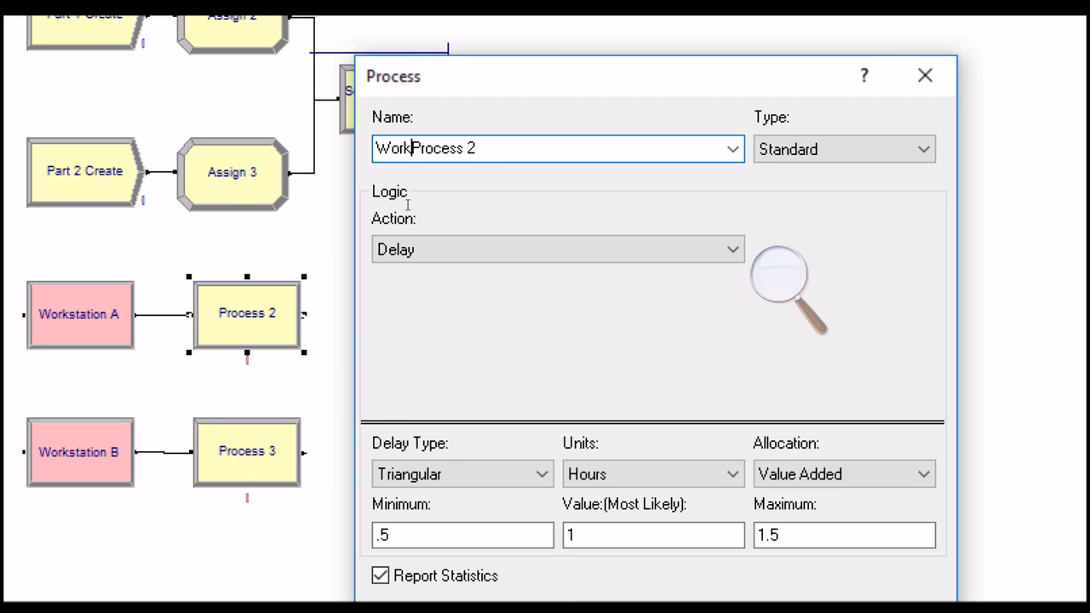
{"action": "type", "text": " A"}
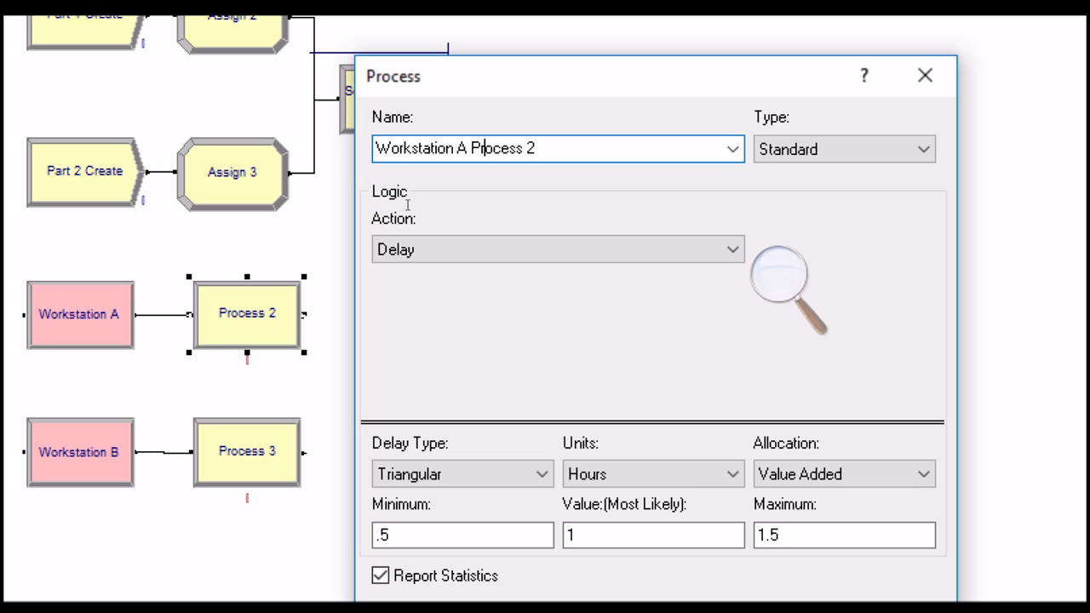
{"action": "key", "text": "Right"}
{"action": "key", "text": "Right"}
{"action": "key", "text": "shift+End"}
{"action": "key", "text": "Delete"}
Step: Set the Workstation A process action to Seize Delay Release and add a resource entry of type Set
{"action": "left_click", "coordinate": [425, 248]}
{"action": "left_click", "coordinate": [451, 309]}
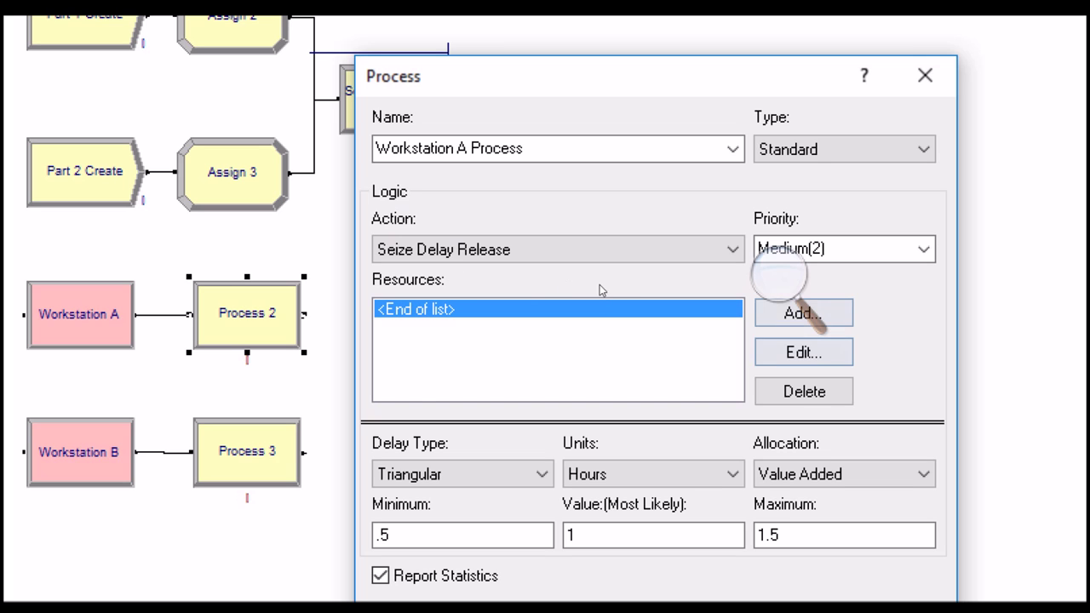
{"action": "key", "text": "Return"}
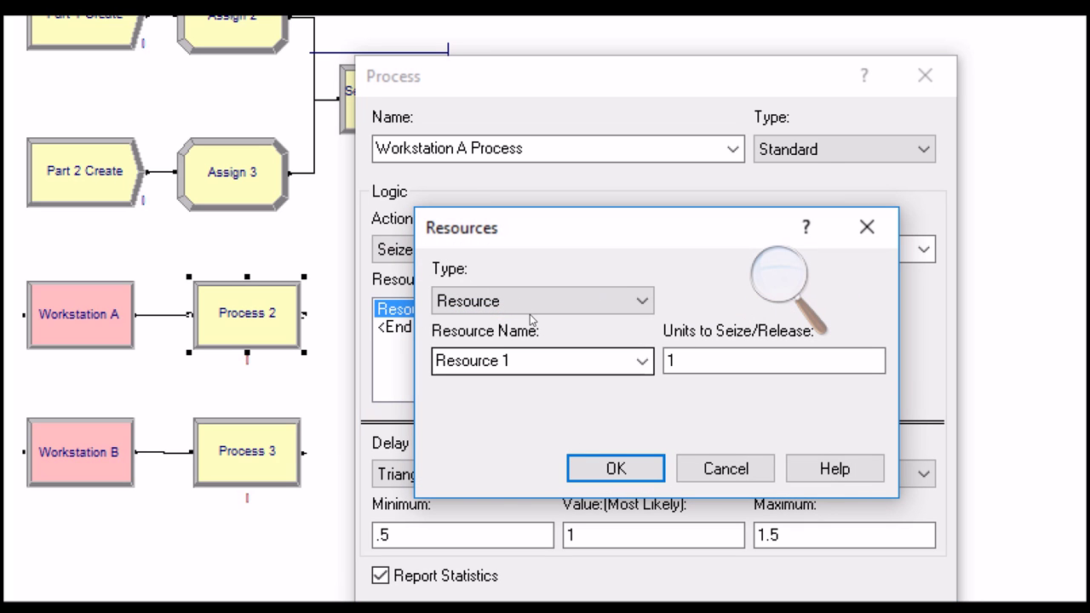
{"action": "left_click", "coordinate": [536, 300]}
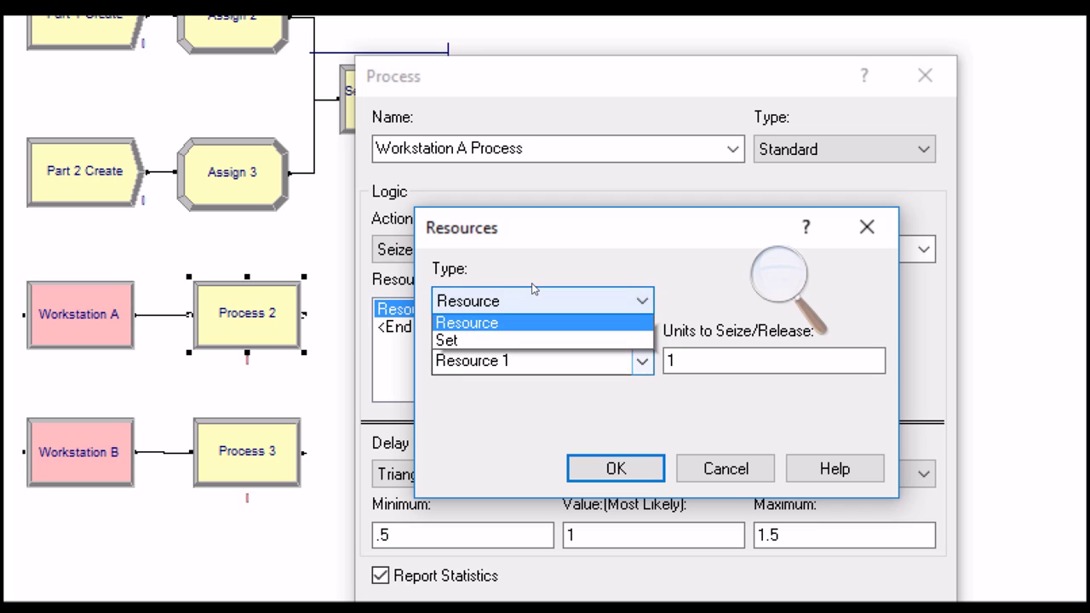
{"action": "key", "text": "Return"}
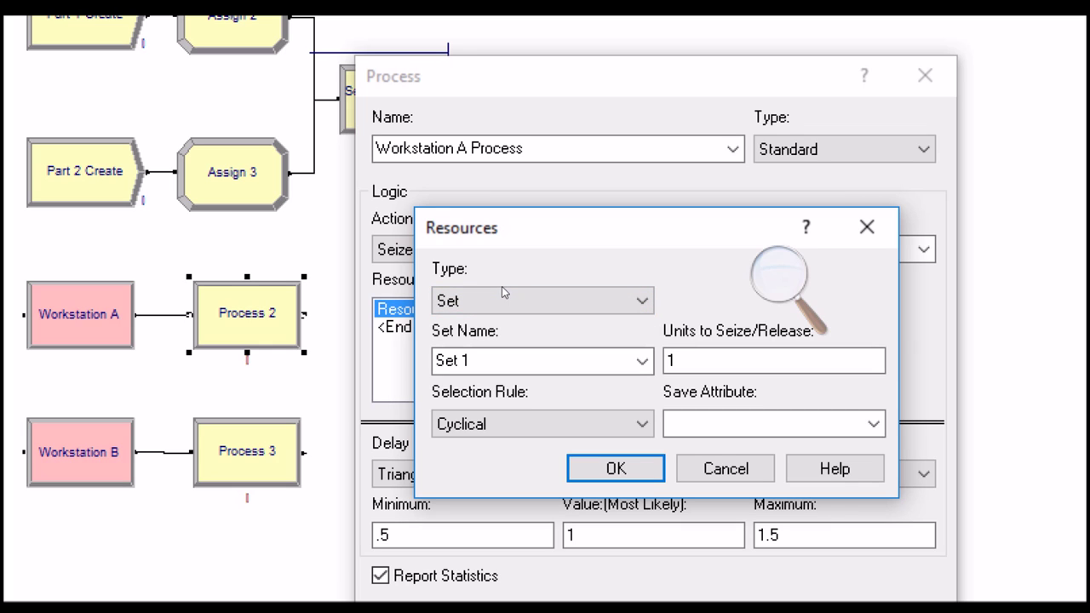
{"action": "left_click", "coordinate": [642, 361]}
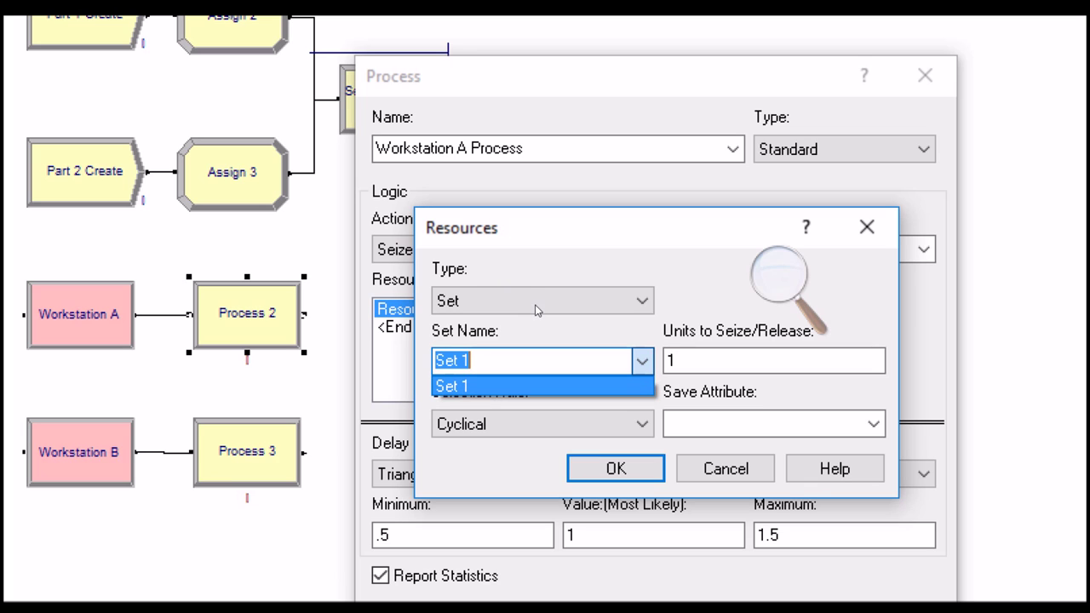
{"action": "left_click", "coordinate": [504, 308]}
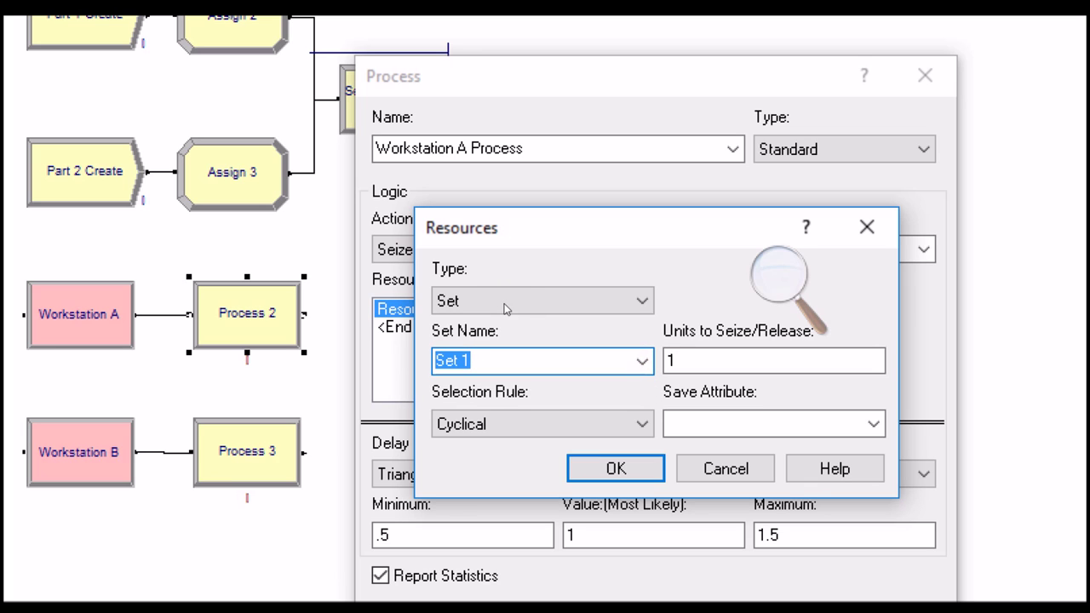
Step: Name the resource set to seize Workstation A Set
{"action": "key", "text": "Left"}
{"action": "key", "text": "Left"}
{"action": "key", "text": "Left"}
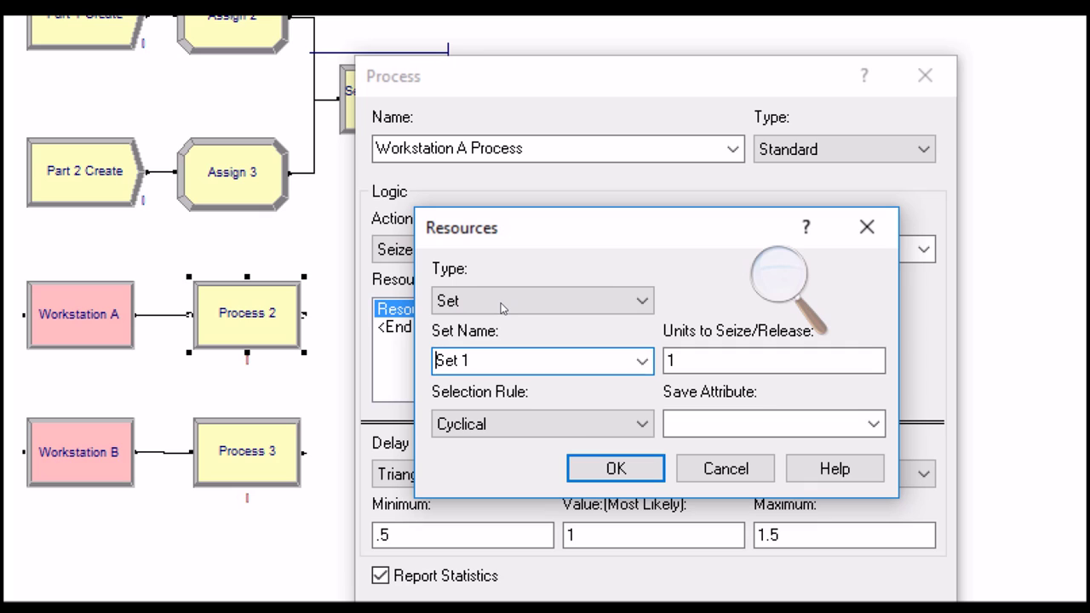
{"action": "type", "text": "Workstation A"}
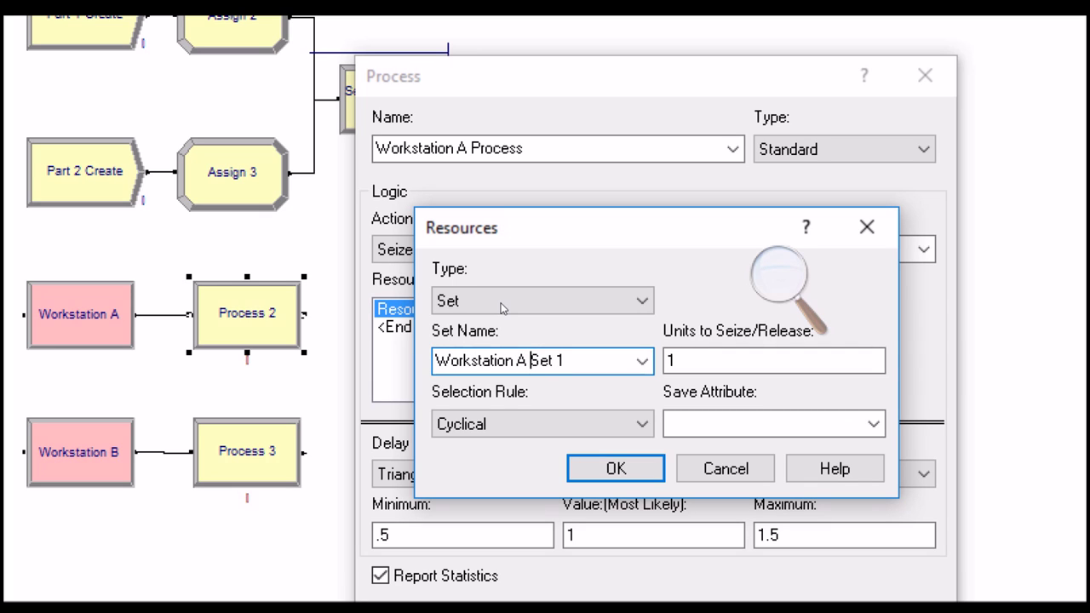
{"action": "key", "text": "shift+End"}
{"action": "key", "text": "Delete"}
Step: Save the seized set member in the attribute Machine Index, keeping the Cyclical selection rule, and accept the resource entry
{"action": "left_click", "coordinate": [726, 423]}
{"action": "type", "text": "Machi"}
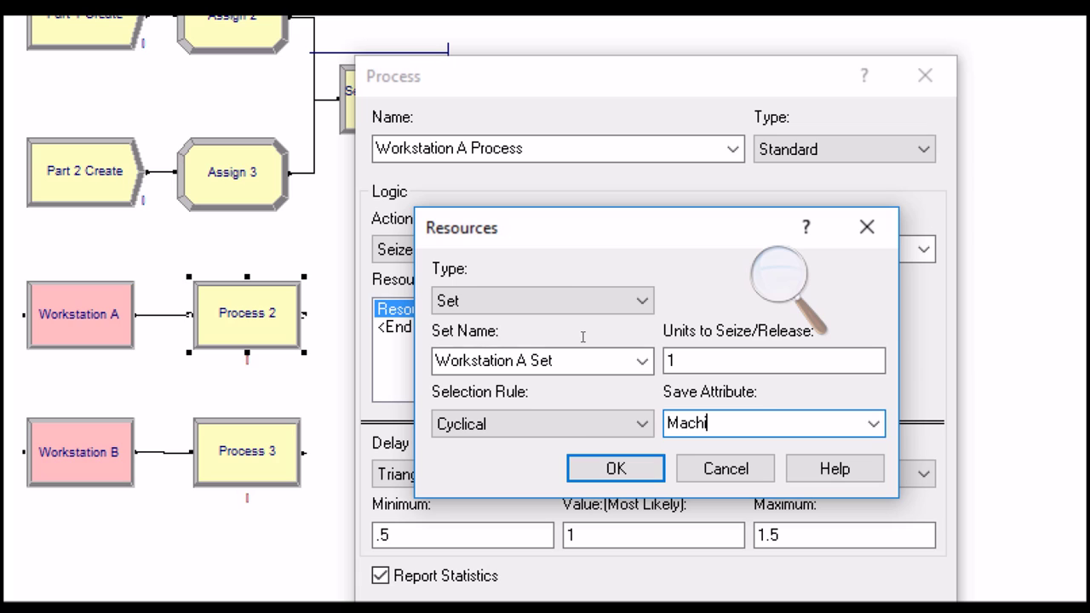
{"action": "type", "text": "ne Index"}
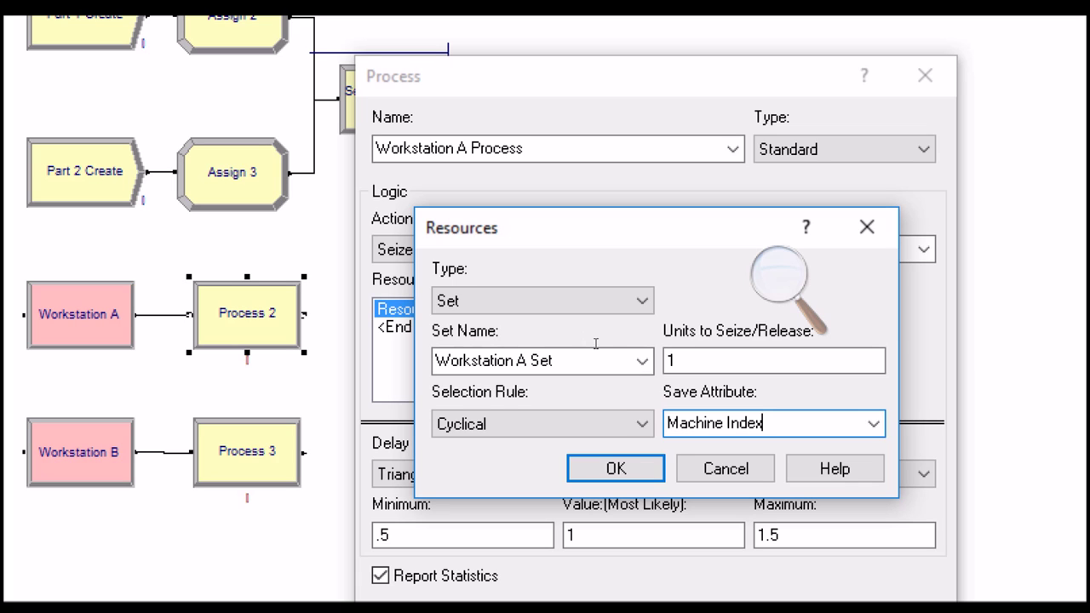
{"action": "left_click_drag", "start_coordinate": [769, 423], "coordinate": [547, 339]}
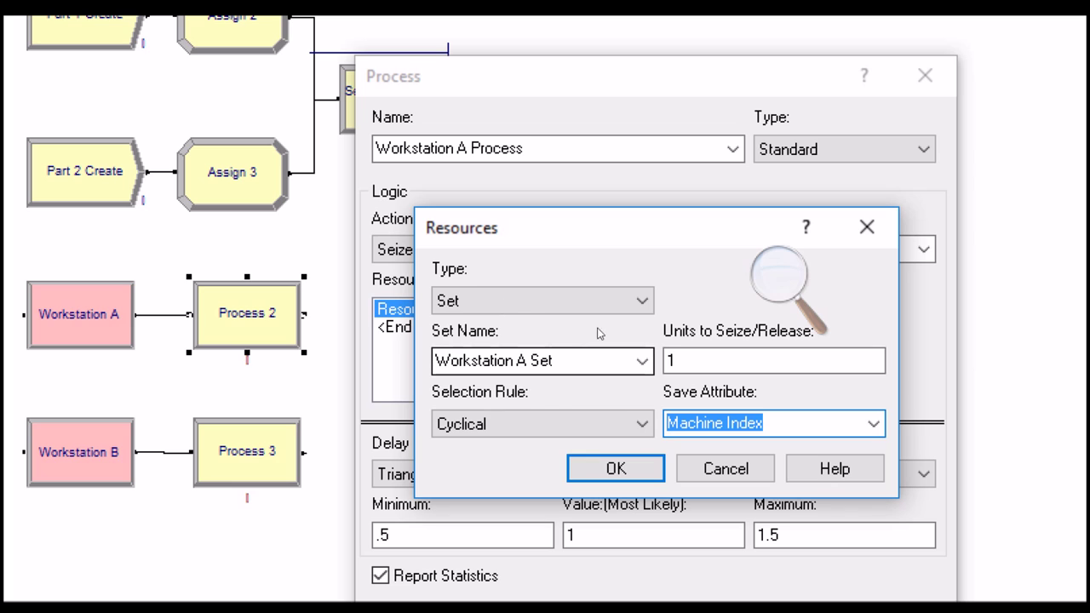
{"action": "key", "text": "Return"}
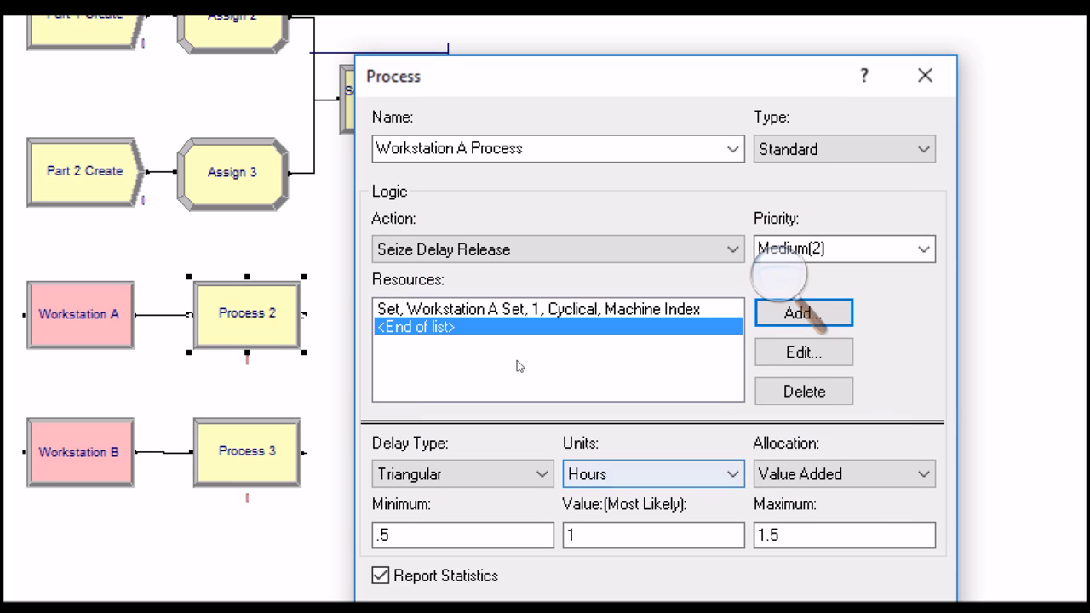
Step: Set the Workstation A process delay type to Expression with units of Minutes
{"action": "left_click", "coordinate": [541, 474]}
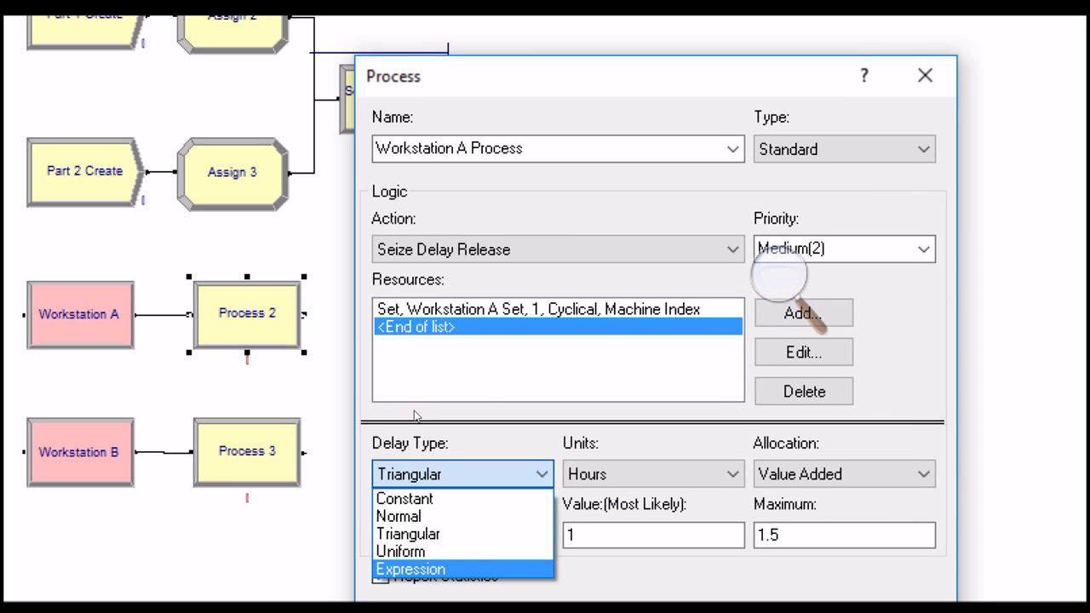
{"action": "left_click", "coordinate": [410, 570]}
{"action": "key", "text": "Tab"}
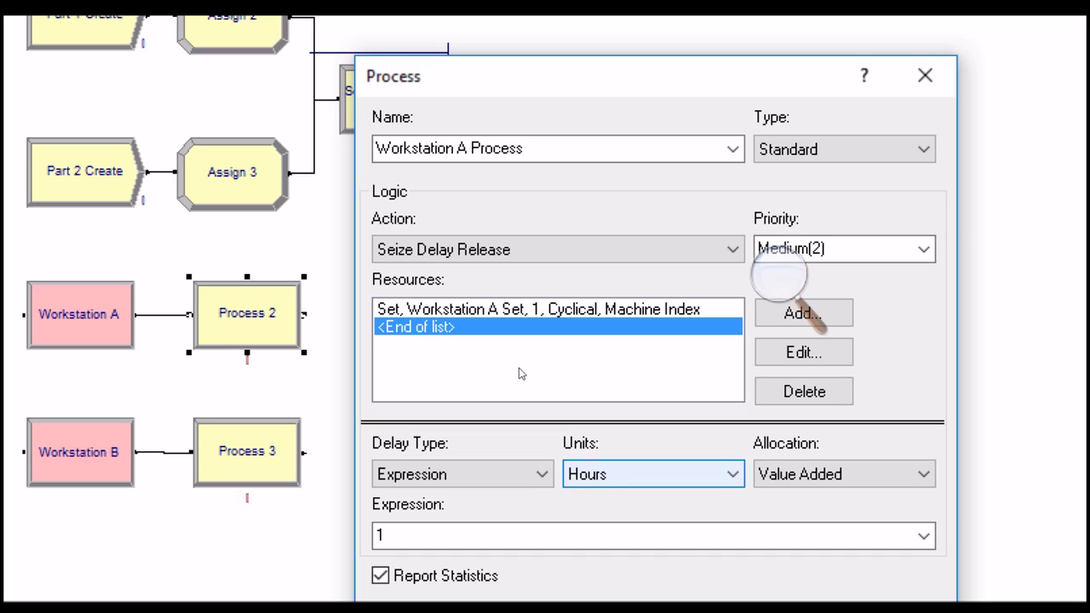
{"action": "key", "text": "alt+Down"}
{"action": "key", "text": "Up"}
{"action": "key", "text": "Up"}
{"action": "key", "text": "Down"}
{"action": "key", "text": "Up"}
{"action": "key", "text": "Down"}
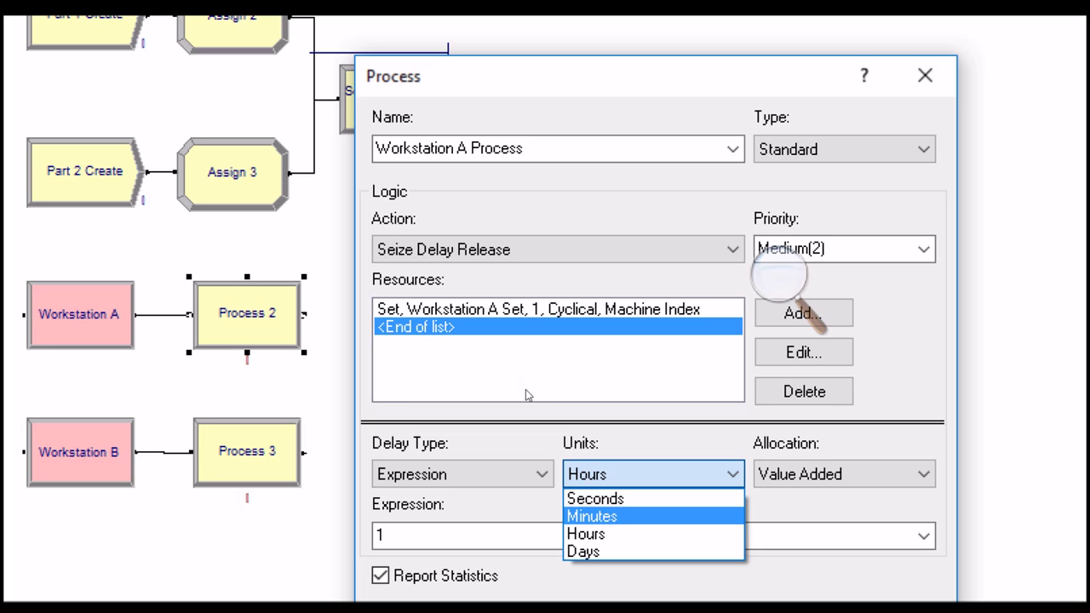
{"action": "key", "text": "Up"}
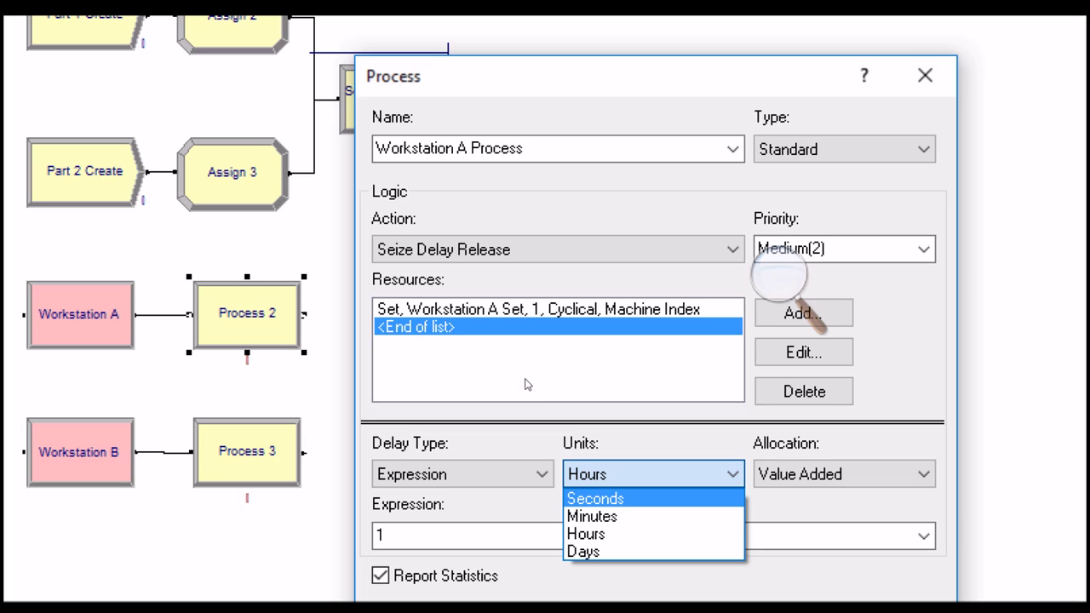
{"action": "key", "text": "Down"}
{"action": "key", "text": "Down"}
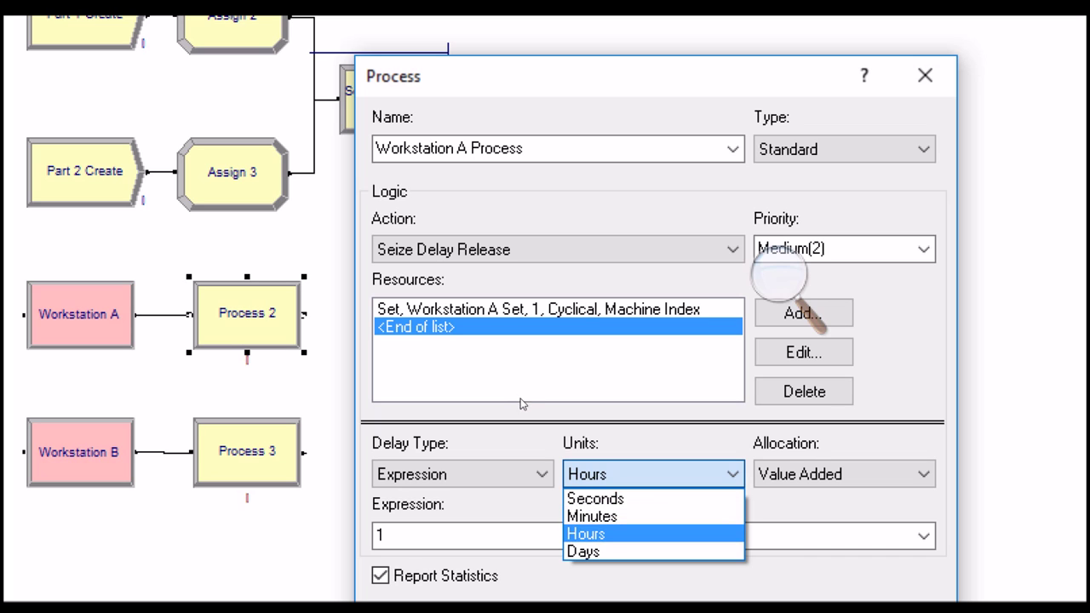
{"action": "key", "text": "Up"}
{"action": "key", "text": "Up"}
{"action": "key", "text": "Down"}
{"action": "key", "text": "Return"}
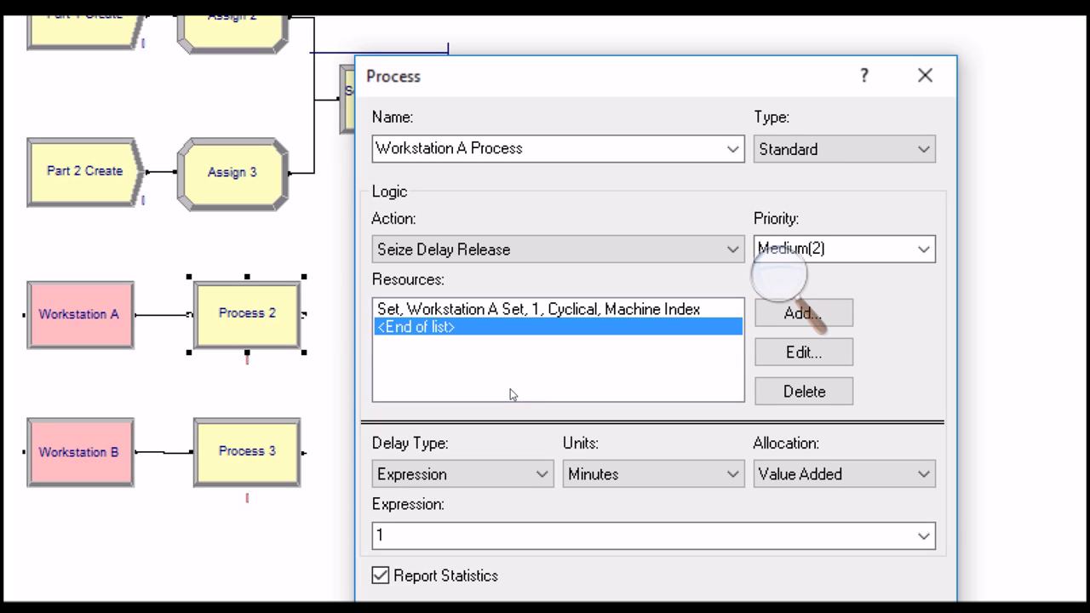
Step: Set the Workstation A process delay expression to ProcessTime*Factor(Machine Index)
{"action": "key", "text": "Tab"}
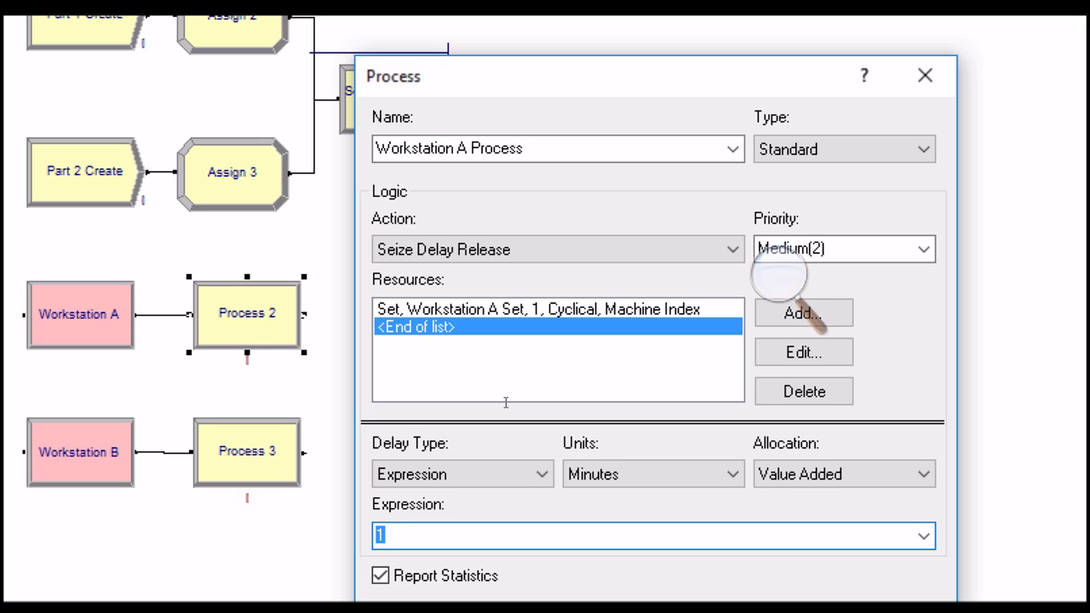
{"action": "type", "text": "Proce"}
{"action": "key", "text": "BackSpace"}
{"action": "key", "text": "BackSpace"}
{"action": "key", "text": "BackSpace"}
{"action": "type", "text": "rocessTime"}
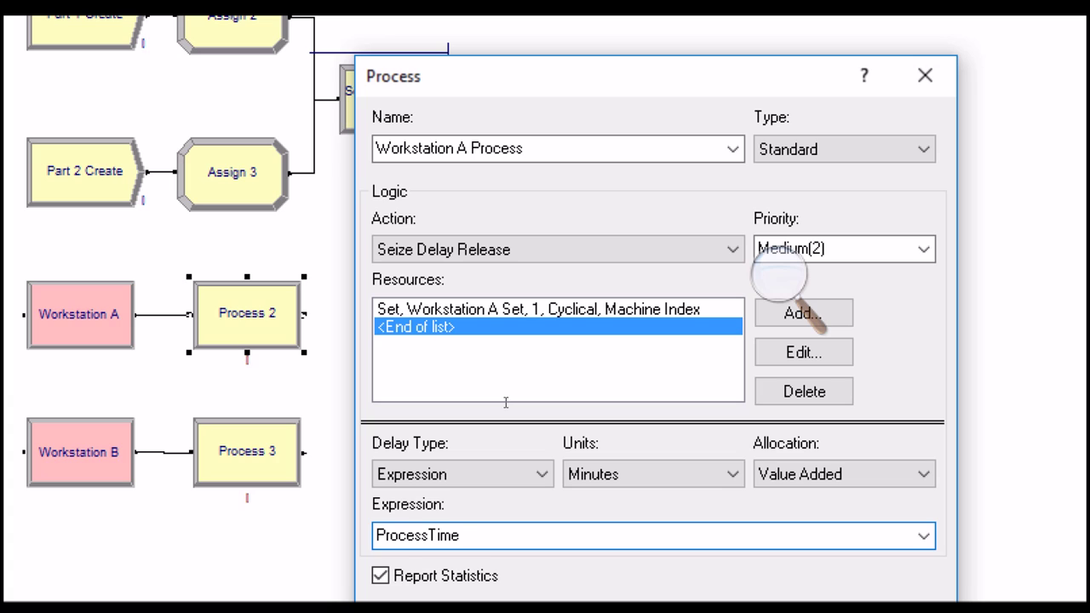
{"action": "type", "text": "actor(Machine Index"}
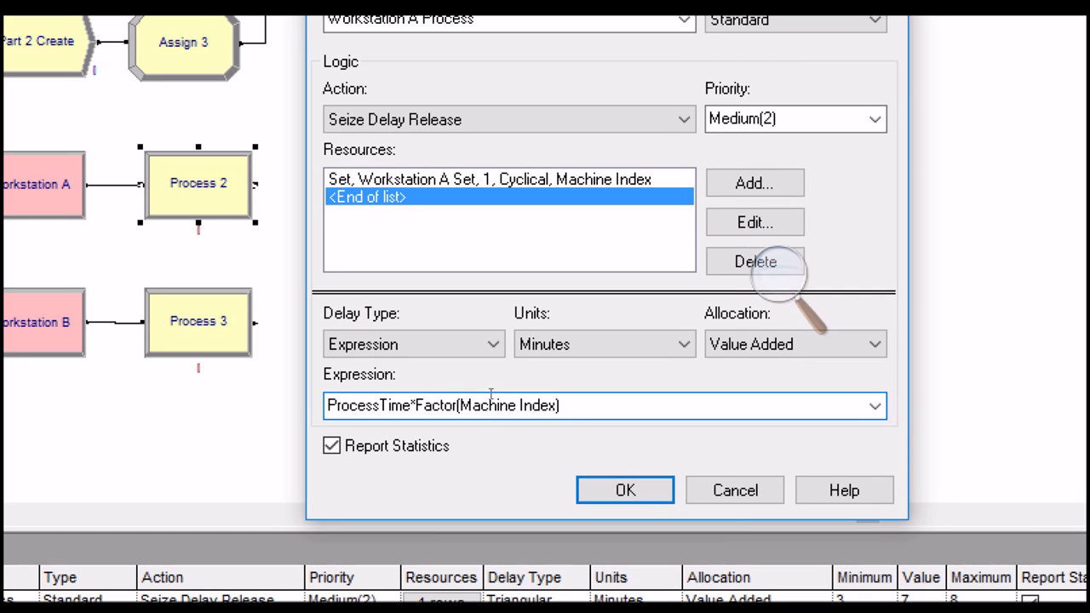
{"action": "left_click_drag", "start_coordinate": [460, 405], "coordinate": [558, 406]}
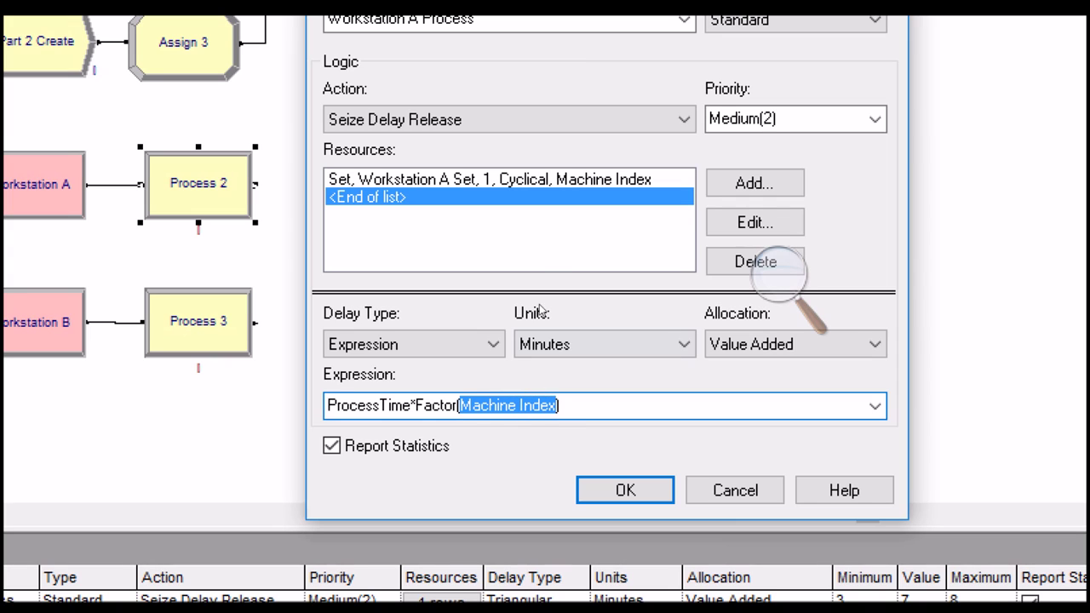
{"action": "left_click", "coordinate": [460, 405]}
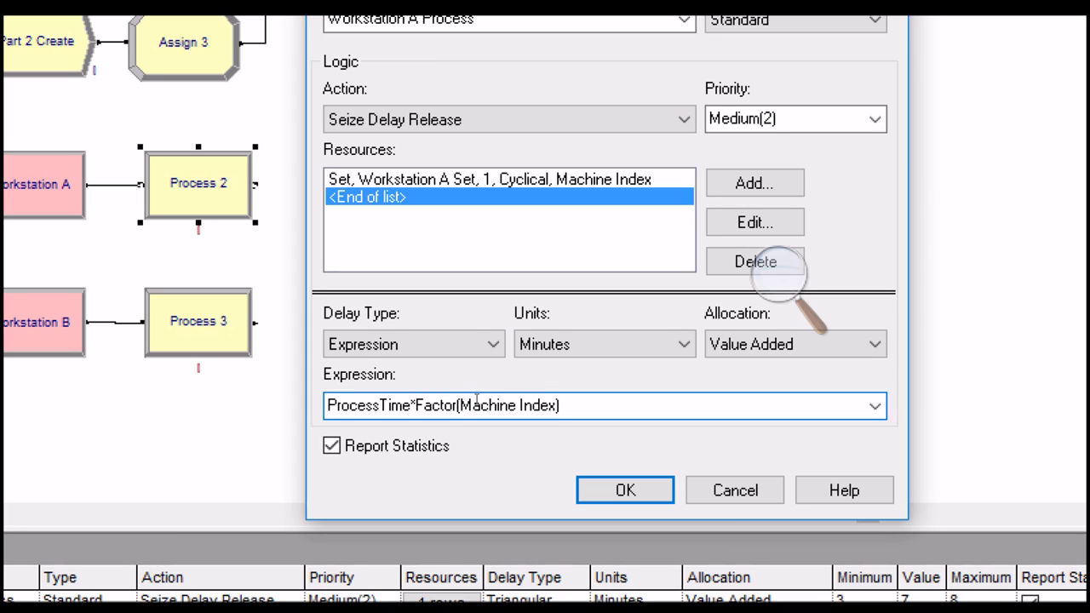
{"action": "left_click_drag", "start_coordinate": [461, 405], "coordinate": [558, 405]}
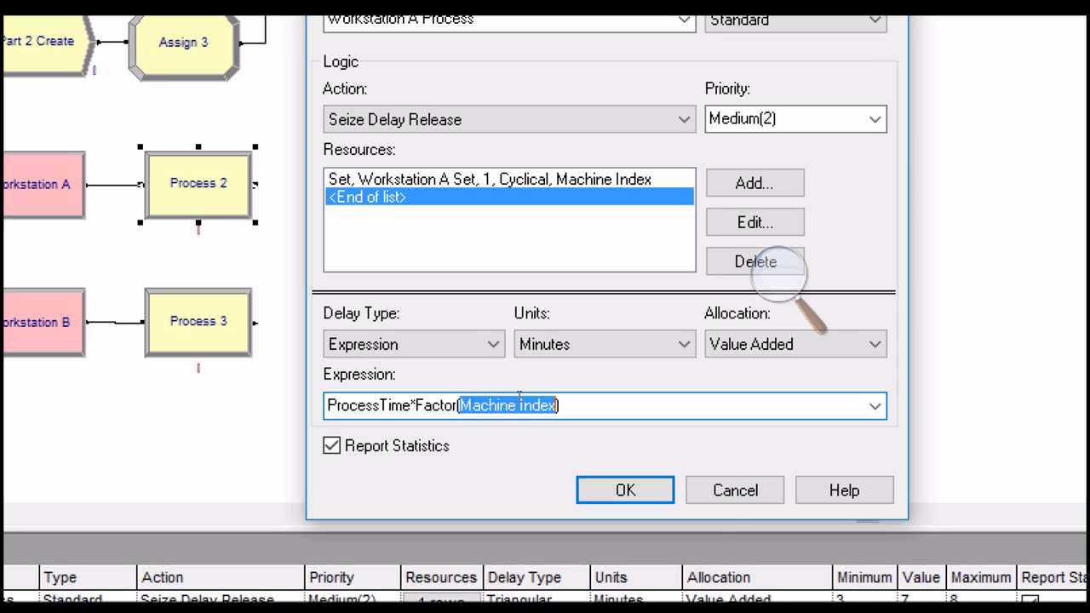
{"action": "left_click", "coordinate": [496, 403]}
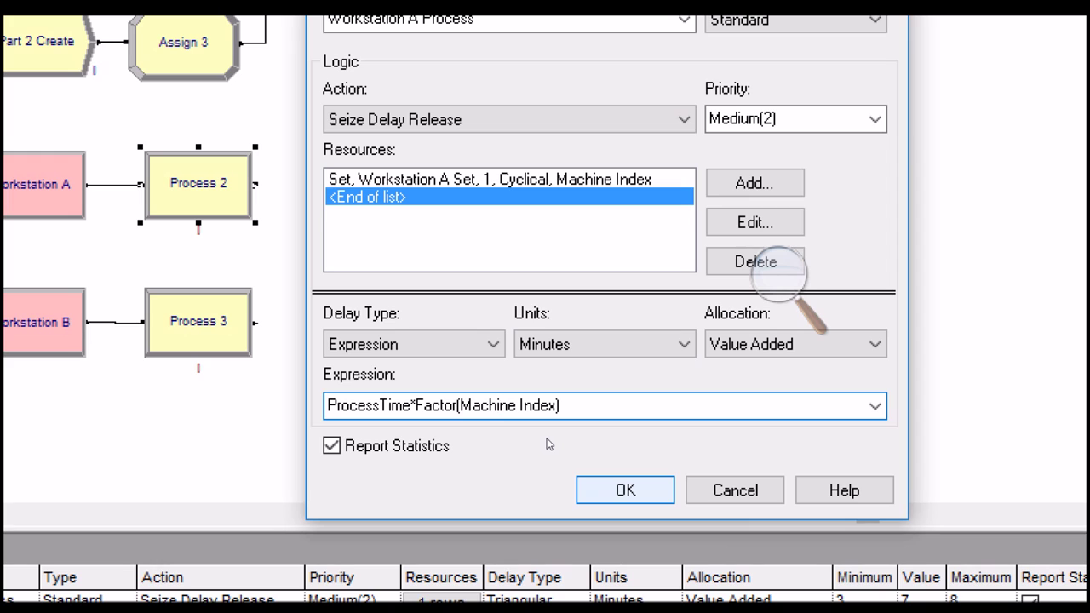
Step: Accept the Workstation A Process settings and copy that process's data row onto Process 3
{"action": "left_click_drag", "start_coordinate": [460, 401], "coordinate": [556, 401]}
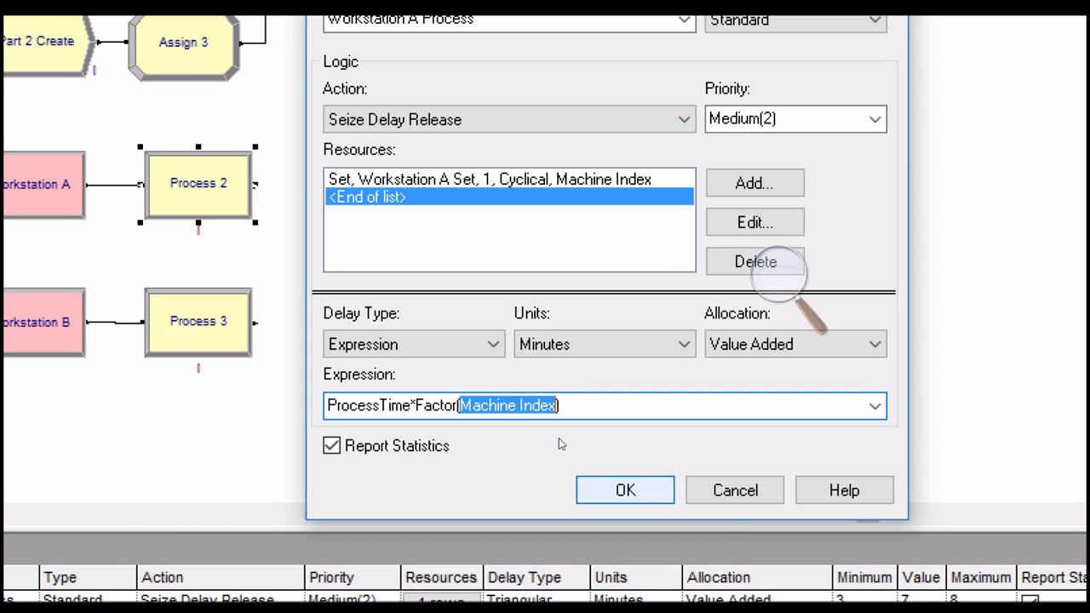
{"action": "key", "text": "Return"}
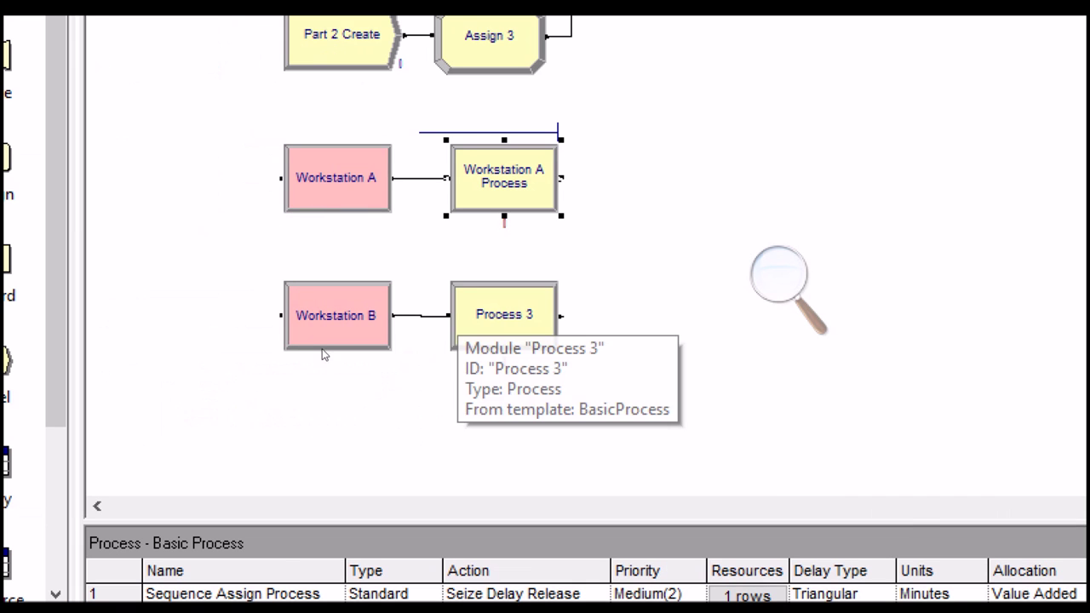
{"action": "left_click", "coordinate": [476, 320]}
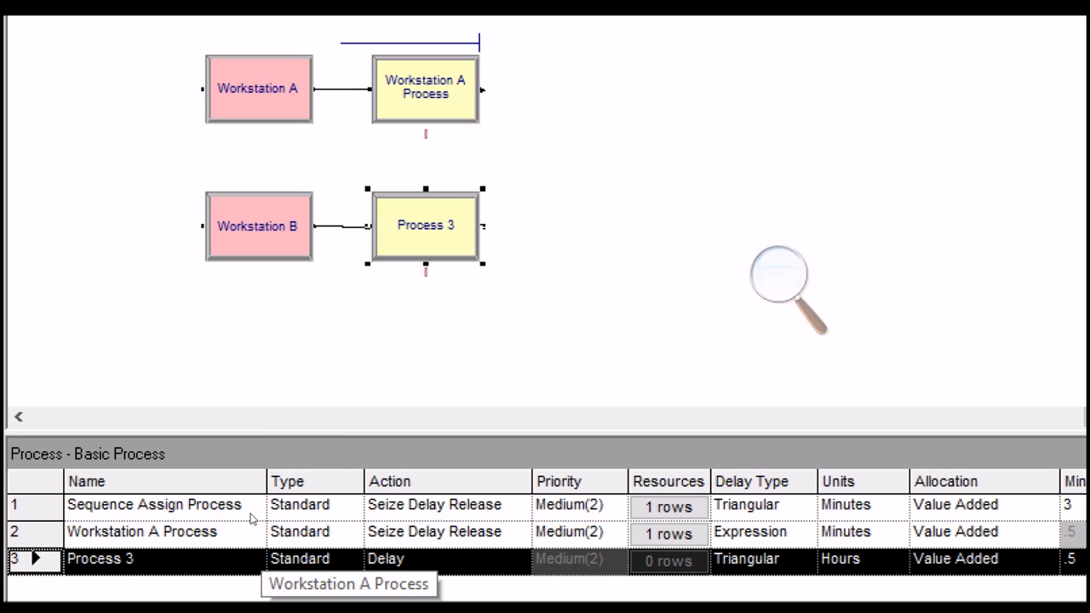
{"action": "left_click", "coordinate": [182, 523]}
{"action": "left_click", "coordinate": [36, 532]}
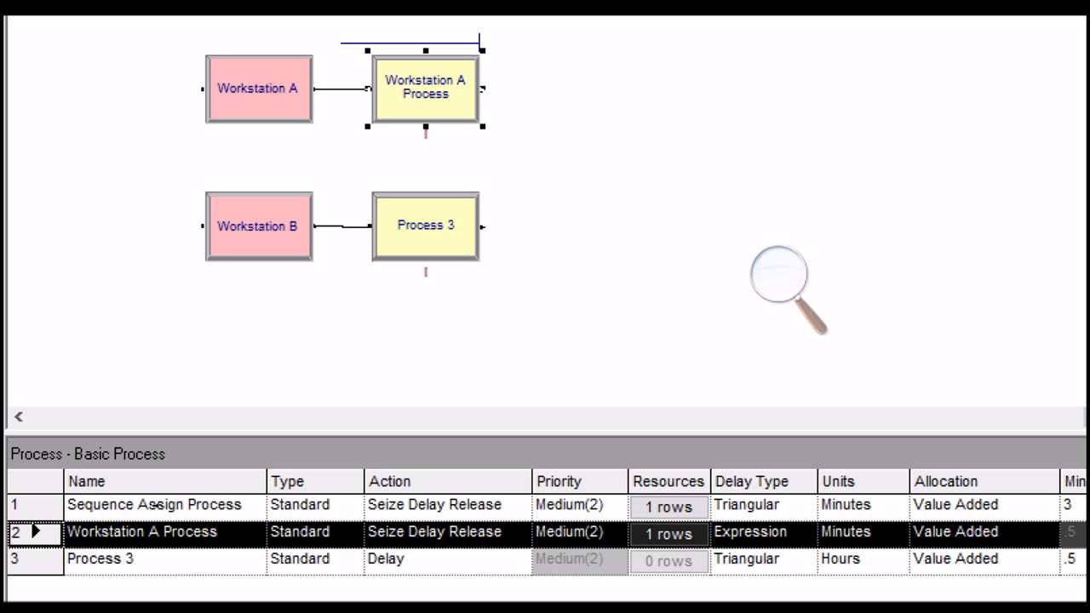
{"action": "key", "text": "Down"}
{"action": "key", "text": "ctrl+v"}
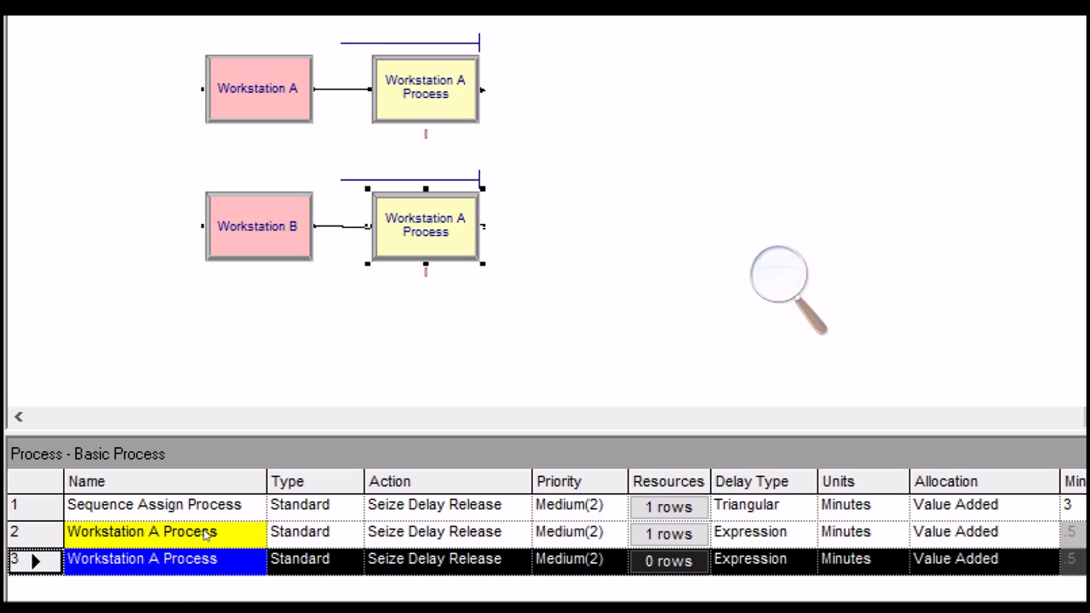
Step: Rename the copied process in the third row as Workstation B Process
{"action": "left_click", "coordinate": [219, 550]}
{"action": "left_click", "coordinate": [202, 550]}
{"action": "key", "text": "Left"}
{"action": "key", "text": "Left"}
{"action": "key", "text": "shift+Left"}
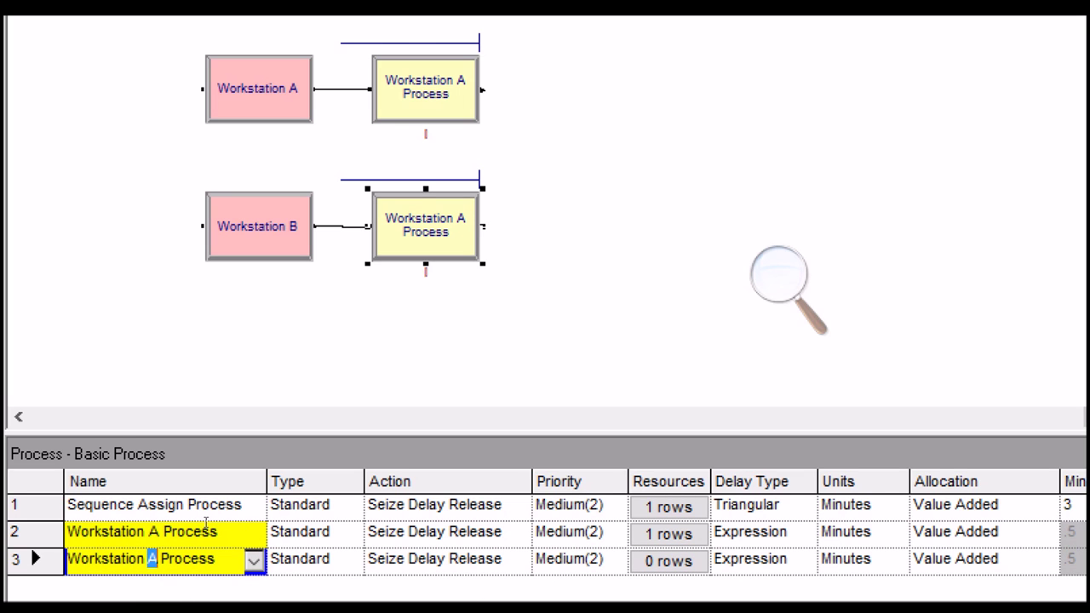
{"action": "type", "text": "B"}
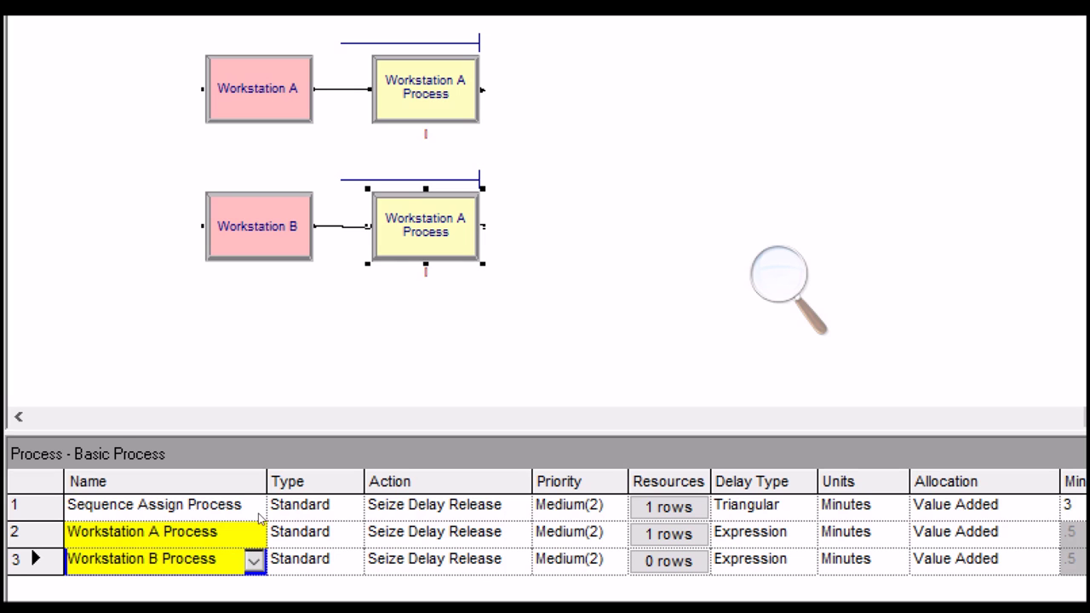
{"action": "key", "text": "Tab"}
{"action": "key", "text": "Tab"}
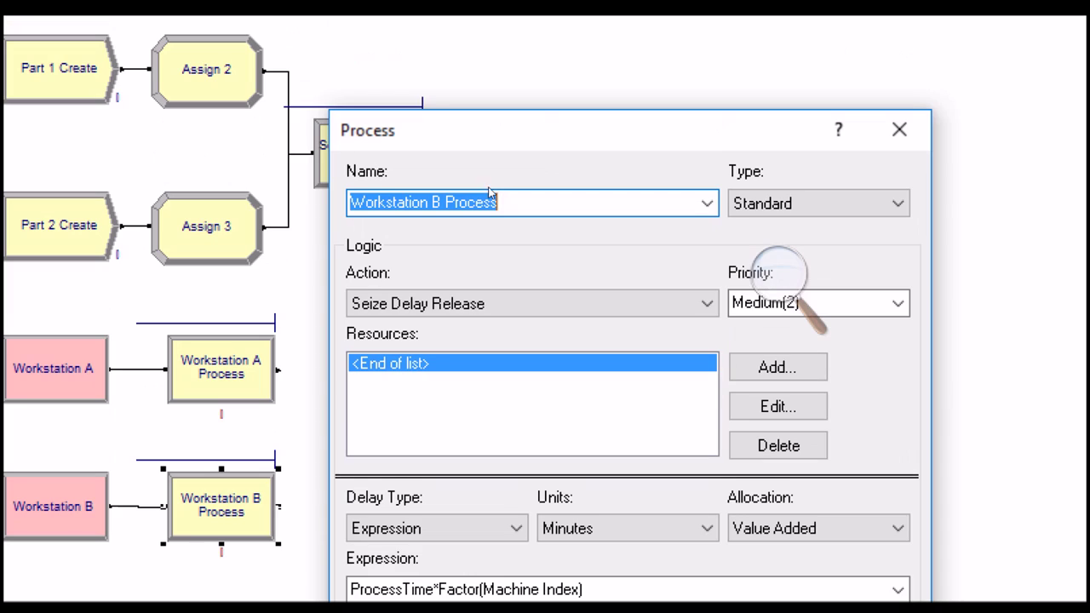
Step: Add a resource of type Set to the Workstation B Process and name the set Workstation B Set
{"action": "left_click_drag", "start_coordinate": [506, 56], "coordinate": [401, 10]}
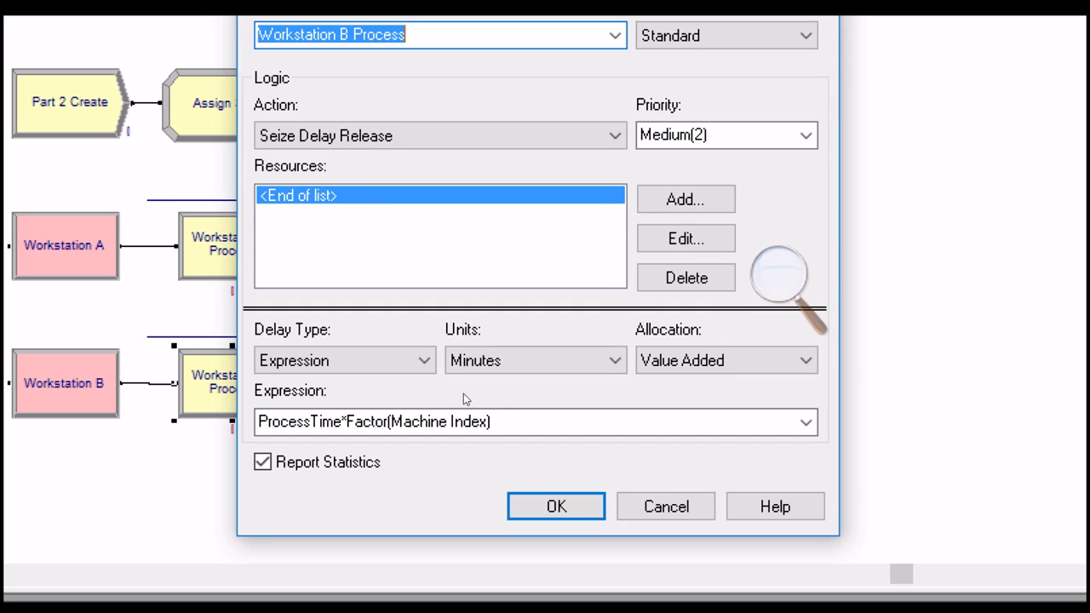
{"action": "key", "text": "Tab"}
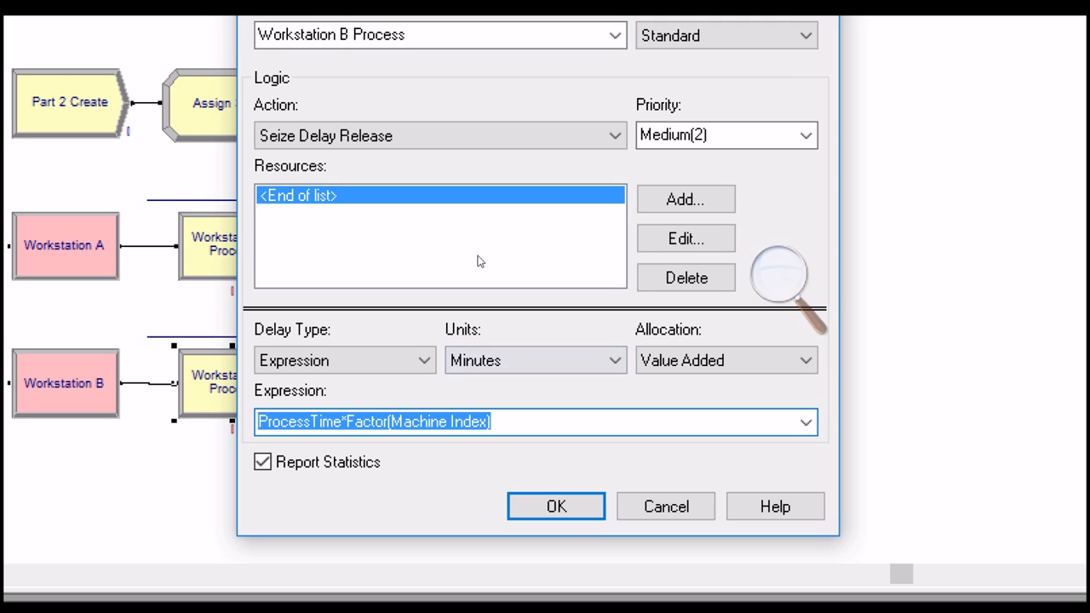
{"action": "left_click", "coordinate": [673, 201]}
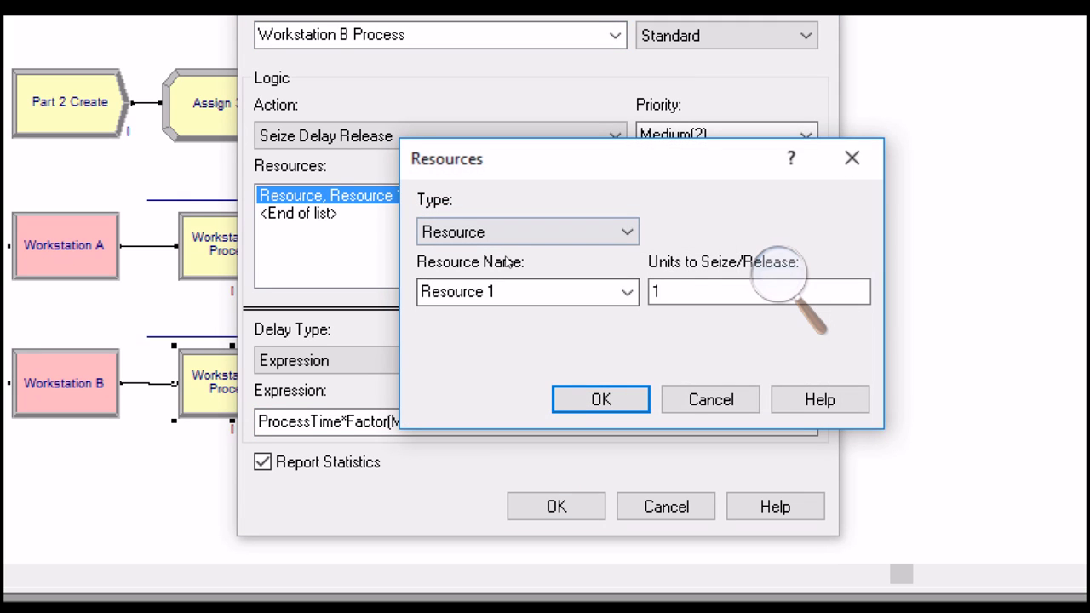
{"action": "left_click", "coordinate": [526, 217]}
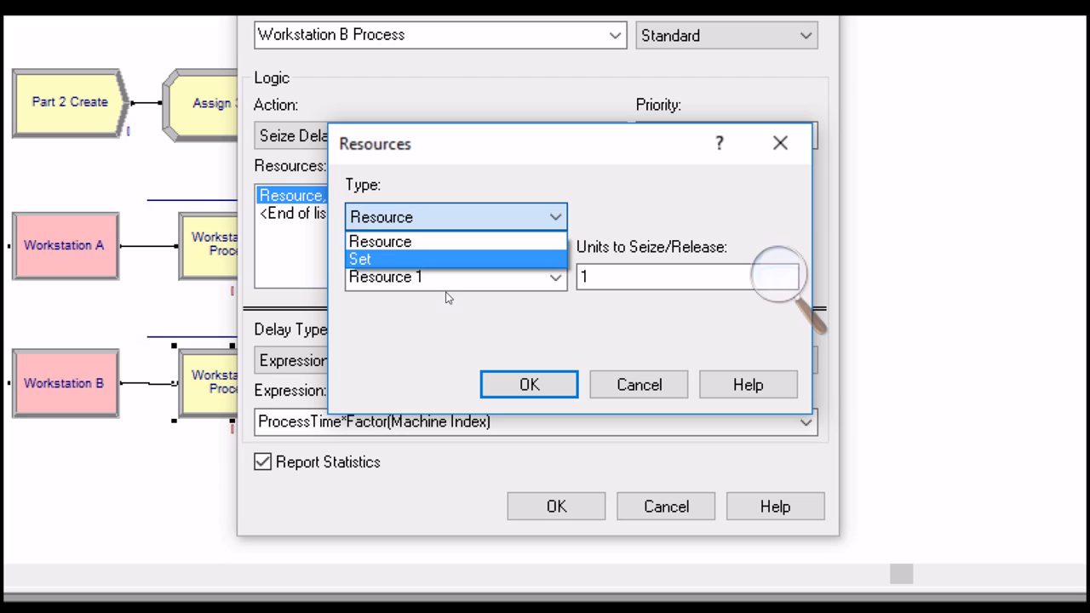
{"action": "left_click", "coordinate": [444, 259]}
{"action": "left_click", "coordinate": [555, 277]}
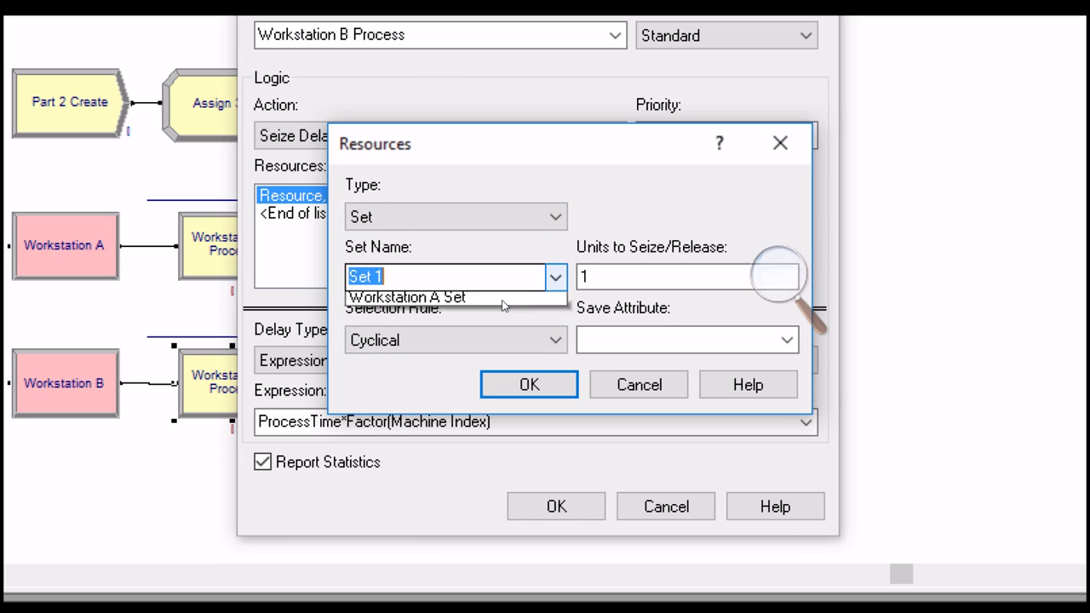
{"action": "left_click", "coordinate": [466, 322]}
{"action": "left_click_drag", "start_coordinate": [430, 279], "coordinate": [440, 281]}
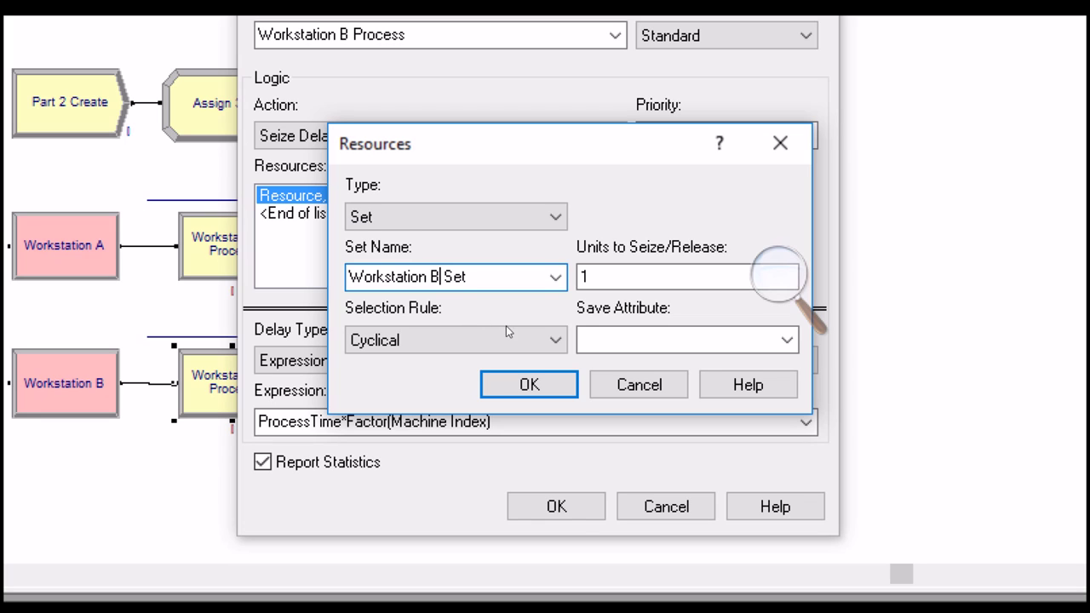
Step: Save the seized set member of Workstation B Set in the attribute Machine Index and accept the resource entry
{"action": "left_click", "coordinate": [616, 334]}
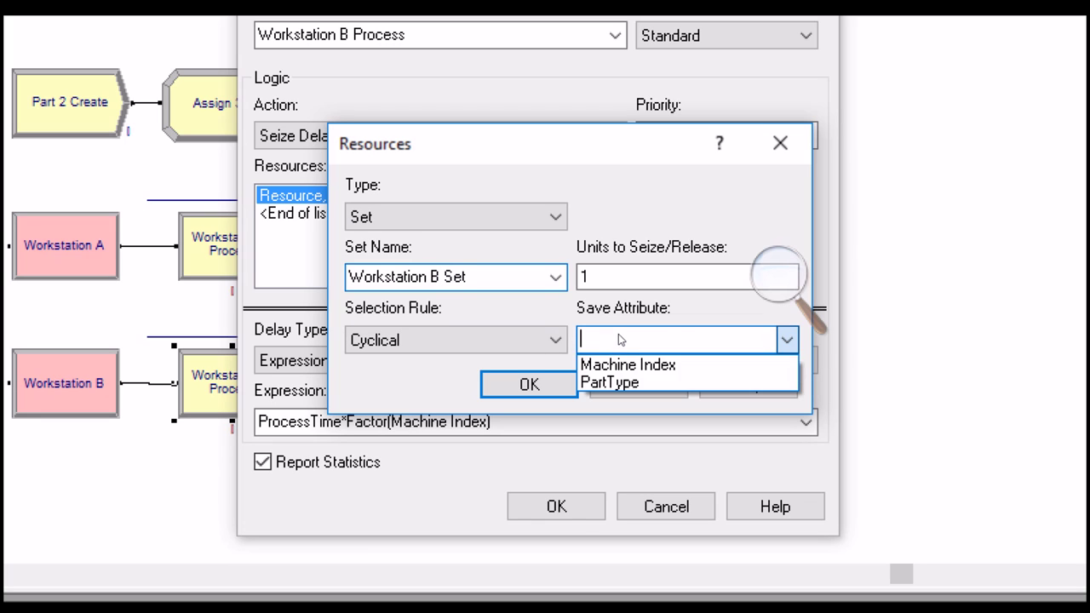
{"action": "key", "text": "Return"}
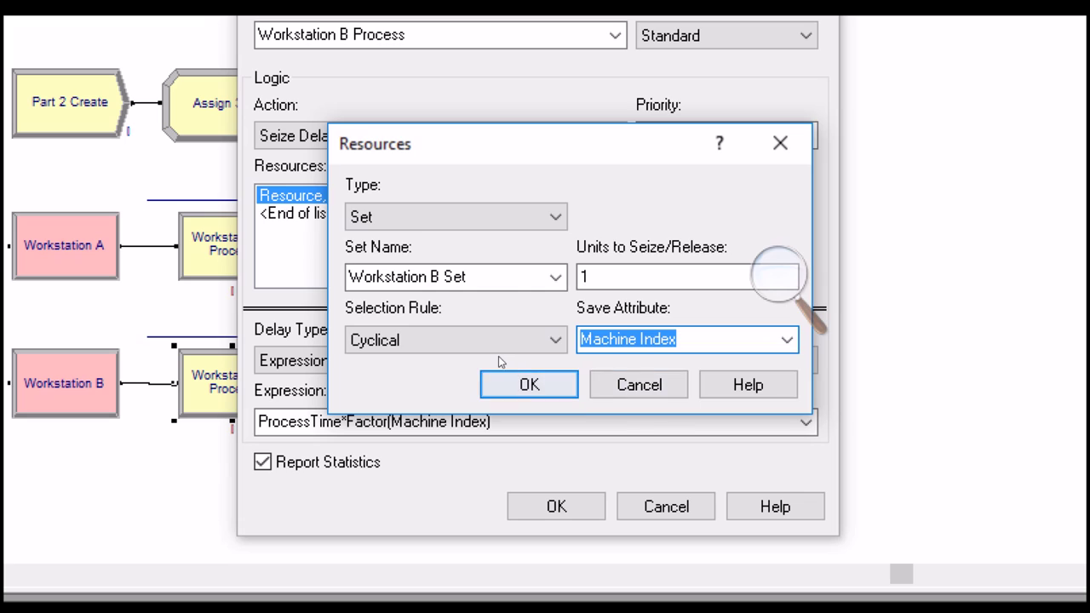
{"action": "left_click", "coordinate": [511, 383]}
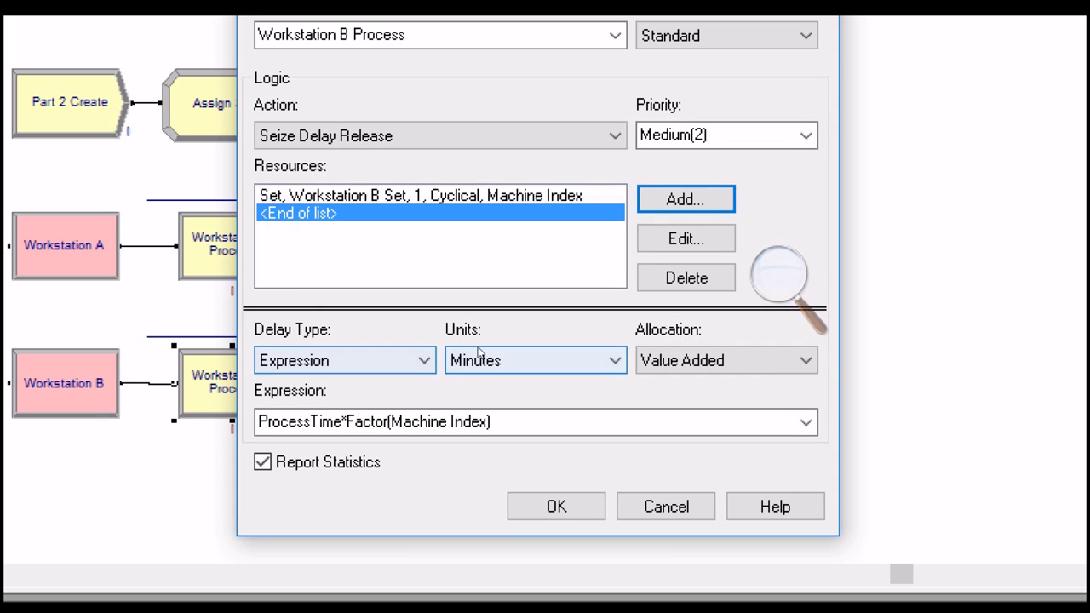
Step: Check the Factor term in the Workstation B delay expression and accept the process settings
{"action": "left_click", "coordinate": [349, 422]}
{"action": "left_click", "coordinate": [354, 422]}
{"action": "key", "text": "shift+Right"}
{"action": "key", "text": "shift+Right"}
{"action": "key", "text": "Left"}
{"action": "key", "text": "Left"}
{"action": "left_click_drag", "start_coordinate": [361, 421], "coordinate": [385, 422]}
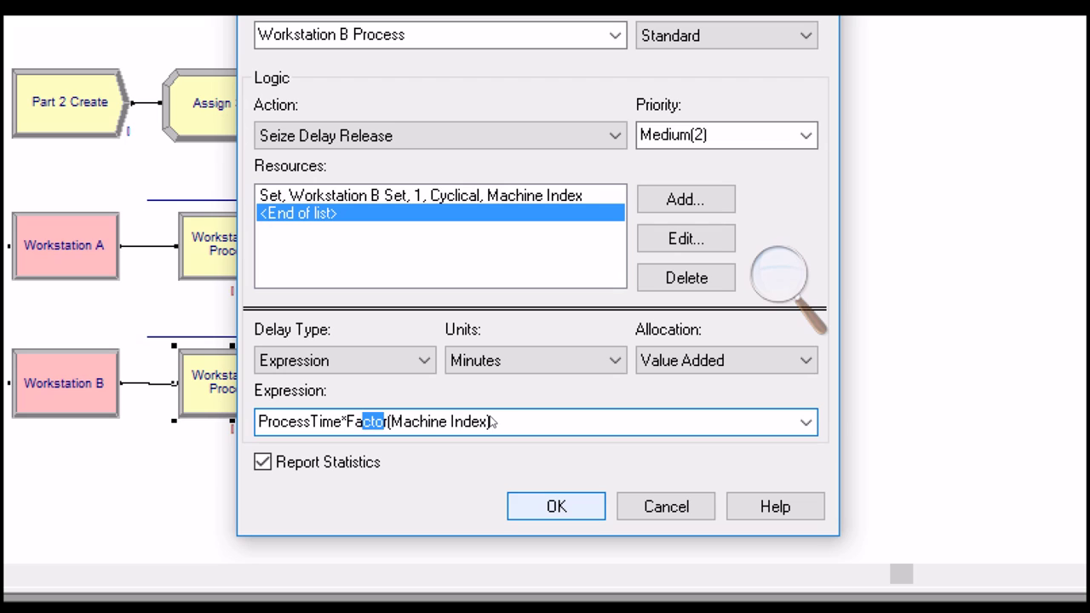
{"action": "left_click", "coordinate": [494, 420]}
{"action": "key", "text": "Return"}
{"action": "left_click", "coordinate": [383, 384]}
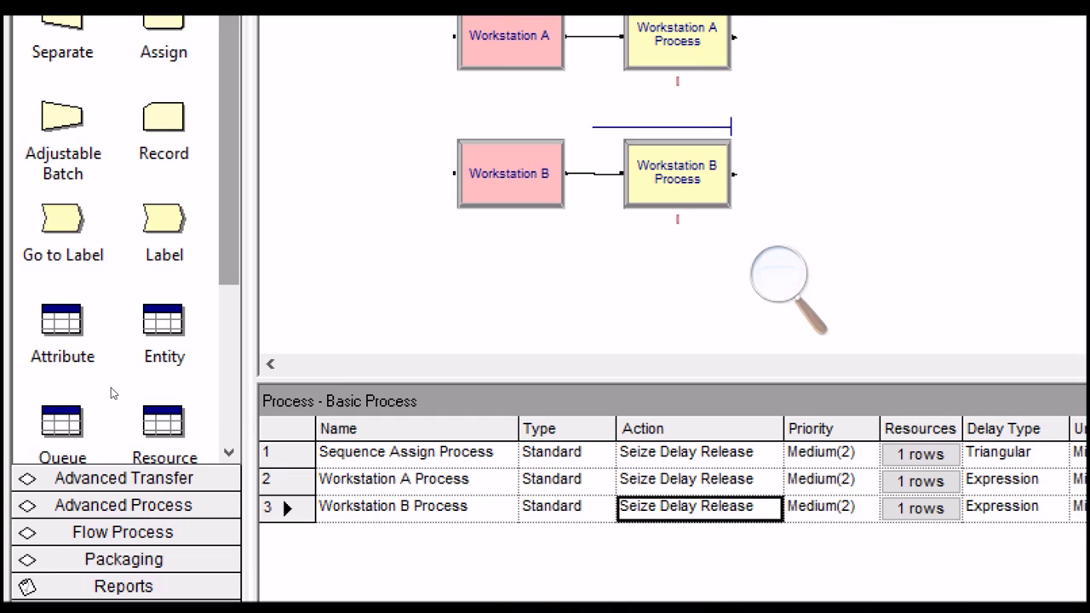
Step: Define a variable named Factor with 2 rows in the Variable data module
{"action": "scroll", "coordinate": [113, 392], "scroll_direction": "down", "scroll_amount": 5}
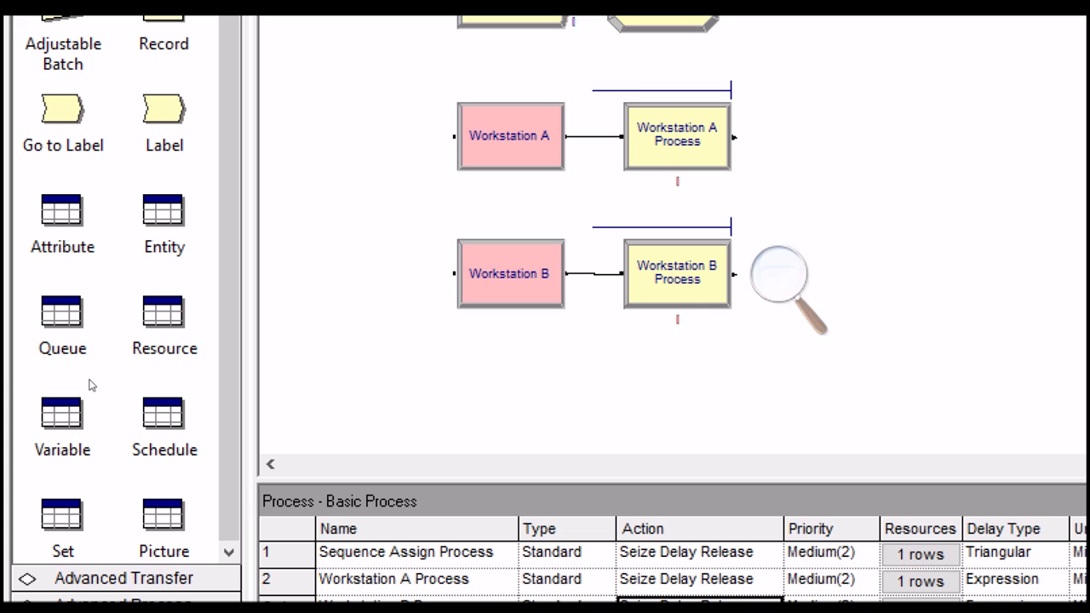
{"action": "left_click", "coordinate": [37, 439]}
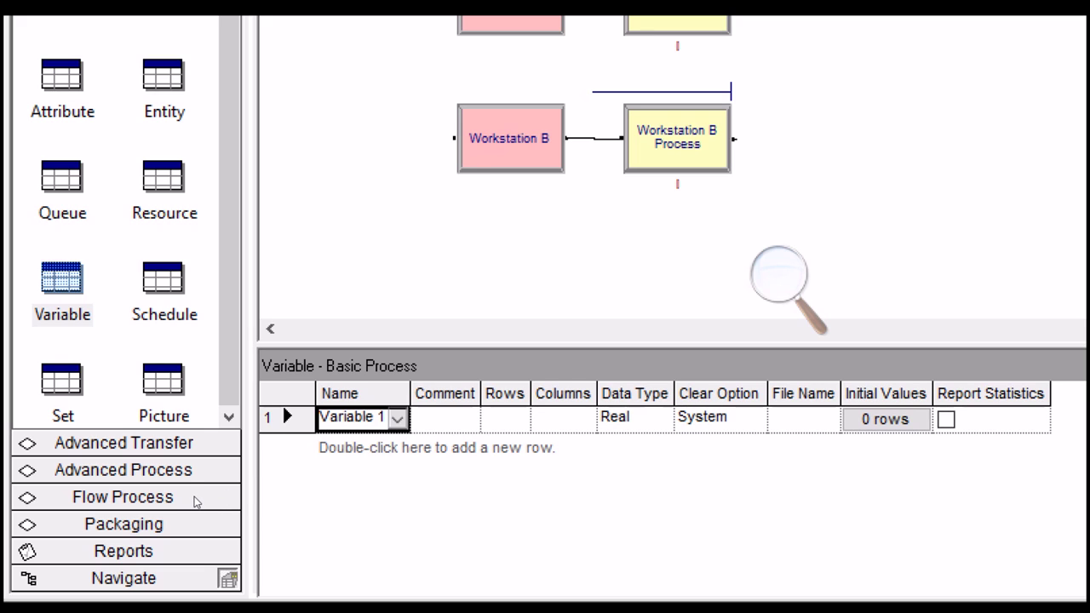
{"action": "type", "text": "Factor"}
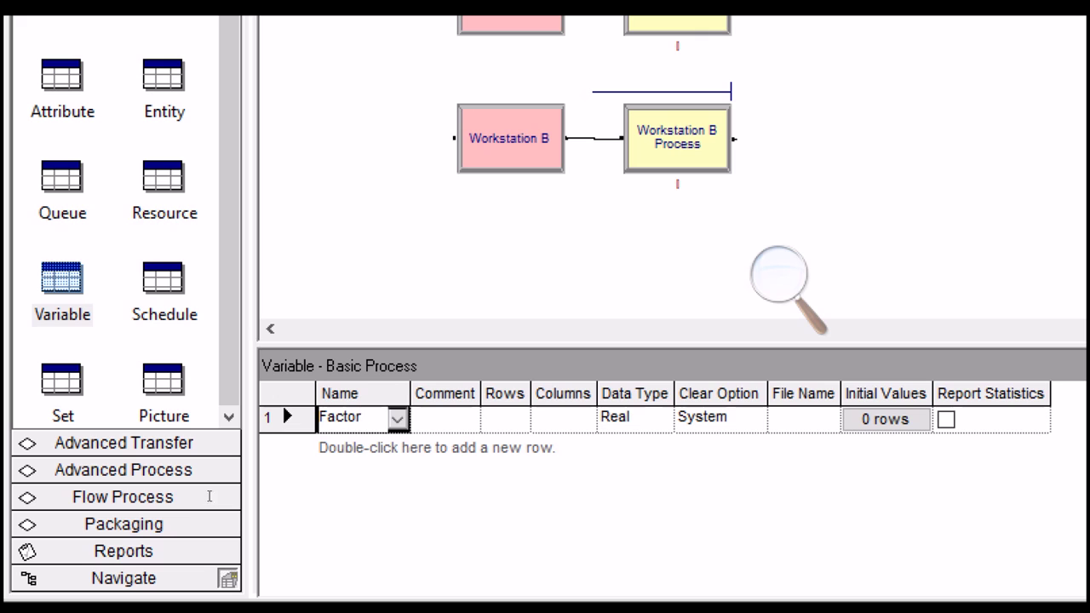
{"action": "key", "text": "Tab"}
{"action": "key", "text": "Tab"}
{"action": "type", "text": "2"}
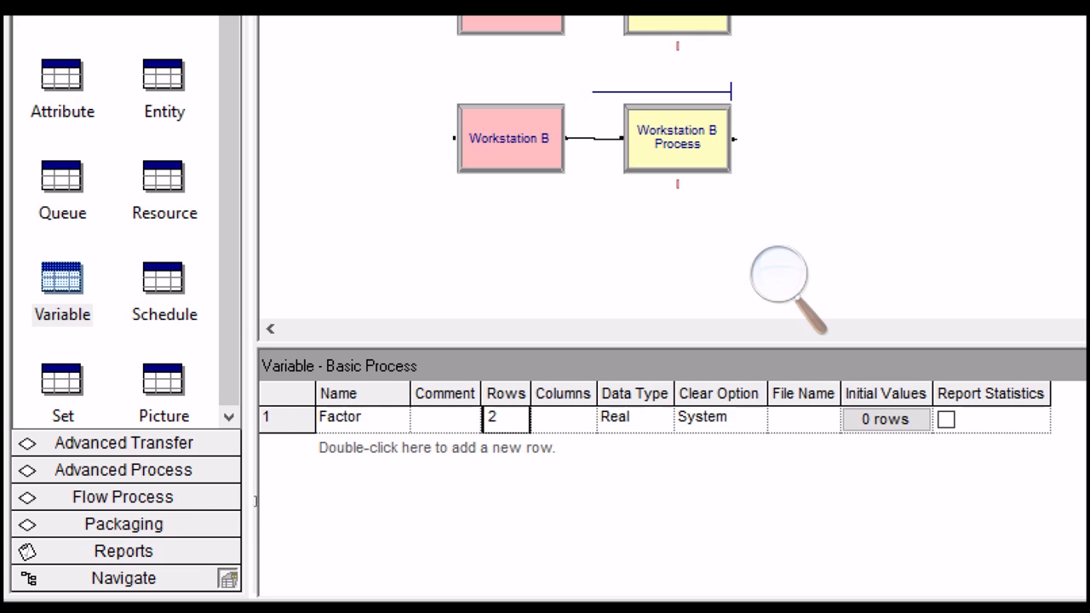
{"action": "left_click", "coordinate": [287, 504]}
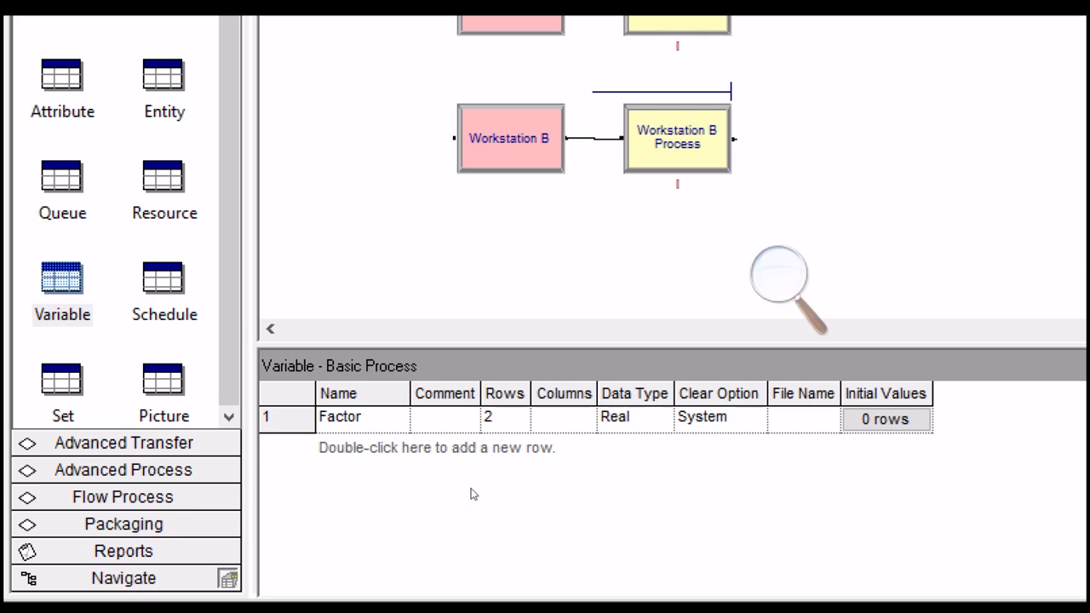
Step: Set the initial values of Factor to 1.0 for row 1 and 0.9 for row 2
{"action": "left_click", "coordinate": [885, 418]}
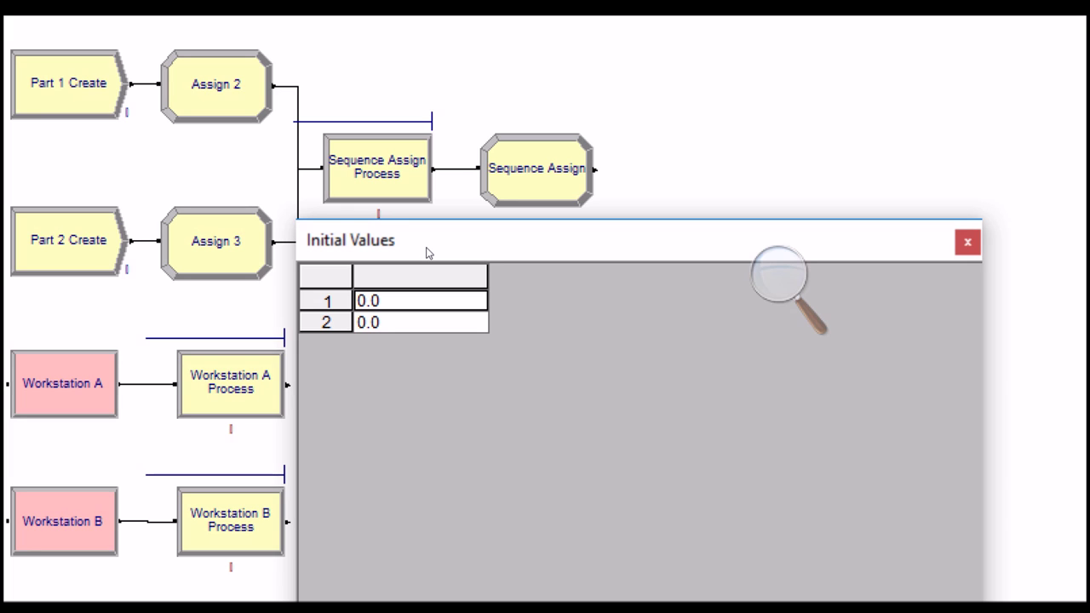
{"action": "type", "text": "1.0"}
{"action": "key", "text": "Down"}
{"action": "type", "text": "0.9"}
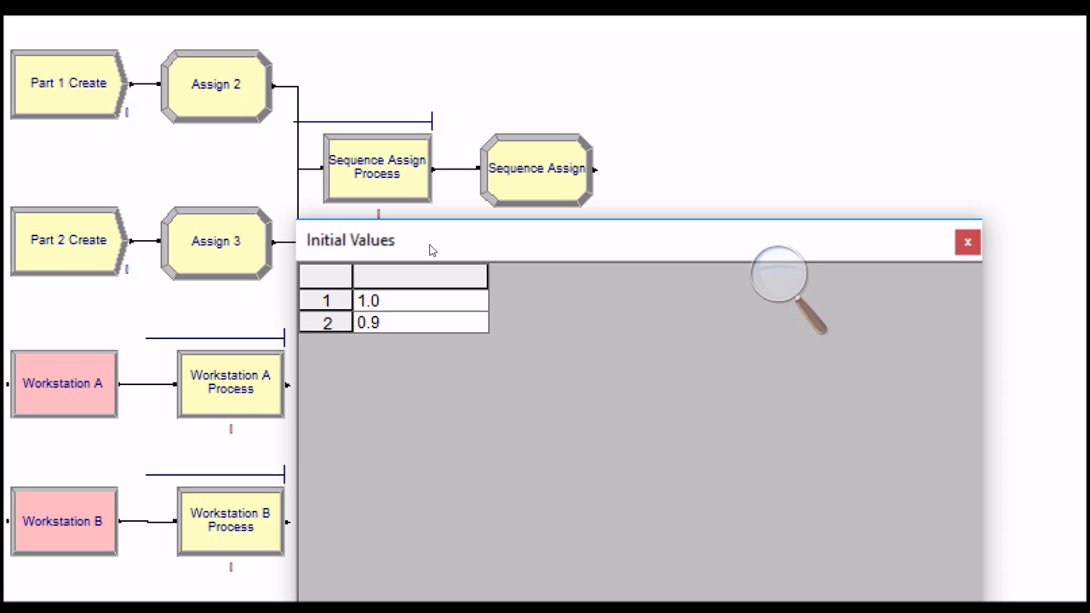
{"action": "key", "text": "Return"}
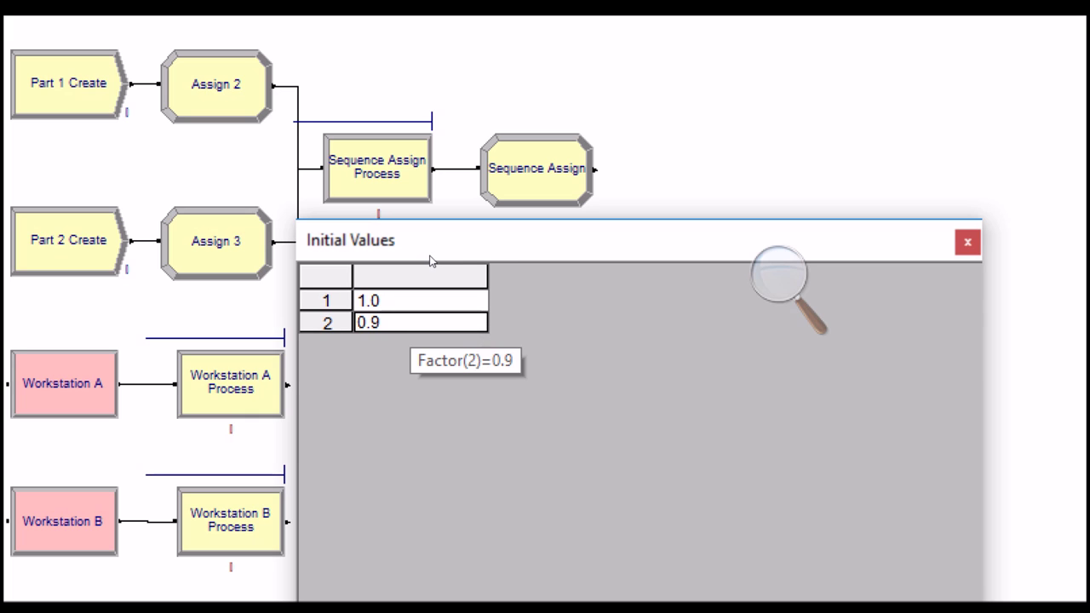
{"action": "key", "text": "Up"}
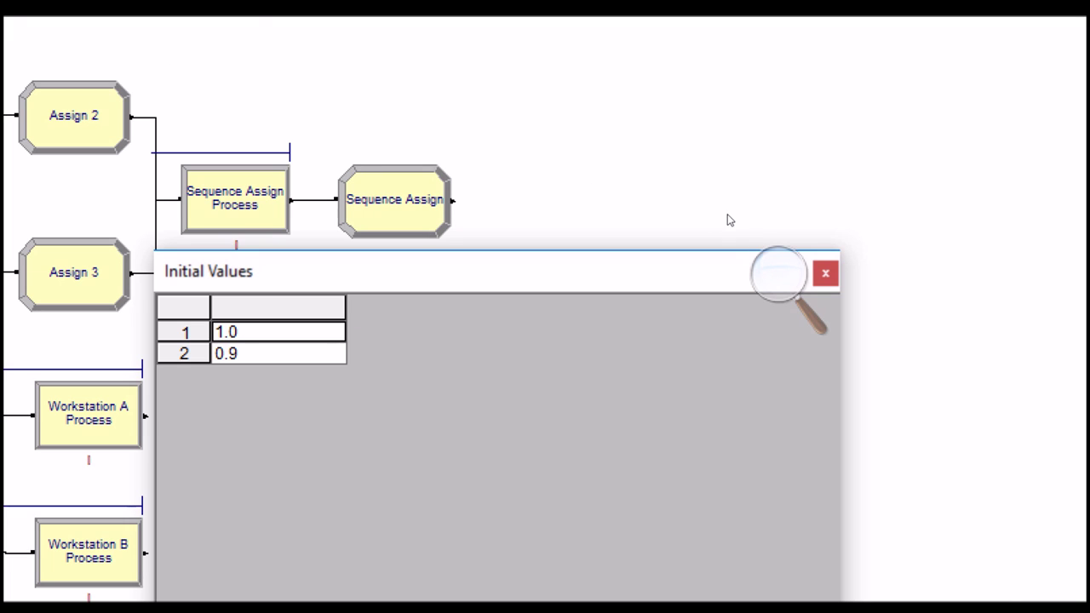
{"action": "left_click", "coordinate": [968, 242]}
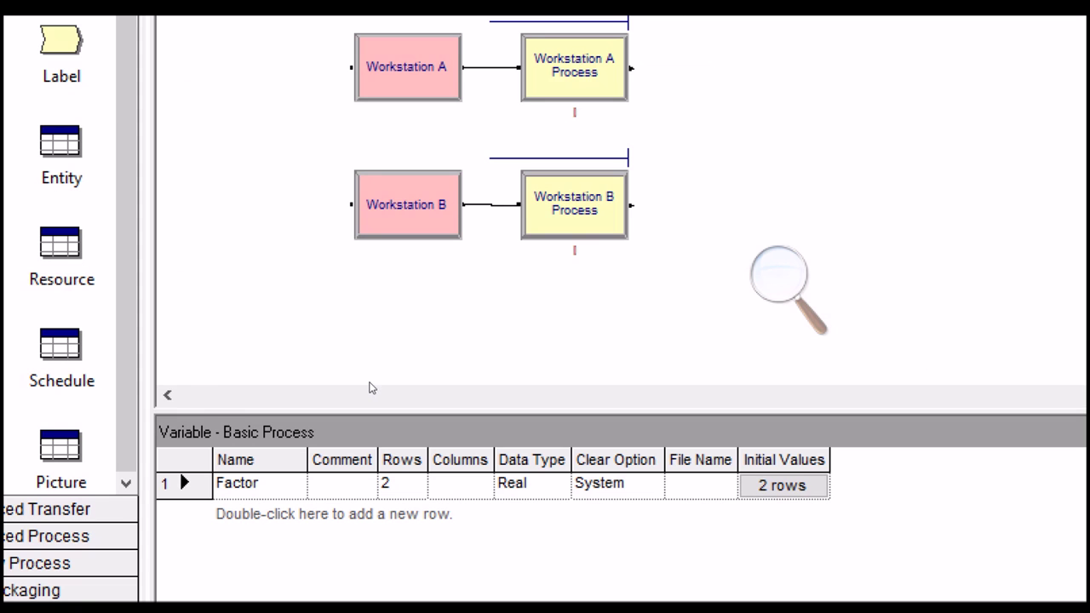
Step: Review how the Workstation A Process uses Factor in its delay expression and the machine set in its resource entry
{"action": "left_click", "coordinate": [348, 285]}
{"action": "double_click", "coordinate": [348, 285]}
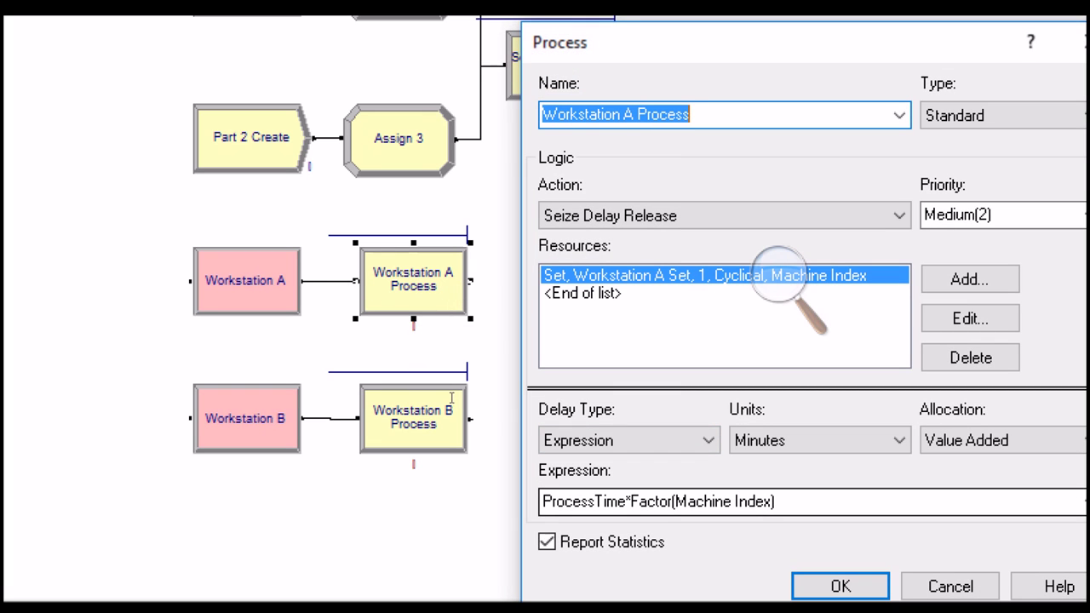
{"action": "left_click", "coordinate": [638, 502]}
{"action": "left_click", "coordinate": [639, 501]}
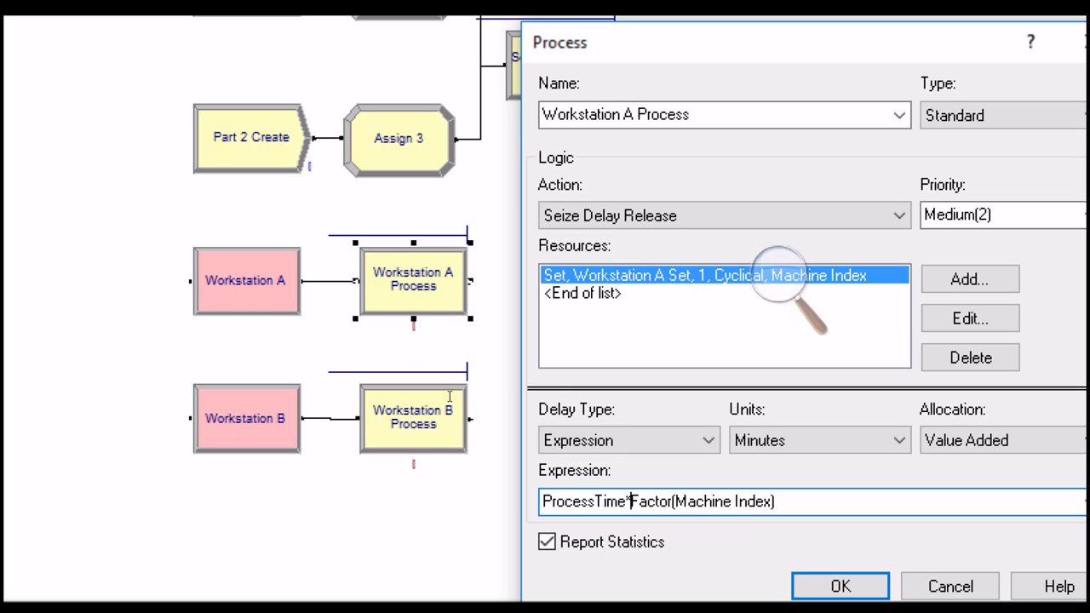
{"action": "key", "text": "shift+End"}
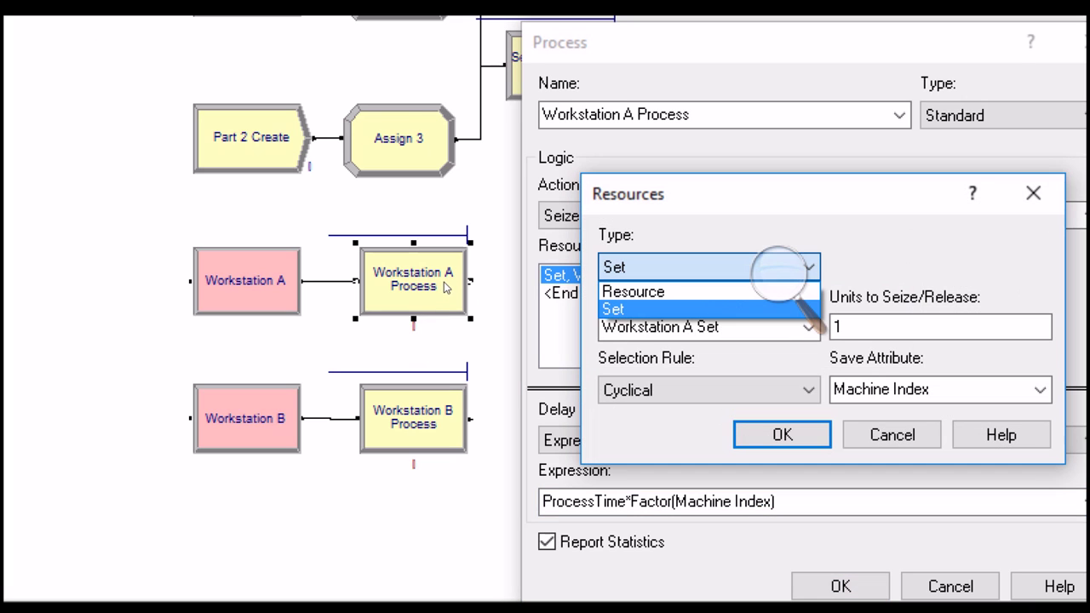
{"action": "left_click", "coordinate": [708, 268]}
{"action": "left_click", "coordinate": [706, 327]}
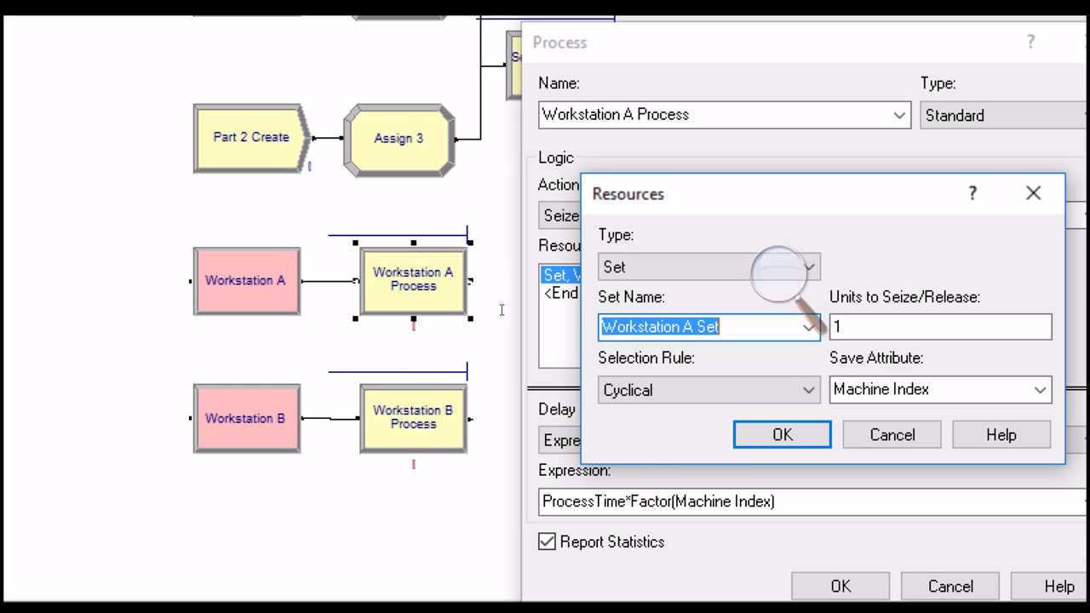
{"action": "key", "text": "Return"}
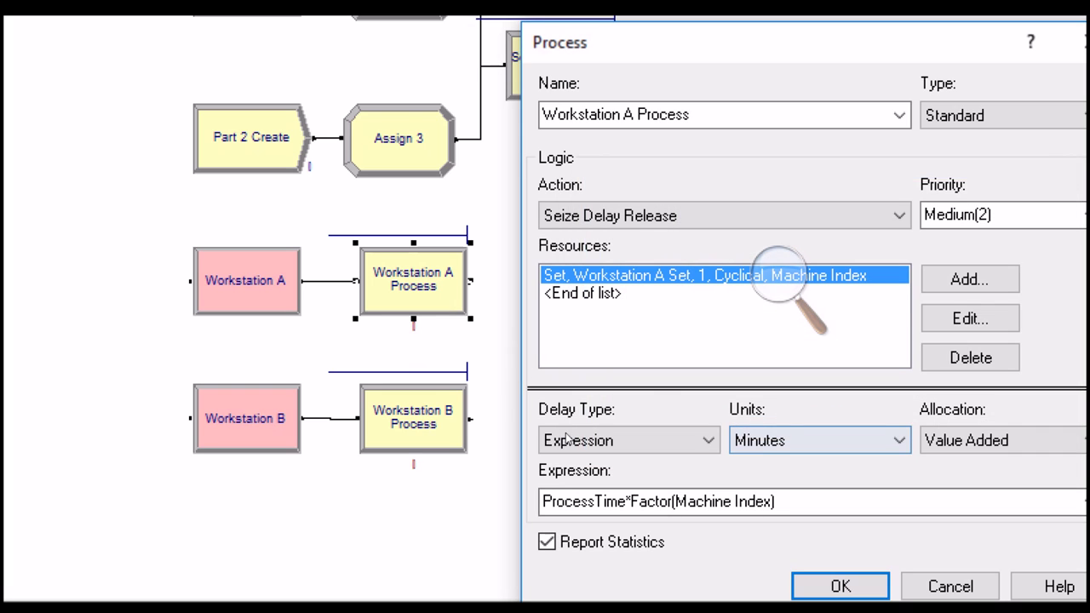
{"action": "key", "text": "Return"}
{"action": "left_click", "coordinate": [375, 404]}
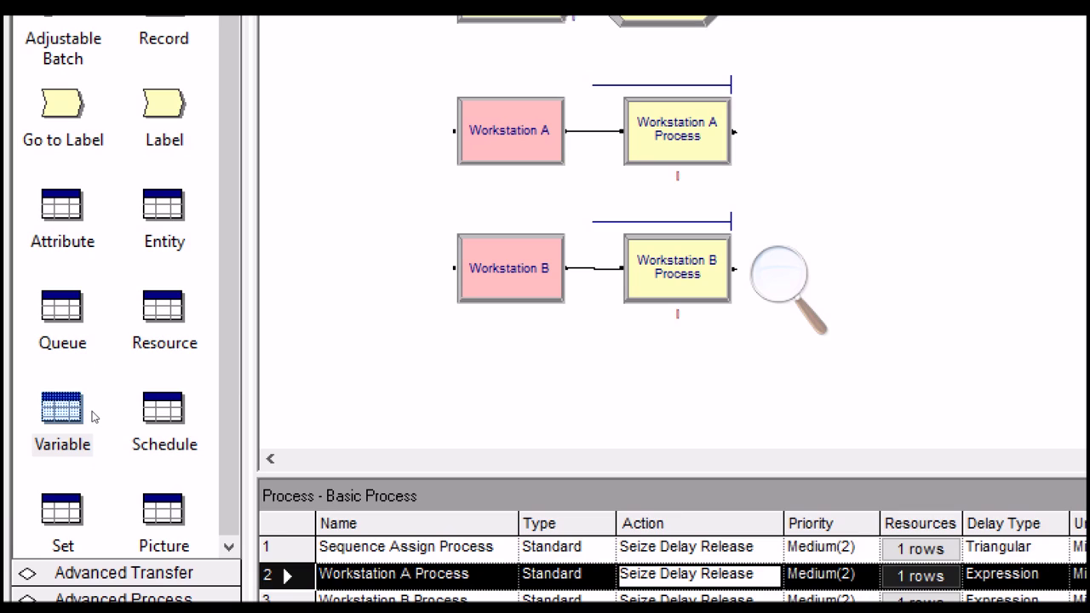
Step: Set the capacity of the Fork Trucks resource to 2 in the Resource data module
{"action": "left_click", "coordinate": [164, 313]}
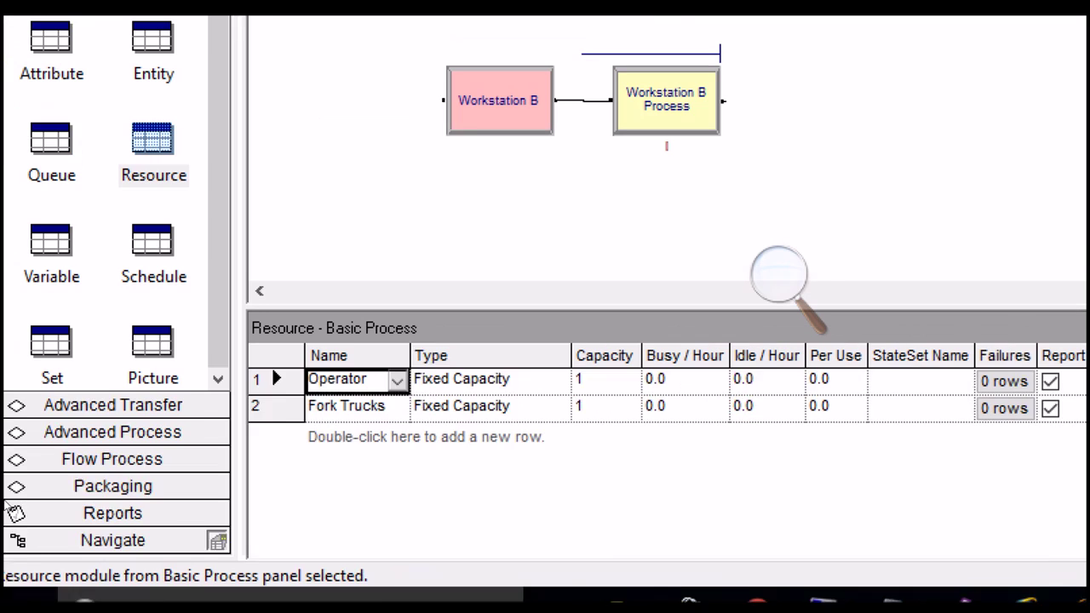
{"action": "left_click", "coordinate": [609, 420]}
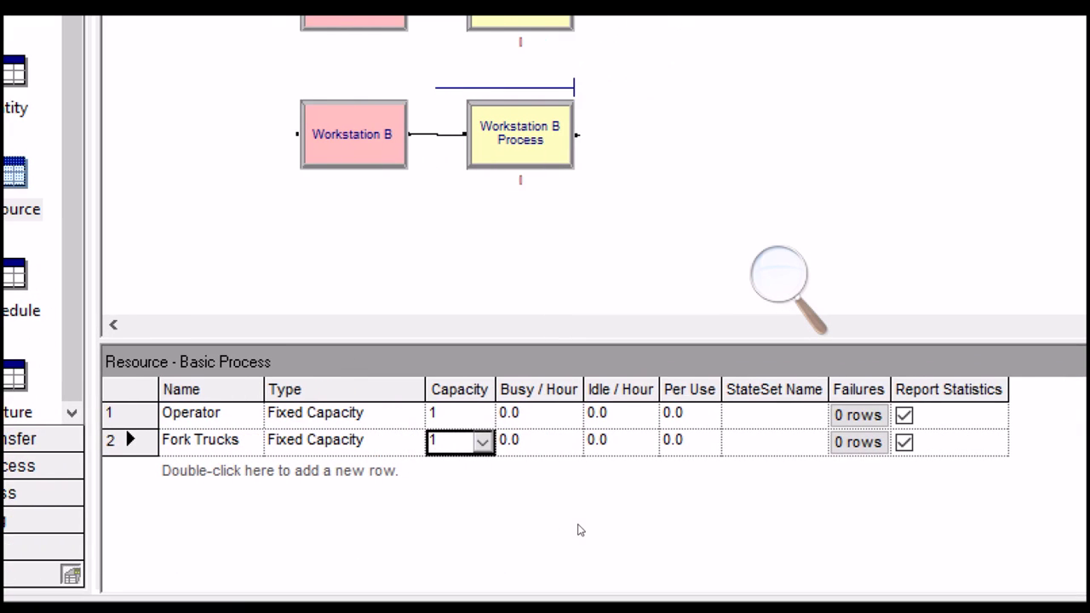
{"action": "type", "text": "2"}
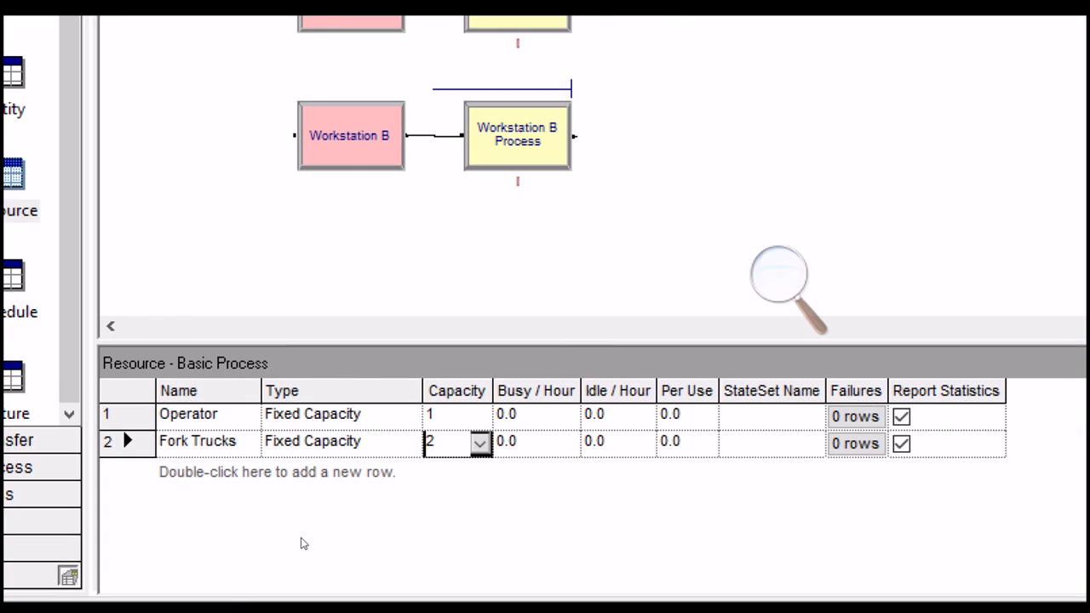
{"action": "left_click", "coordinate": [263, 510]}
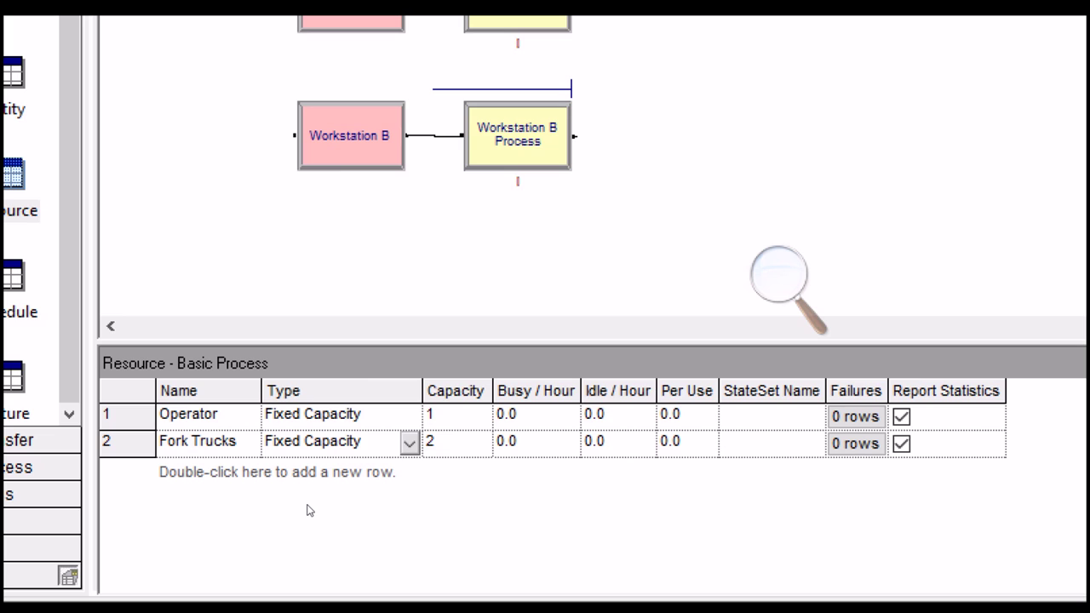
{"action": "left_click", "coordinate": [307, 506]}
{"action": "left_click", "coordinate": [198, 506]}
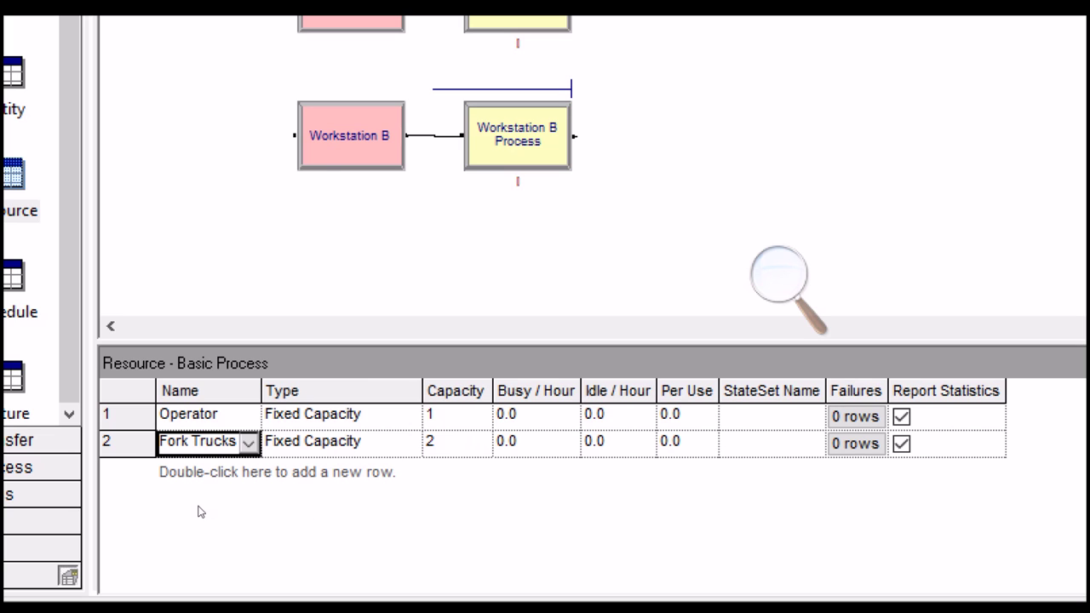
Step: Add four new resource rows below Fork Trucks
{"action": "double_click", "coordinate": [260, 529]}
{"action": "double_click", "coordinate": [263, 551]}
{"action": "double_click", "coordinate": [262, 551]}
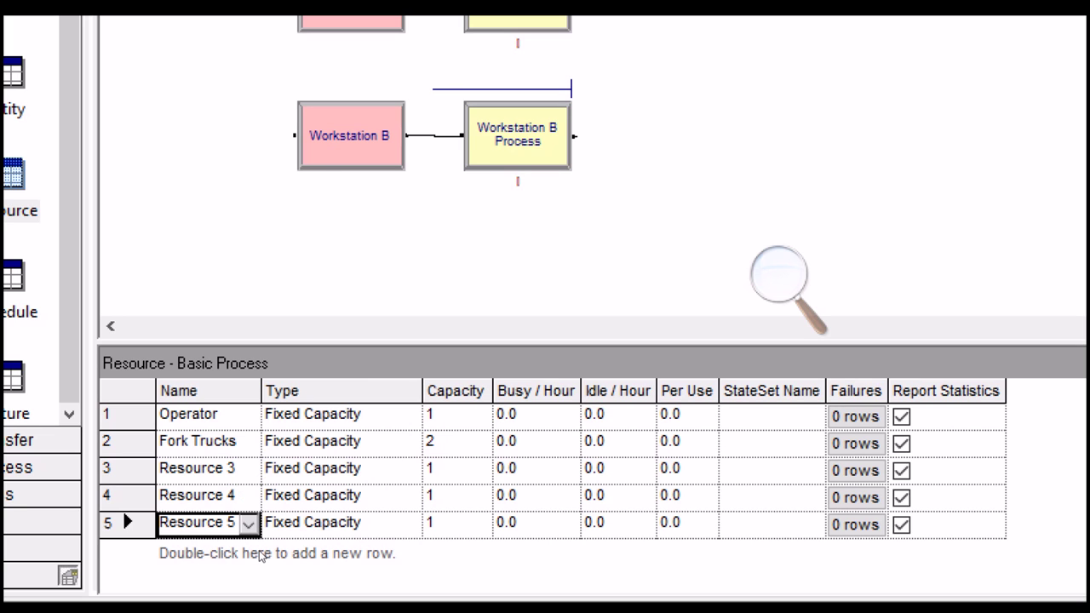
{"action": "double_click", "coordinate": [256, 564]}
Step: Rename the resource in row 3 as Machine 1 Old and widen the Name column to fit
{"action": "key", "text": "Up"}
{"action": "key", "text": "Up"}
{"action": "key", "text": "Up"}
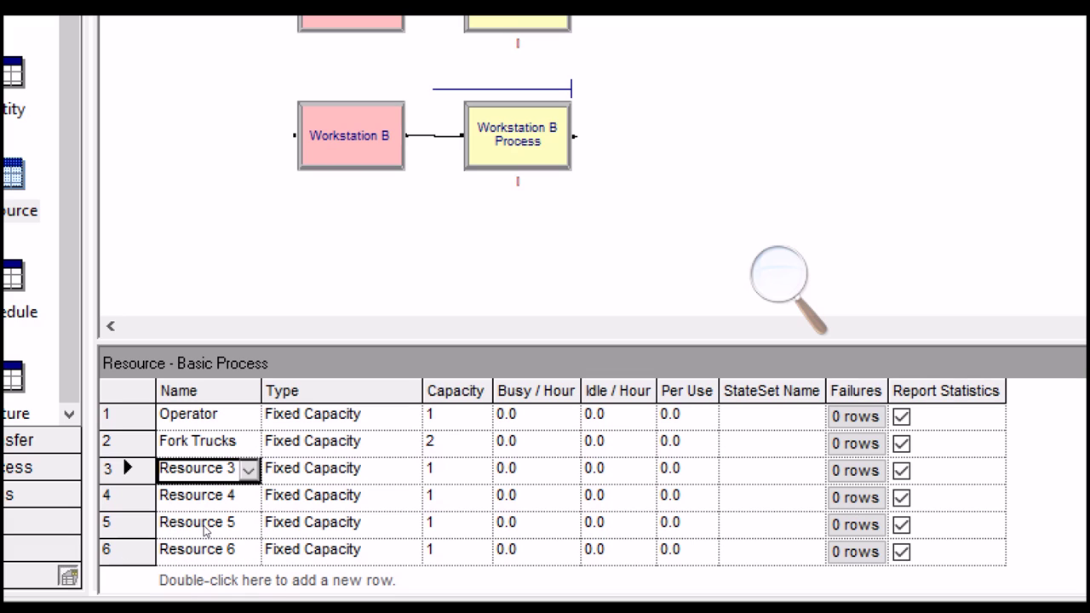
{"action": "type", "text": "Machine"}
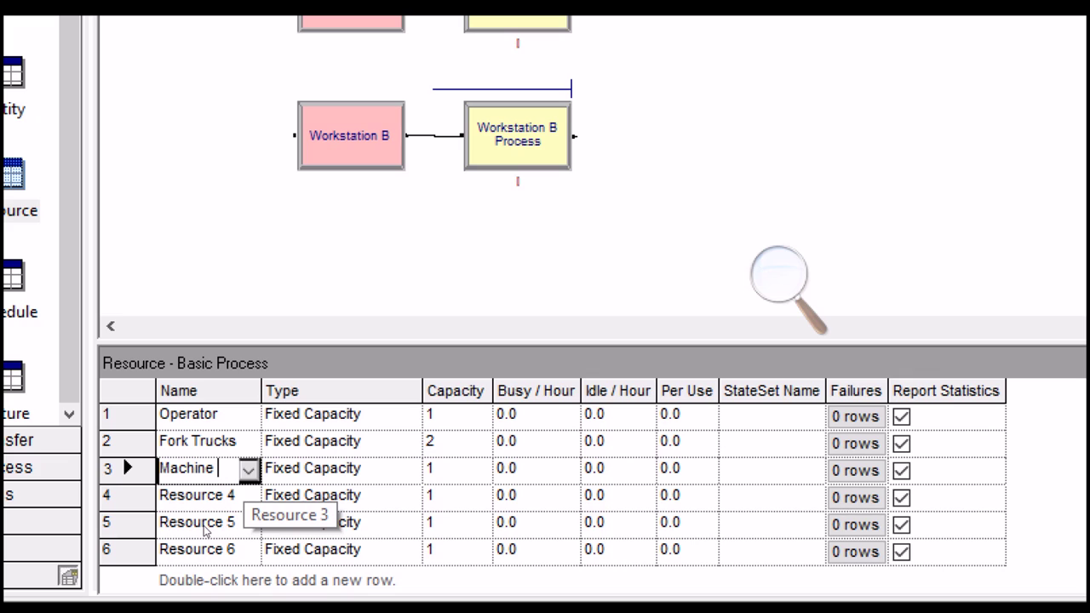
{"action": "type", "text": "1"}
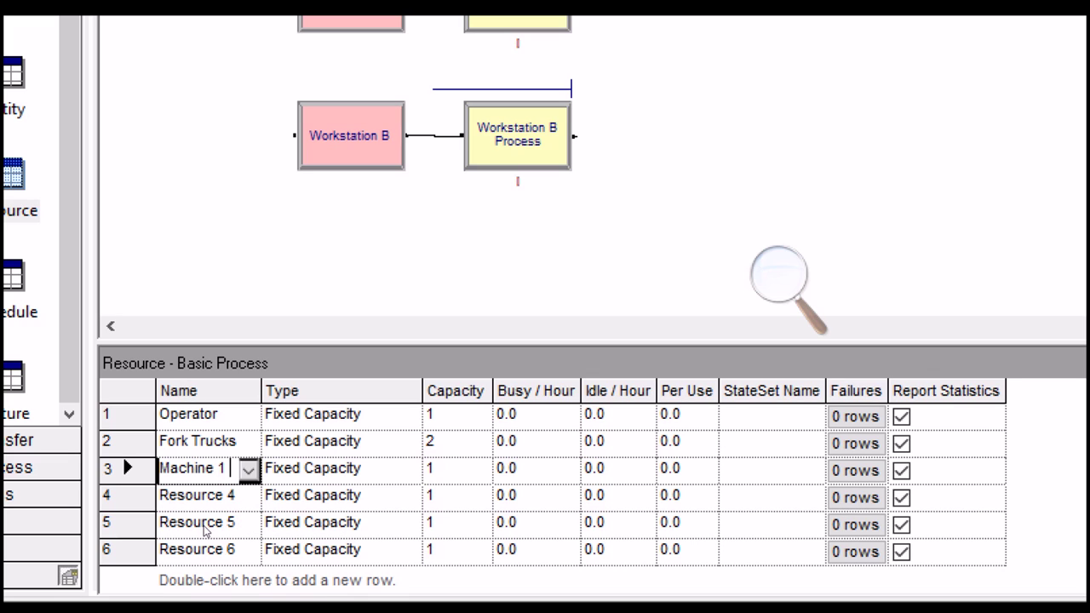
{"action": "key", "text": "Tab"}
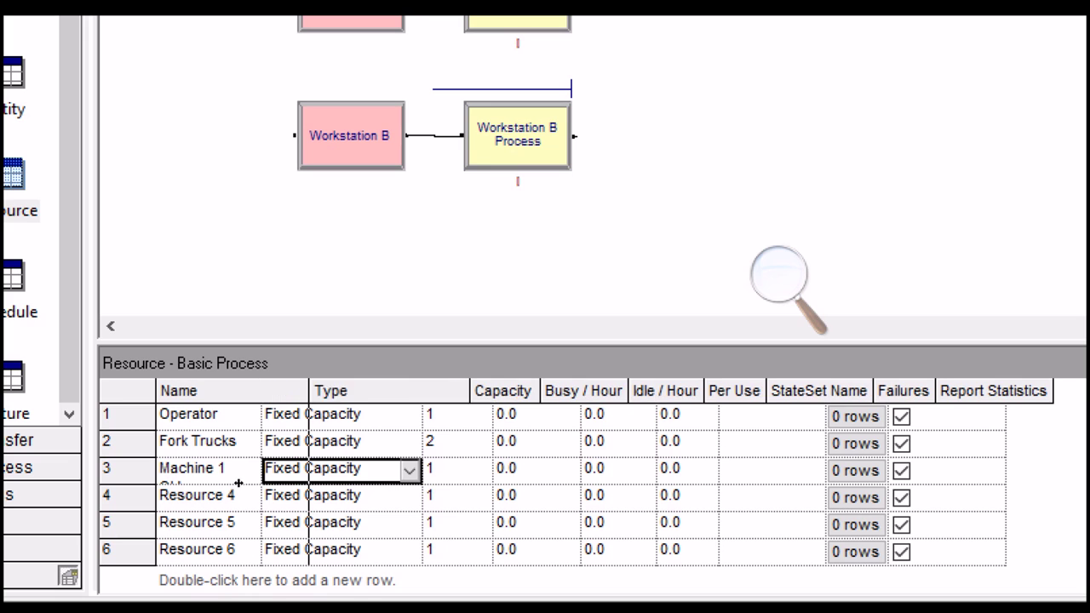
Step: Begin renaming the resource in row 4 with a name starting with M
{"action": "key", "text": "Down"}
{"action": "key", "text": "shift+Tab"}
{"action": "type", "text": "M"}
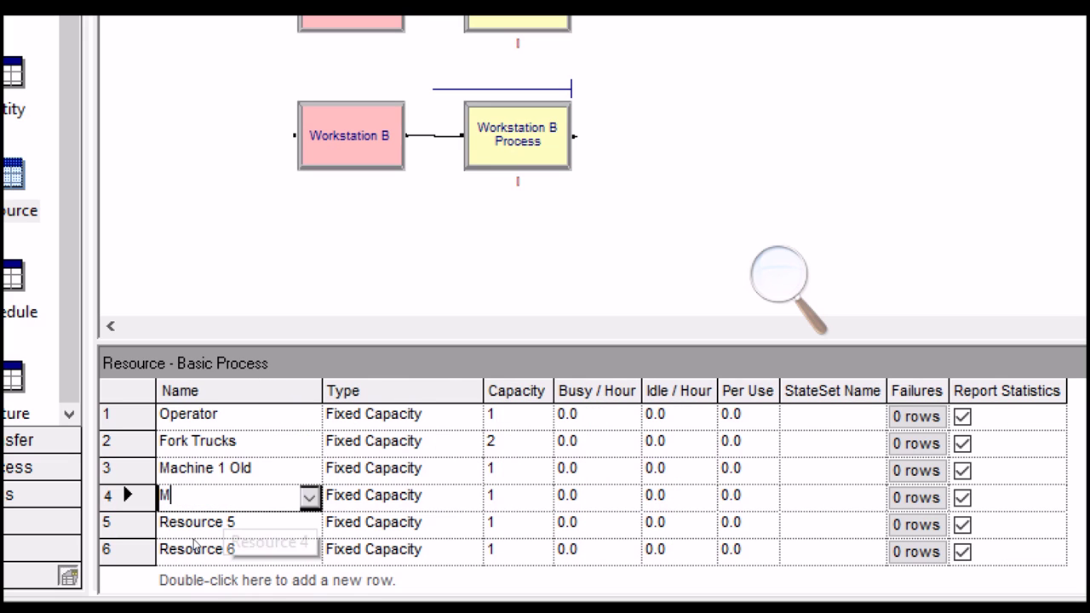
Step: Rename the fourth resource as Machine 1 new and the fifth resource as Machine 2 Old
{"action": "type", "text": "achine 1 new"}
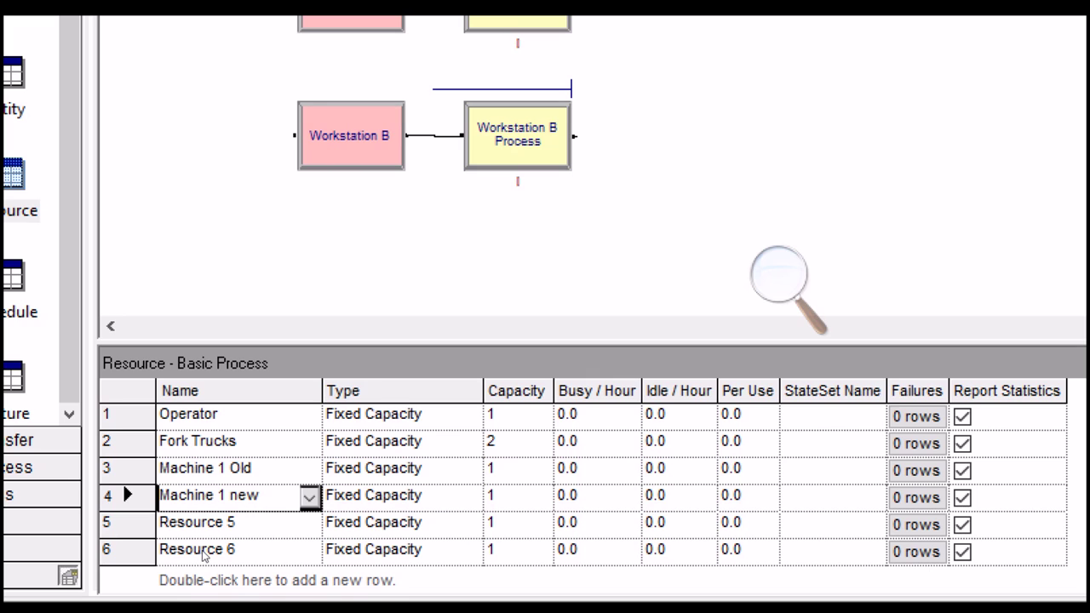
{"action": "key", "text": "Down"}
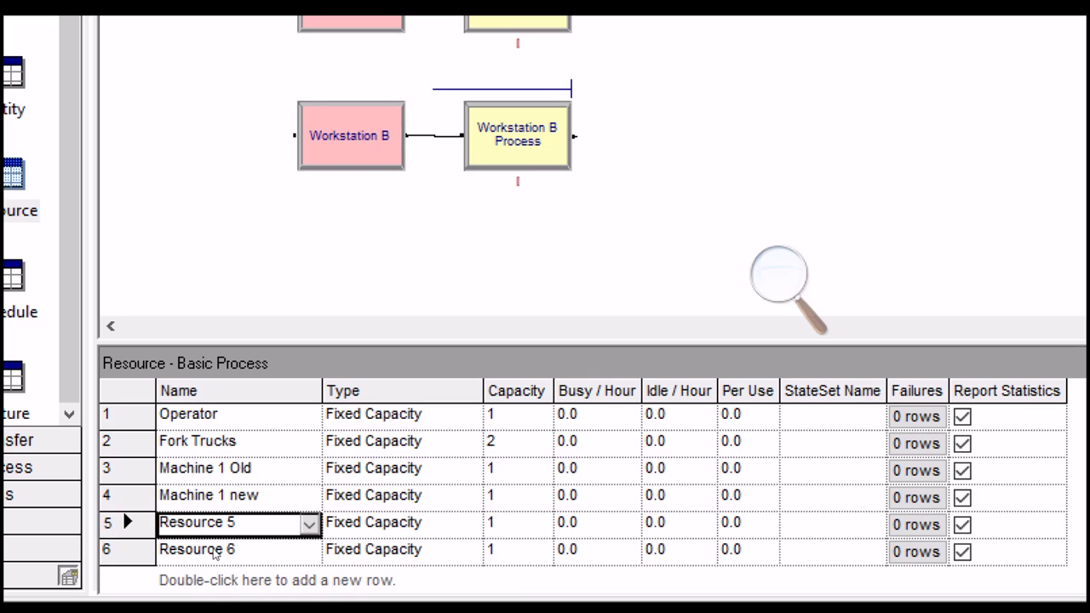
{"action": "type", "text": "Majcine"}
{"action": "key", "text": "BackSpace"}
{"action": "key", "text": "BackSpace"}
{"action": "key", "text": "BackSpace"}
{"action": "type", "text": "hine"}
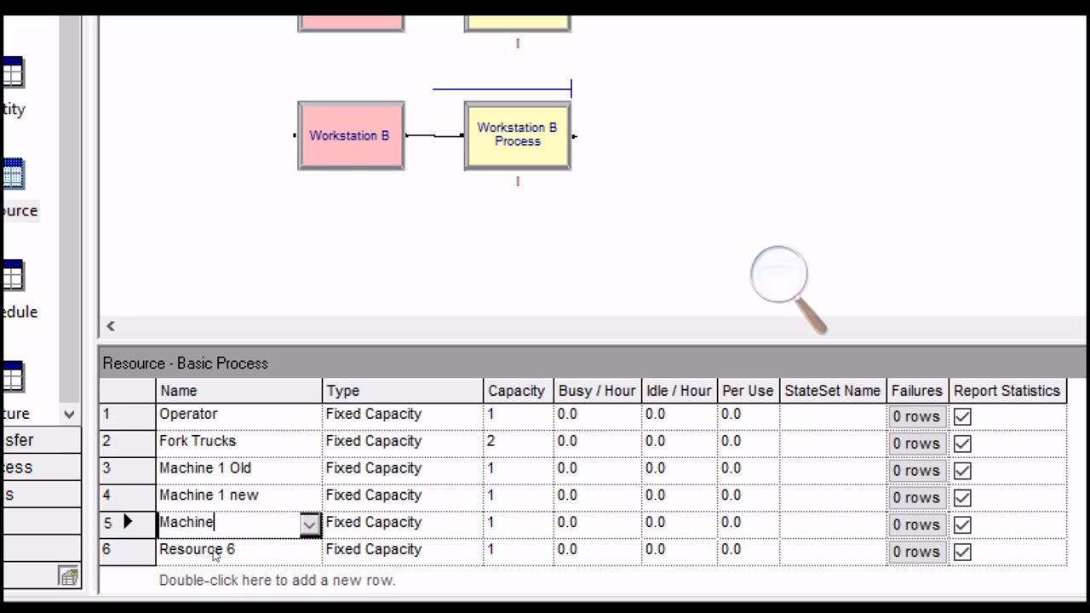
{"action": "type", "text": " 2 Old"}
Step: Correct the fourth resource's name to Machine 1 New and rename the sixth resource as Machine 2 New
{"action": "key", "text": "Up"}
{"action": "key", "text": "ctrl+Left"}
{"action": "key", "text": "shift+Right"}
{"action": "type", "text": "N"}
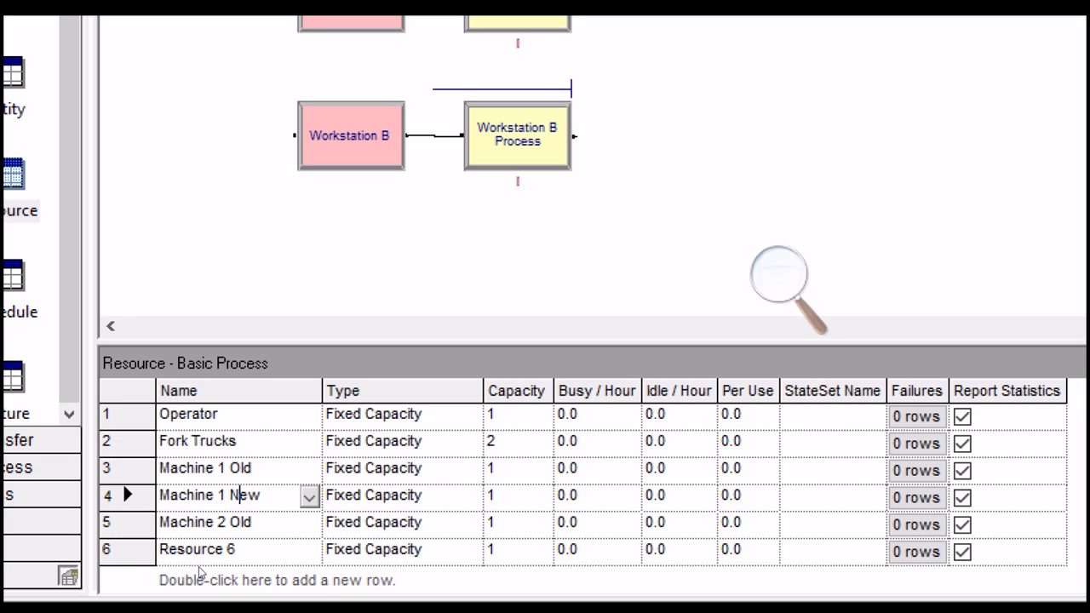
{"action": "key", "text": "Down"}
{"action": "key", "text": "Down"}
{"action": "type", "text": "Mach"}
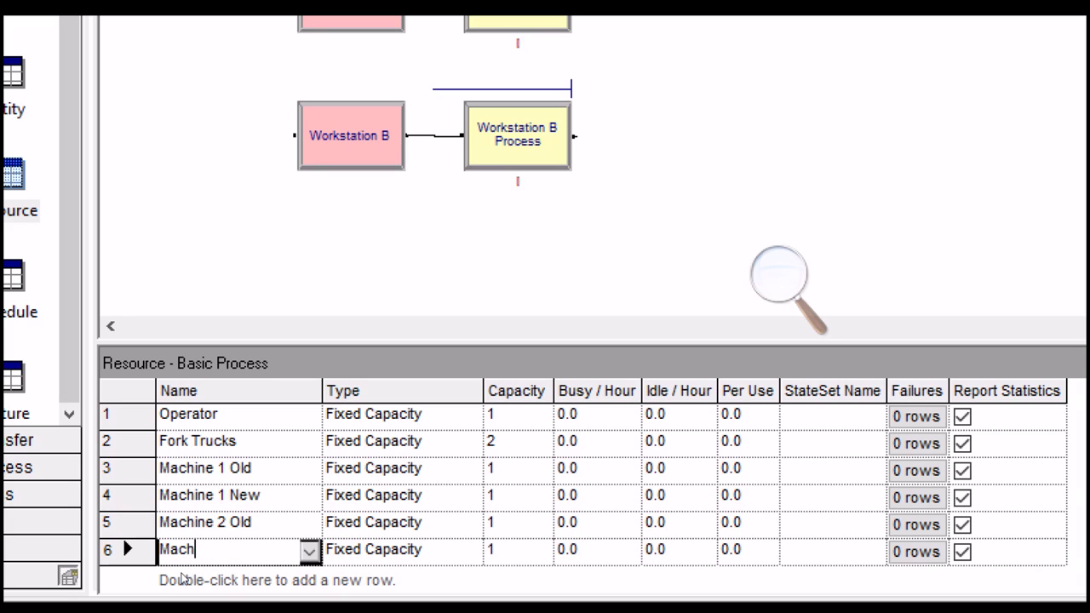
{"action": "type", "text": "ine 2 New"}
Step: Check the capacities and names of the four machine resources in the resource table
{"action": "key", "text": "Right"}
{"action": "key", "text": "Right"}
{"action": "key", "text": "Up"}
{"action": "key", "text": "Up"}
{"action": "key", "text": "Up"}
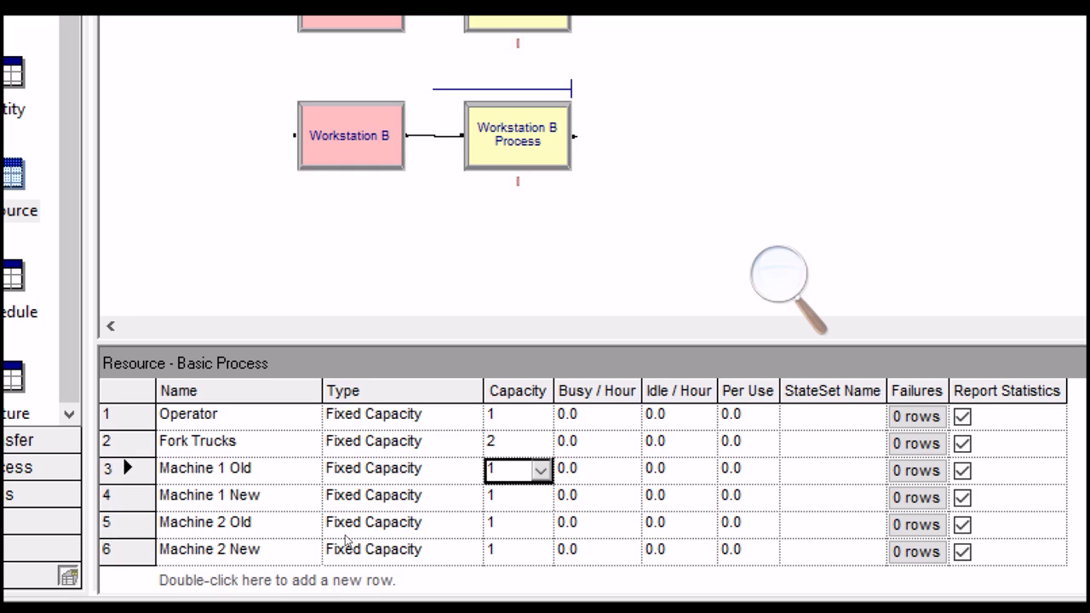
{"action": "key", "text": "Down"}
{"action": "key", "text": "Down"}
{"action": "key", "text": "Down"}
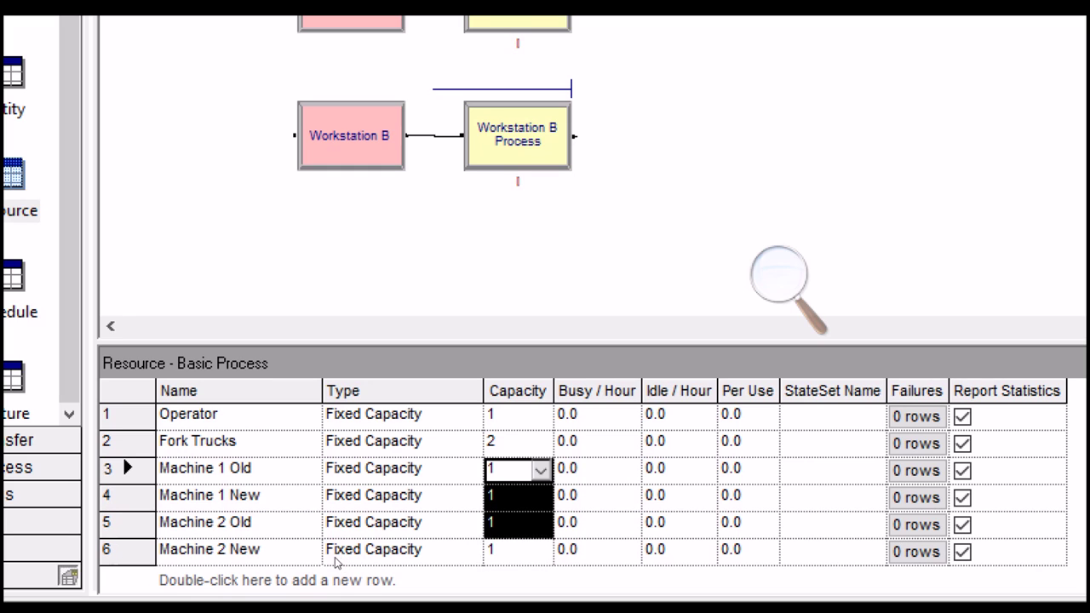
{"action": "left_click_drag", "start_coordinate": [518, 524], "coordinate": [518, 550]}
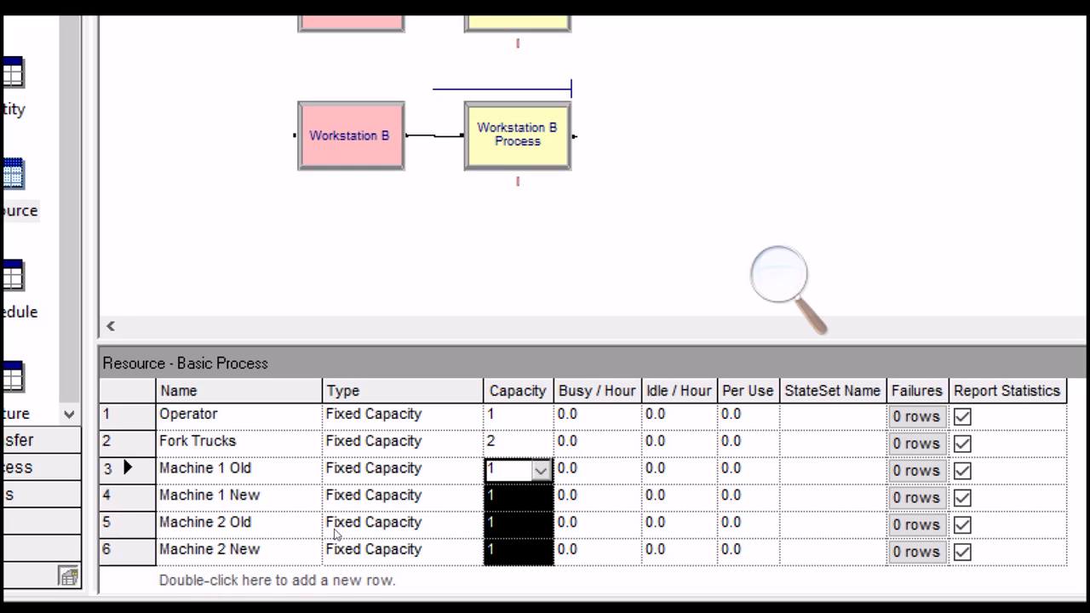
{"action": "left_click_drag", "start_coordinate": [209, 470], "coordinate": [208, 530]}
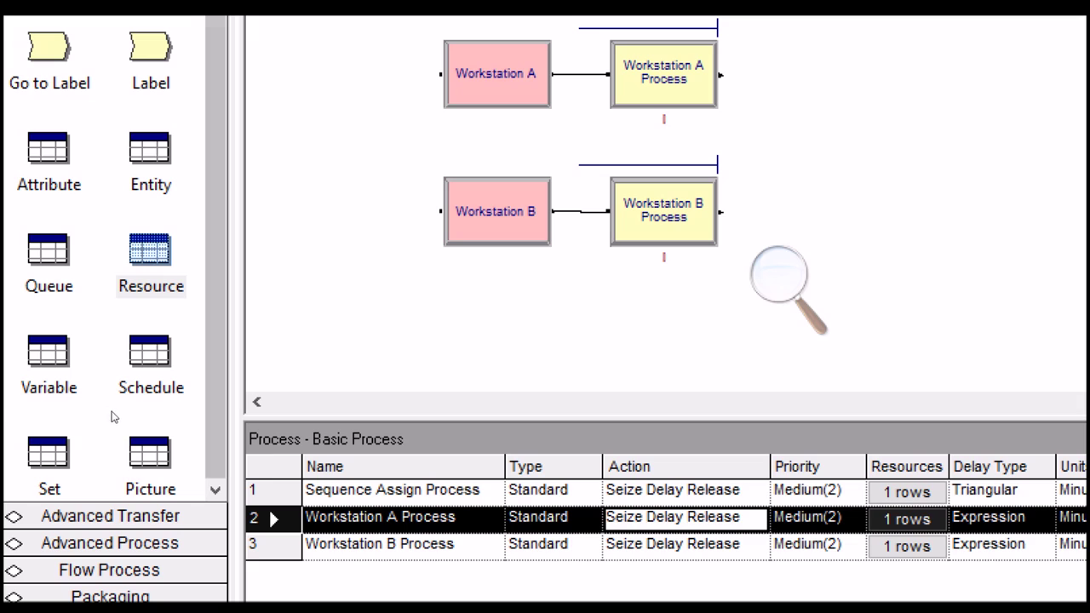
Step: Add Machine 1 Old and Machine 1 New as members of Workstation A Set in the set table
{"action": "left_click", "coordinate": [30, 490]}
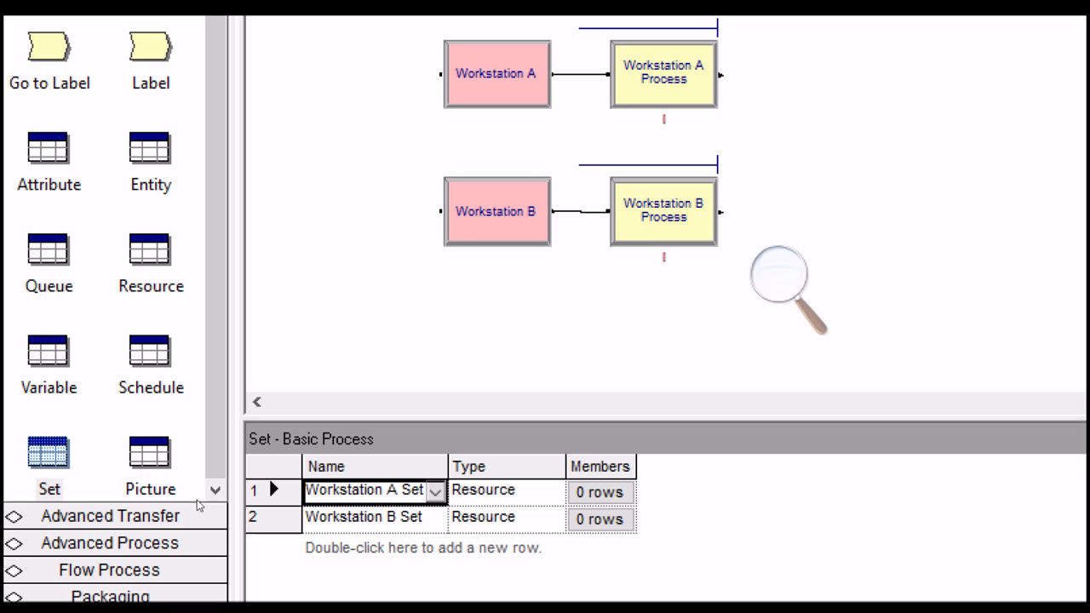
{"action": "left_click", "coordinate": [349, 516]}
{"action": "left_click", "coordinate": [349, 491]}
{"action": "left_click", "coordinate": [362, 517]}
{"action": "left_click", "coordinate": [375, 491]}
{"action": "left_click", "coordinate": [486, 491]}
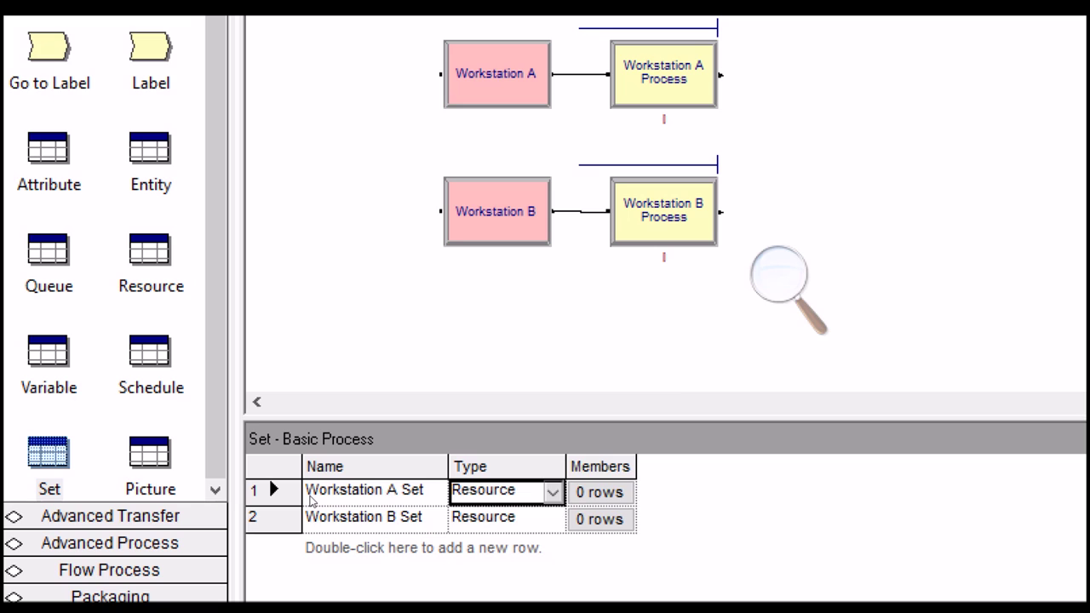
{"action": "left_click", "coordinate": [600, 492]}
{"action": "left_click_drag", "start_coordinate": [671, 327], "coordinate": [521, 257]}
{"action": "double_click", "coordinate": [541, 319]}
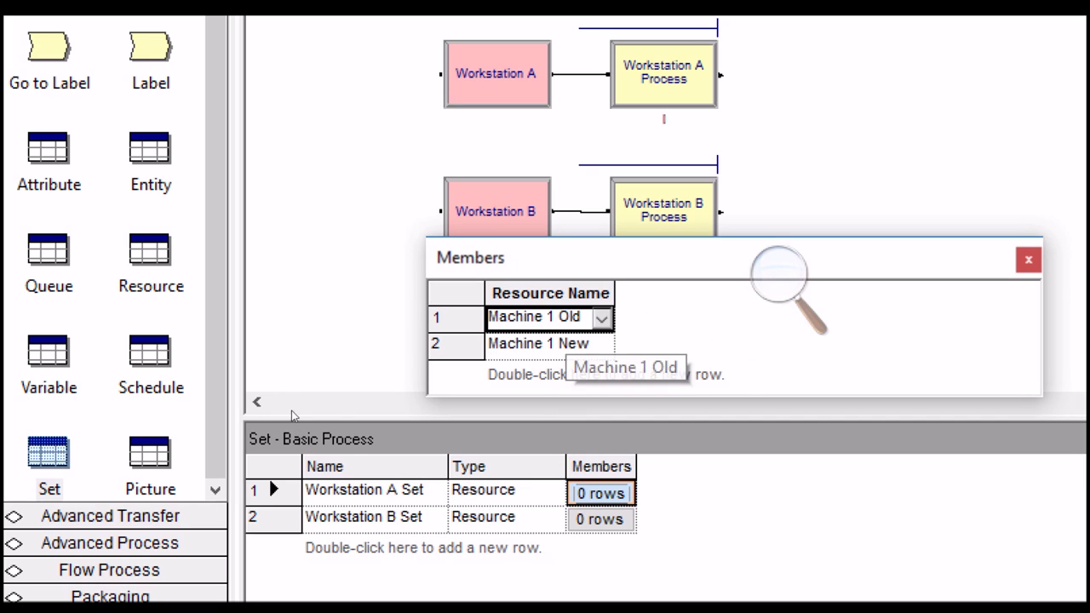
{"action": "key", "text": "Down"}
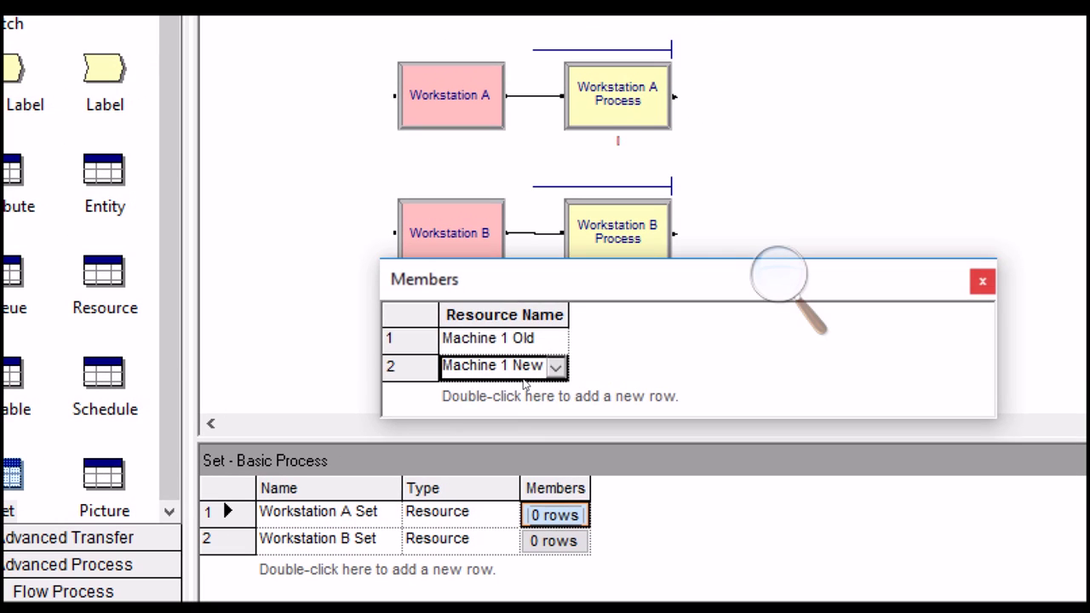
{"action": "left_click", "coordinate": [511, 399]}
Step: Add Machine 2 Old and Machine 2 New as members of Workstation B Set
{"action": "left_click", "coordinate": [554, 542]}
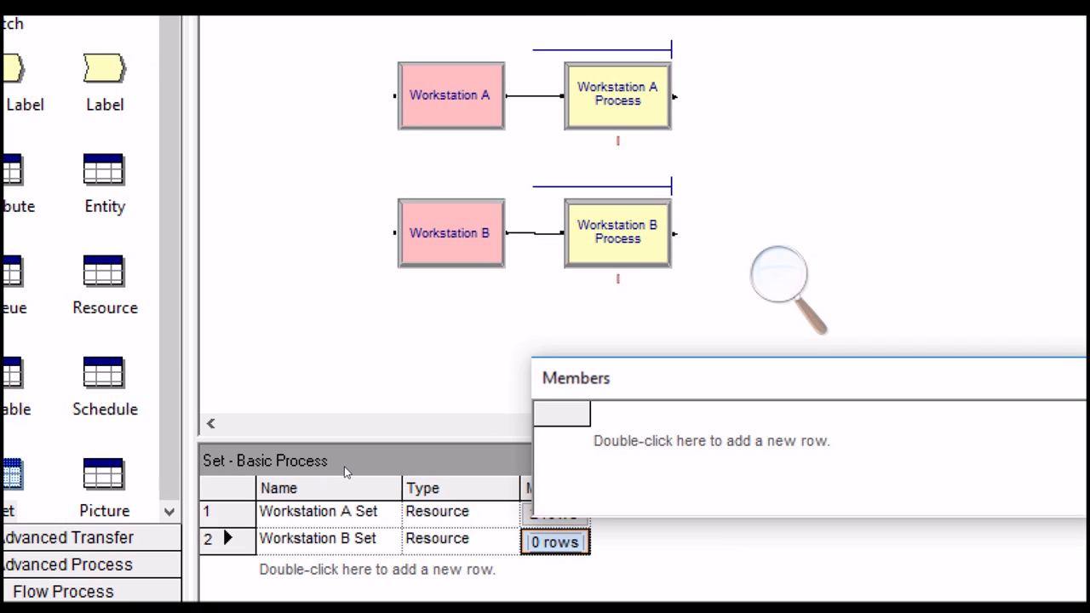
{"action": "double_click", "coordinate": [643, 441]}
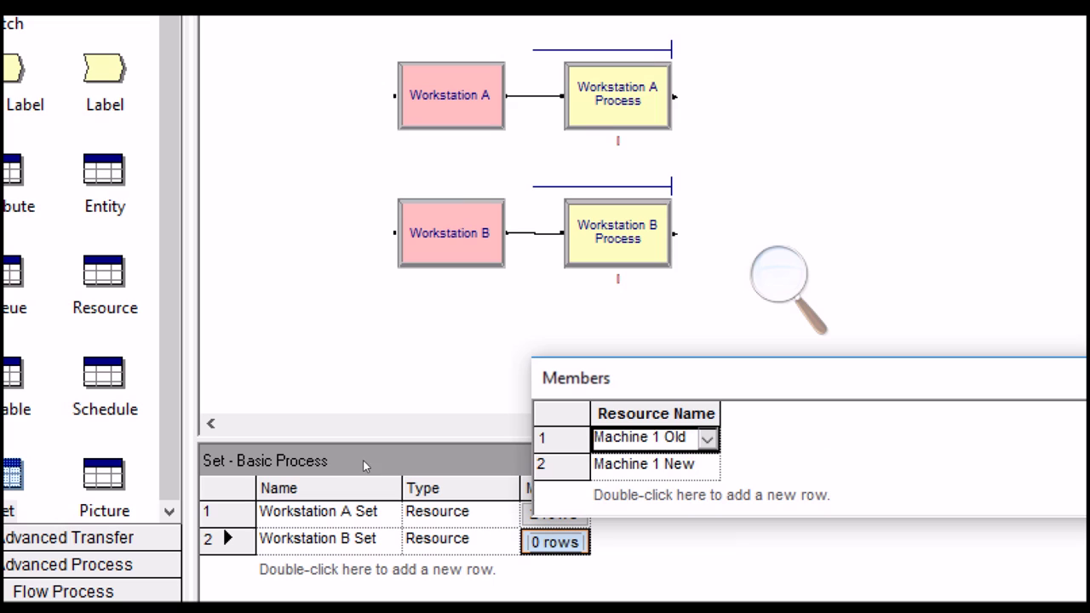
{"action": "left_click", "coordinate": [660, 437]}
{"action": "key", "text": "BackSpace"}
{"action": "type", "text": "2"}
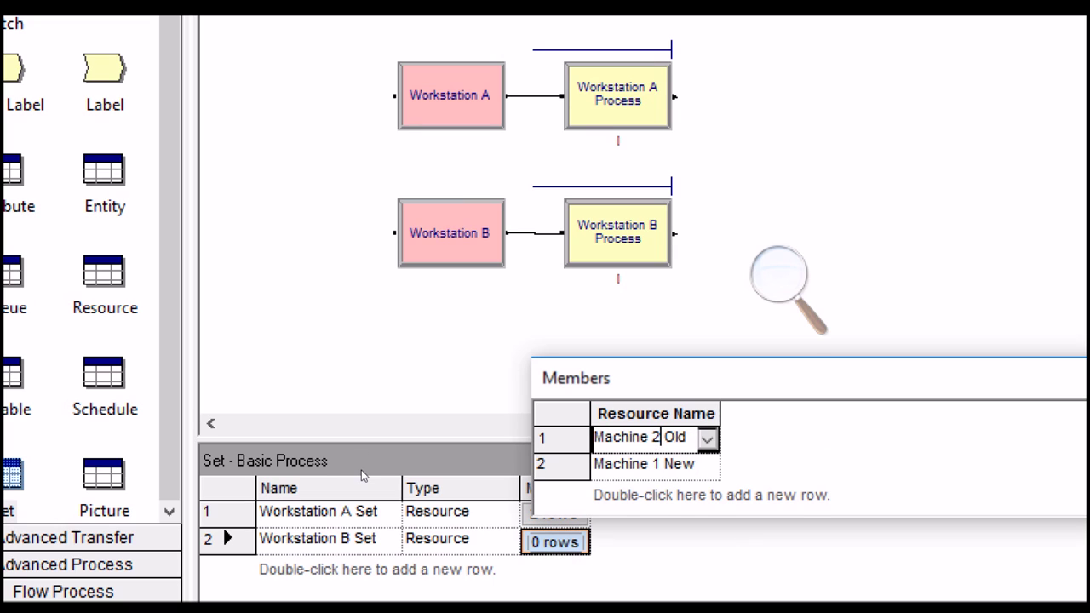
{"action": "key", "text": "Down"}
{"action": "key", "text": "BackSpace"}
{"action": "type", "text": "2"}
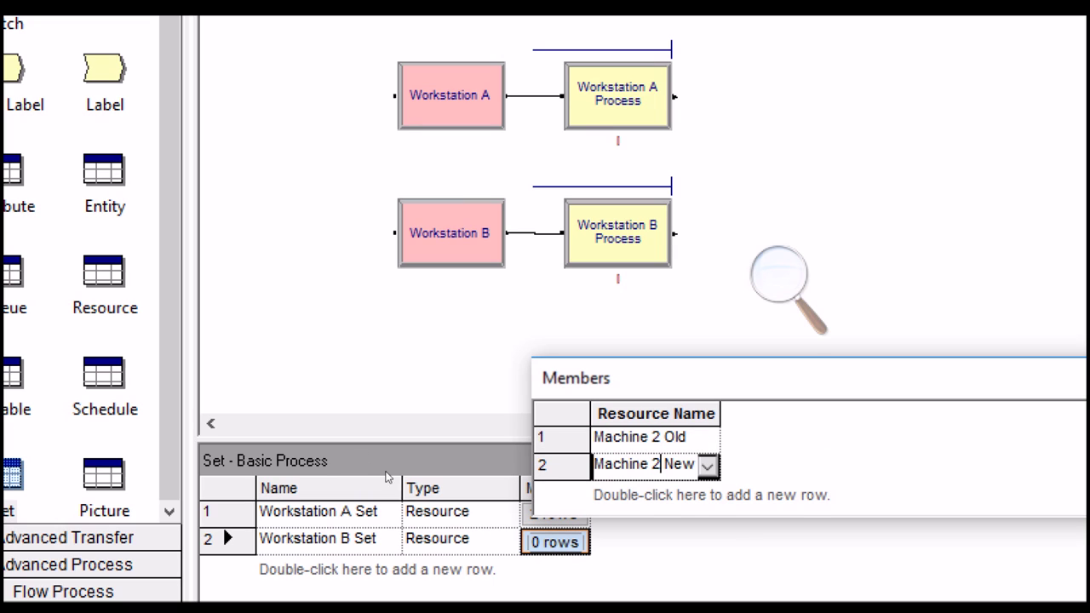
{"action": "key", "text": "Up"}
{"action": "left_click_drag", "start_coordinate": [579, 378], "coordinate": [292, 334]}
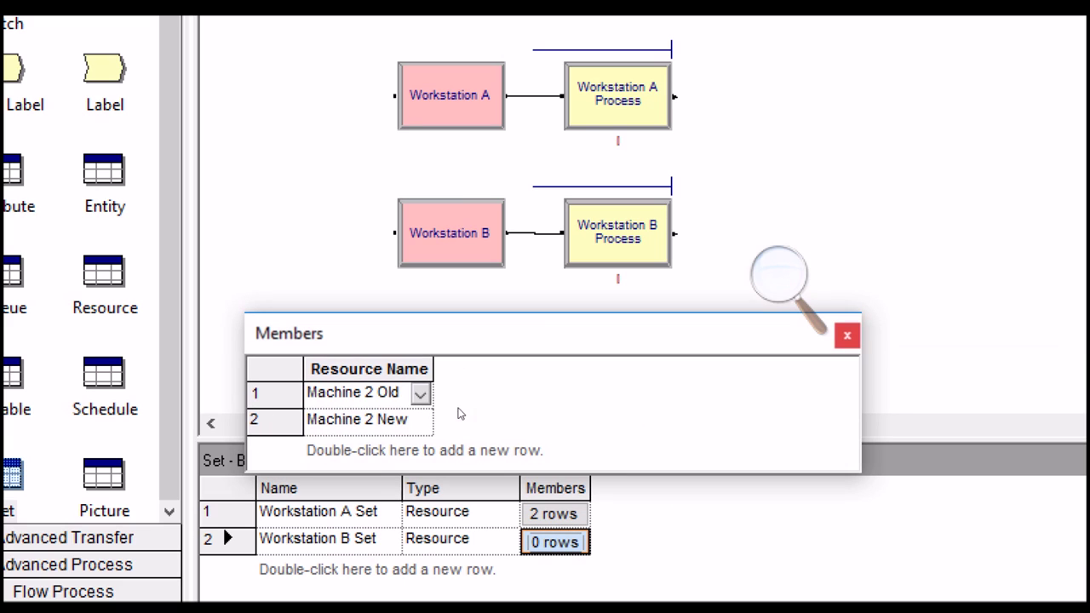
{"action": "key", "text": "Escape"}
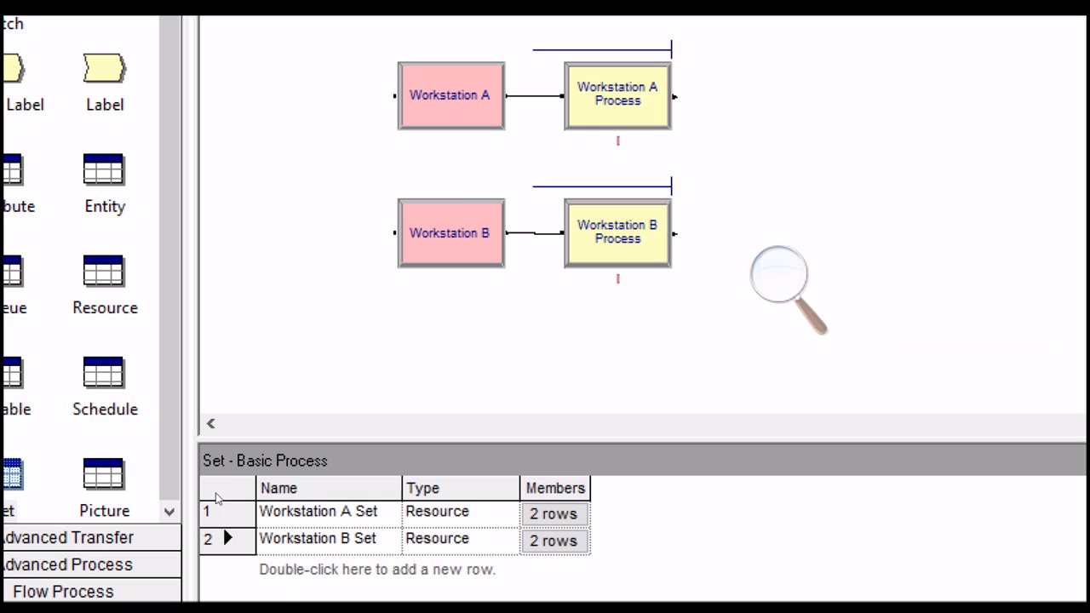
Step: Review the resource set and delay expression of the Workstation B Process module
{"action": "left_click", "coordinate": [374, 512]}
{"action": "double_click", "coordinate": [613, 234]}
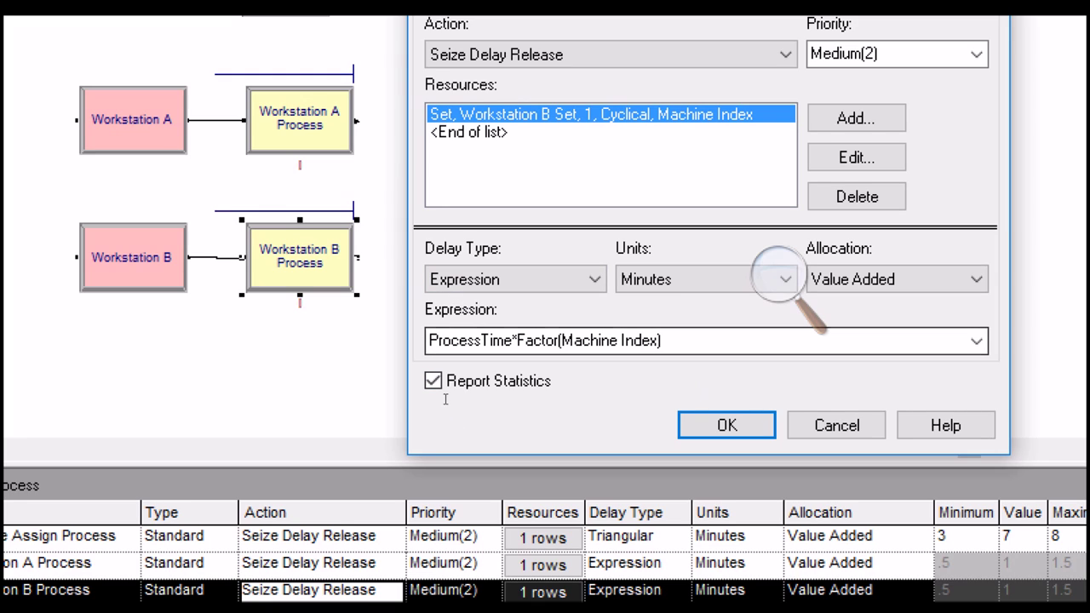
{"action": "left_click", "coordinate": [430, 341]}
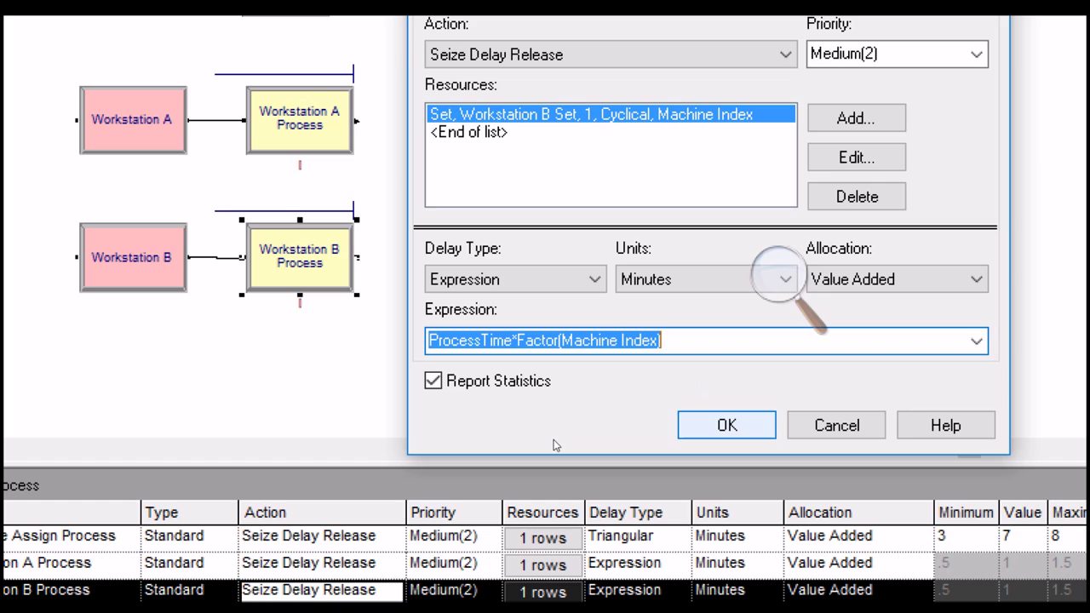
{"action": "key", "text": "Return"}
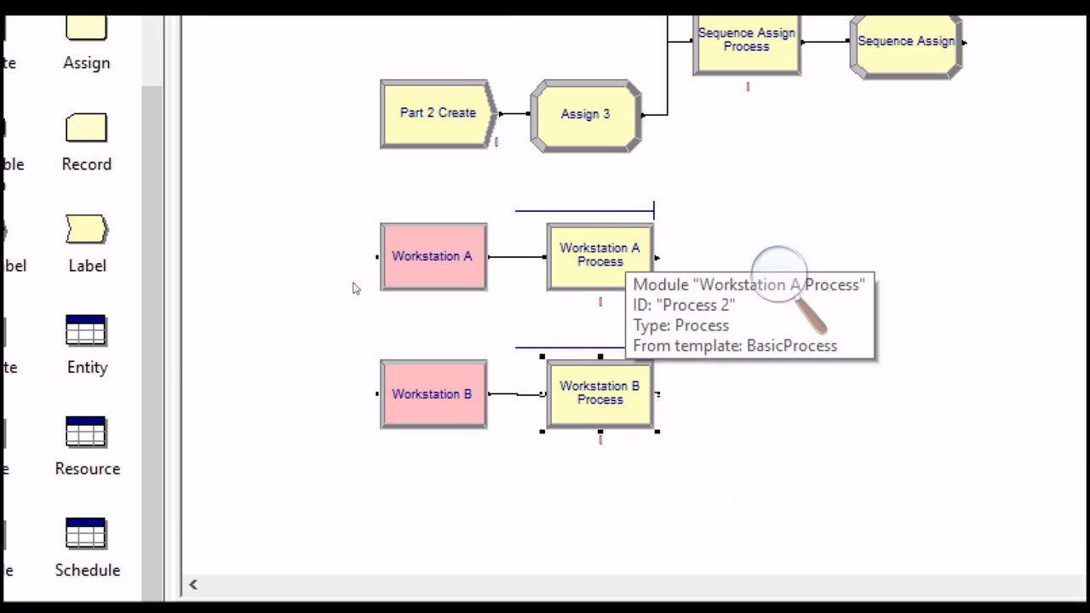
Step: Place one Leave module after Workstation A Process and another after Workstation B Process
{"action": "left_click", "coordinate": [637, 46]}
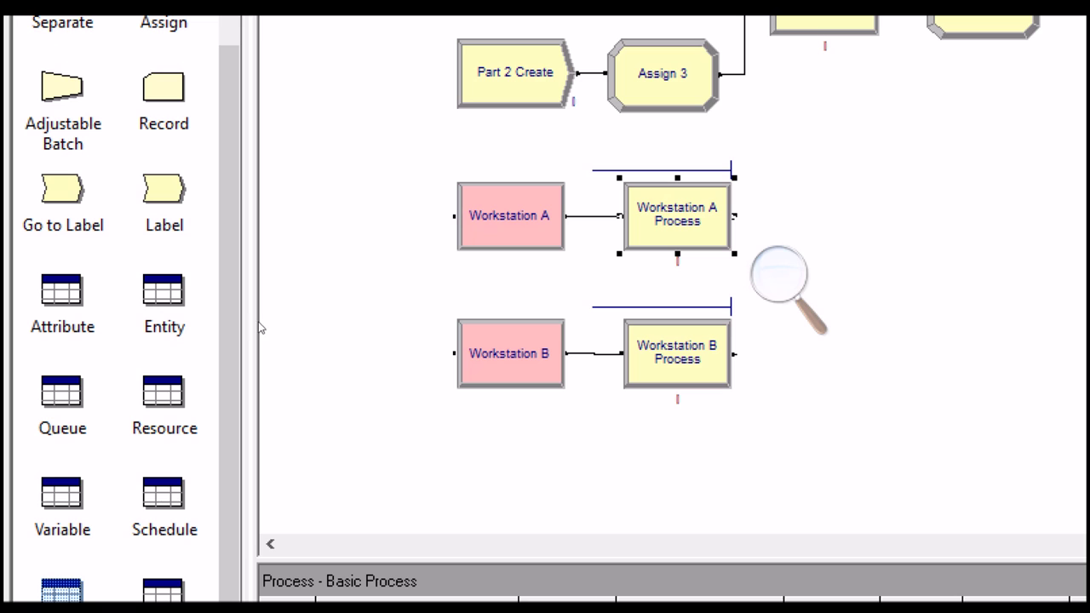
{"action": "left_click", "coordinate": [152, 327]}
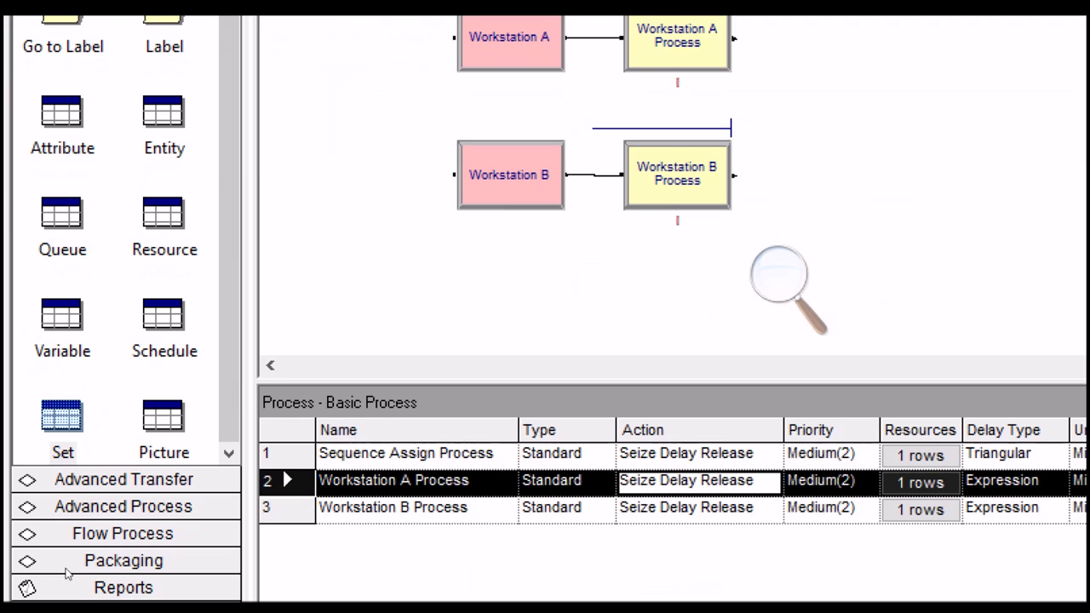
{"action": "left_click", "coordinate": [74, 483]}
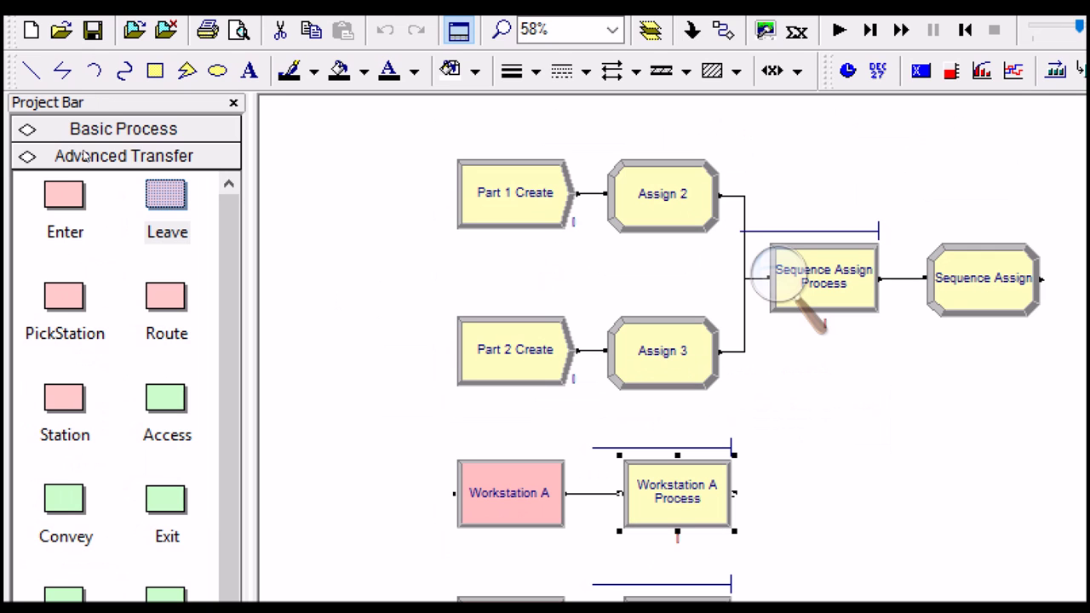
{"action": "left_click_drag", "start_coordinate": [86, 24], "coordinate": [407, 286]}
{"action": "left_click_drag", "start_coordinate": [80, 136], "coordinate": [441, 369]}
Step: Connect Workstation B Process to the second Leave module in place of the unwanted connector, and line up the Leave modules
{"action": "left_click", "coordinate": [434, 328]}
{"action": "key", "text": "Delete"}
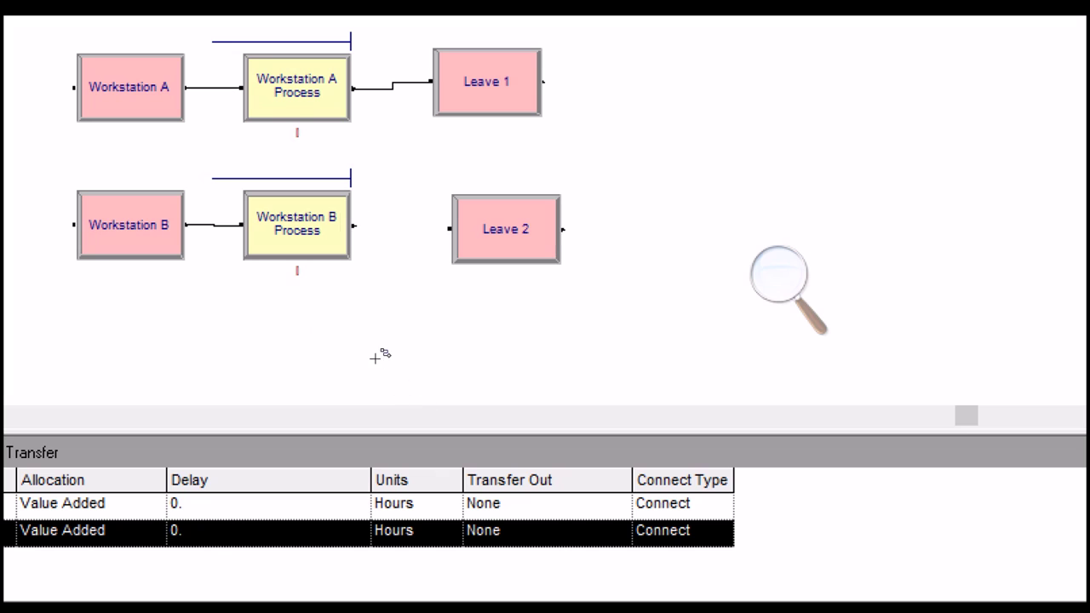
{"action": "left_click", "coordinate": [366, 297]}
{"action": "left_click", "coordinate": [461, 301]}
{"action": "left_click_drag", "start_coordinate": [446, 351], "coordinate": [440, 345]}
{"action": "left_click_drag", "start_coordinate": [435, 286], "coordinate": [438, 280]}
Step: Set the delay of the Leave module after Workstation A Process to 0.1 minutes
{"action": "double_click", "coordinate": [439, 281]}
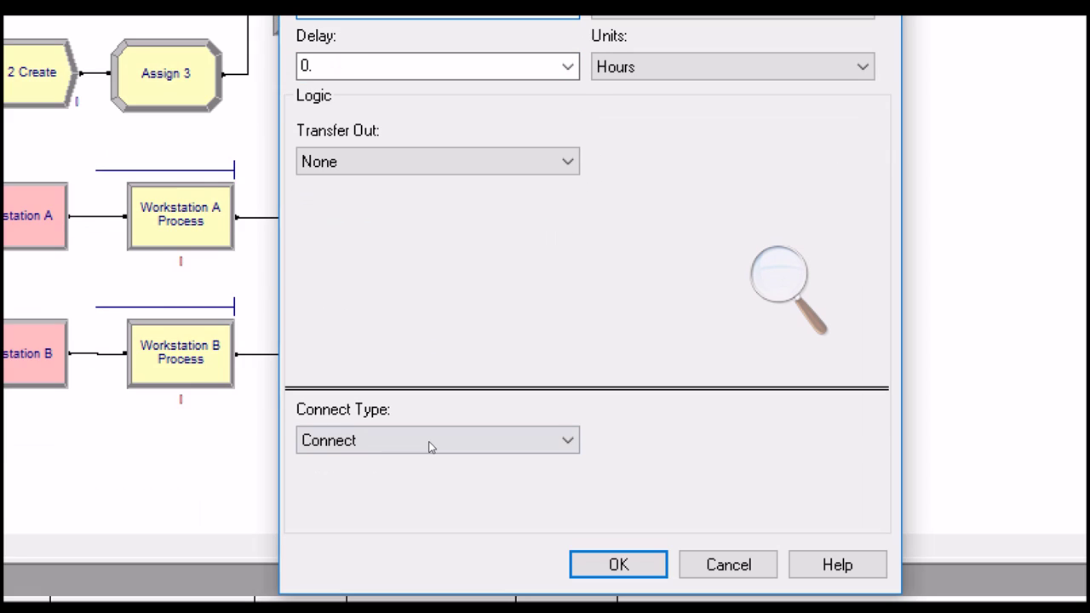
{"action": "key", "text": "Tab"}
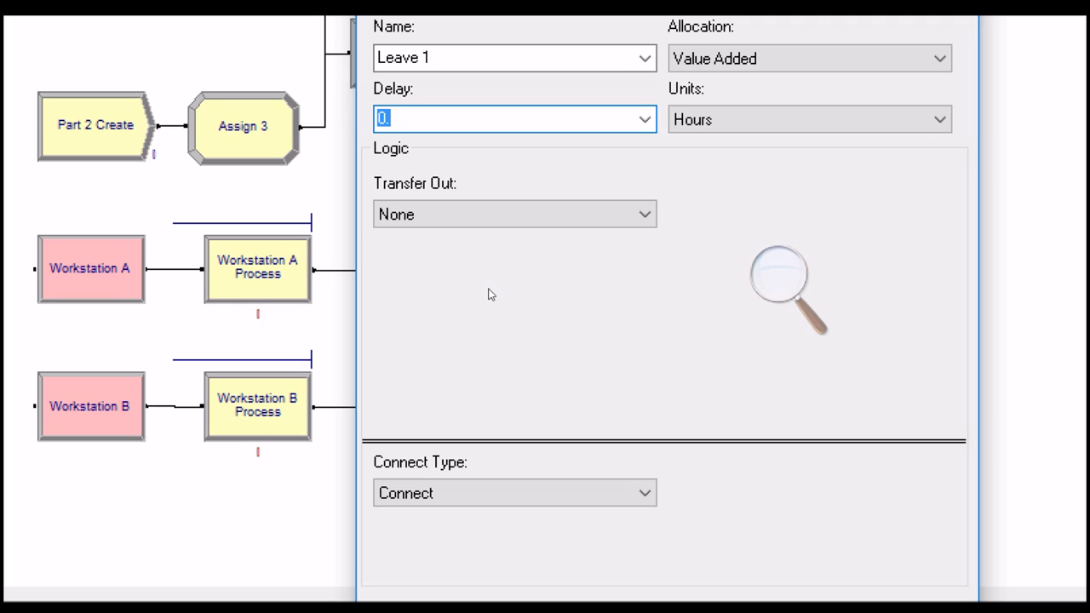
{"action": "type", "text": "0.1"}
{"action": "left_click", "coordinate": [809, 119]}
{"action": "left_click", "coordinate": [809, 162]}
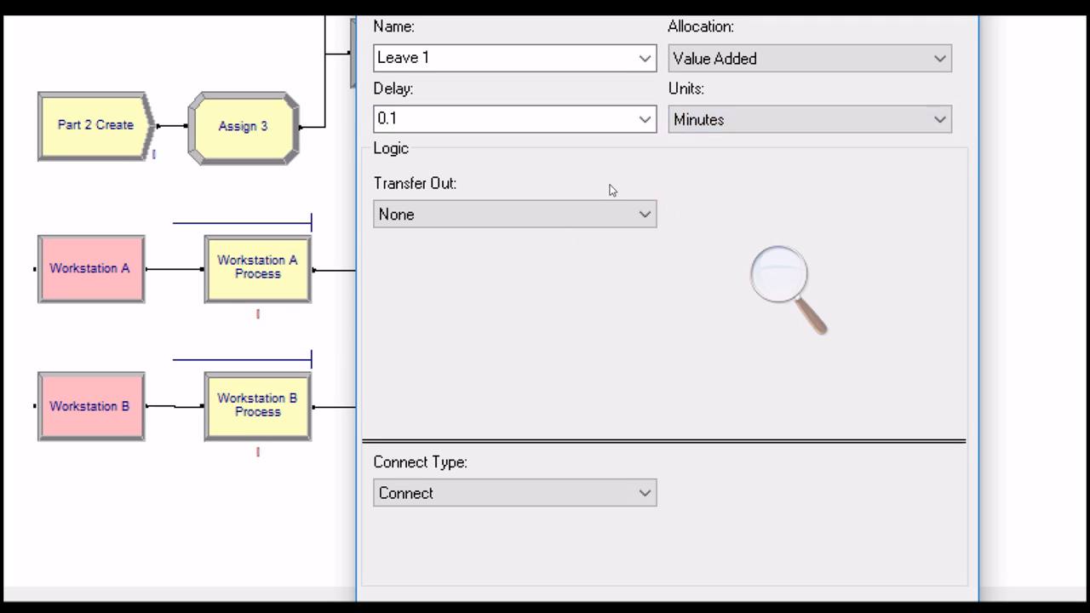
{"action": "left_click", "coordinate": [523, 223]}
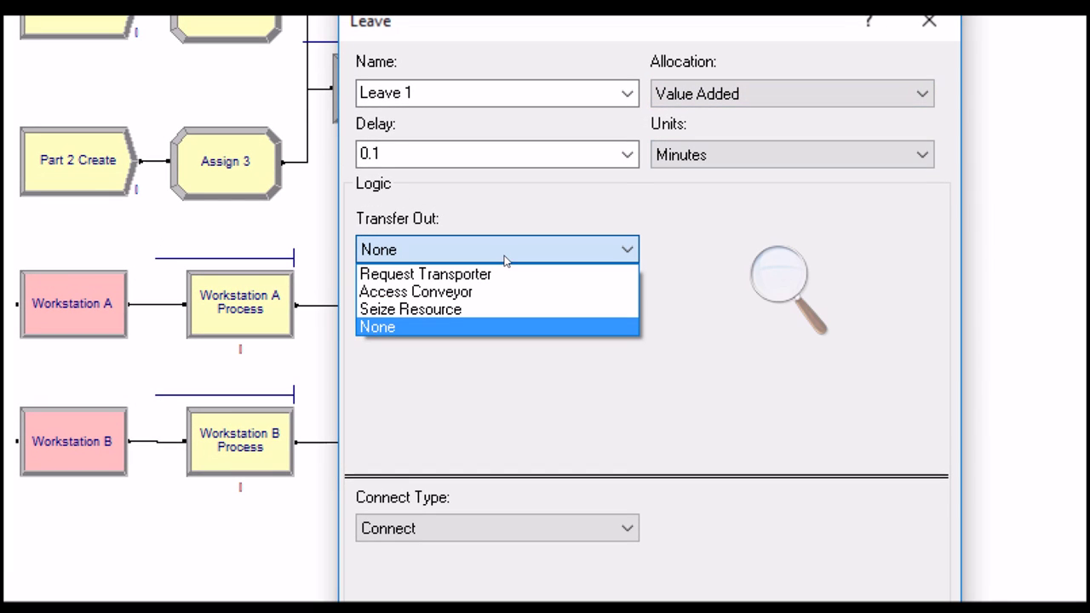
{"action": "left_click", "coordinate": [460, 183]}
{"action": "left_click", "coordinate": [476, 258]}
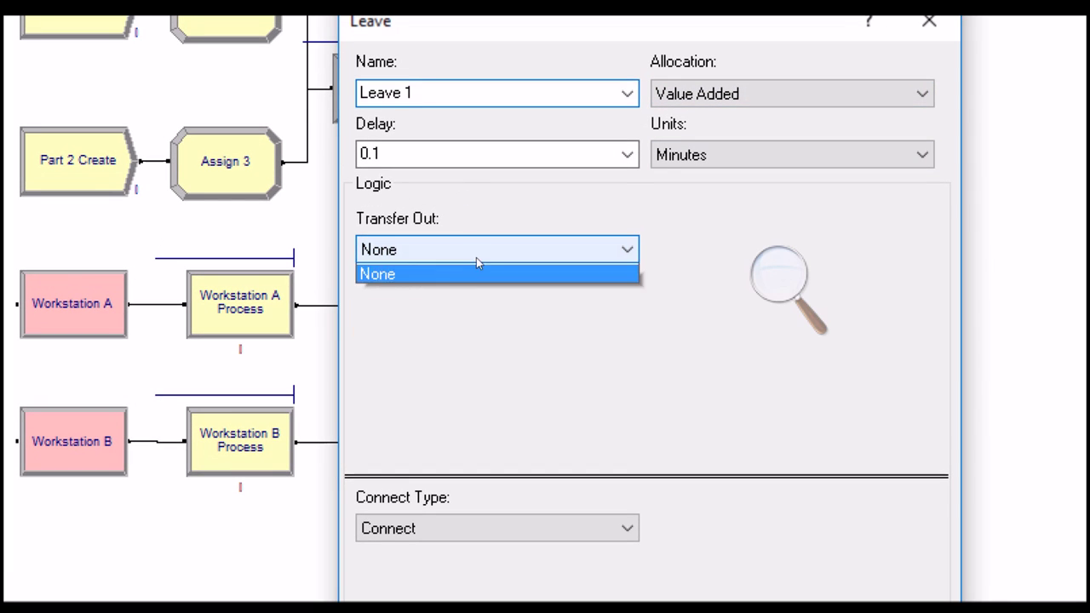
{"action": "left_click", "coordinate": [460, 182]}
Step: Rename the open Leave module as Workstation A Leave
{"action": "left_click", "coordinate": [415, 178]}
{"action": "type", "text": "Workstation A"}
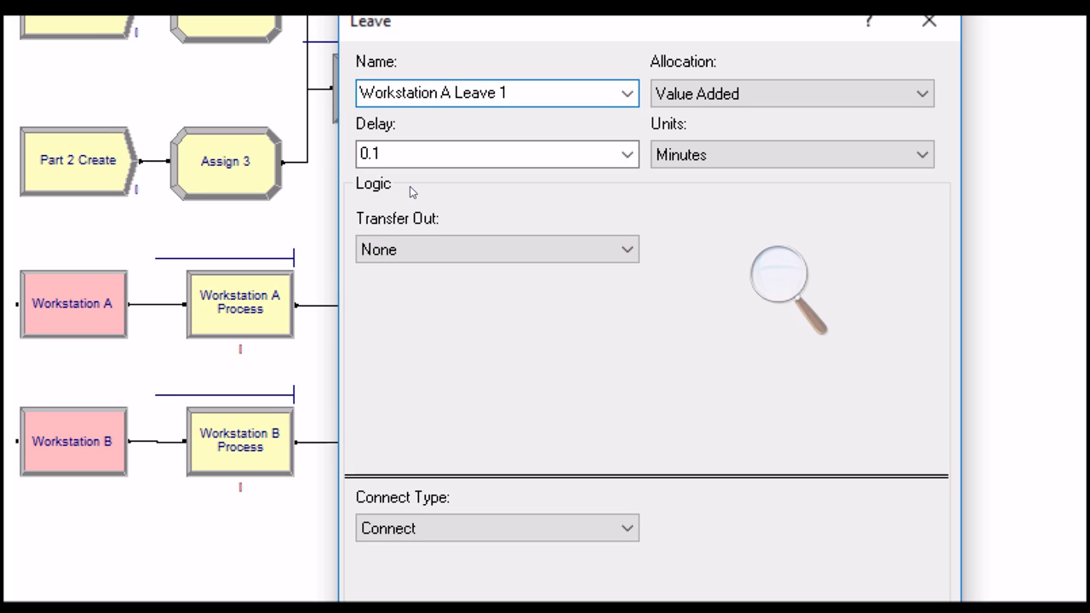
{"action": "key", "text": "shift+End"}
{"action": "key", "text": "Delete"}
Step: Set Workstation A Leave to transfer out by Seize Resource, using the Fork Trucks resource
{"action": "left_click", "coordinate": [460, 247]}
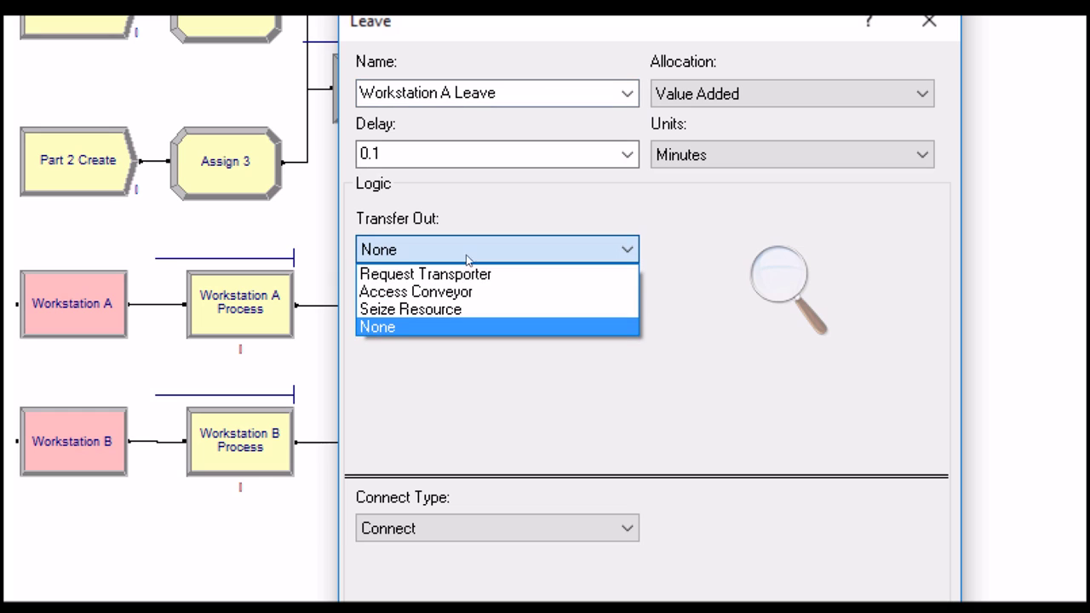
{"action": "left_click", "coordinate": [451, 308]}
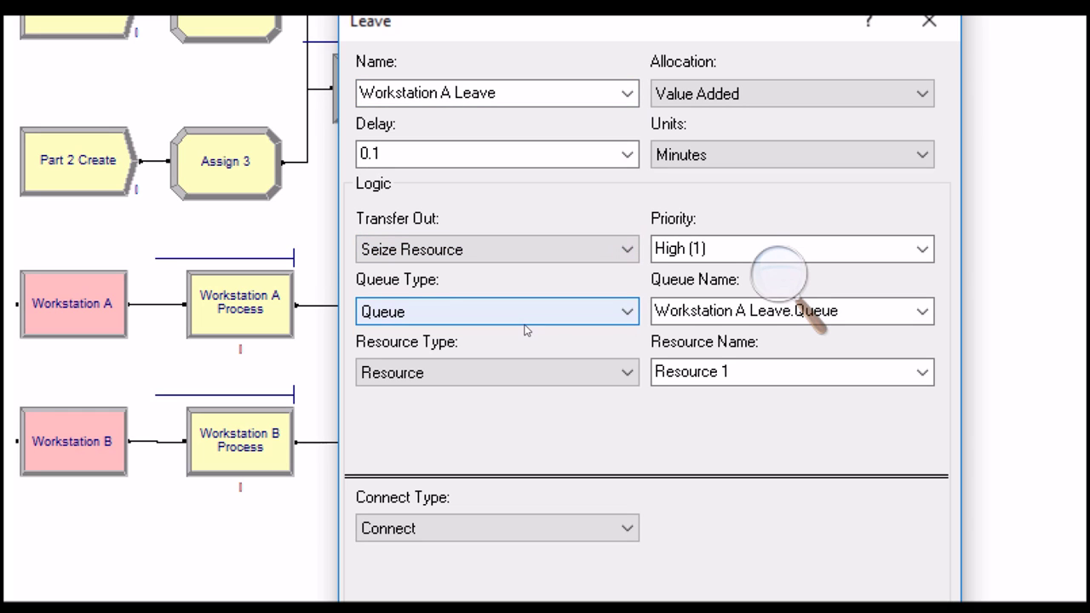
{"action": "left_click", "coordinate": [922, 373]}
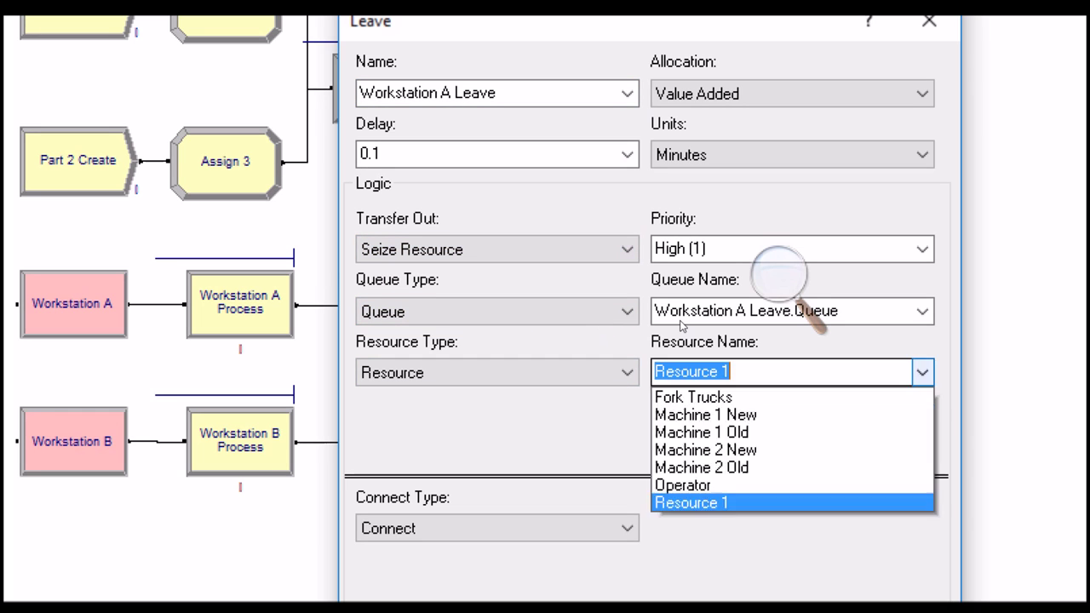
{"action": "left_click", "coordinate": [694, 396]}
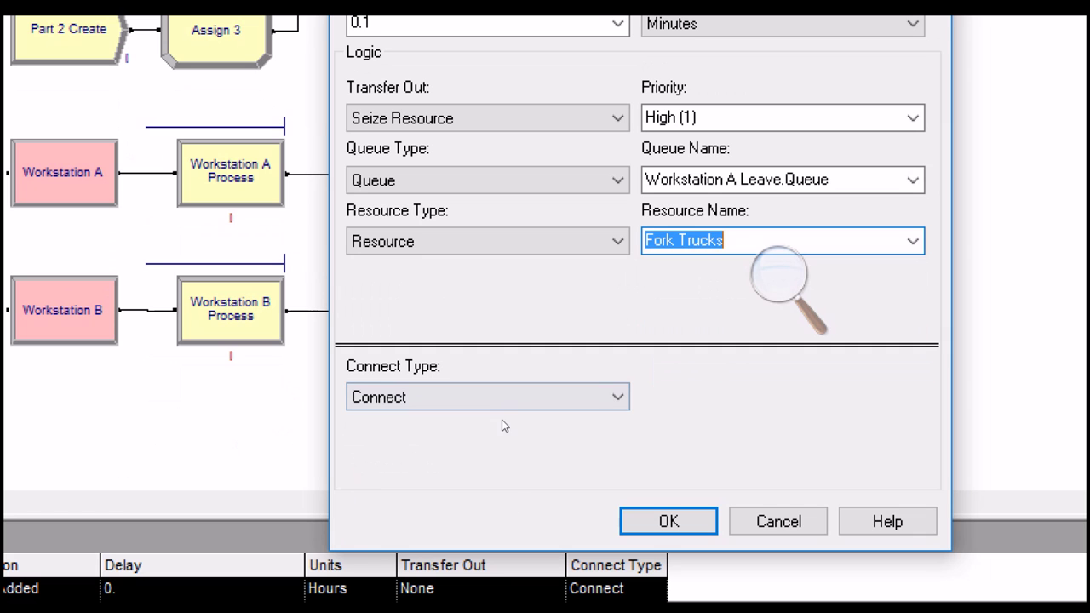
Step: Set the connect type of Workstation A Leave to Route
{"action": "left_click", "coordinate": [511, 534]}
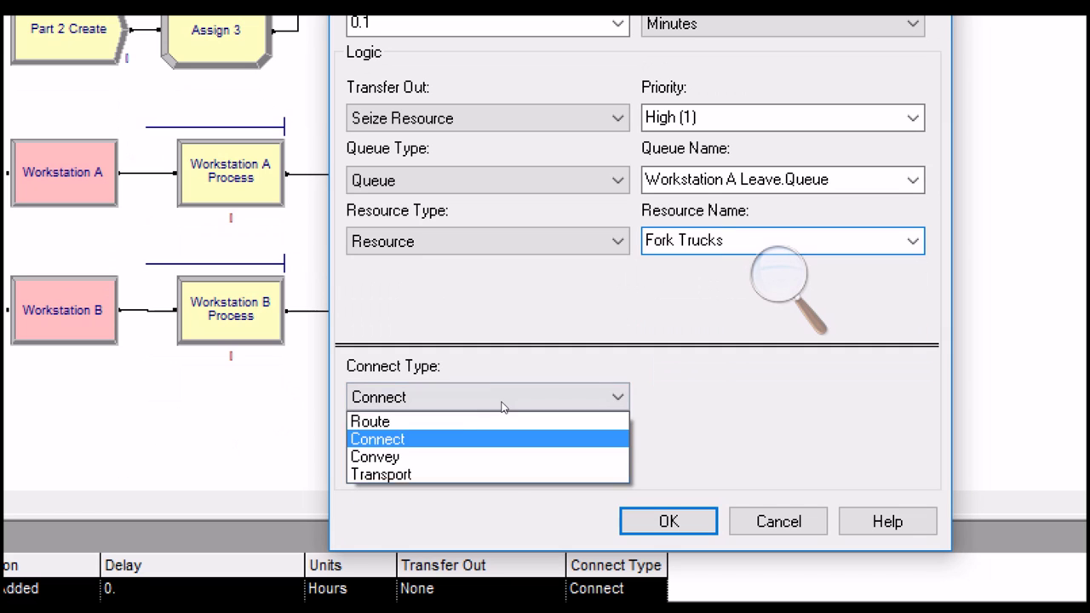
{"action": "left_click", "coordinate": [435, 418]}
{"action": "key", "text": "Tab"}
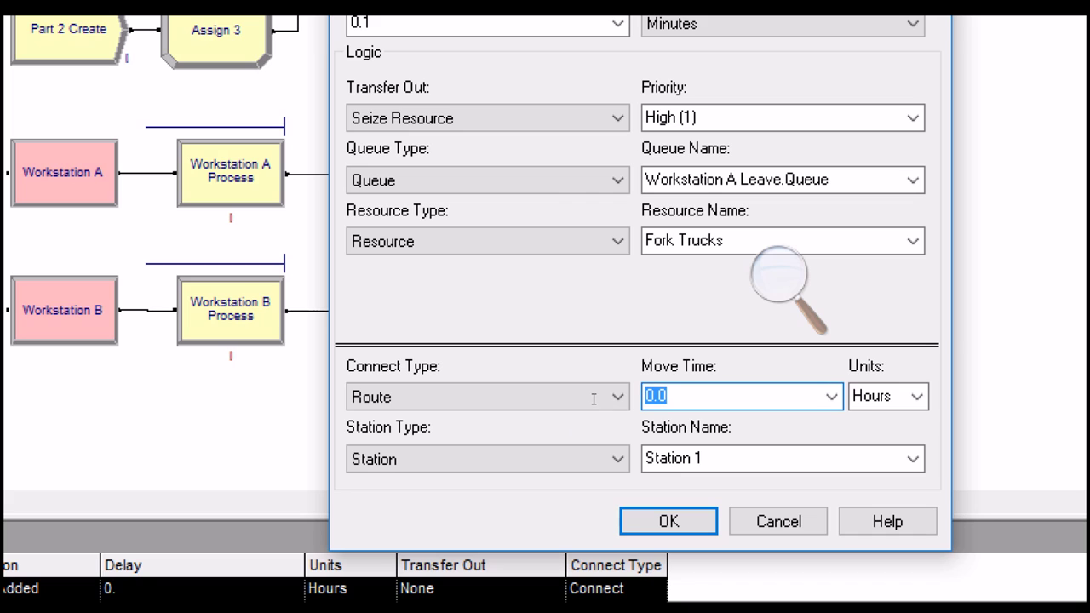
{"action": "left_click", "coordinate": [523, 406]}
{"action": "key", "text": "Down"}
{"action": "key", "text": "Down"}
{"action": "key", "text": "Down"}
{"action": "left_click", "coordinate": [572, 408]}
Step: Set the route's move time in Workstation A Leave to EXPO(2.1) minutes
{"action": "key", "text": "Tab"}
{"action": "type", "text": "2.1"}
{"action": "type", "text": "Expo"}
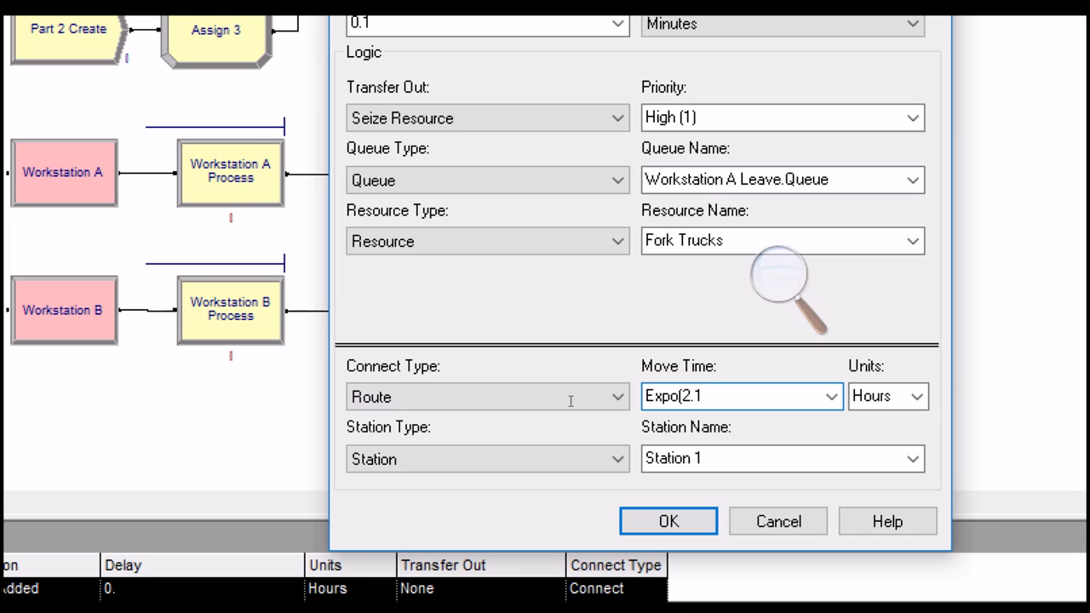
{"action": "key", "text": "shift+Right"}
{"action": "key", "text": "shift+Right"}
{"action": "key", "text": "shift+Right"}
{"action": "type", "text": "XPO"}
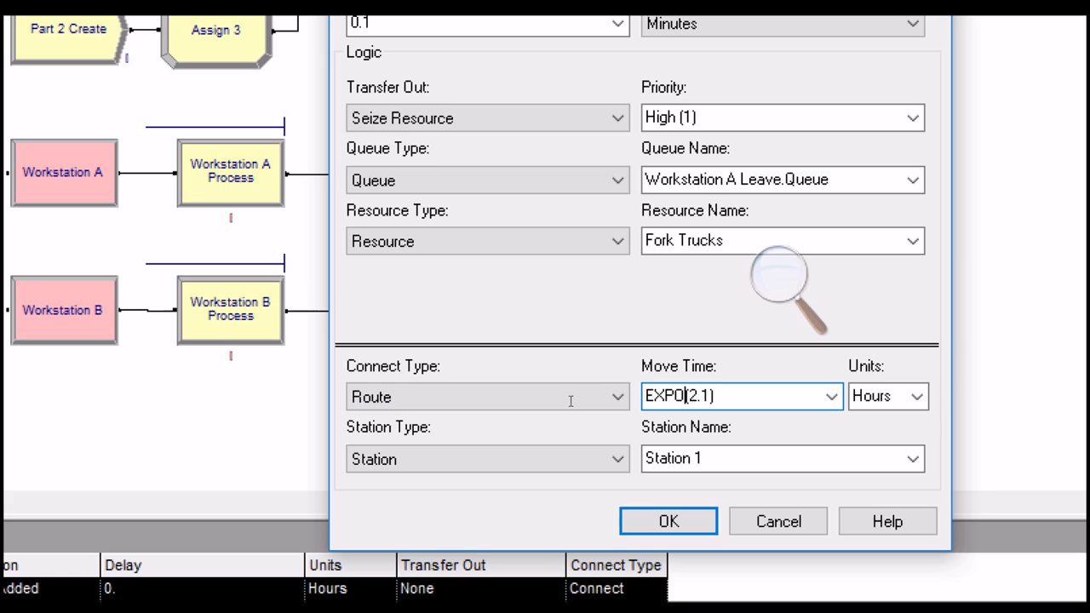
{"action": "key", "text": "Tab"}
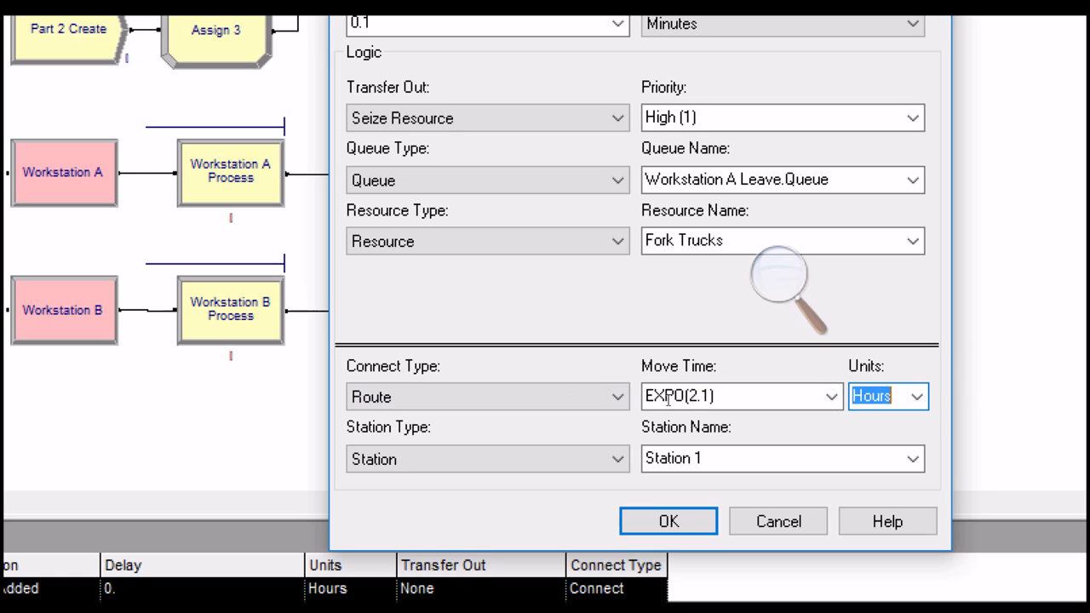
{"action": "key", "text": "alt+Down"}
{"action": "key", "text": "Up"}
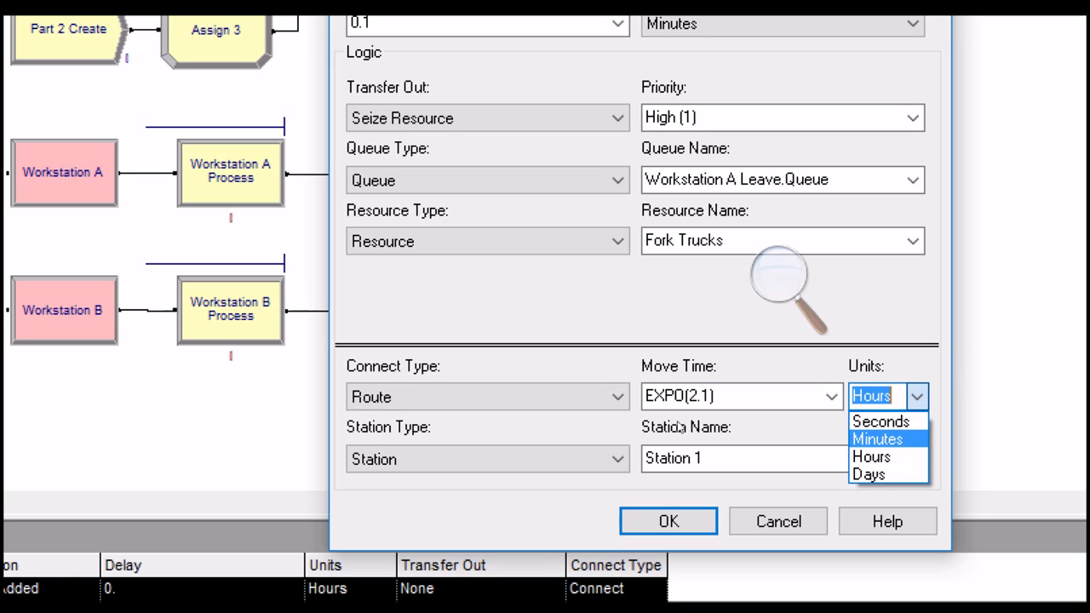
{"action": "key", "text": "Return"}
Step: Set the station type of Workstation A Leave to By Sequence and accept the module settings
{"action": "key", "text": "Tab"}
{"action": "key", "text": "alt+Down"}
{"action": "key", "text": "Down"}
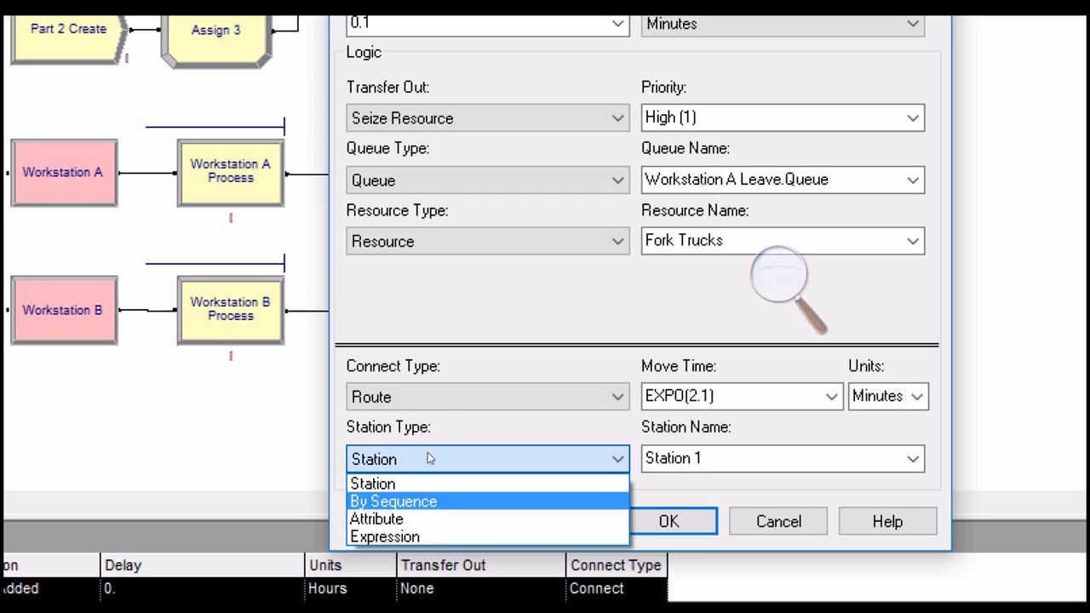
{"action": "key", "text": "Return"}
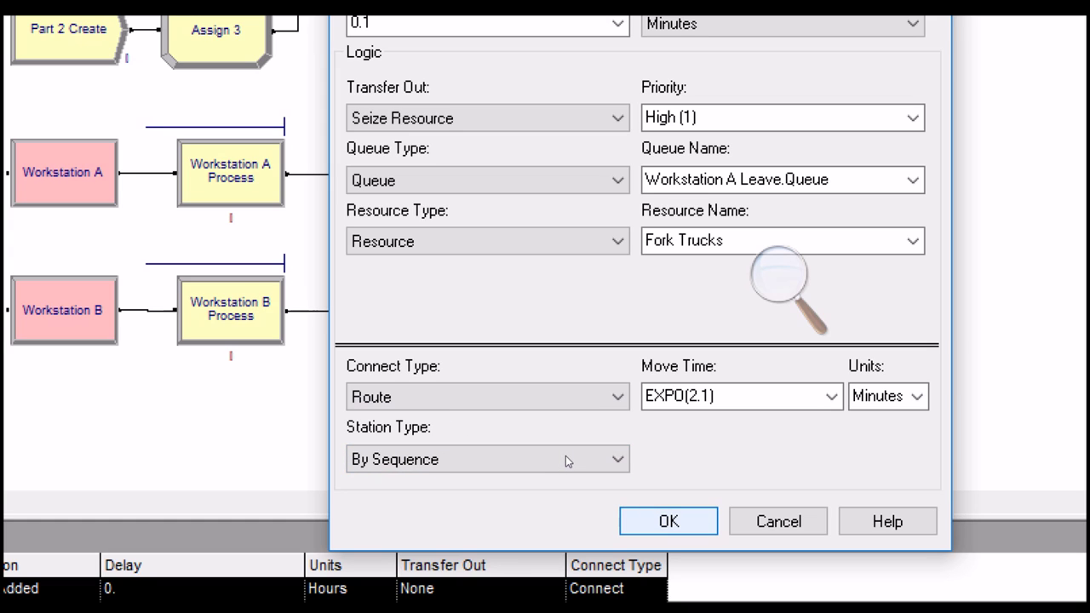
{"action": "key", "text": "Return"}
Step: Open the Leave module after Workstation B Process and rename it Workstation B Leave
{"action": "left_click", "coordinate": [451, 356]}
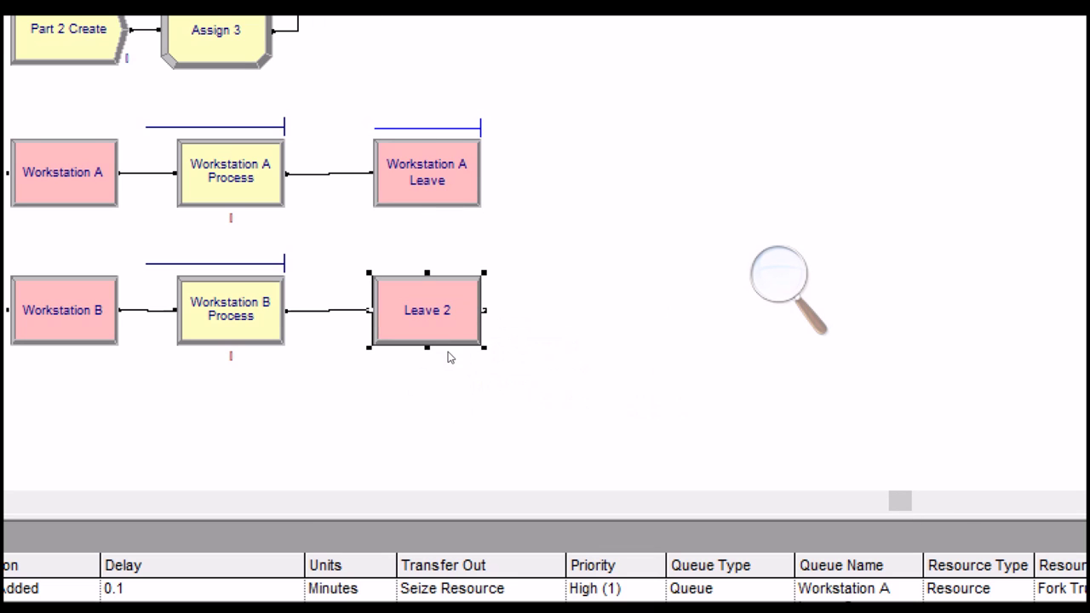
{"action": "double_click", "coordinate": [450, 355]}
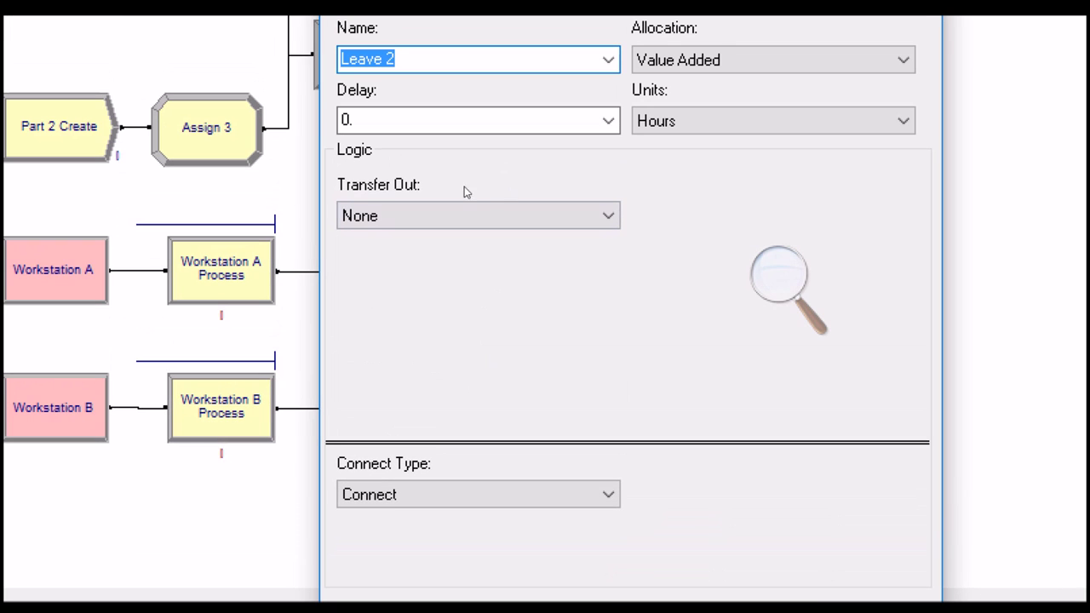
{"action": "left_click", "coordinate": [449, 179]}
{"action": "type", "text": "Workstation B Leave 2"}
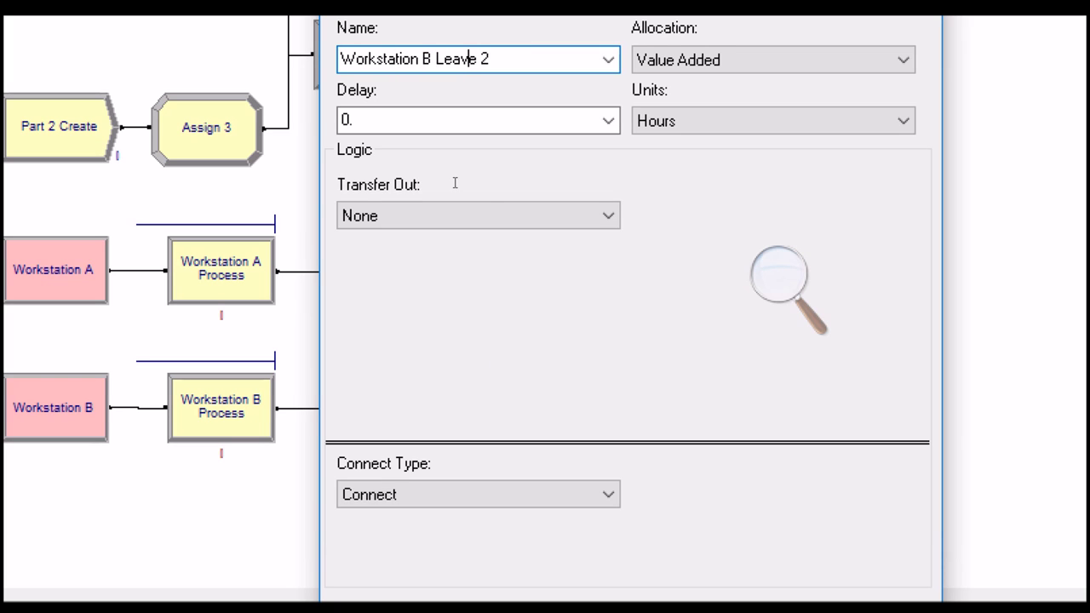
{"action": "key", "text": "shift+Right"}
{"action": "key", "text": "BackSpace"}
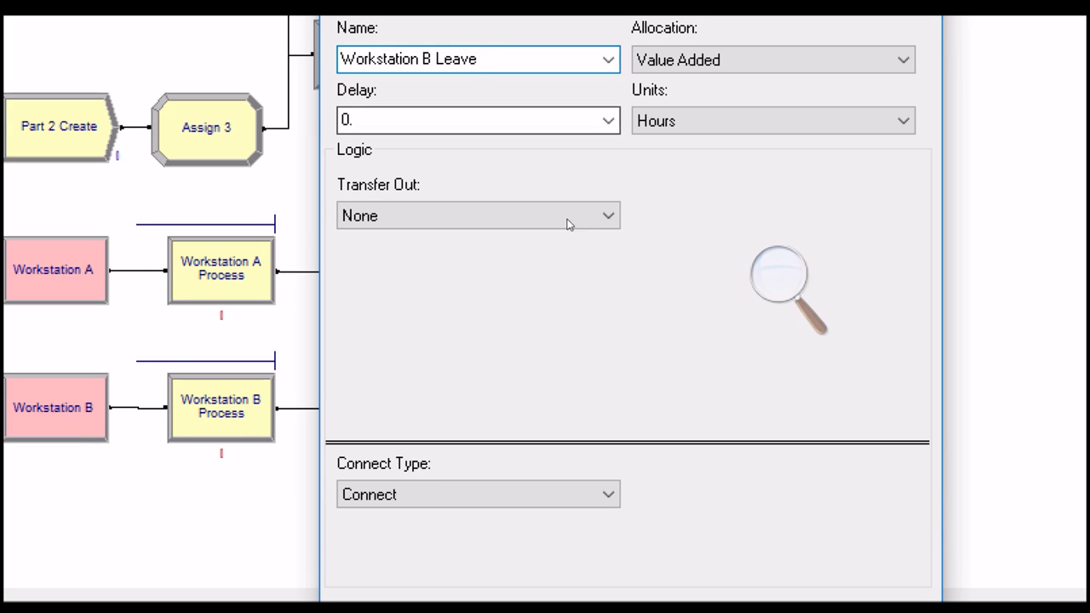
Step: Set the delay of Workstation B Leave to 0.1 minutes
{"action": "left_click", "coordinate": [724, 121]}
{"action": "key", "text": "Up"}
{"action": "key", "text": "shift+Tab"}
{"action": "key", "text": "End"}
{"action": "type", "text": "1"}
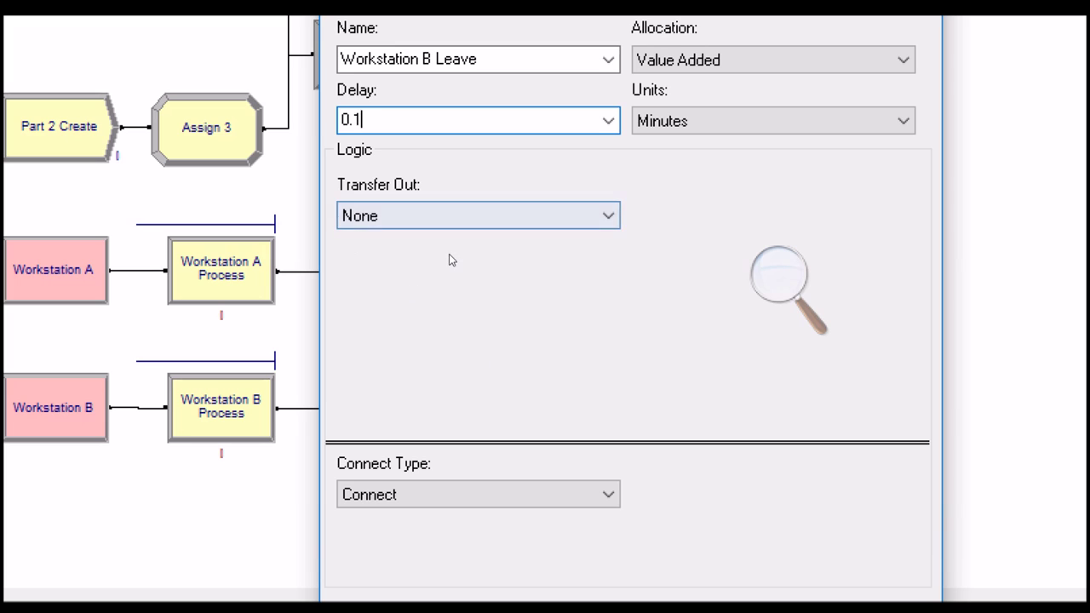
Step: Set Workstation B Leave to transfer out by Seize Resource, using the Fork Trucks resource
{"action": "left_click", "coordinate": [449, 217]}
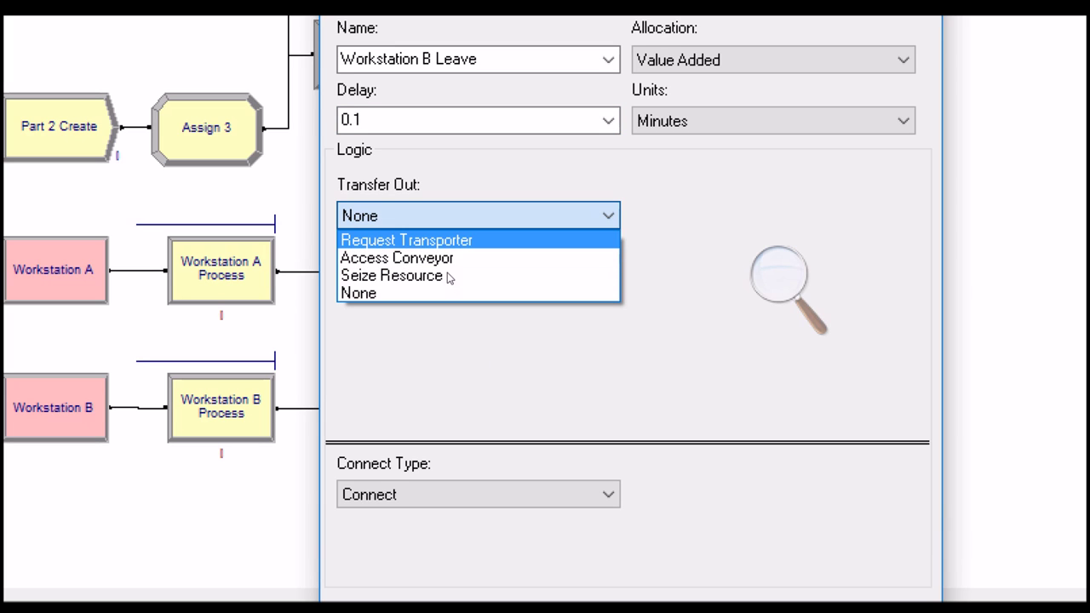
{"action": "left_click", "coordinate": [445, 281]}
{"action": "left_click", "coordinate": [647, 334]}
{"action": "left_click", "coordinate": [683, 334]}
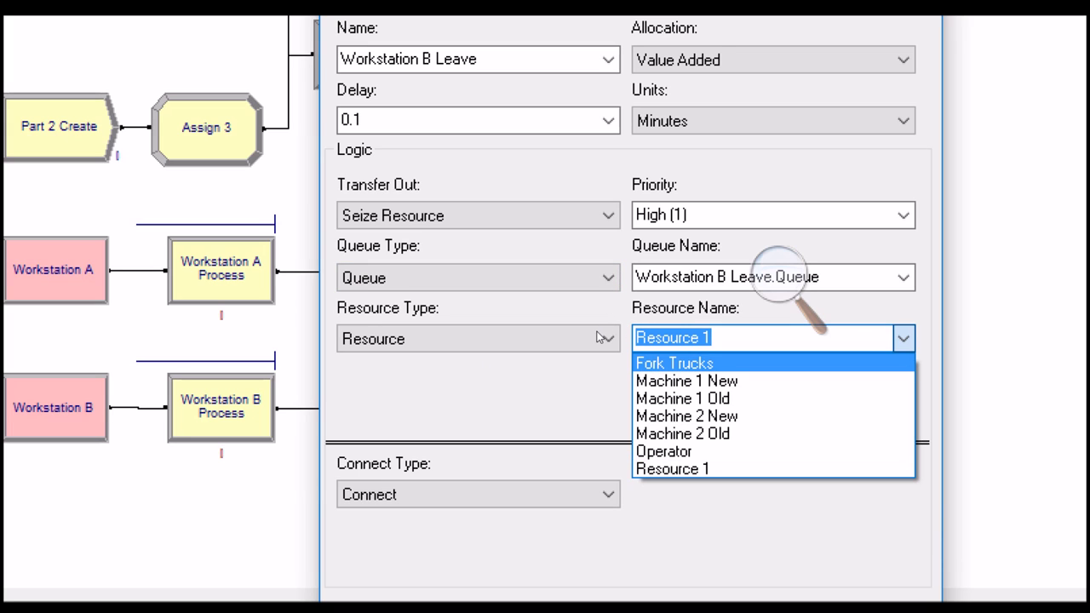
{"action": "key", "text": "Return"}
Step: Set the connect type of Workstation B Leave to Route with a move time of EXPO( 2.1 ) minutes
{"action": "key", "text": "Tab"}
{"action": "key", "text": "alt+Down"}
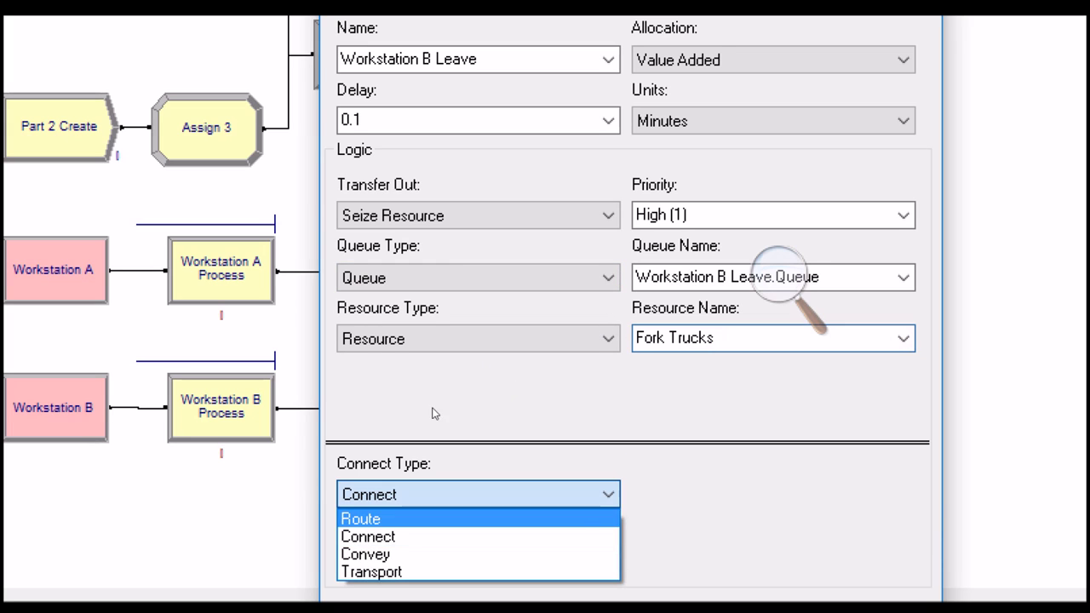
{"action": "key", "text": "Return"}
{"action": "key", "text": "Tab"}
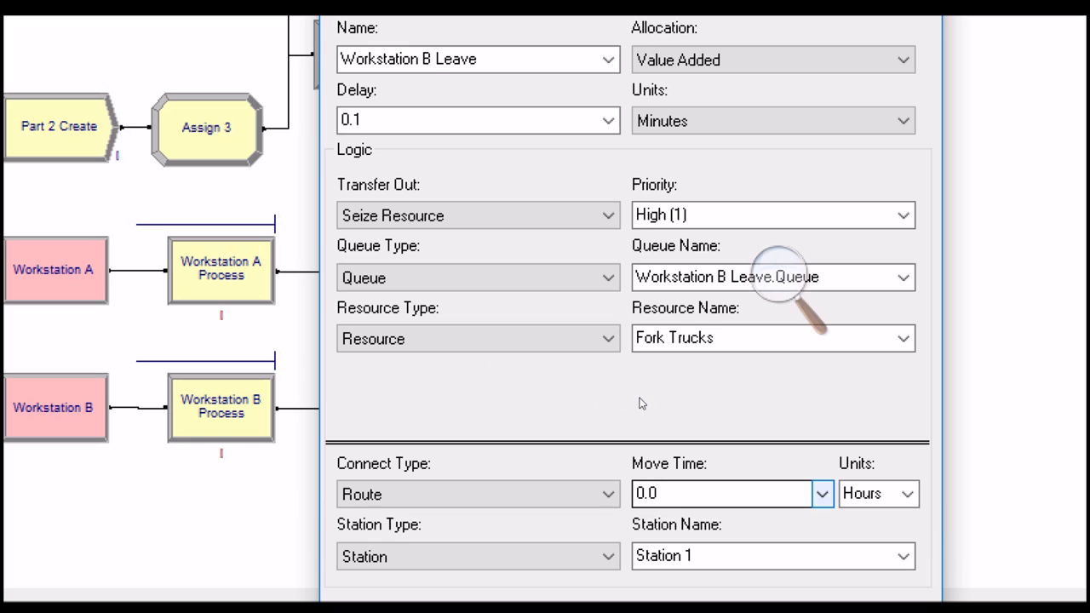
{"action": "key", "text": "alt+Down"}
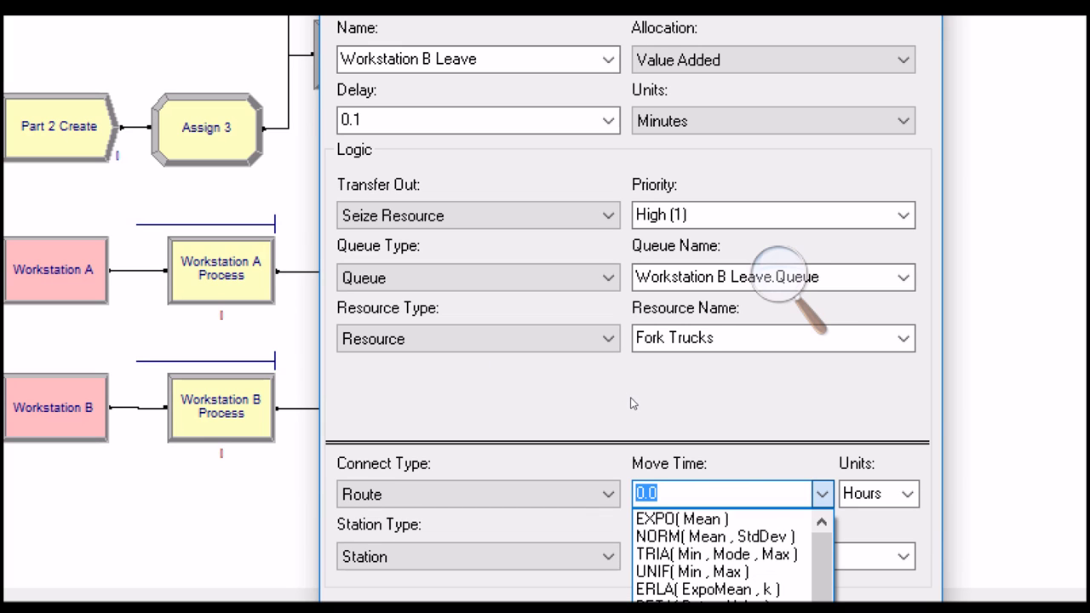
{"action": "scroll", "coordinate": [681, 467], "scroll_direction": "down", "scroll_amount": 1}
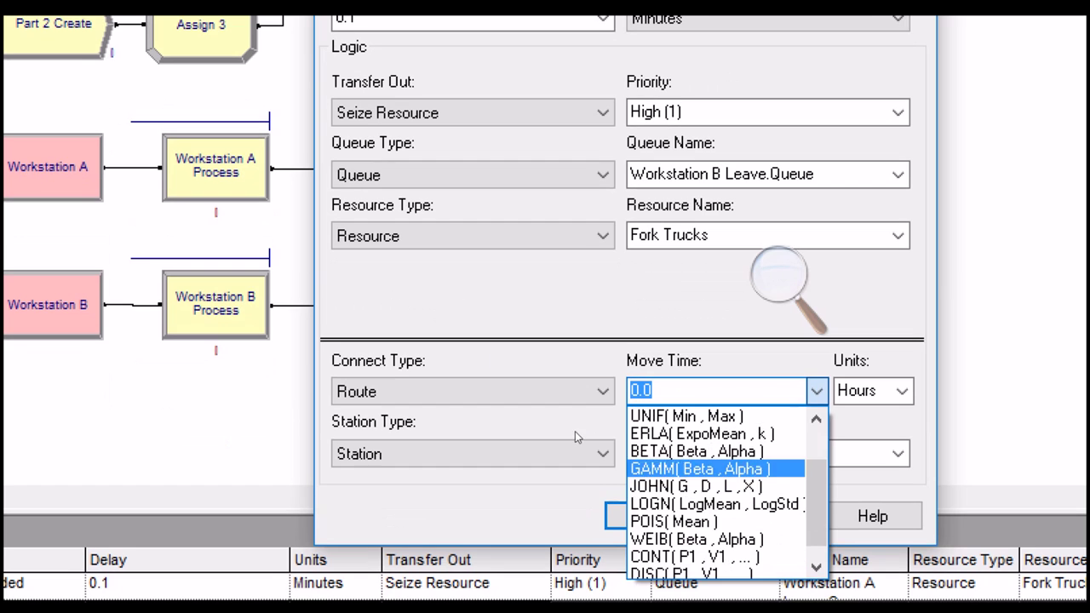
{"action": "left_click_drag", "start_coordinate": [816, 467], "coordinate": [816, 433]}
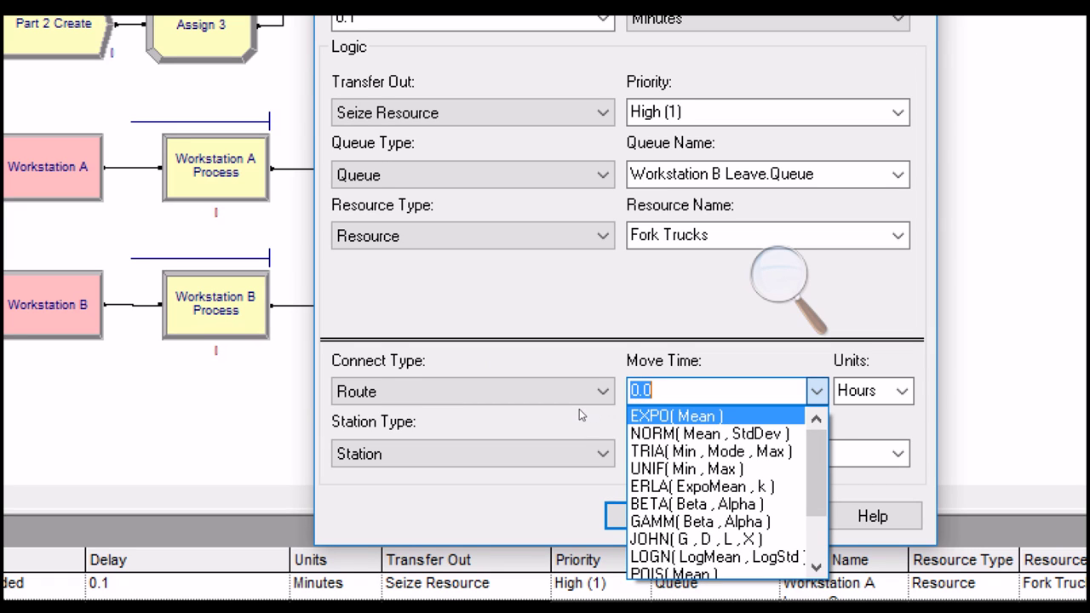
{"action": "key", "text": "Return"}
{"action": "double_click", "coordinate": [697, 391]}
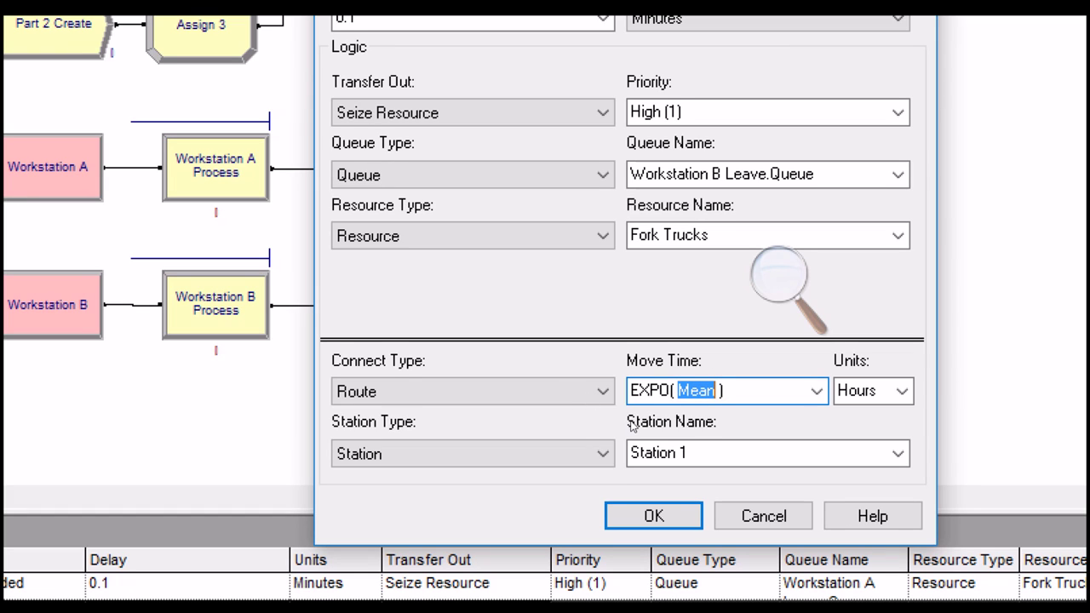
{"action": "type", "text": "2.1"}
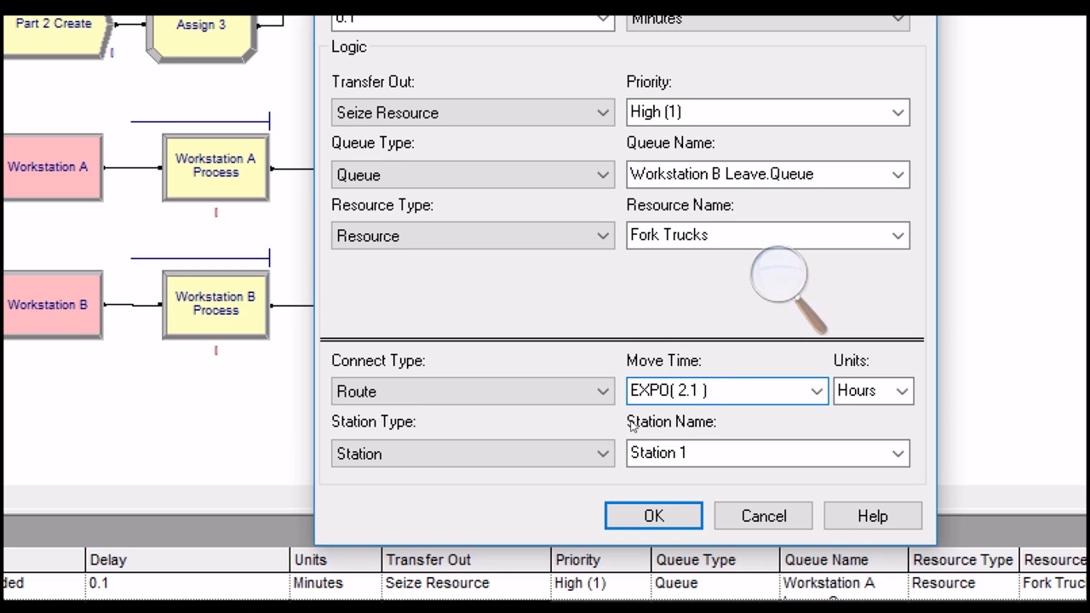
{"action": "left_click", "coordinate": [901, 392]}
{"action": "left_click", "coordinate": [865, 433]}
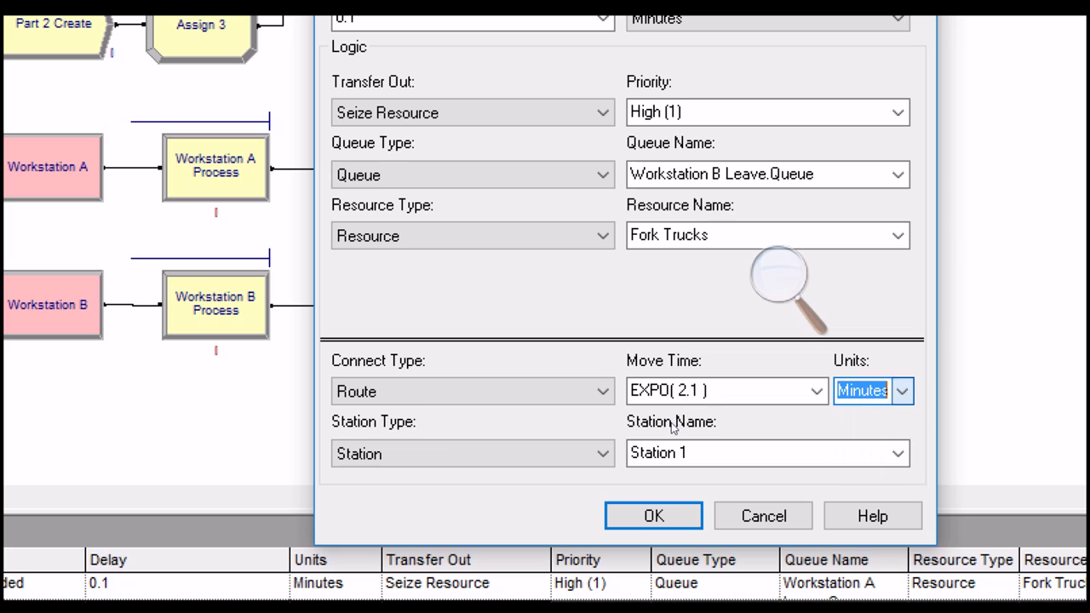
Step: Set the station type of Workstation B Leave to By Sequence and accept the module settings
{"action": "left_click", "coordinate": [463, 445]}
{"action": "key", "text": "Down"}
{"action": "key", "text": "Down"}
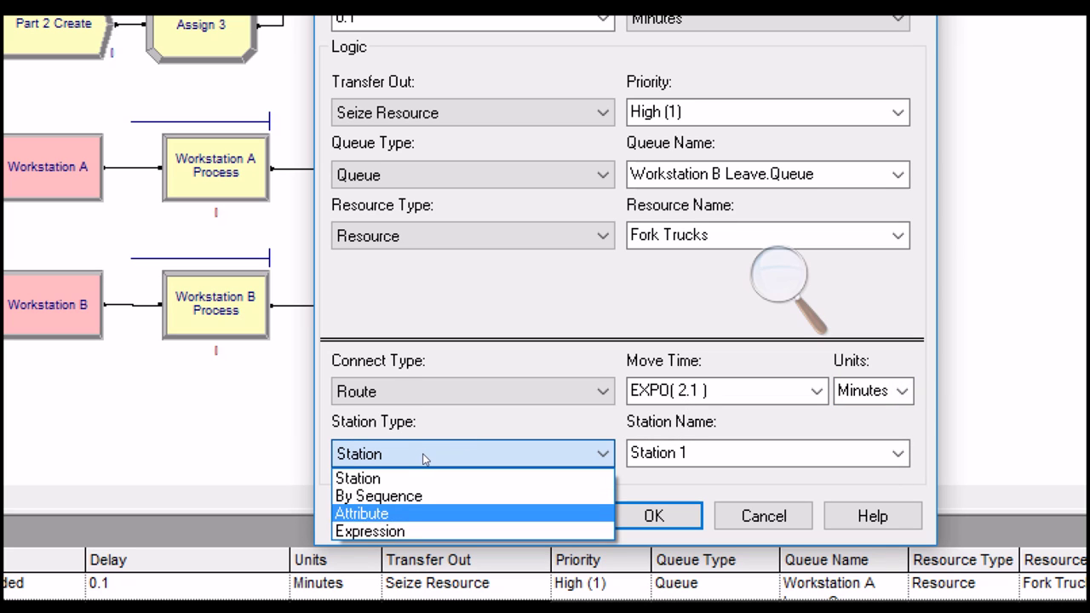
{"action": "key", "text": "Up"}
{"action": "key", "text": "Return"}
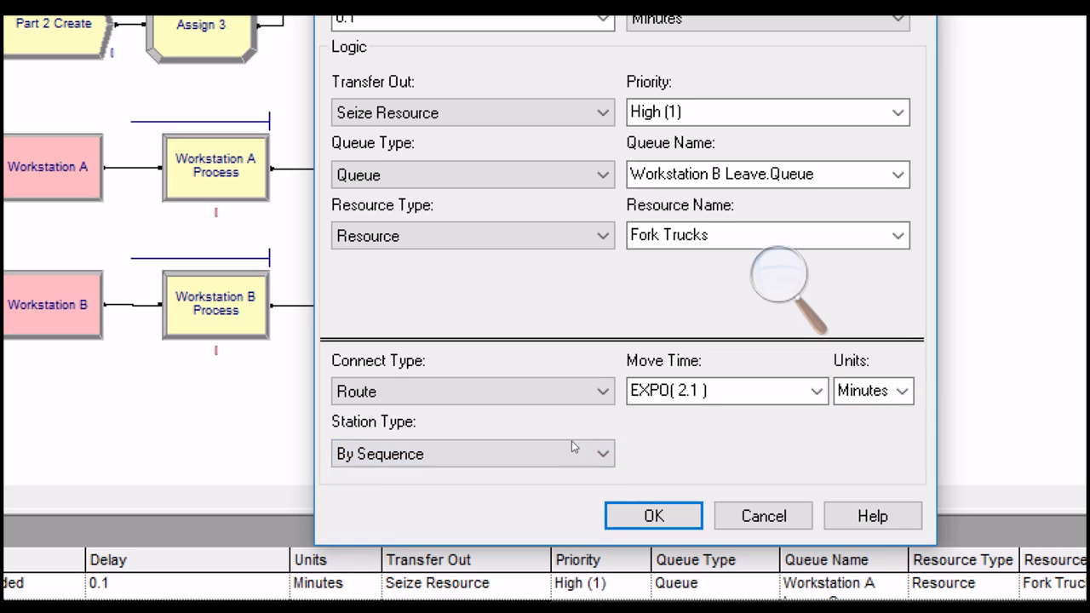
{"action": "key", "text": "Return"}
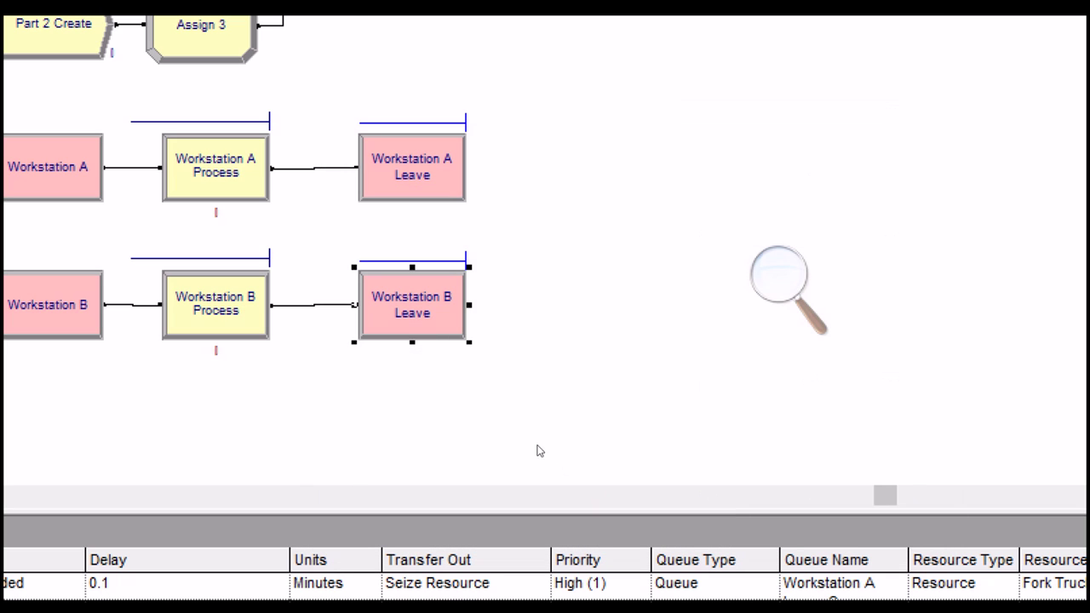
Step: Move both Leave modules closer to their Workstation Process modules
{"action": "left_click_drag", "start_coordinate": [412, 305], "coordinate": [373, 305]}
{"action": "left_click_drag", "start_coordinate": [414, 168], "coordinate": [373, 167]}
{"action": "left_click", "coordinate": [491, 338]}
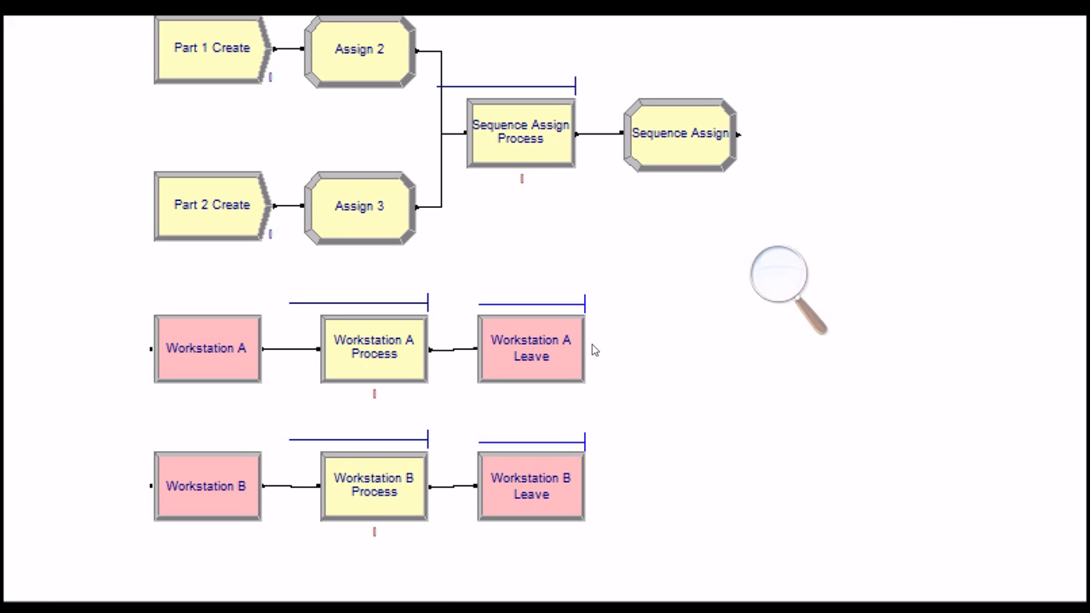
Step: Place a Station module from Advanced Transfer directly after the Sequence Assign module
{"action": "left_click", "coordinate": [680, 137]}
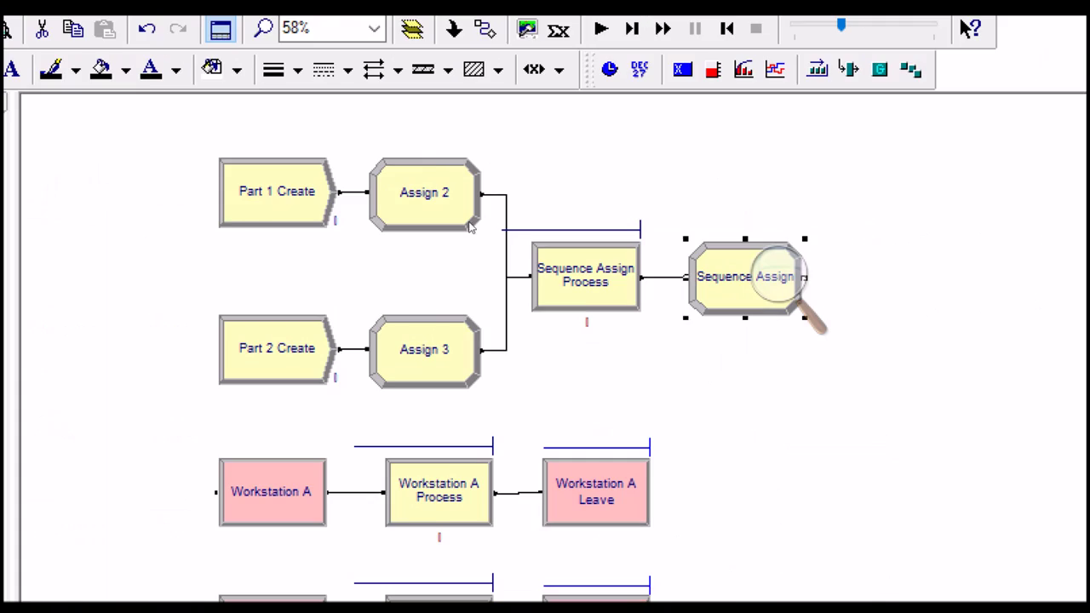
{"action": "left_click", "coordinate": [905, 336]}
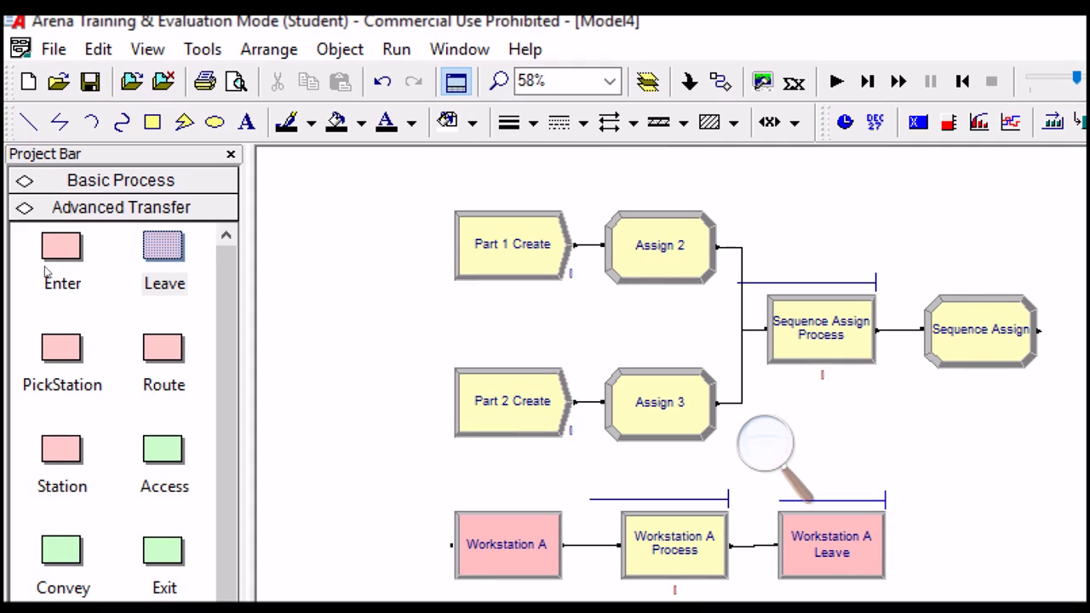
{"action": "left_click_drag", "start_coordinate": [62, 450], "coordinate": [537, 187]}
{"action": "left_click", "coordinate": [158, 342]}
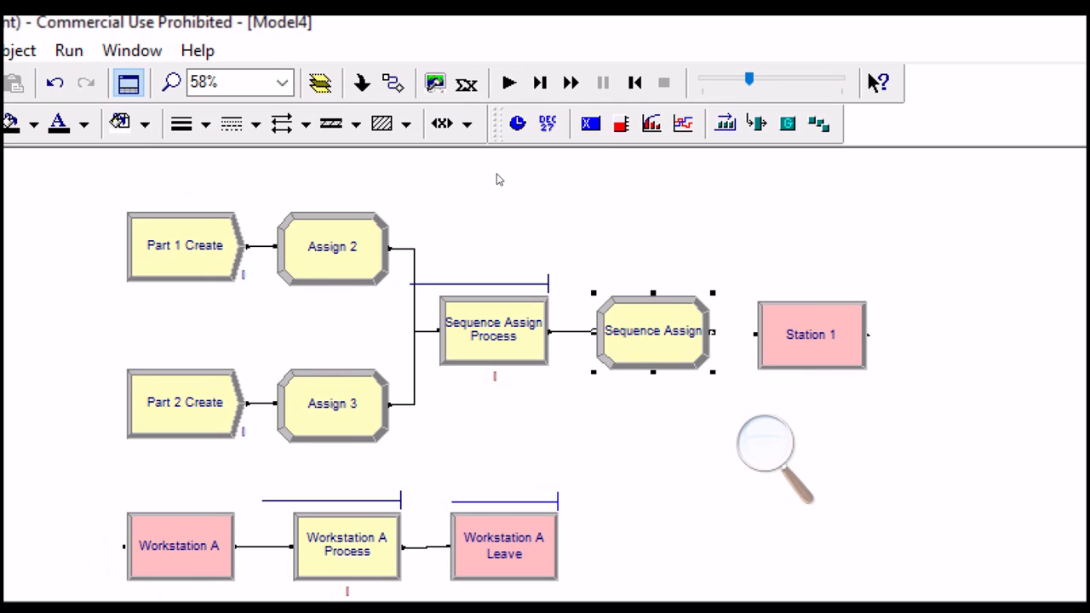
{"action": "left_click_drag", "start_coordinate": [810, 351], "coordinate": [804, 347]}
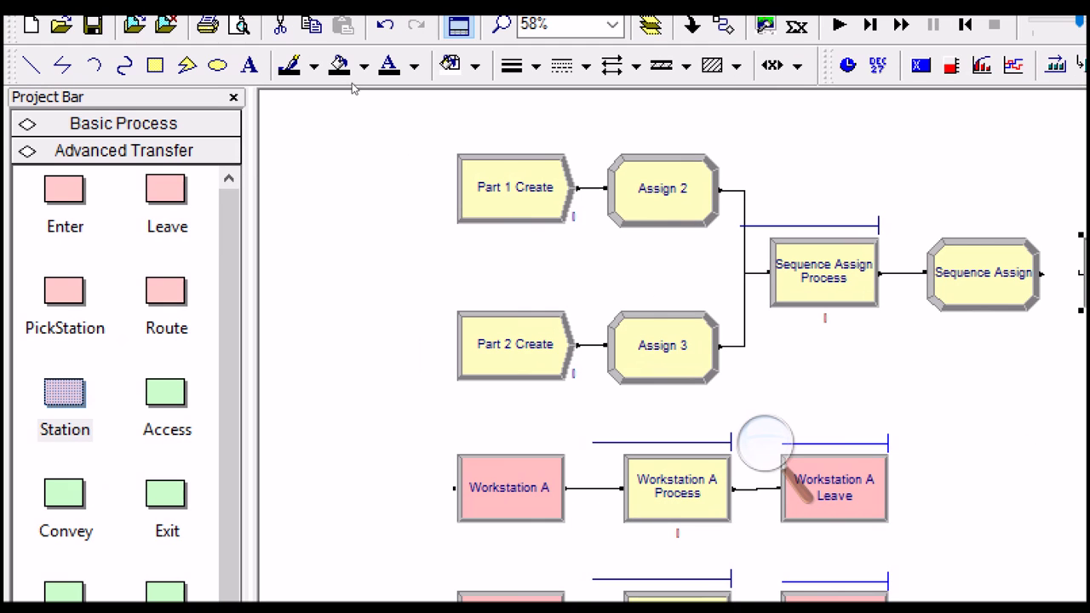
Step: Connect Sequence Assign to the new Station module and change that module's name to Starting Station
{"action": "left_click", "coordinate": [723, 24]}
{"action": "left_click", "coordinate": [1040, 273]}
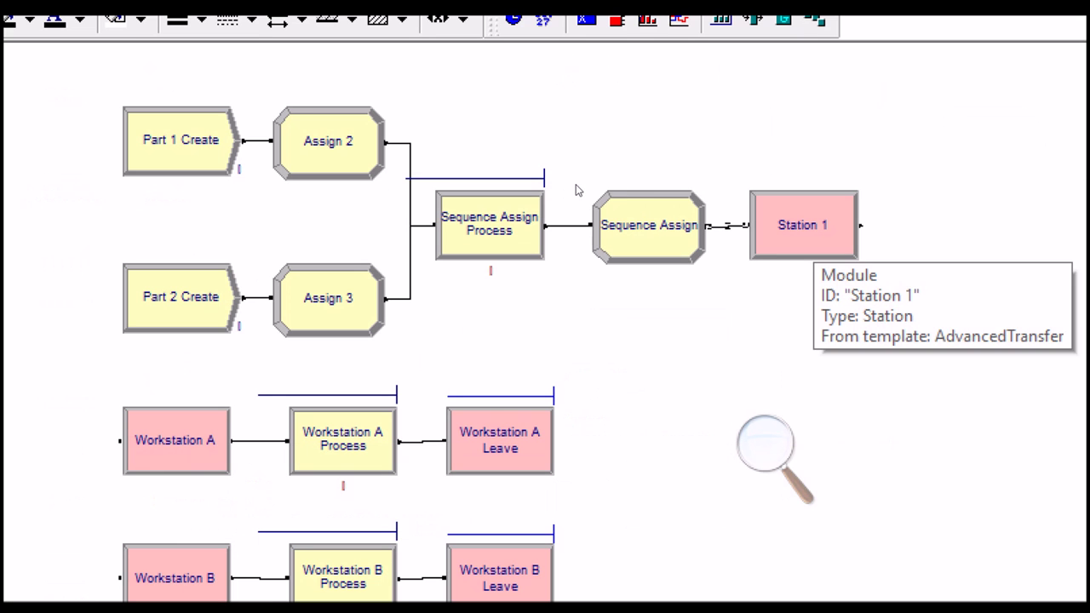
{"action": "double_click", "coordinate": [801, 225]}
{"action": "left_click_drag", "start_coordinate": [542, 242], "coordinate": [561, 193]}
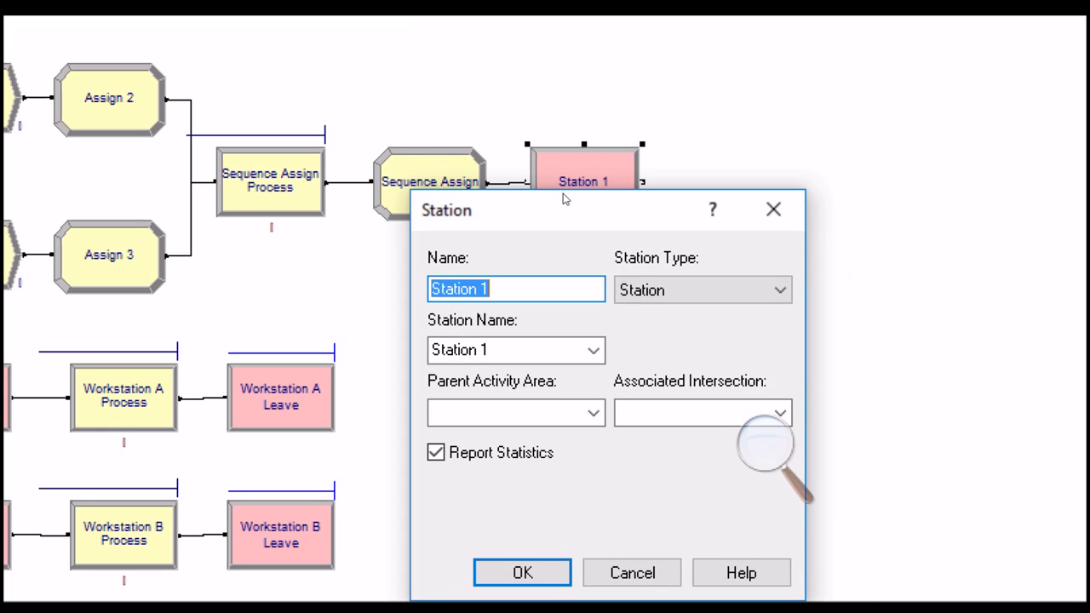
{"action": "key", "text": "Left"}
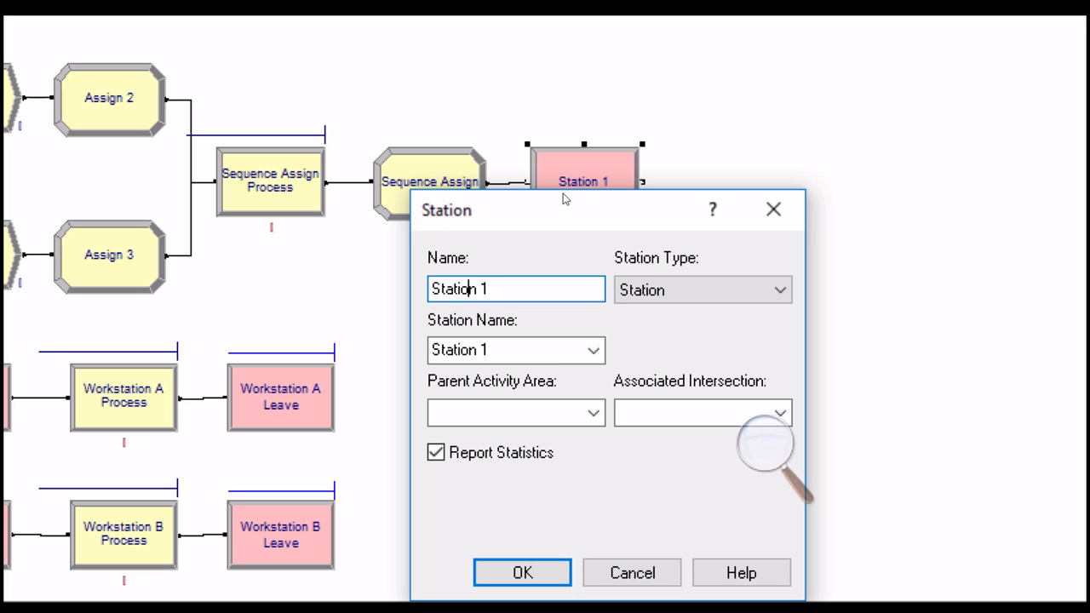
{"action": "type", "text": "Starting"}
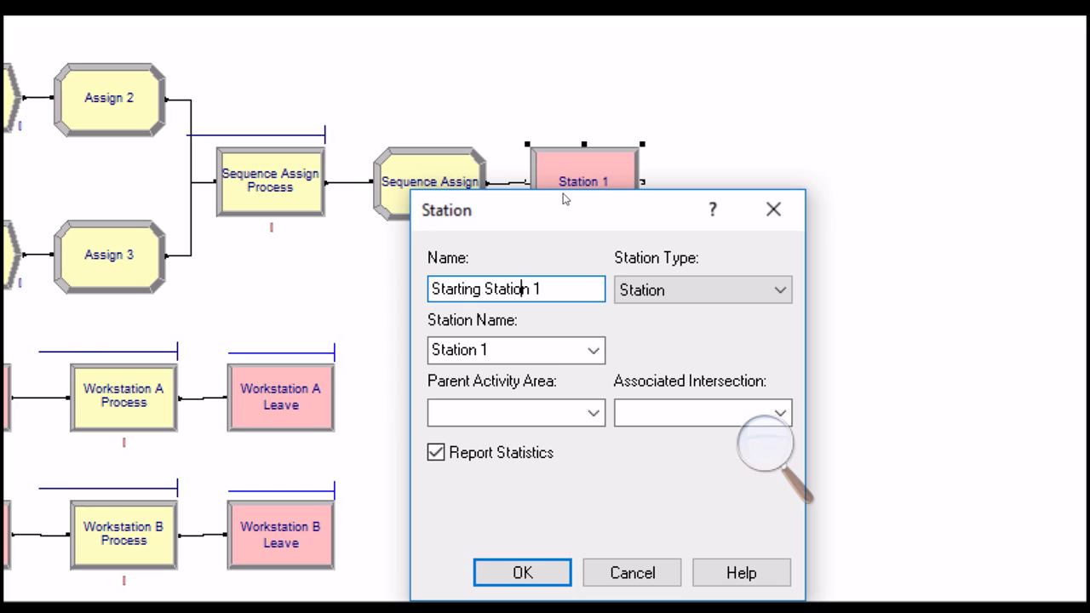
{"action": "key", "text": "shift+Right"}
{"action": "key", "text": "BackSpace"}
{"action": "left_click", "coordinate": [618, 413]}
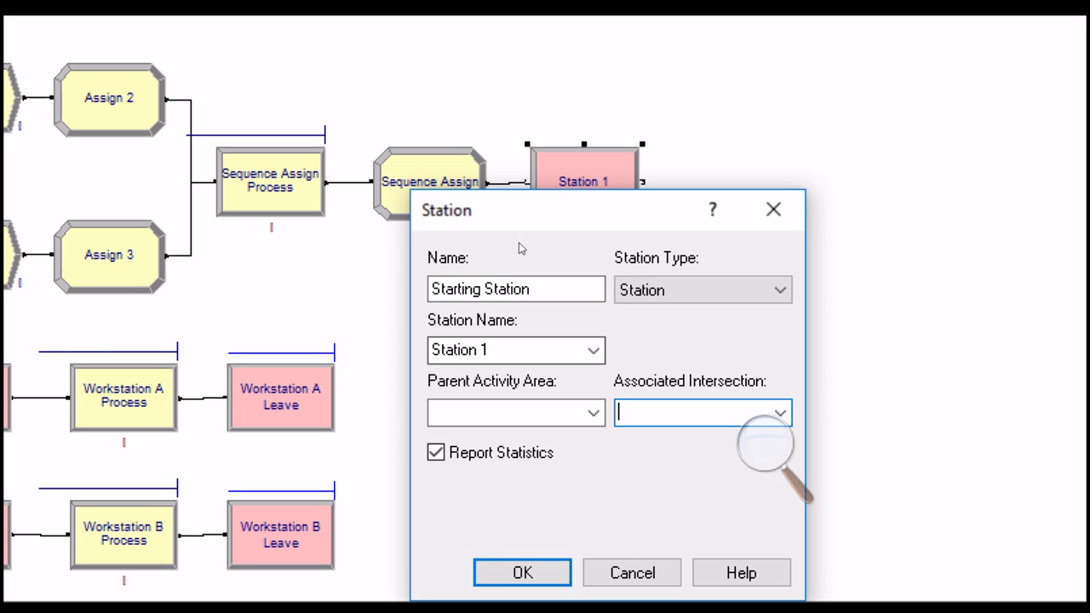
Step: Set the module's station name to Starting Station as well and accept the settings
{"action": "left_click_drag", "start_coordinate": [552, 289], "coordinate": [417, 287]}
{"action": "key", "text": "ctrl+c"}
{"action": "key", "text": "alt+s"}
{"action": "key", "text": "ctrl+v"}
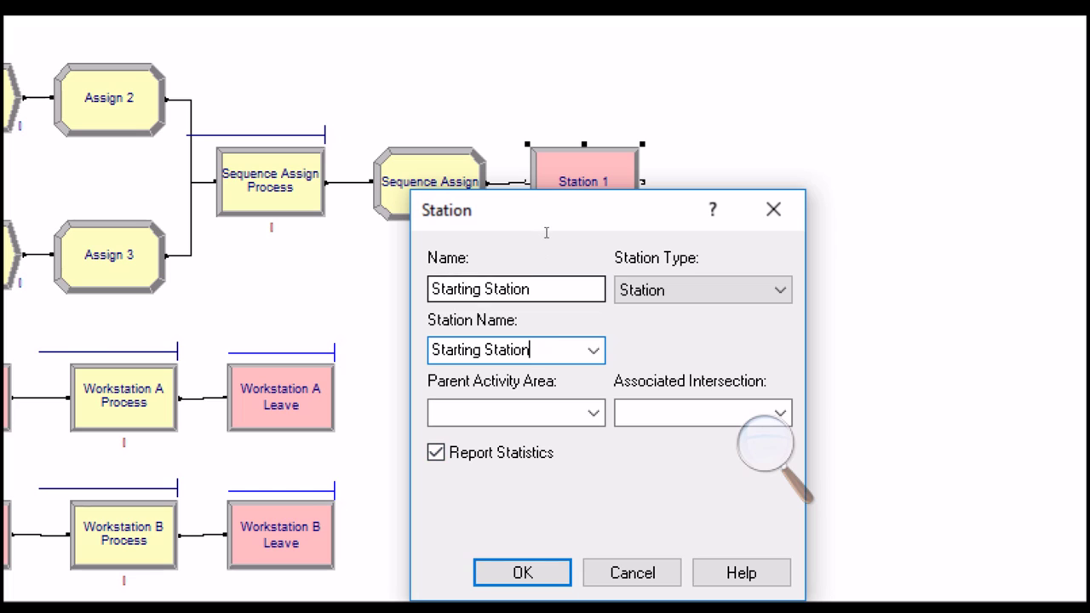
{"action": "key", "text": "alt+n"}
{"action": "key", "text": "alt+s"}
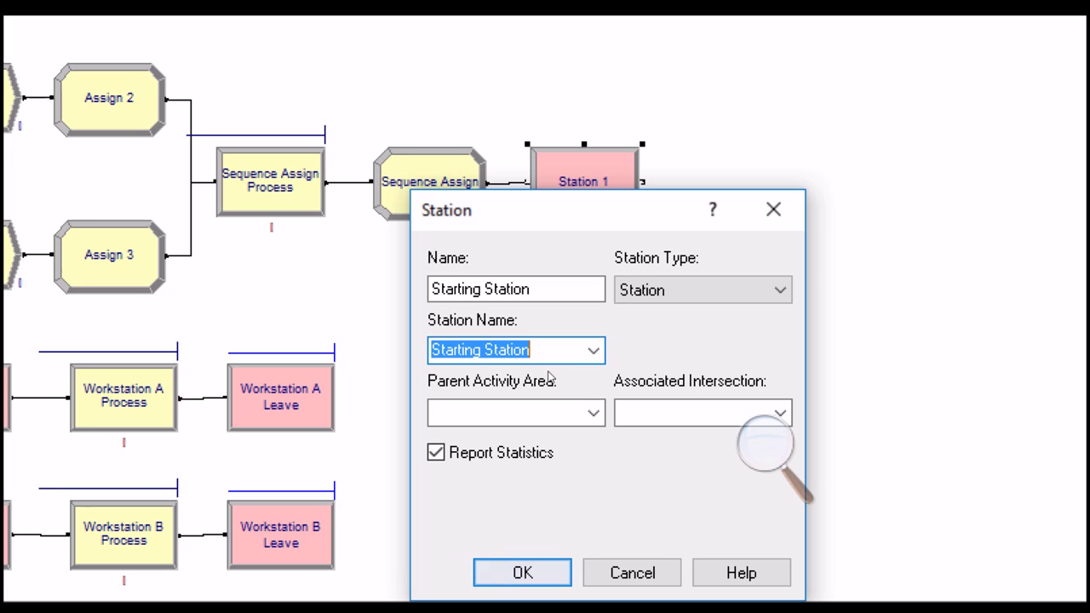
{"action": "key", "text": "Return"}
{"action": "left_click", "coordinate": [570, 201]}
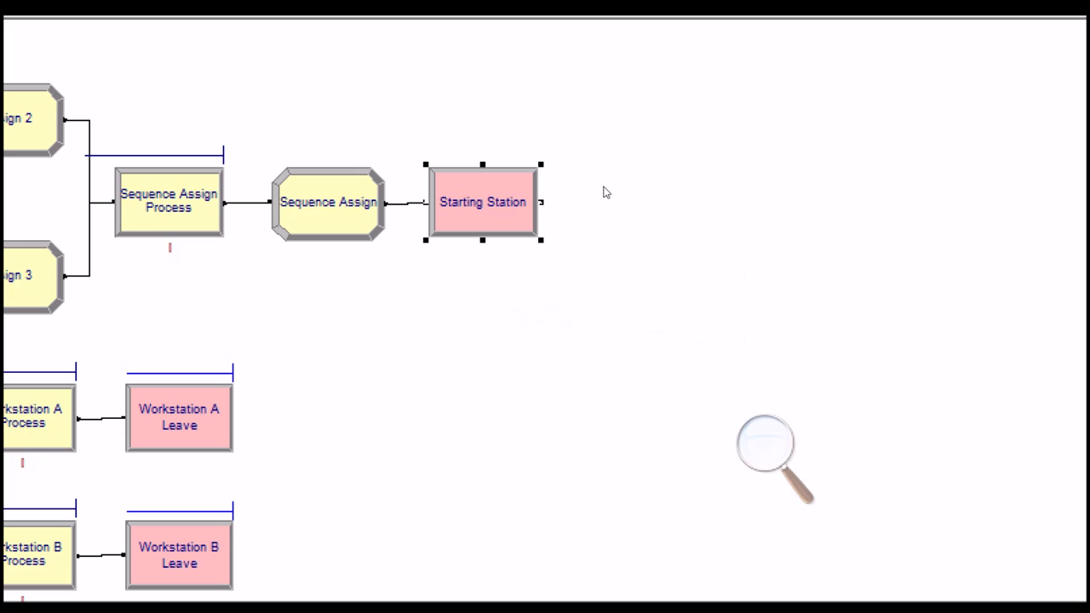
Step: Copy the Workstation A Leave module and place the copy directly after Starting Station
{"action": "left_click", "coordinate": [218, 419]}
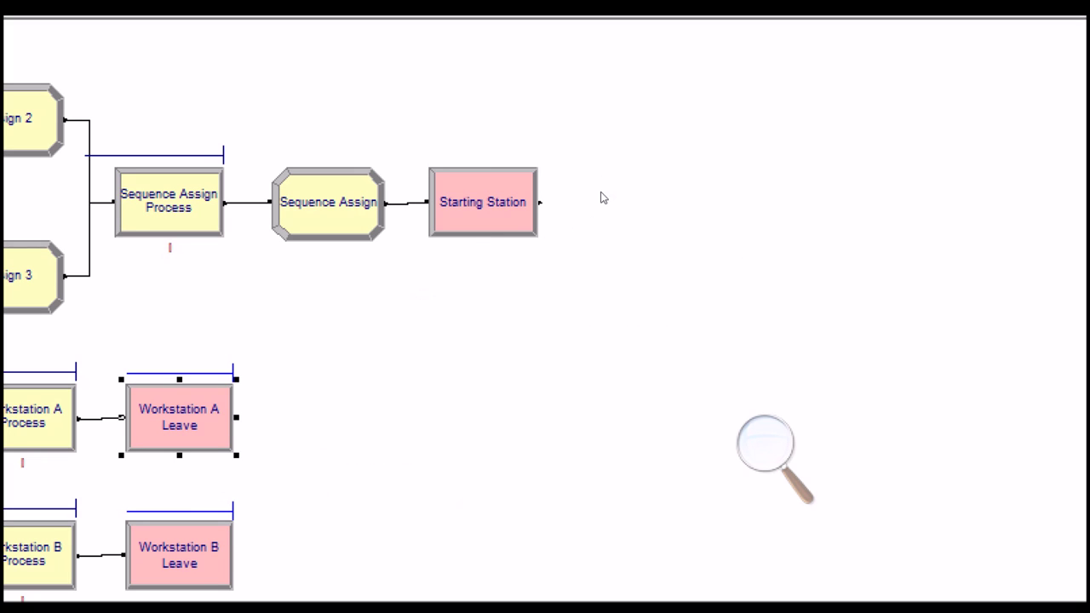
{"action": "key", "text": "ctrl+v"}
{"action": "left_click", "coordinate": [623, 156]}
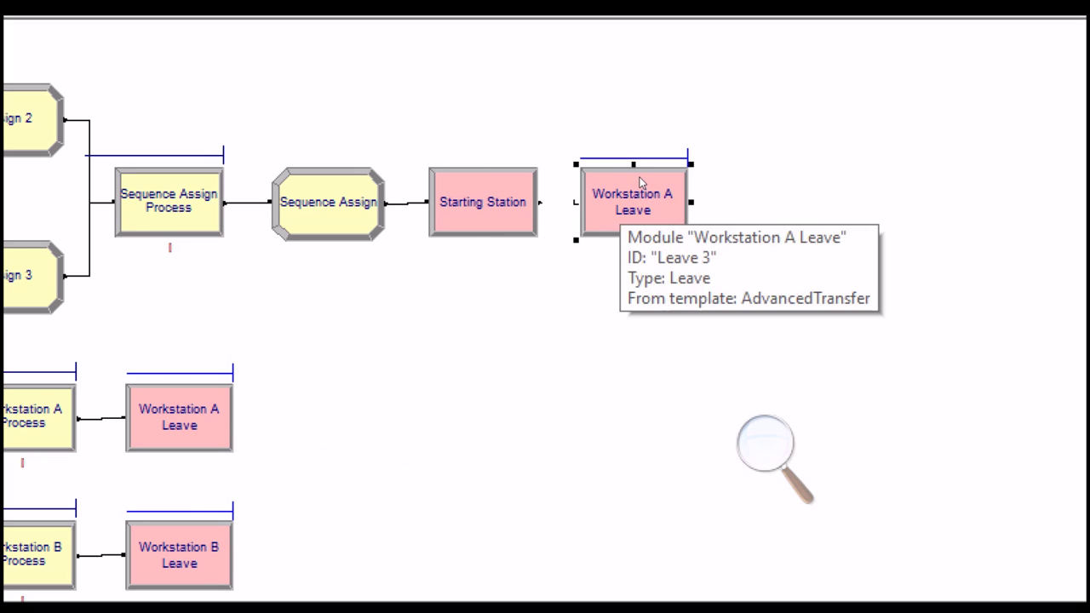
Step: Rename the copied Leave module to Starting Station Leave and accept its settings
{"action": "double_click", "coordinate": [642, 183]}
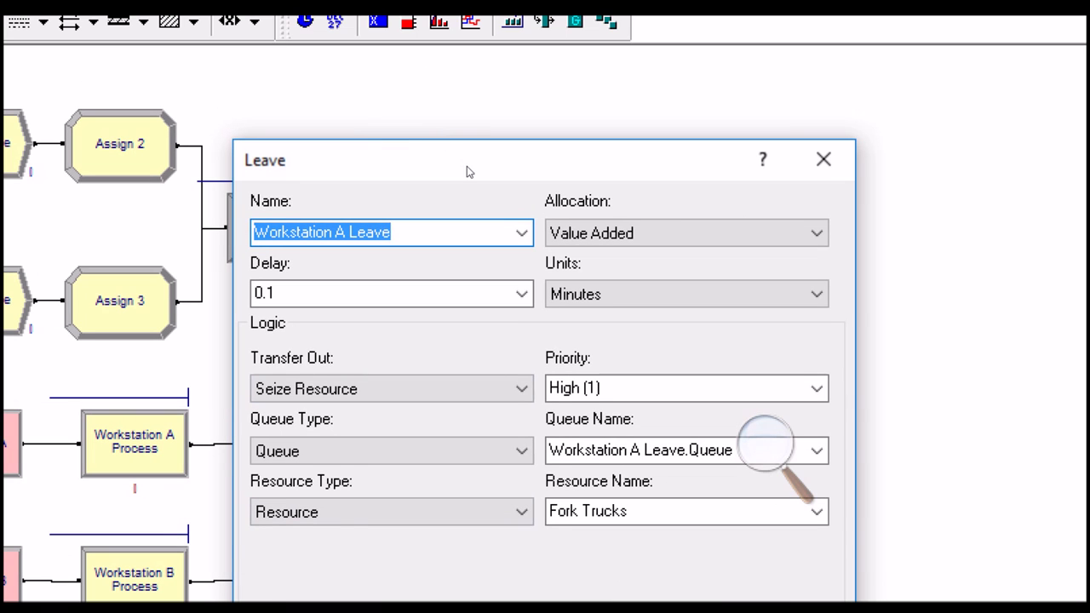
{"action": "mouse_move", "coordinate": [467, 166]}
{"action": "left_mouse_down"}
{"action": "mouse_move", "coordinate": [499, 163]}
{"action": "mouse_move", "coordinate": [539, 306]}
{"action": "left_mouse_up"}
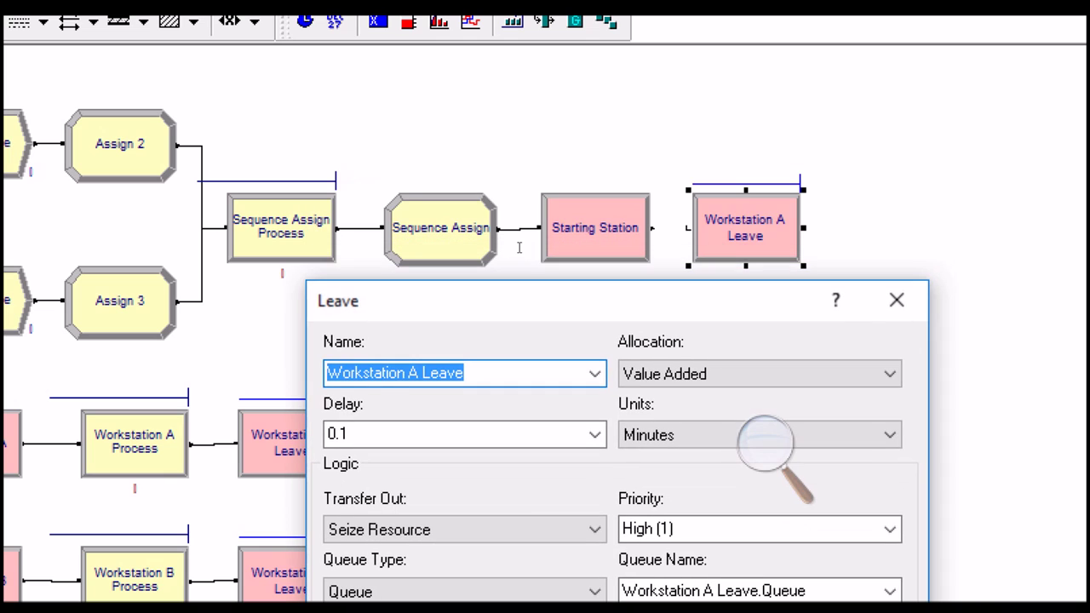
{"action": "left_click", "coordinate": [520, 373]}
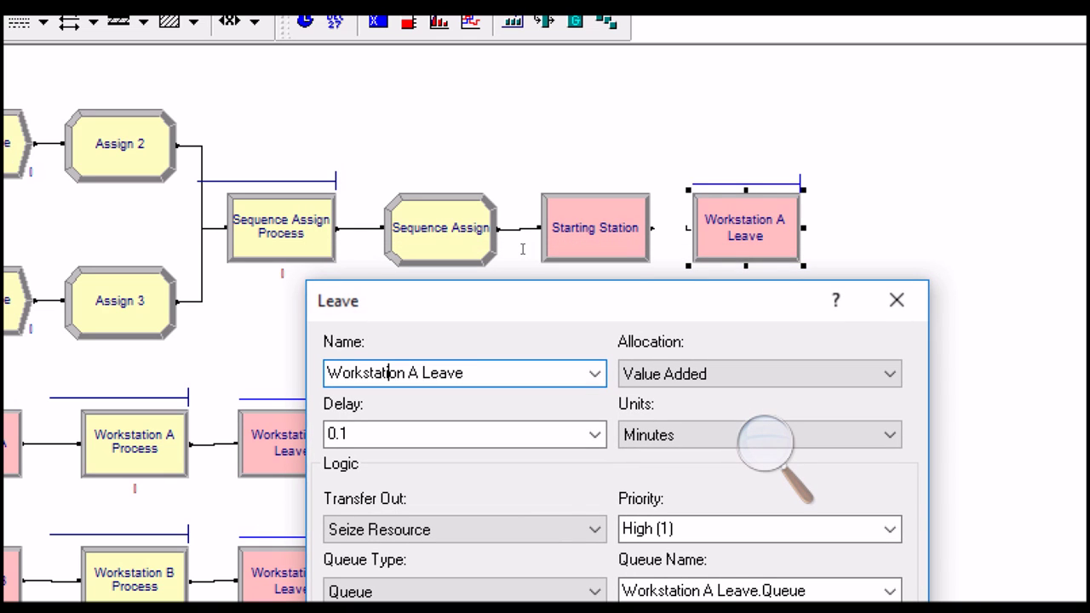
{"action": "type", "text": "Sta"}
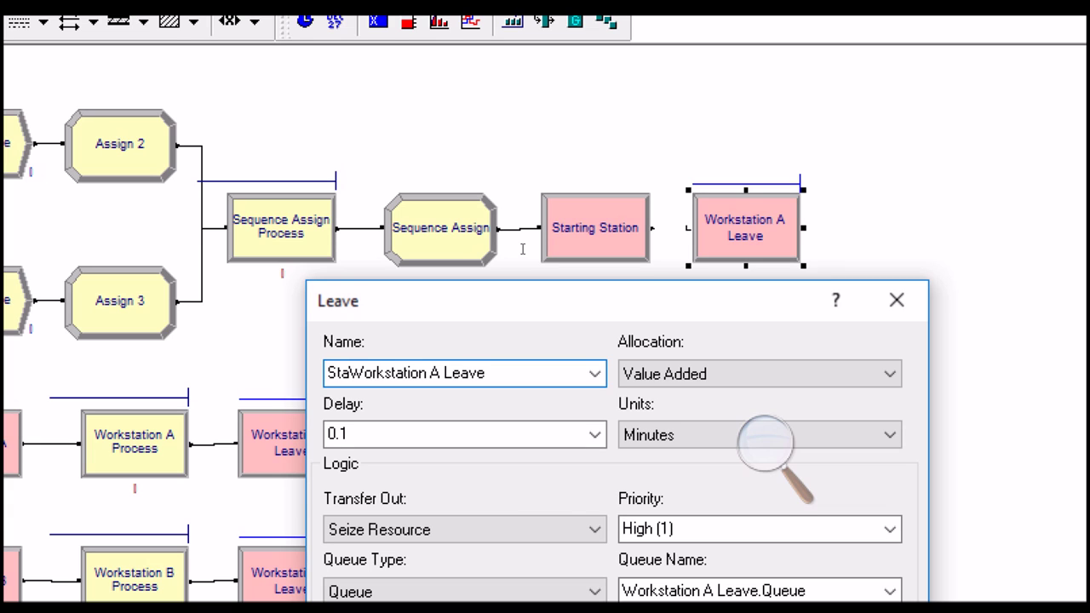
{"action": "type", "text": "t"}
{"action": "key", "text": "BackSpace"}
{"action": "type", "text": "rting "}
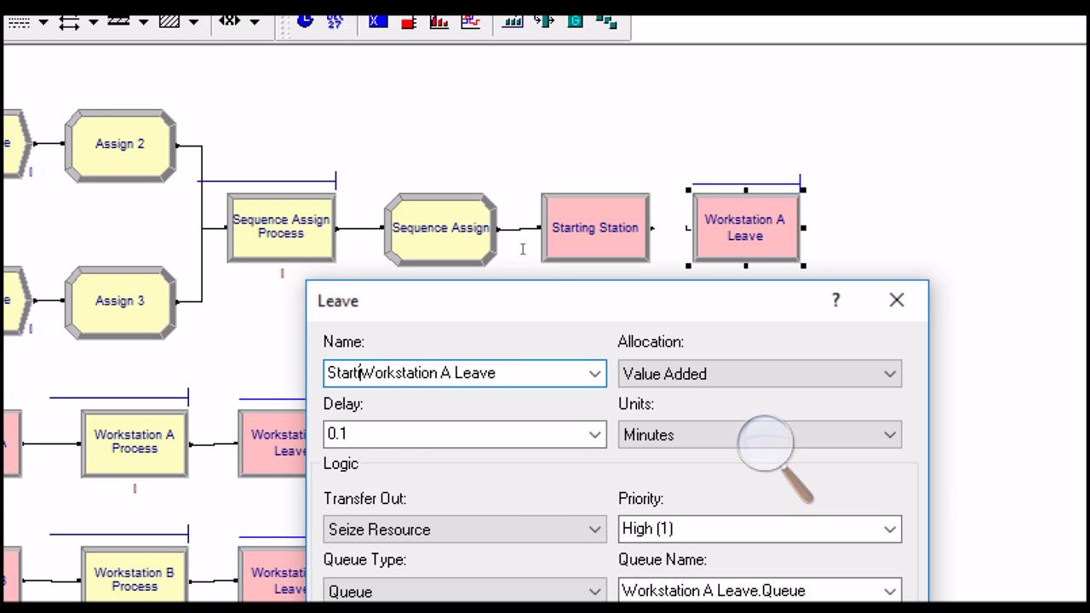
{"action": "type", "text": "Station"}
{"action": "key", "text": "shift+Right"}
{"action": "key", "text": "shift+Right"}
{"action": "key", "text": "shift+Right"}
{"action": "key", "text": "shift+Right"}
{"action": "key", "text": "shift+Right"}
{"action": "key", "text": "shift+Right"}
{"action": "key", "text": "shift+Right"}
{"action": "key", "text": "shift+Right"}
{"action": "key", "text": "shift+Right"}
{"action": "key", "text": "shift+Right"}
{"action": "key", "text": "shift+Right"}
{"action": "key", "text": "shift+Right"}
{"action": "key", "text": "shift+Right"}
{"action": "key", "text": "shift+Right"}
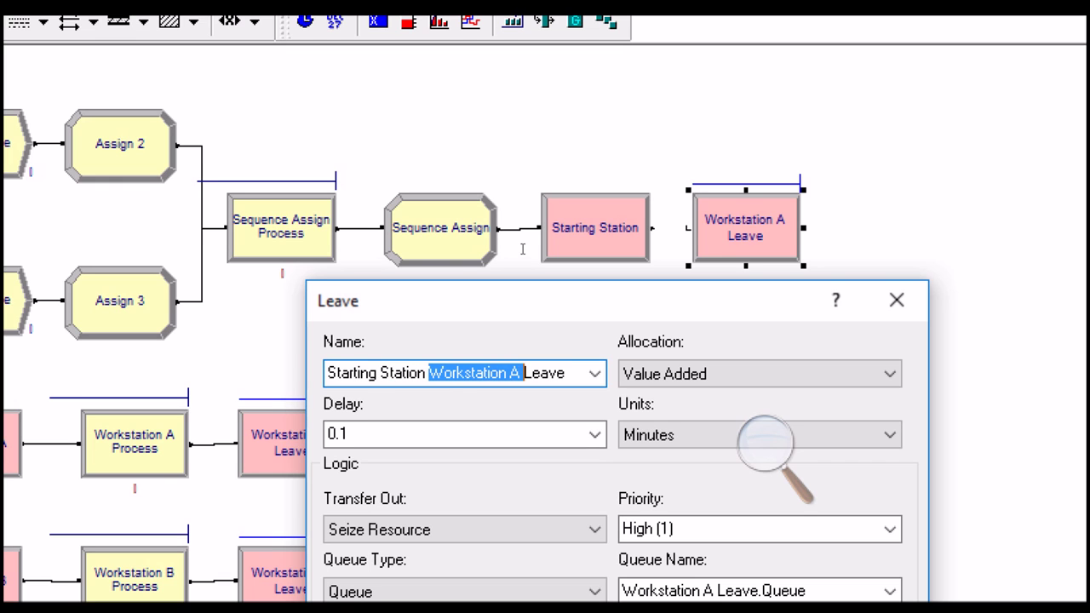
{"action": "key", "text": "Delete"}
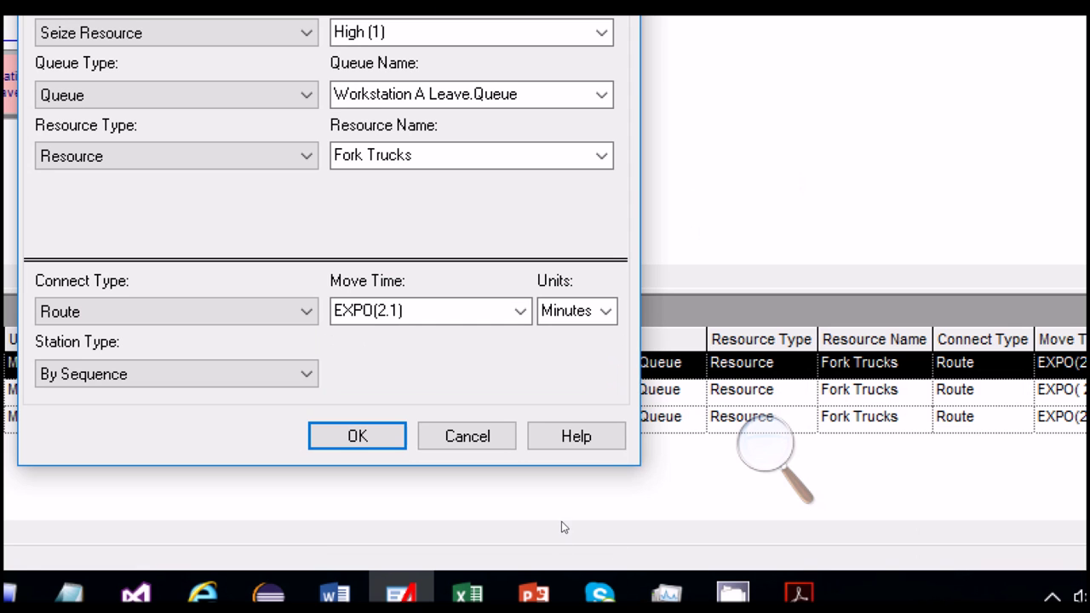
{"action": "key", "text": "Return"}
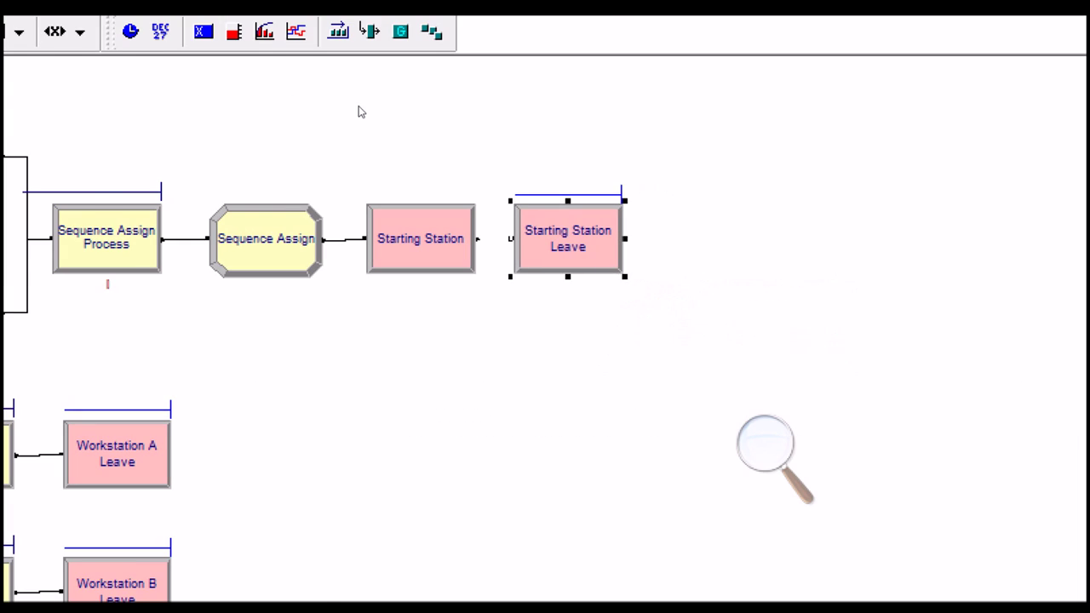
Step: Connect the Starting Station module to the Starting Station Leave module
{"action": "left_click", "coordinate": [851, 340]}
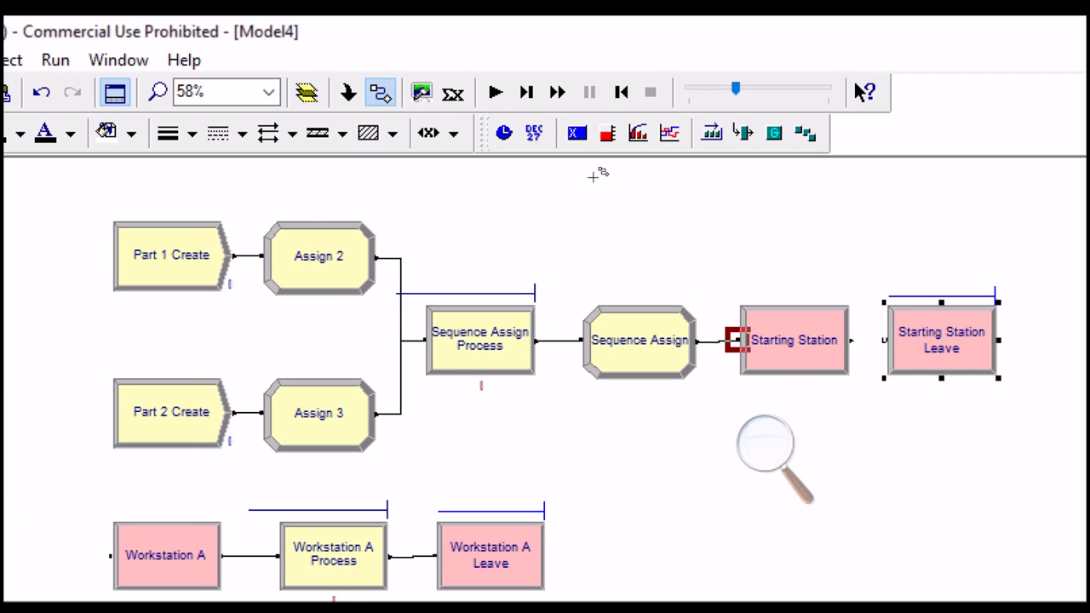
{"action": "left_click", "coordinate": [885, 340]}
{"action": "key", "text": "Escape"}
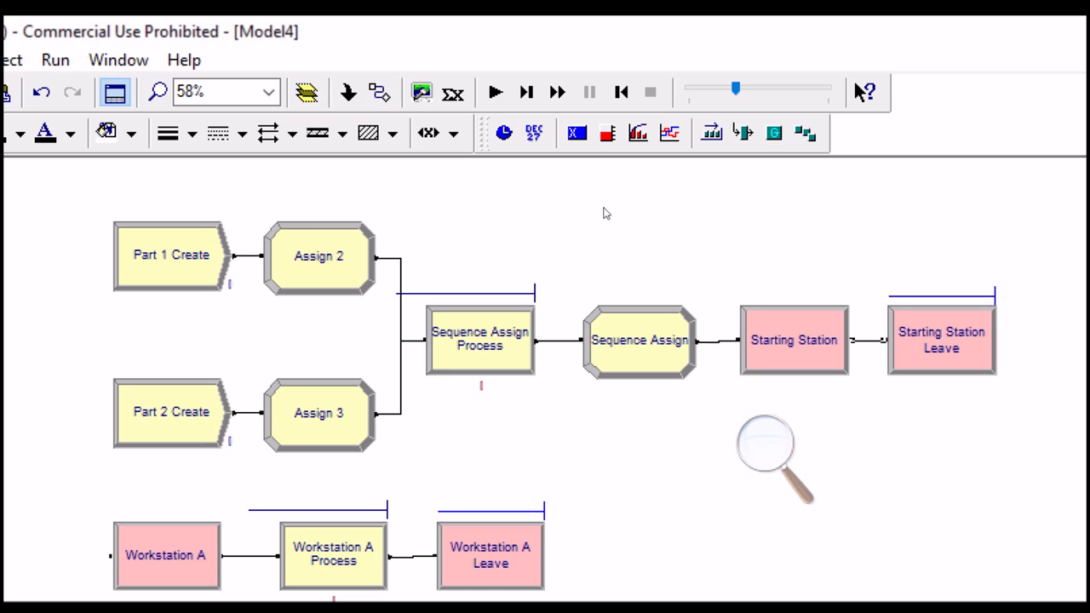
Step: Review the flow from Sequence Assign through Starting Station and check the resource and routing settings of Starting Station Leave
{"action": "left_click", "coordinate": [639, 341]}
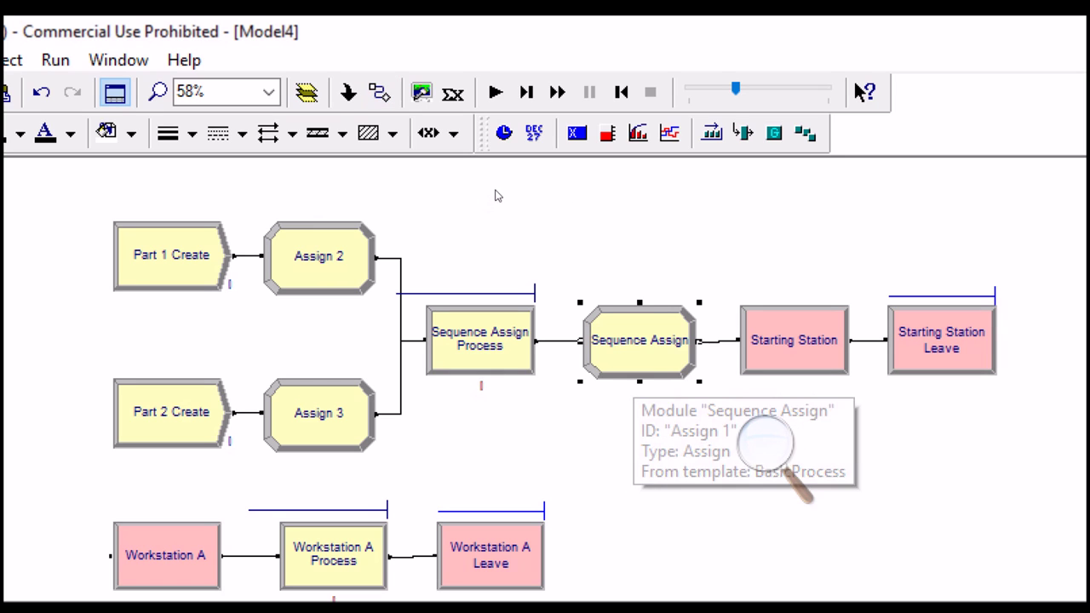
{"action": "left_click", "coordinate": [794, 340]}
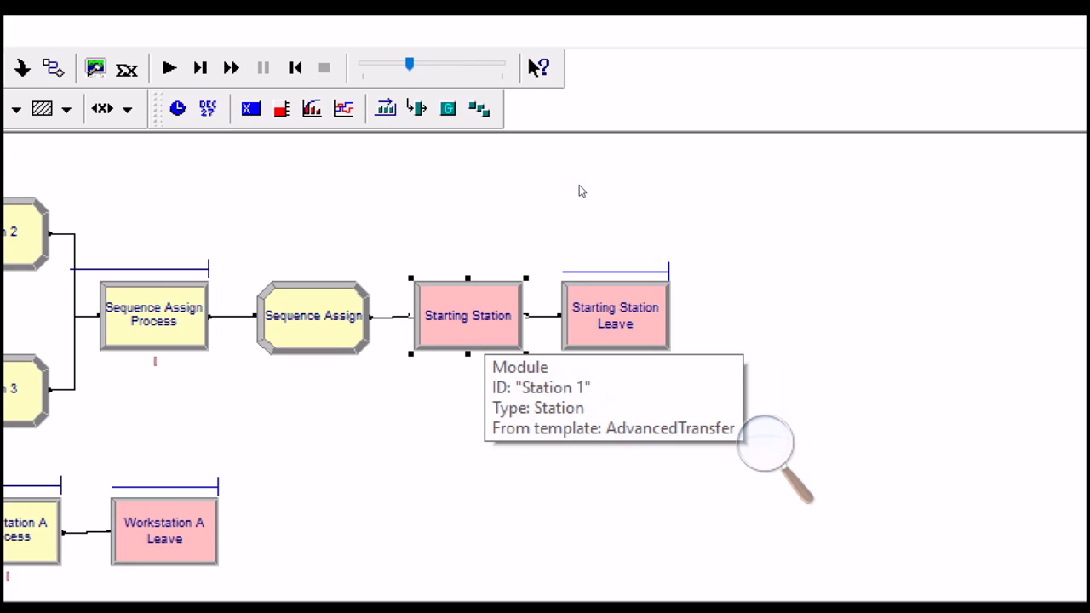
{"action": "left_click", "coordinate": [599, 319]}
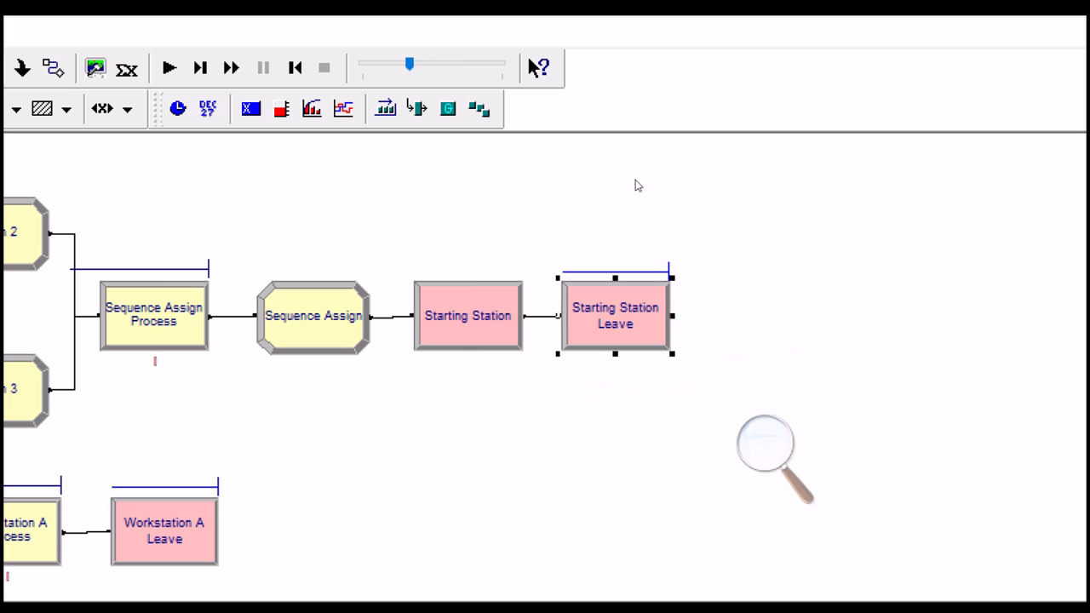
{"action": "double_click", "coordinate": [603, 322]}
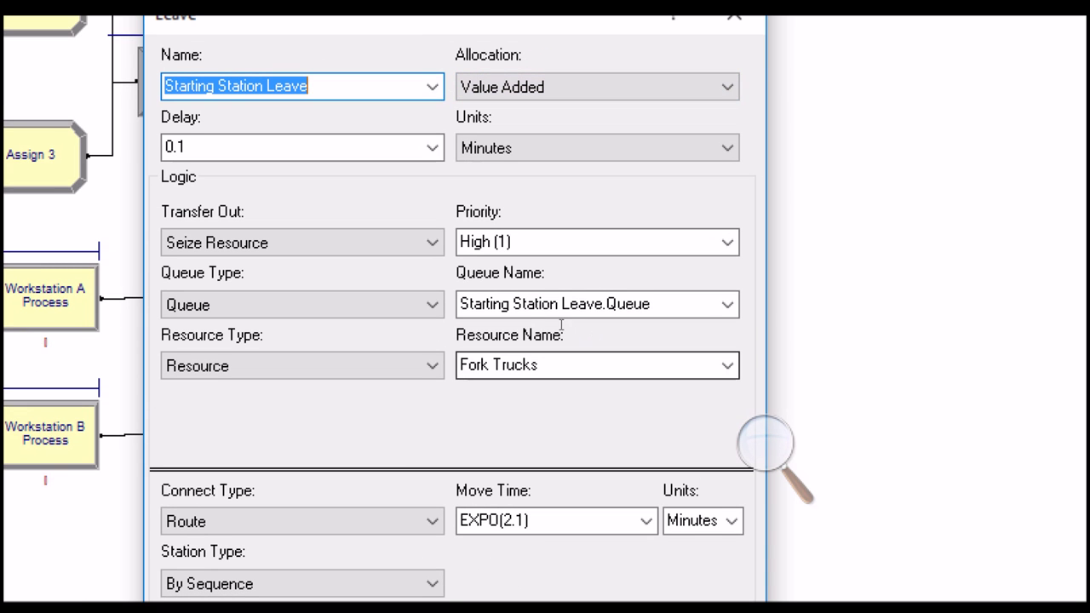
{"action": "left_click_drag", "start_coordinate": [552, 321], "coordinate": [625, 320]}
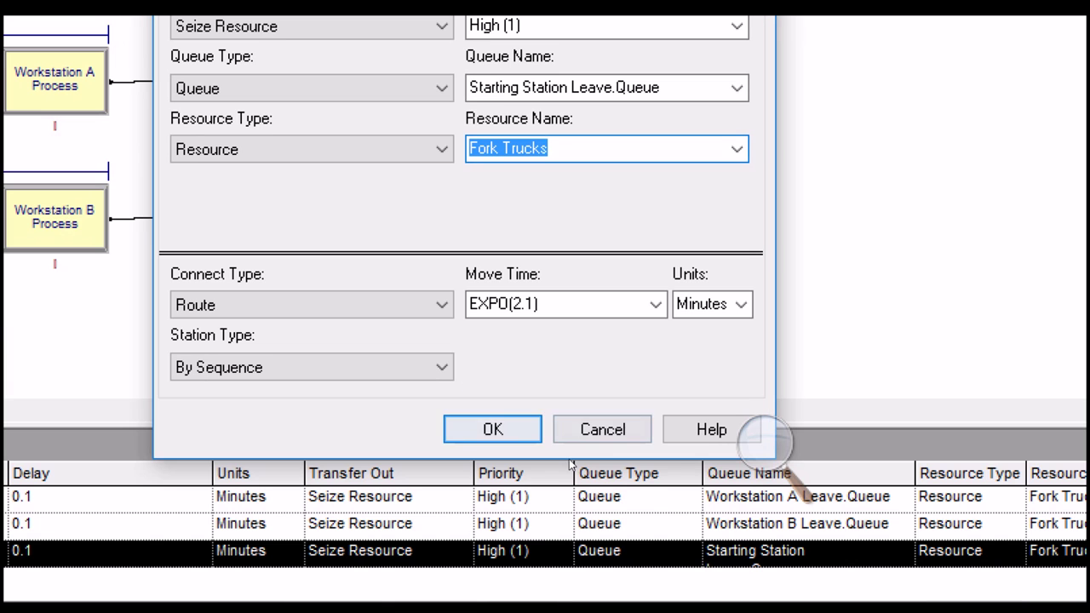
{"action": "left_click", "coordinate": [492, 429]}
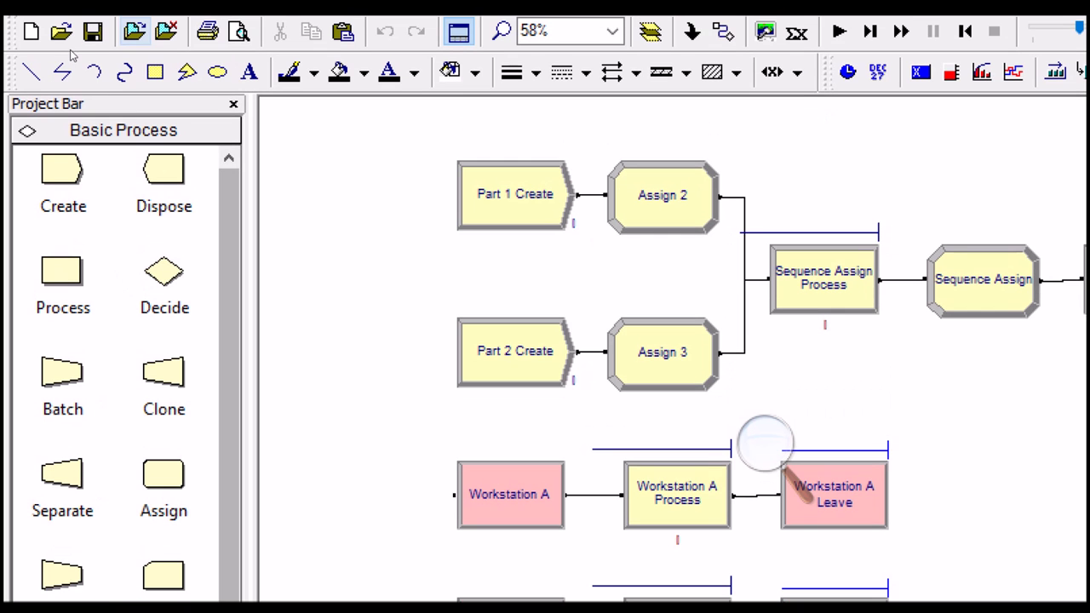
Step: Place a Dispose module below Starting Station Leave and a copy of the Workstation A Enter module in front of it
{"action": "left_click_drag", "start_coordinate": [163, 170], "coordinate": [694, 278]}
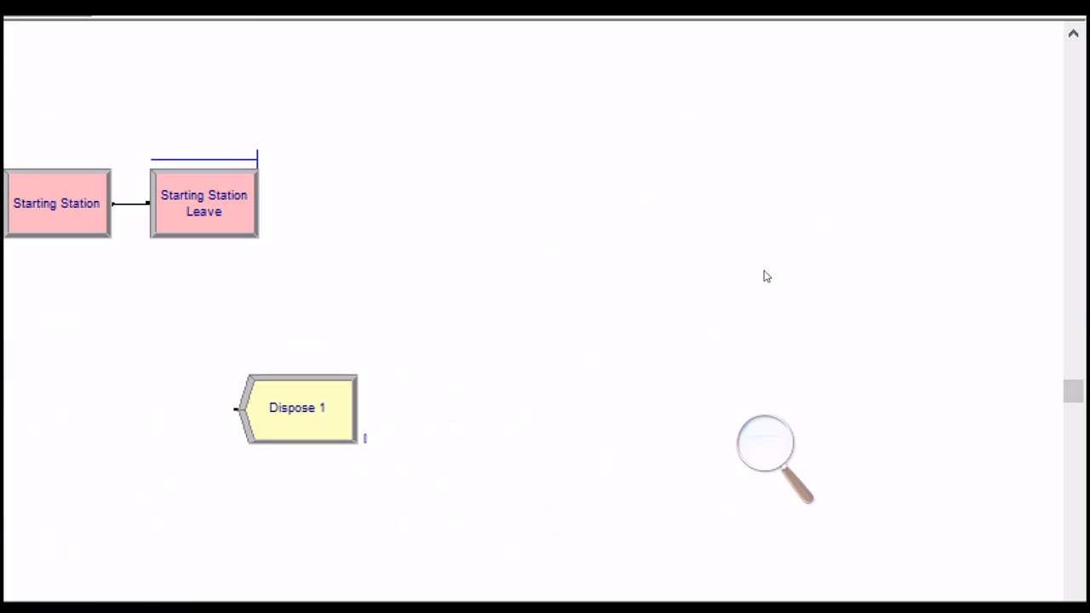
{"action": "left_click", "coordinate": [559, 256]}
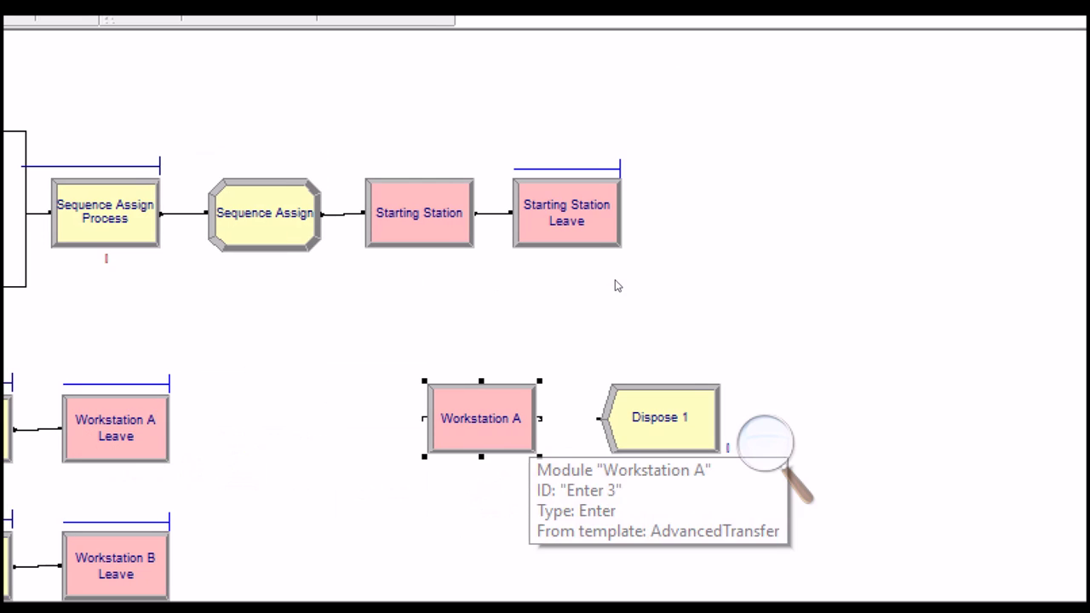
Step: Rename the copied Enter module in front of the Dispose module to Final Station and accept its settings
{"action": "double_click", "coordinate": [614, 280]}
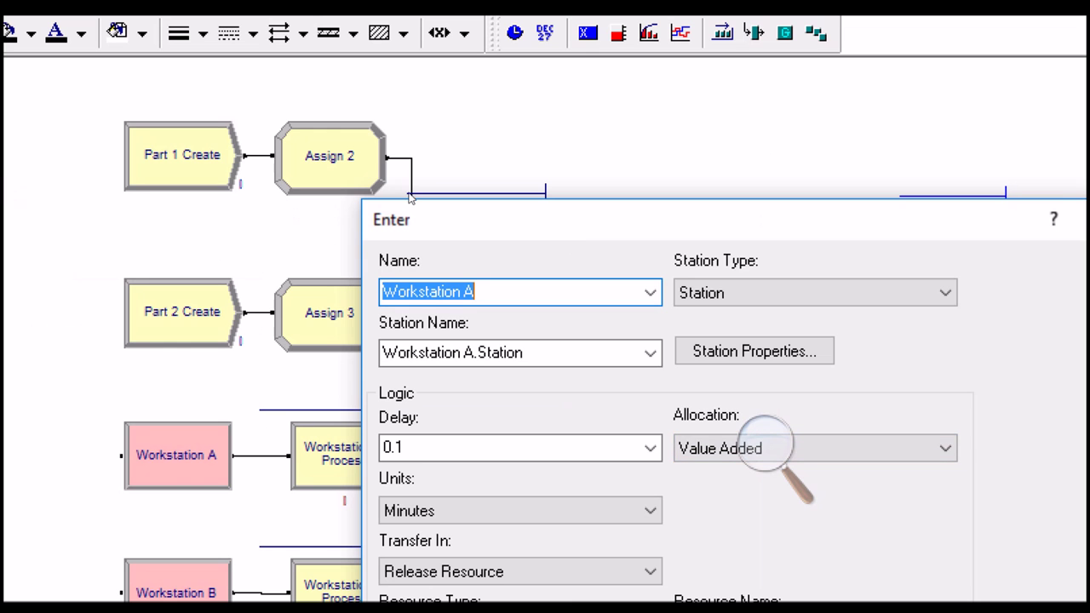
{"action": "left_click", "coordinate": [464, 291]}
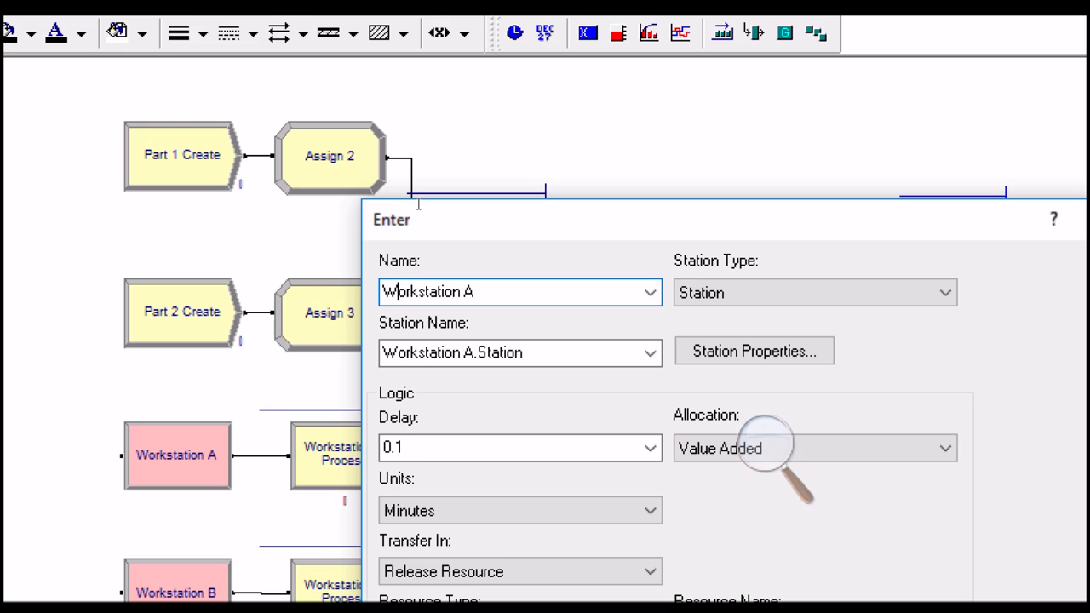
{"action": "key", "text": "shift+Left"}
{"action": "key", "text": "shift+Left"}
{"action": "key", "text": "shift+Left"}
{"action": "key", "text": "shift+Left"}
{"action": "key", "text": "shift+Left"}
{"action": "key", "text": "shift+Left"}
{"action": "key", "text": "shift+Left"}
{"action": "key", "text": "shift+Left"}
{"action": "key", "text": "shift+Left"}
{"action": "key", "text": "shift+Left"}
{"action": "key", "text": "shift+Left"}
{"action": "key", "text": "shift+Left"}
{"action": "key", "text": "shift+Left"}
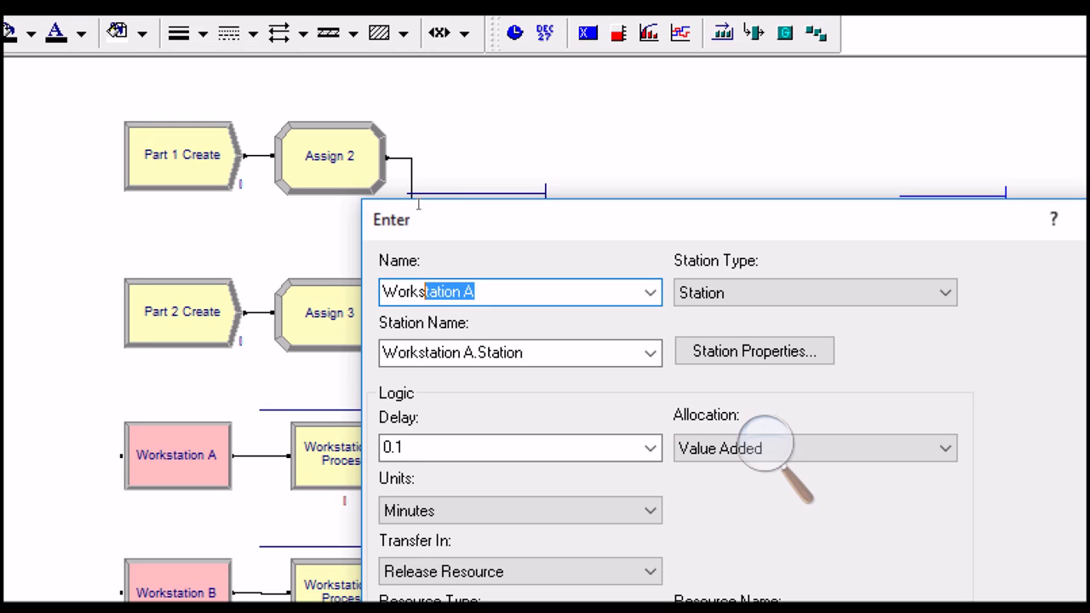
{"action": "type", "text": "Final "}
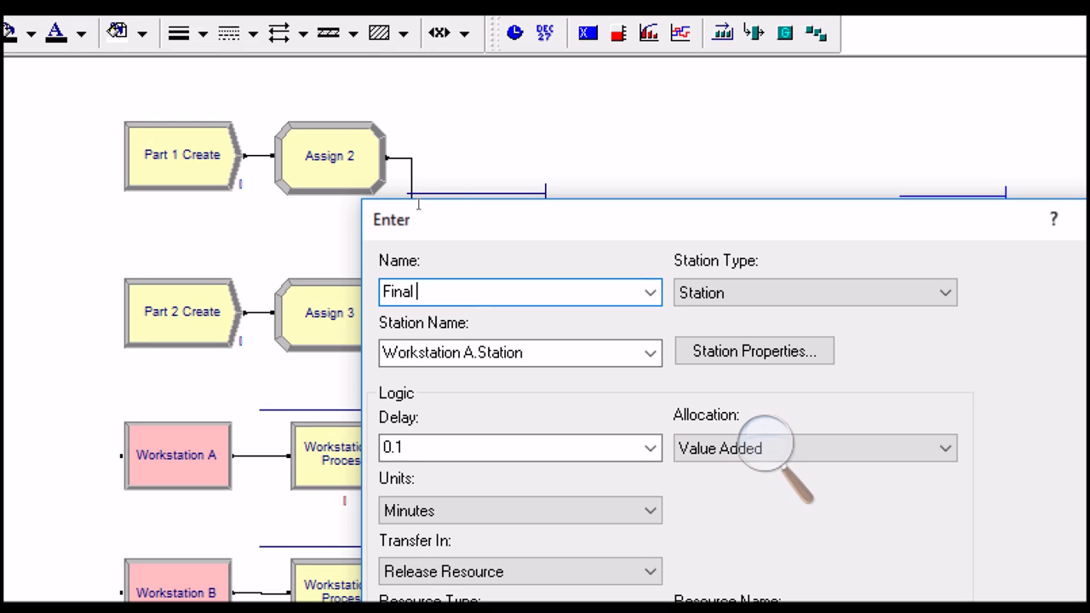
{"action": "type", "text": "Station"}
{"action": "key", "text": "shift+Left"}
{"action": "key", "text": "shift+Left"}
{"action": "key", "text": "shift+Left"}
{"action": "key", "text": "shift+Left"}
{"action": "key", "text": "shift+Left"}
{"action": "key", "text": "shift+Left"}
{"action": "key", "text": "shift+Left"}
{"action": "key", "text": "shift+Left"}
{"action": "key", "text": "shift+Left"}
{"action": "key", "text": "shift+Left"}
{"action": "key", "text": "shift+Left"}
{"action": "key", "text": "shift+Left"}
{"action": "key", "text": "shift+Left"}
{"action": "key", "text": "Tab"}
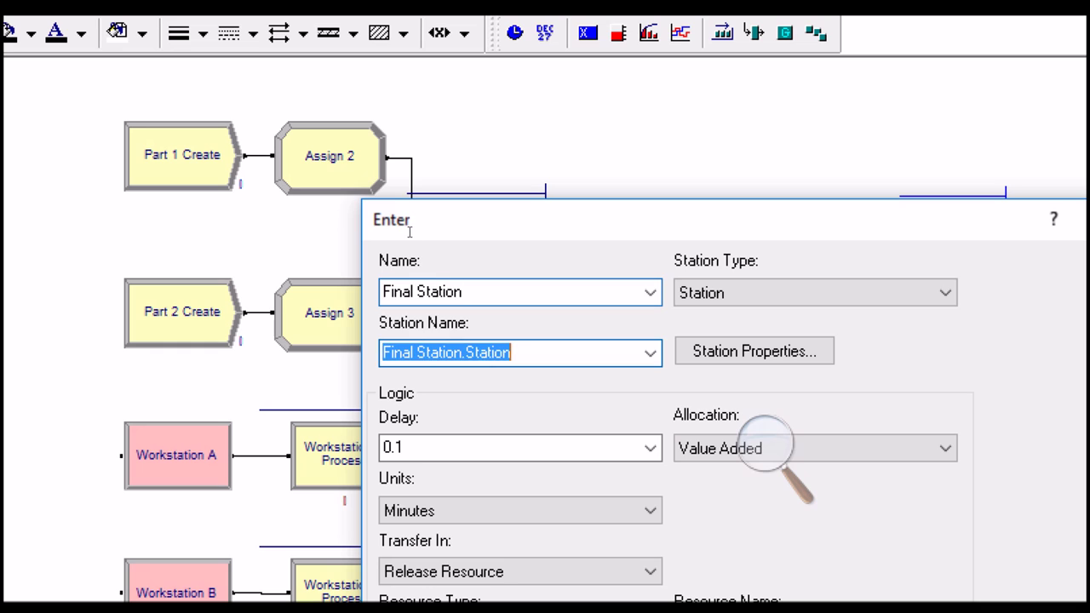
{"action": "key", "text": "End"}
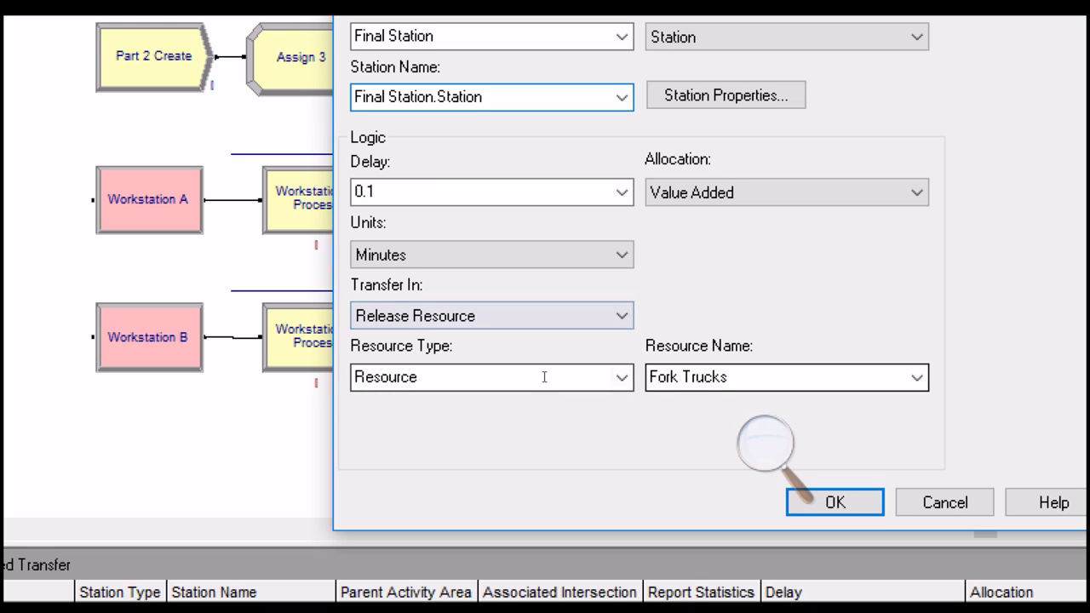
{"action": "key", "text": "Return"}
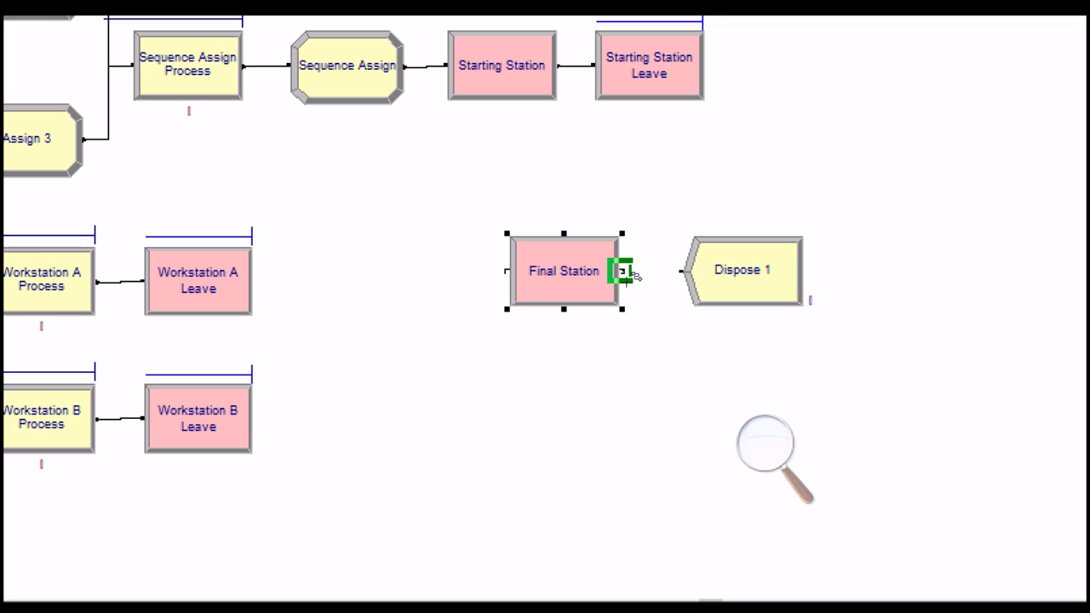
Step: Connect the Final Station module to the Dispose 1 module
{"action": "left_click", "coordinate": [625, 271]}
{"action": "left_click", "coordinate": [679, 270]}
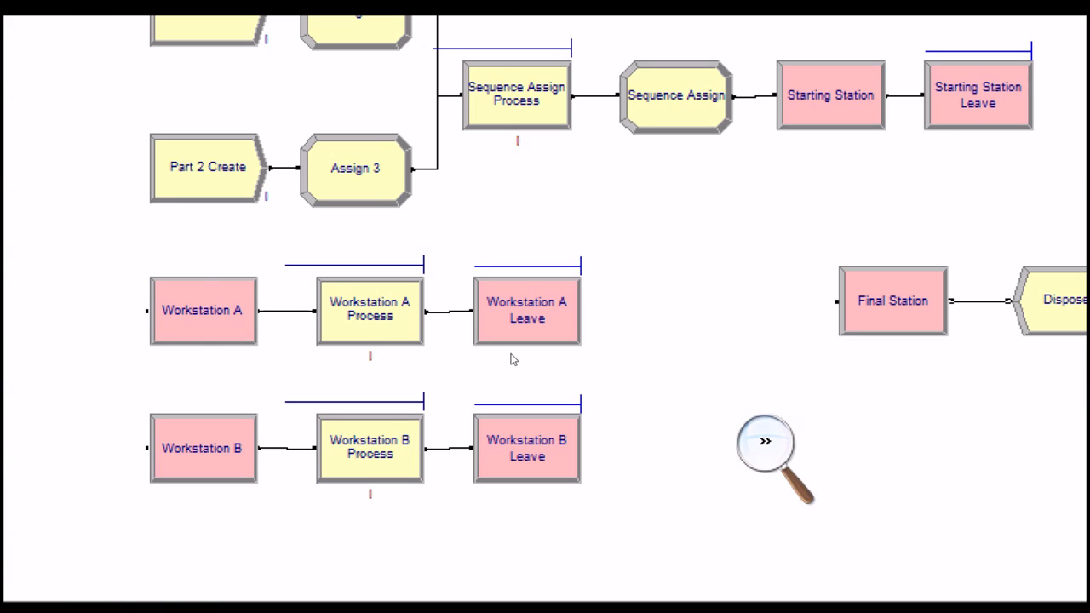
Step: Review the Workstation A, Workstation B, Starting Station and Final Station modules as stops along the part routes
{"action": "left_click", "coordinate": [248, 340]}
{"action": "left_click", "coordinate": [201, 448]}
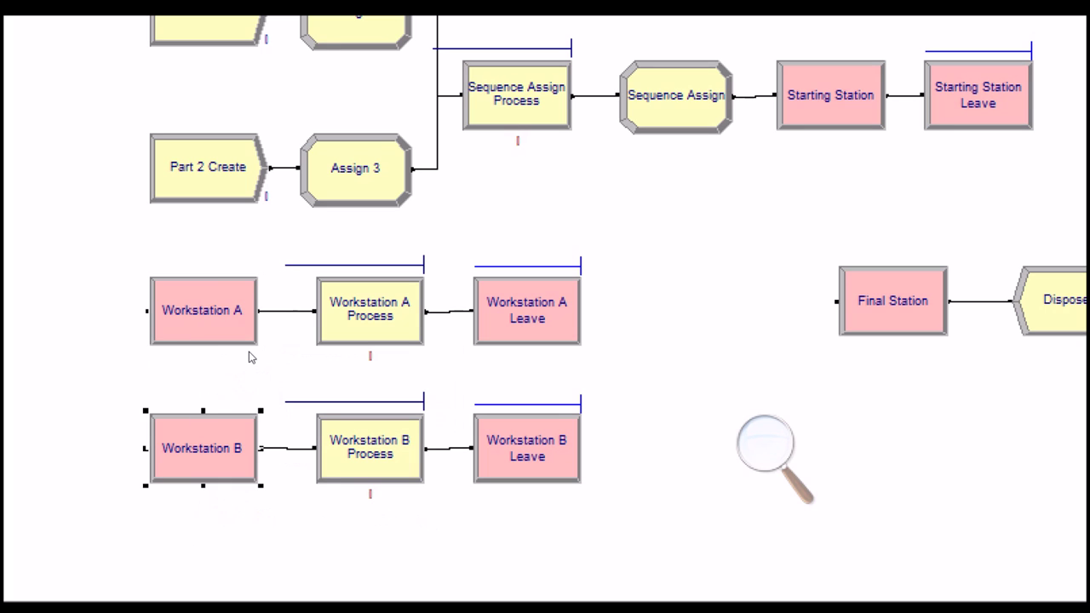
{"action": "left_click", "coordinate": [228, 313]}
{"action": "left_click", "coordinate": [224, 440]}
{"action": "left_click", "coordinate": [453, 305]}
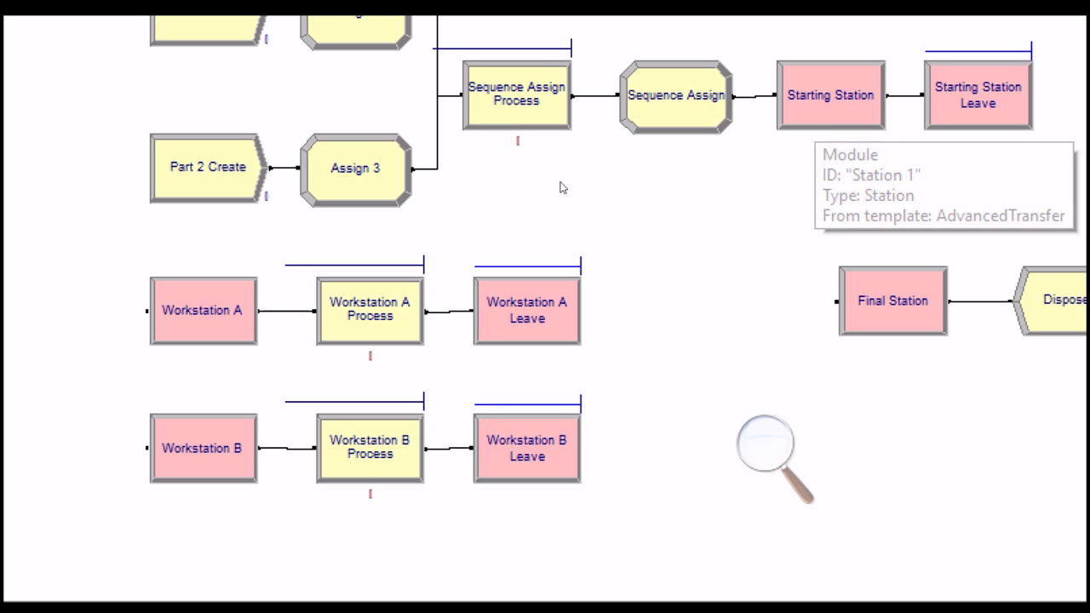
{"action": "left_click", "coordinate": [809, 109]}
{"action": "left_click", "coordinate": [239, 298]}
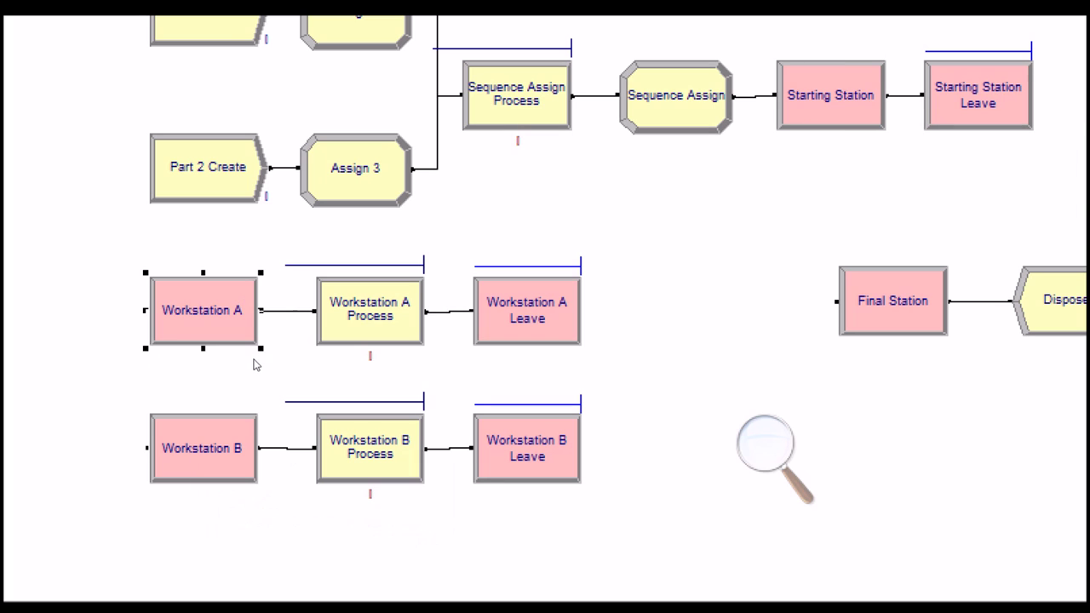
{"action": "left_click", "coordinate": [876, 298]}
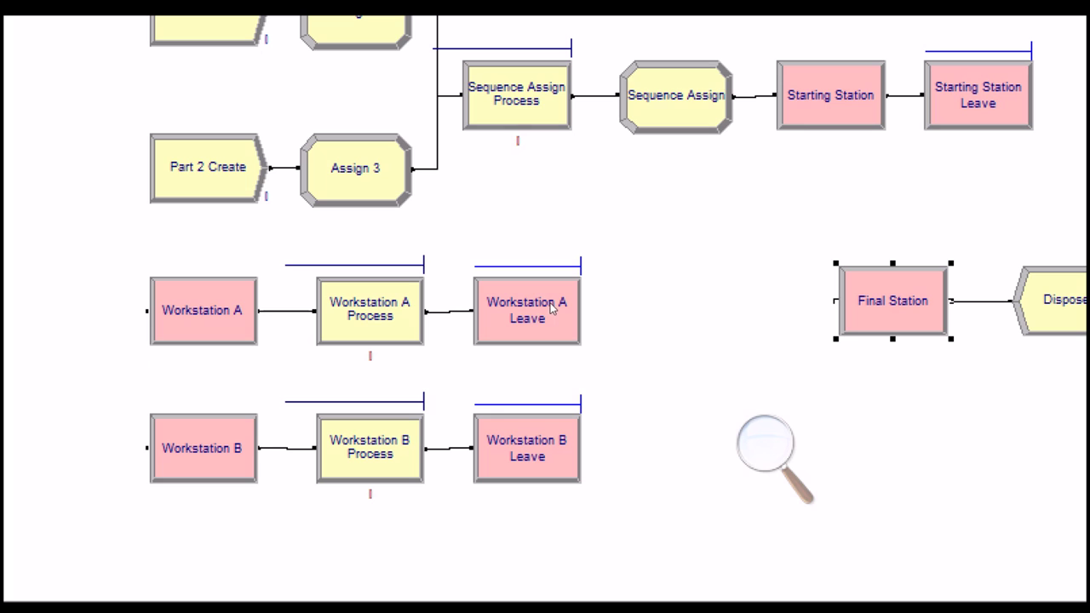
{"action": "key", "text": "Escape"}
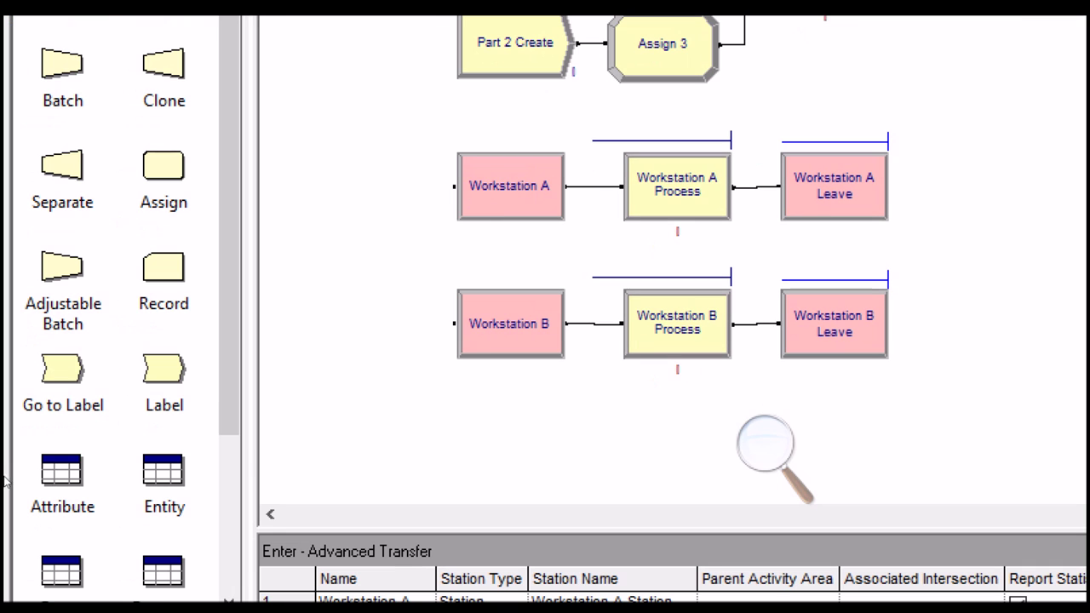
Step: Open the steps of Part 1 Sequence in the Advanced Transfer Sequence data and add three step rows
{"action": "scroll", "coordinate": [89, 401], "scroll_direction": "down", "scroll_amount": 3}
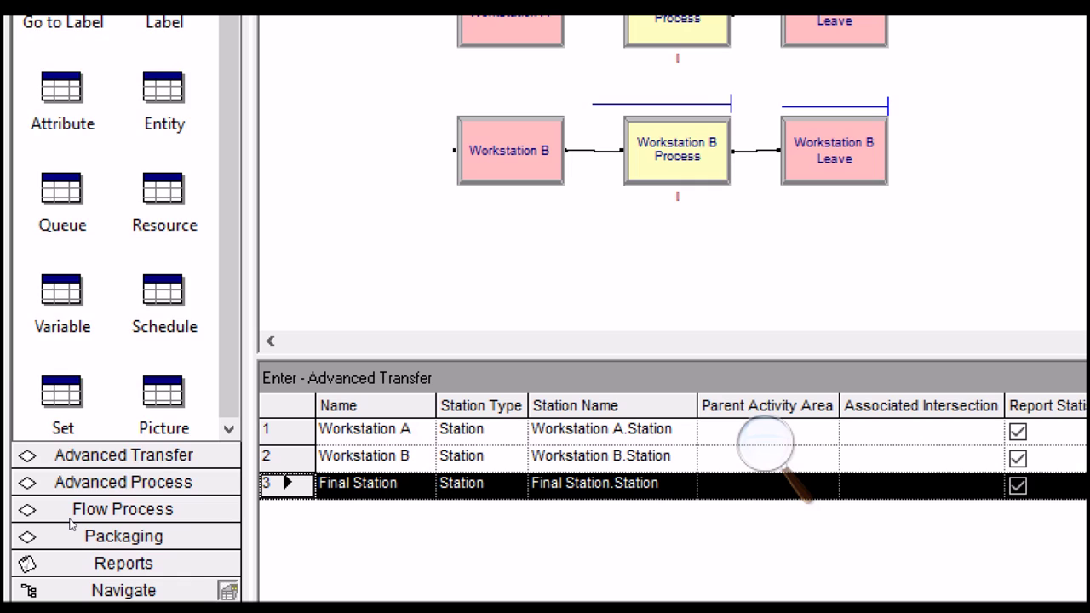
{"action": "left_click", "coordinate": [72, 487]}
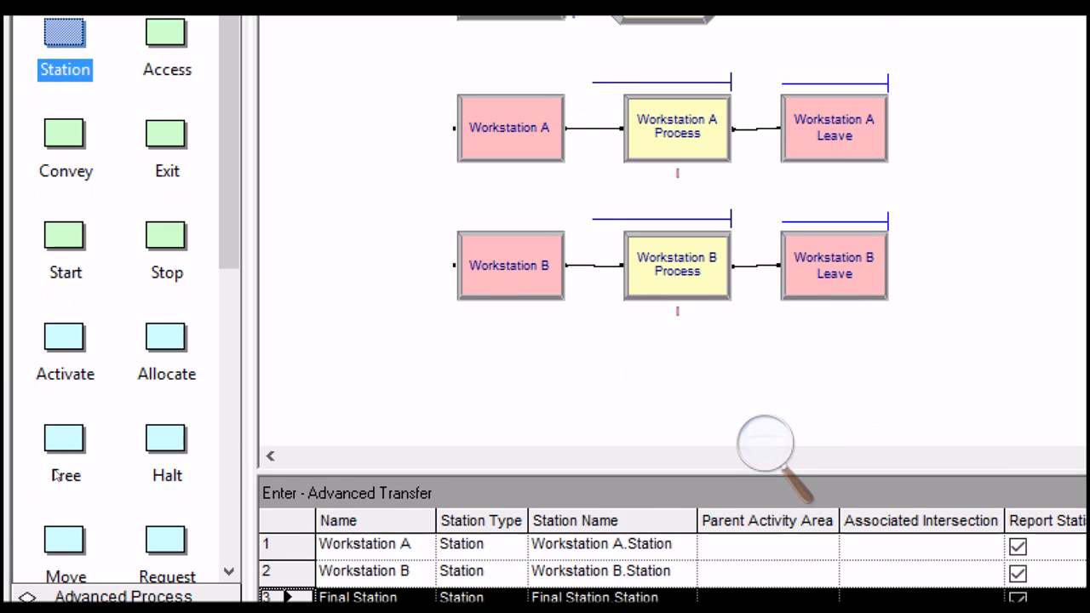
{"action": "scroll", "coordinate": [111, 374], "scroll_direction": "down", "scroll_amount": 5}
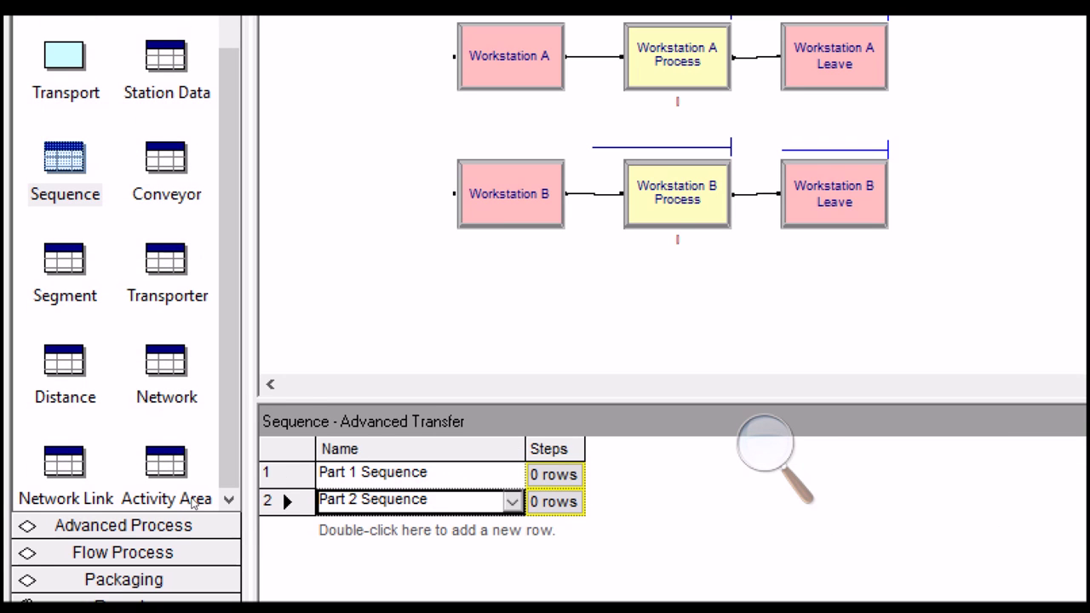
{"action": "key", "text": "Up"}
{"action": "key", "text": "Down"}
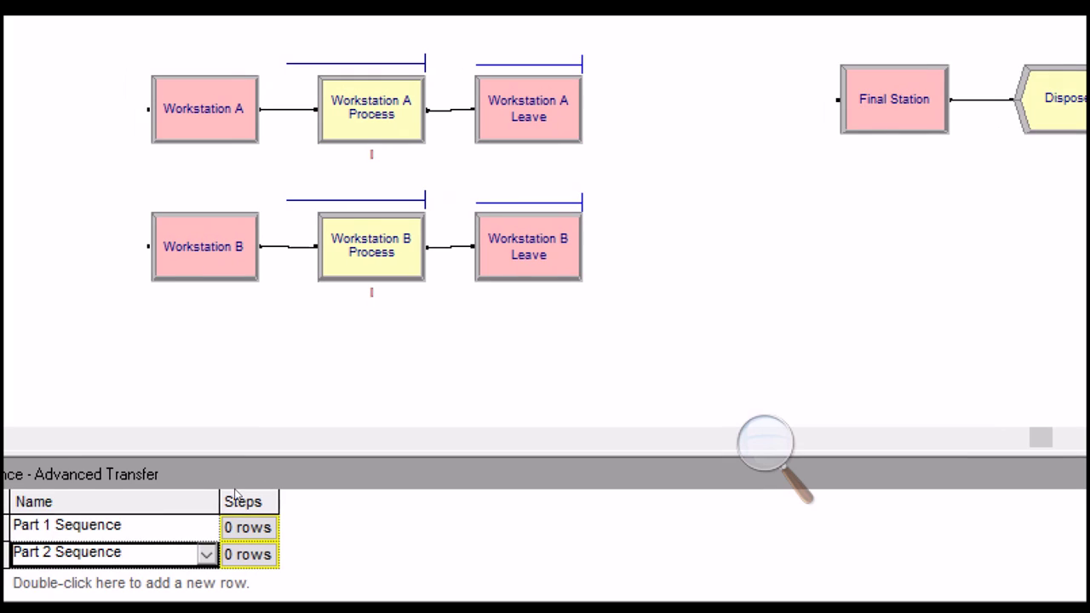
{"action": "left_click", "coordinate": [325, 540]}
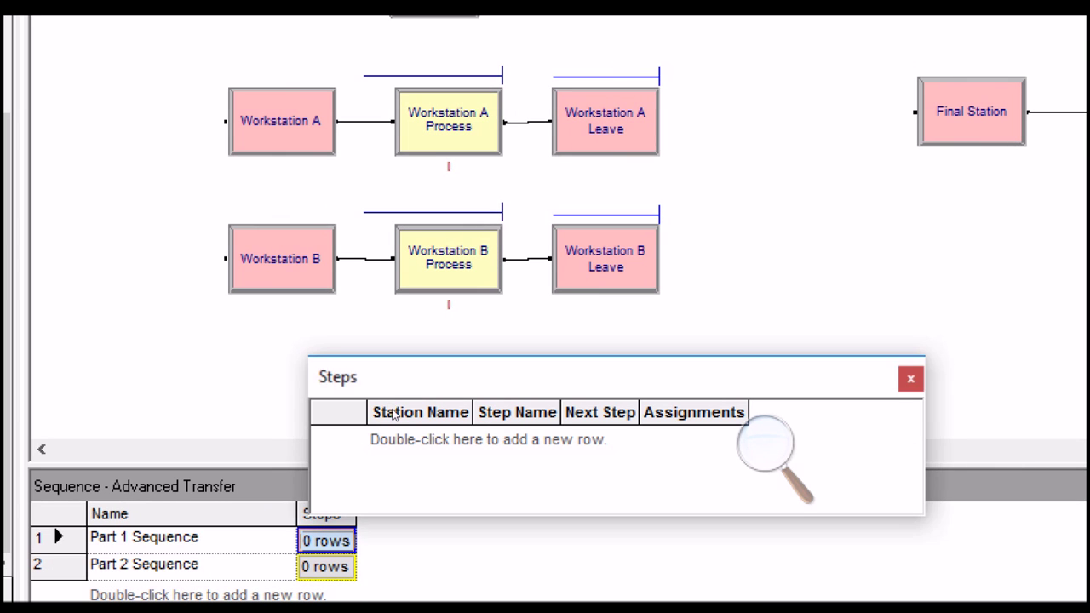
{"action": "left_click_drag", "start_coordinate": [392, 377], "coordinate": [615, 261]}
{"action": "double_click", "coordinate": [682, 324]}
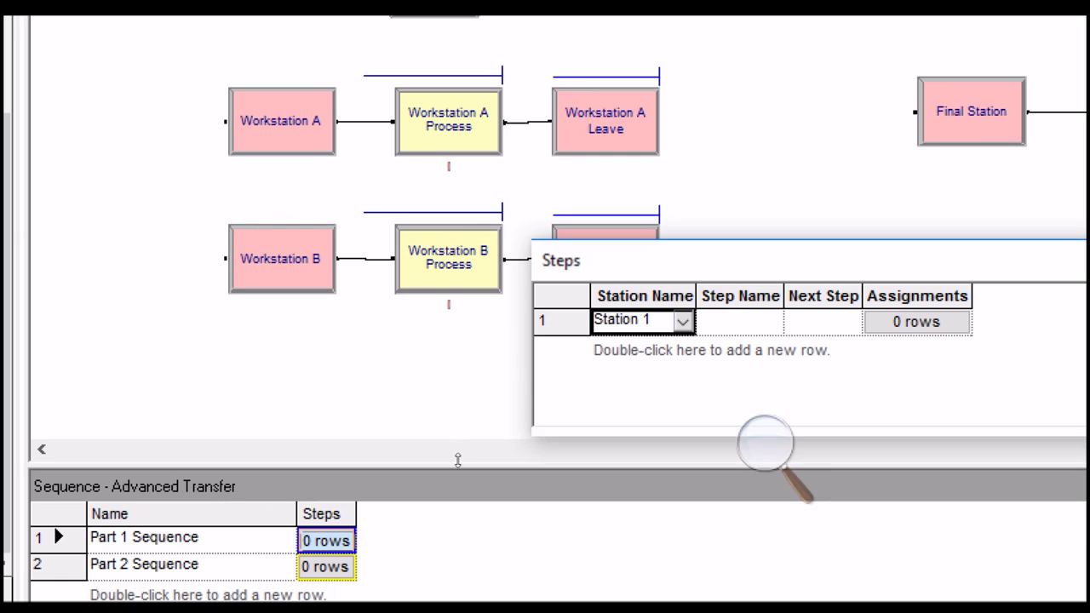
{"action": "key", "text": "Insert"}
{"action": "key", "text": "Insert"}
Step: Set the station of the first step in Part 1 Sequence to Workstation A.Station and widen the station name column
{"action": "left_click", "coordinate": [667, 297]}
{"action": "left_click", "coordinate": [679, 321]}
{"action": "left_click", "coordinate": [683, 322]}
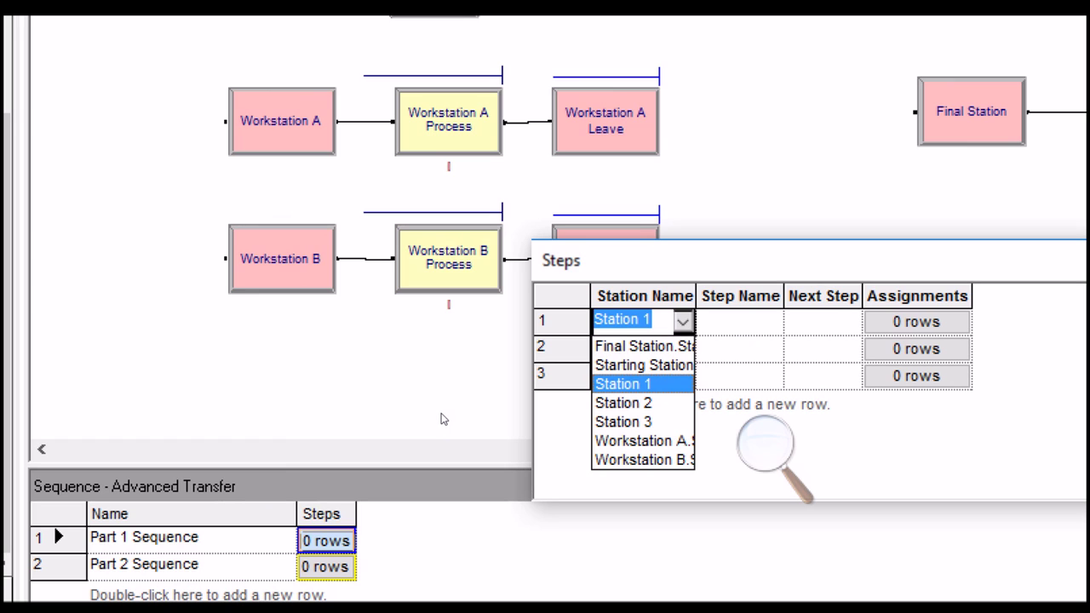
{"action": "key", "text": "Down"}
{"action": "key", "text": "Down"}
{"action": "key", "text": "Down"}
{"action": "key", "text": "Return"}
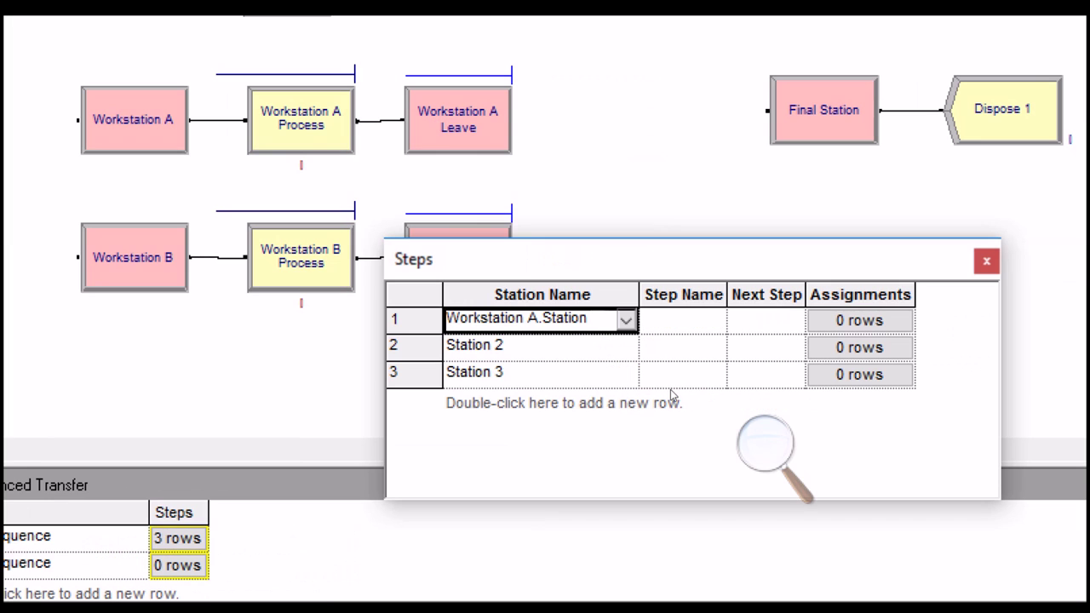
Step: Set the second step's station to Workstation B.Station and the third step's station to Final Station.Station
{"action": "key", "text": "Down"}
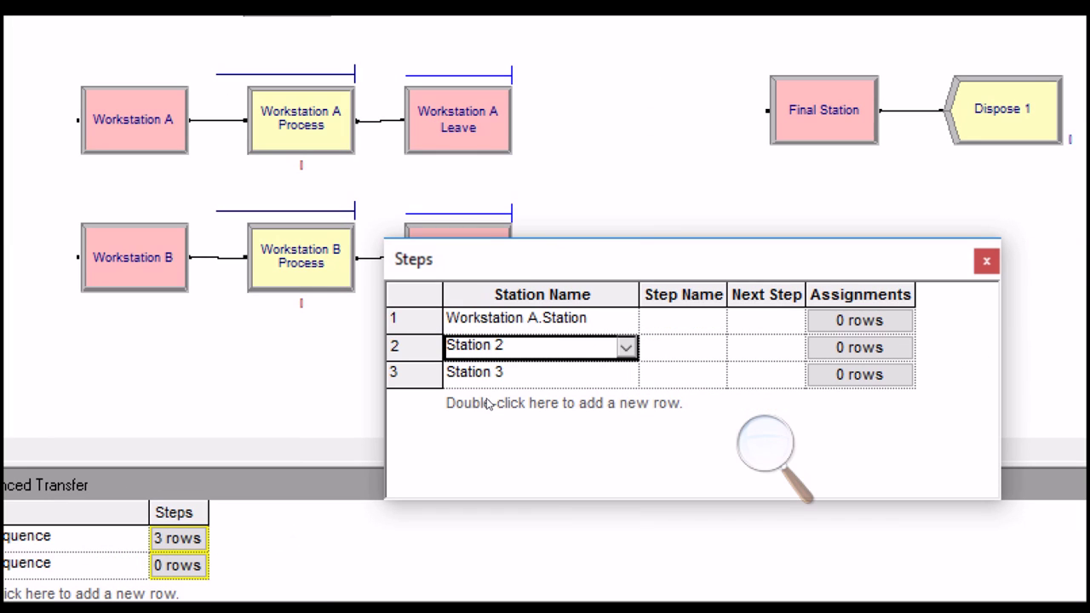
{"action": "key", "text": "alt+Down"}
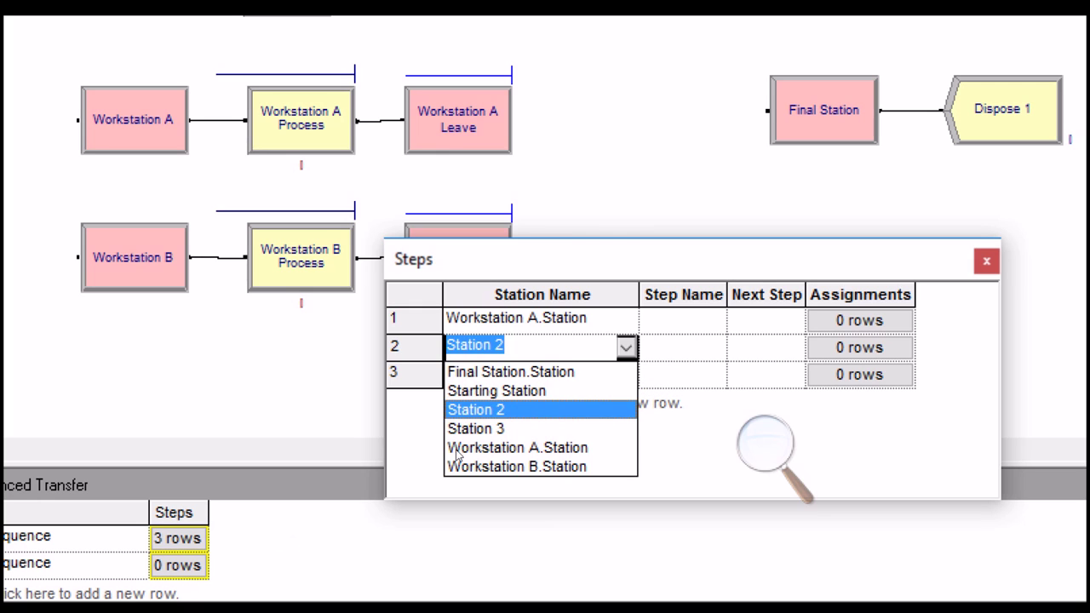
{"action": "left_click", "coordinate": [456, 465]}
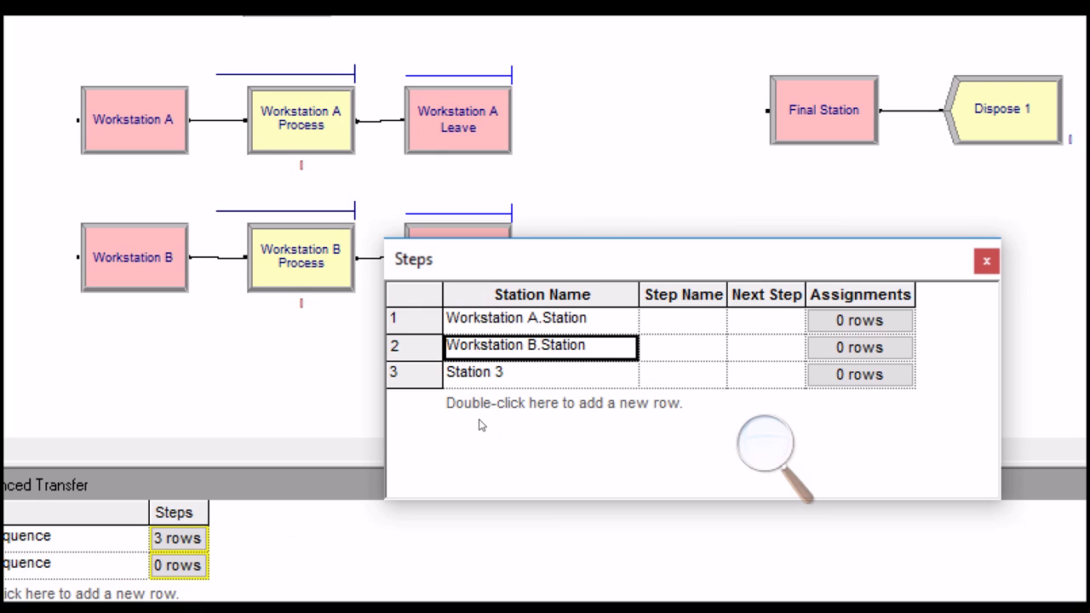
{"action": "key", "text": "Down"}
{"action": "key", "text": "alt+Down"}
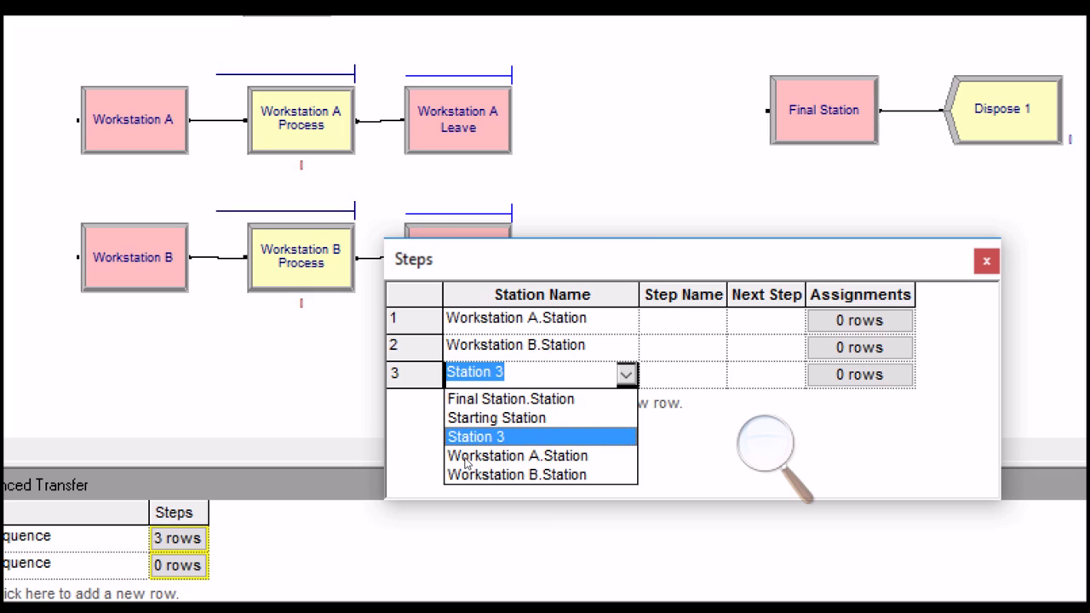
{"action": "left_click", "coordinate": [494, 398]}
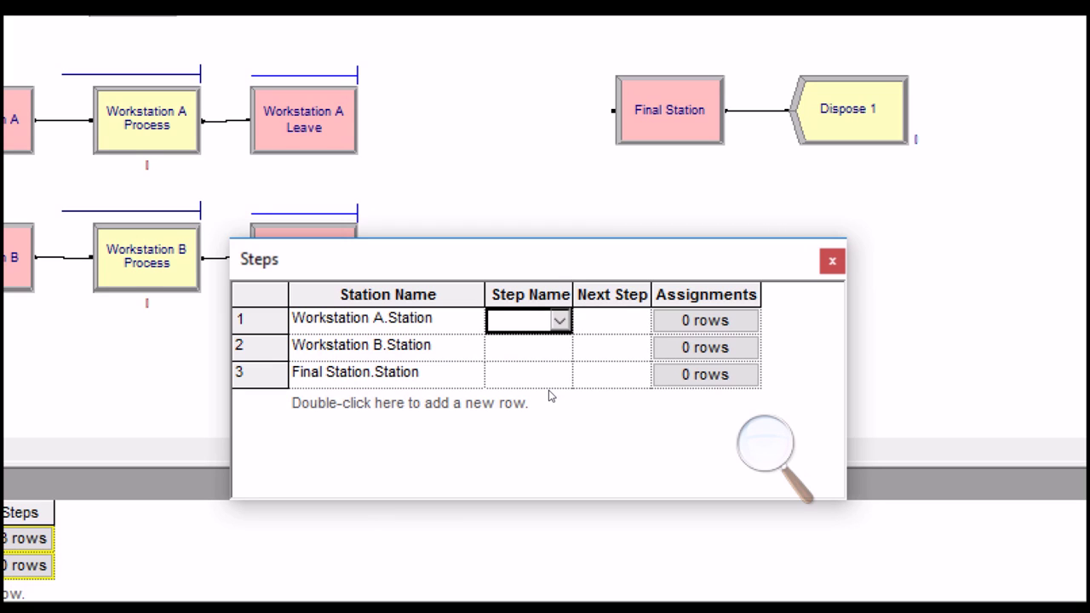
{"action": "type", "text": "Step 1"}
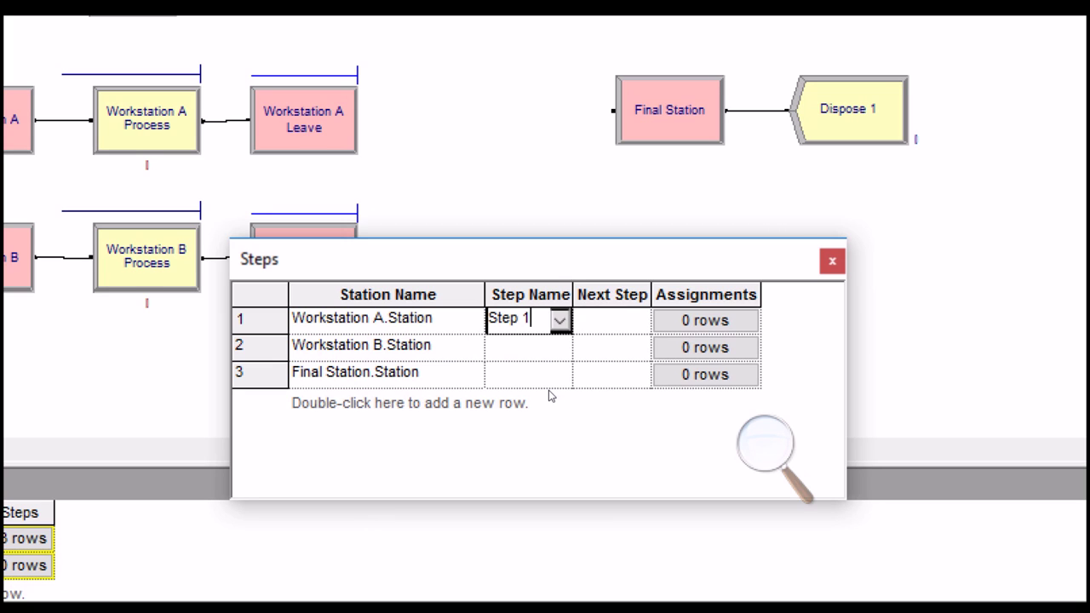
{"action": "key", "text": "BackSpace"}
{"action": "key", "text": "BackSpace"}
{"action": "key", "text": "BackSpace"}
{"action": "key", "text": "BackSpace"}
{"action": "key", "text": "BackSpace"}
{"action": "key", "text": "BackSpace"}
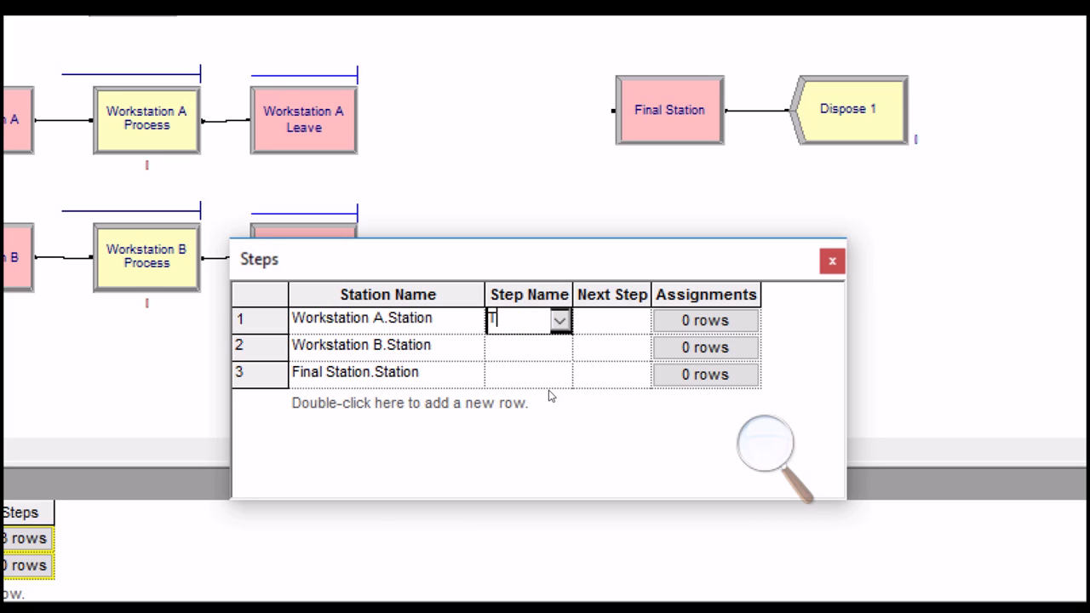
Step: Enter Part 1 Step 1 as the step name in all three rows of Part 1 Sequence
{"action": "type", "text": "Part q"}
{"action": "type", "text": " Step 1"}
{"action": "key", "text": "Tab"}
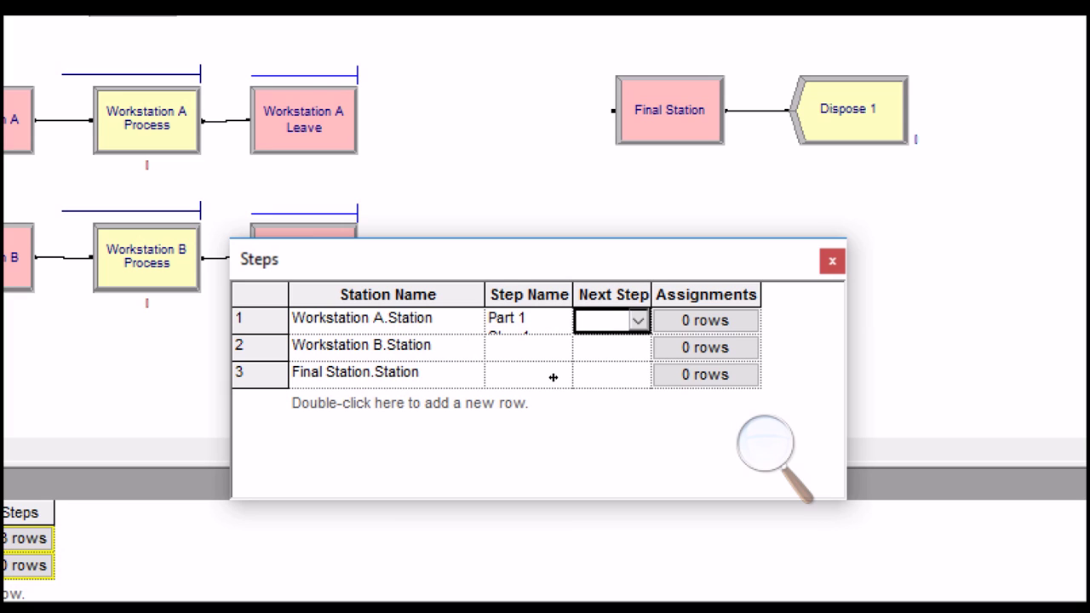
{"action": "key", "text": "Left"}
{"action": "key", "text": "Down"}
{"action": "type", "text": "Part 1 Step 1"}
{"action": "key", "text": "Down"}
{"action": "type", "text": "Part 1 Step 1"}
Step: Rename the Workstation B.Station step to Part 1 Step 2 and the Final Station.Station step to Part 1 Step 3
{"action": "key", "text": "Up"}
{"action": "key", "text": "Up"}
{"action": "key", "text": "F2"}
{"action": "key", "text": "Down"}
{"action": "key", "text": "F2"}
{"action": "key", "text": "shift+Left"}
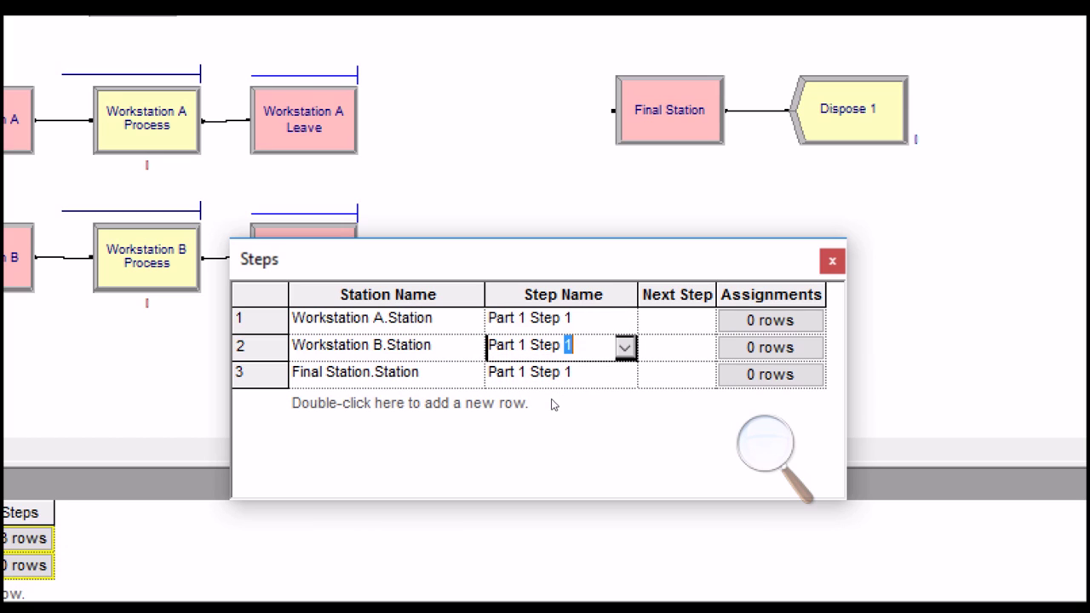
{"action": "type", "text": "2"}
{"action": "key", "text": "Down"}
{"action": "key", "text": "F2"}
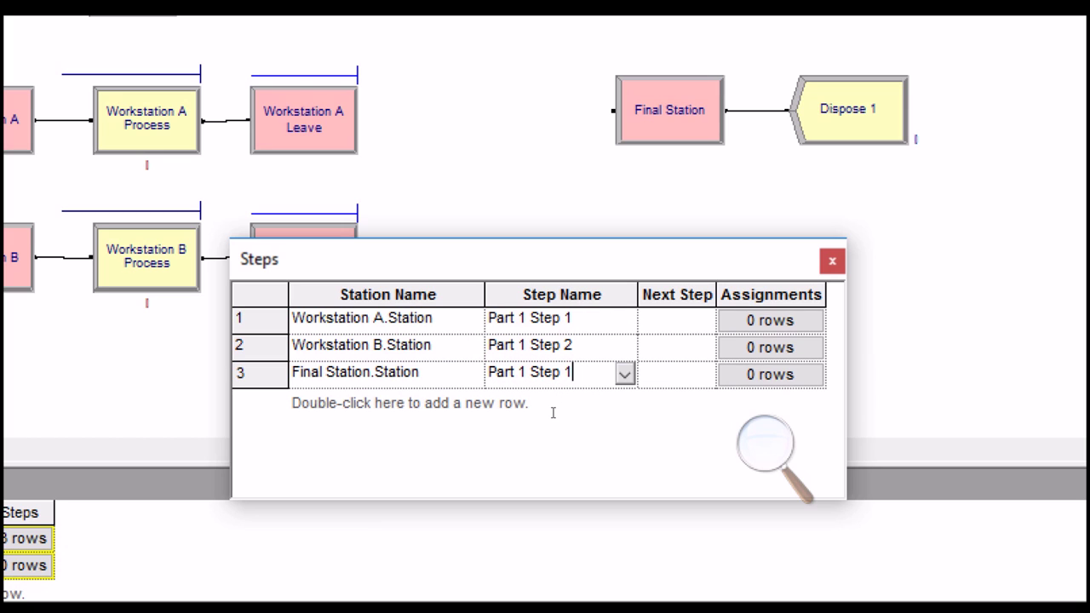
{"action": "key", "text": "shift+Left"}
{"action": "type", "text": "3"}
{"action": "key", "text": "Up"}
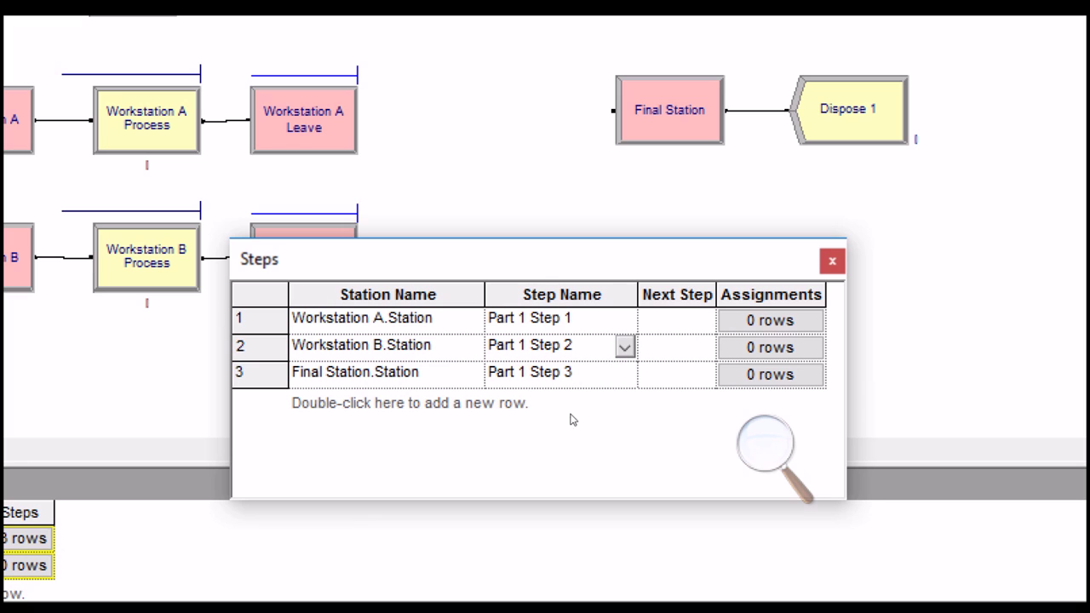
Step: Add an attribute assignment row to Part 1 Step 1 at Workstation A.Station
{"action": "left_click", "coordinate": [771, 320]}
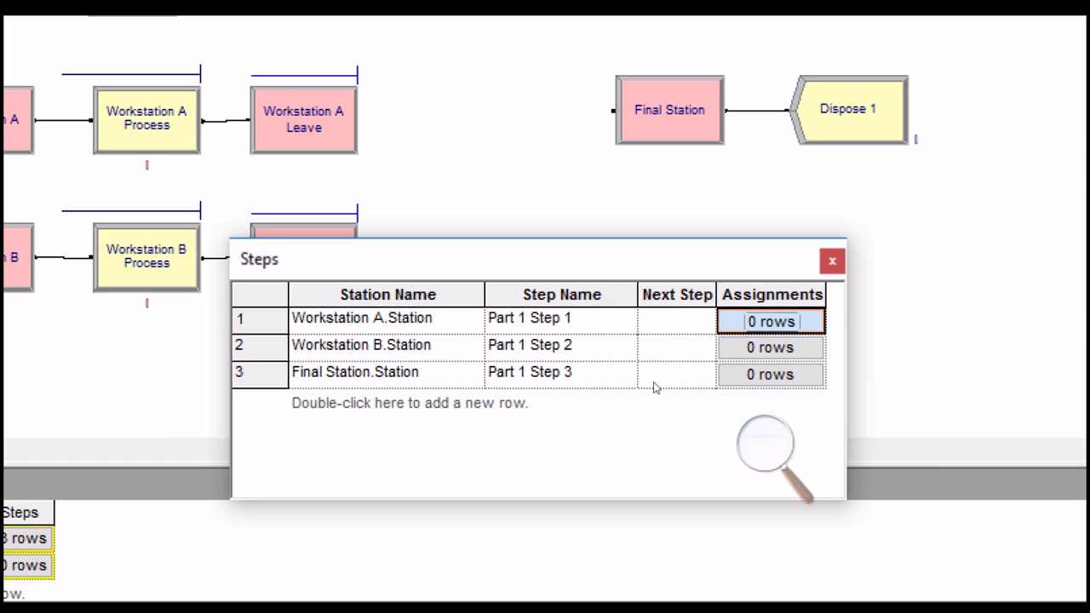
{"action": "double_click", "coordinate": [908, 221]}
{"action": "left_click_drag", "start_coordinate": [920, 158], "coordinate": [444, 117]}
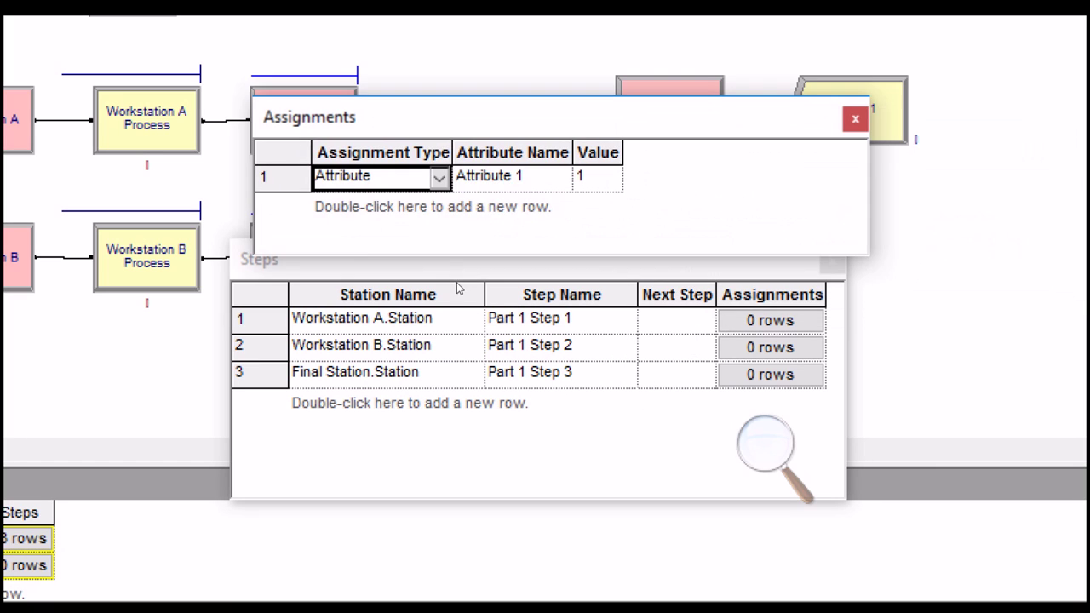
{"action": "key", "text": "Tab"}
{"action": "type", "text": "Pro"}
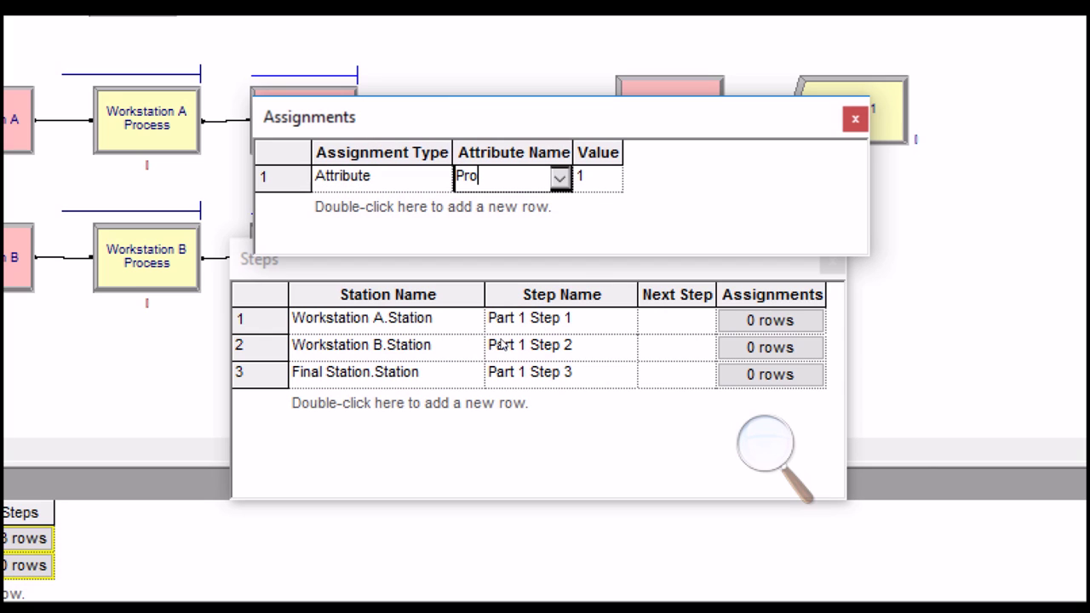
{"action": "key", "text": "BackSpace"}
{"action": "key", "text": "BackSpace"}
{"action": "key", "text": "BackSpace"}
{"action": "left_click", "coordinate": [559, 178]}
{"action": "left_click", "coordinate": [559, 178]}
{"action": "left_click_drag", "start_coordinate": [559, 247], "coordinate": [559, 277]}
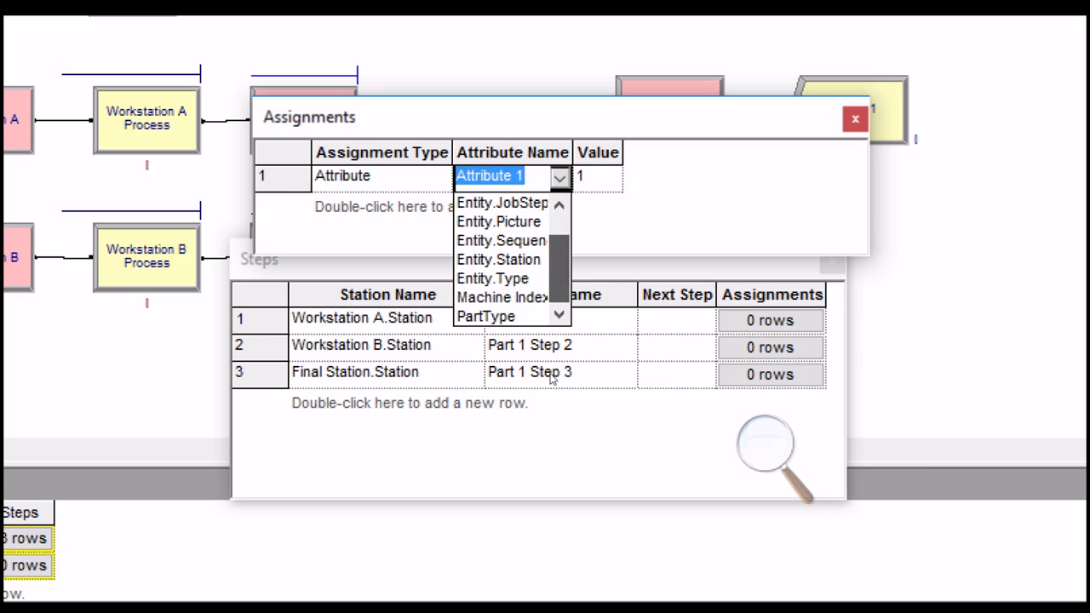
{"action": "key", "text": "Escape"}
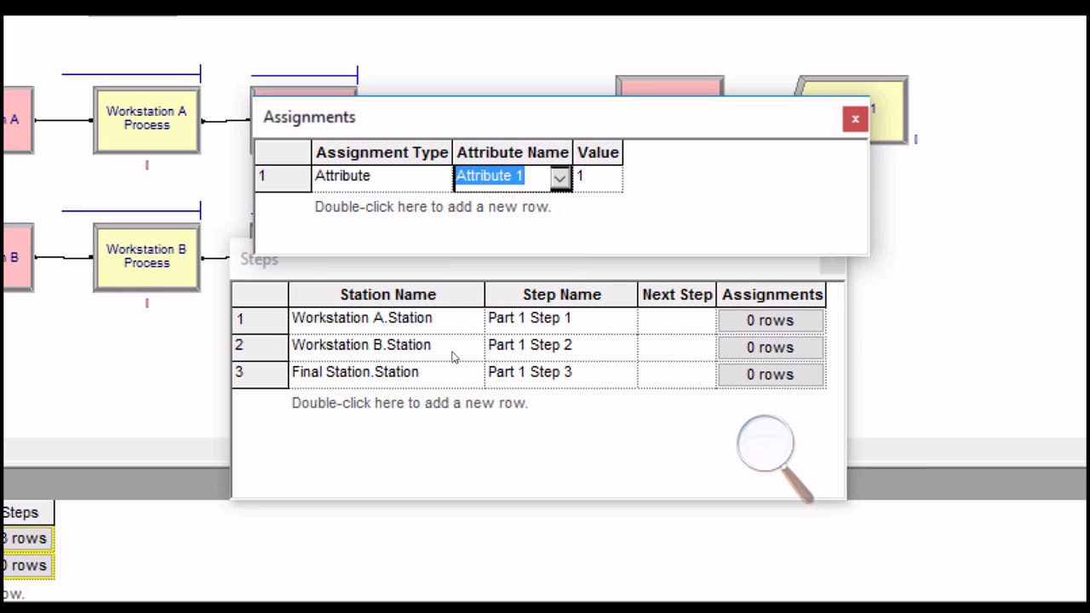
Step: Name the assigned attribute ProcessTime and set its value to EXPO(9.5) in a widened value column
{"action": "type", "text": "ProcessTime"}
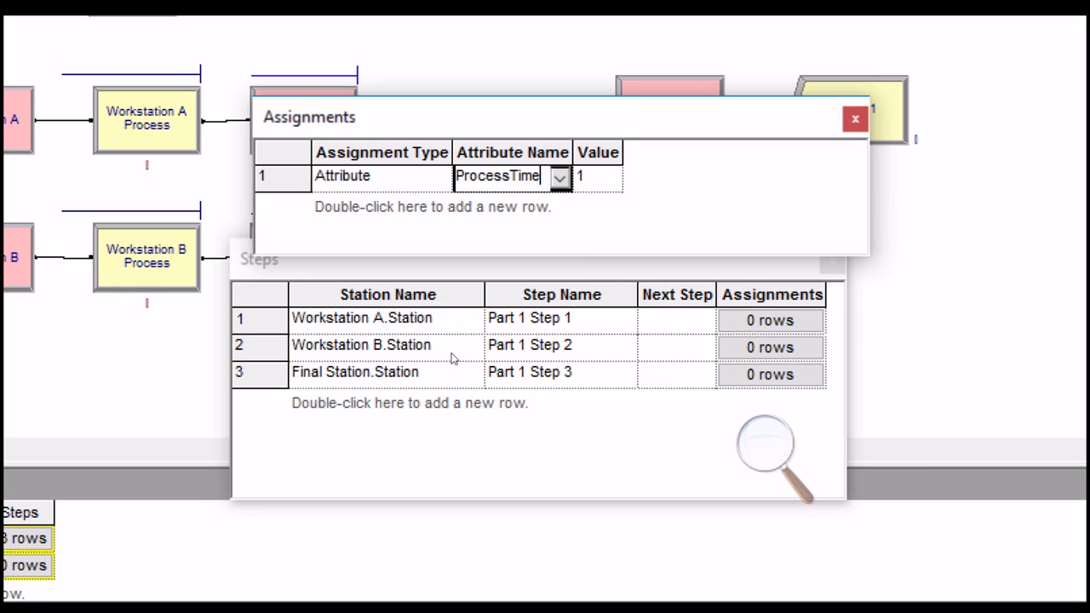
{"action": "key", "text": "Return"}
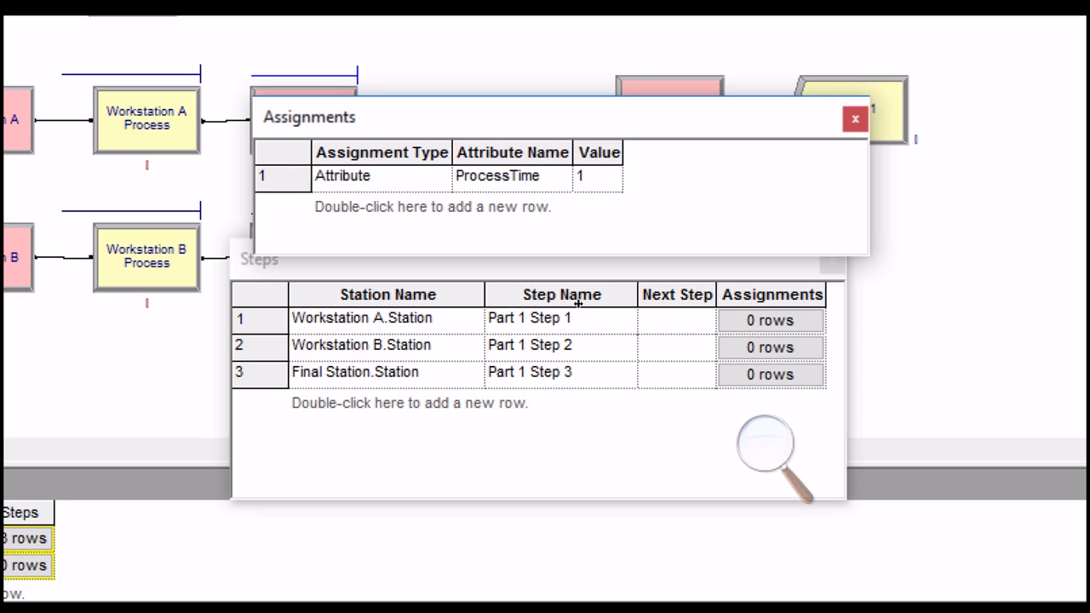
{"action": "left_click_drag", "start_coordinate": [622, 153], "coordinate": [716, 153]}
{"action": "left_click", "coordinate": [670, 178]}
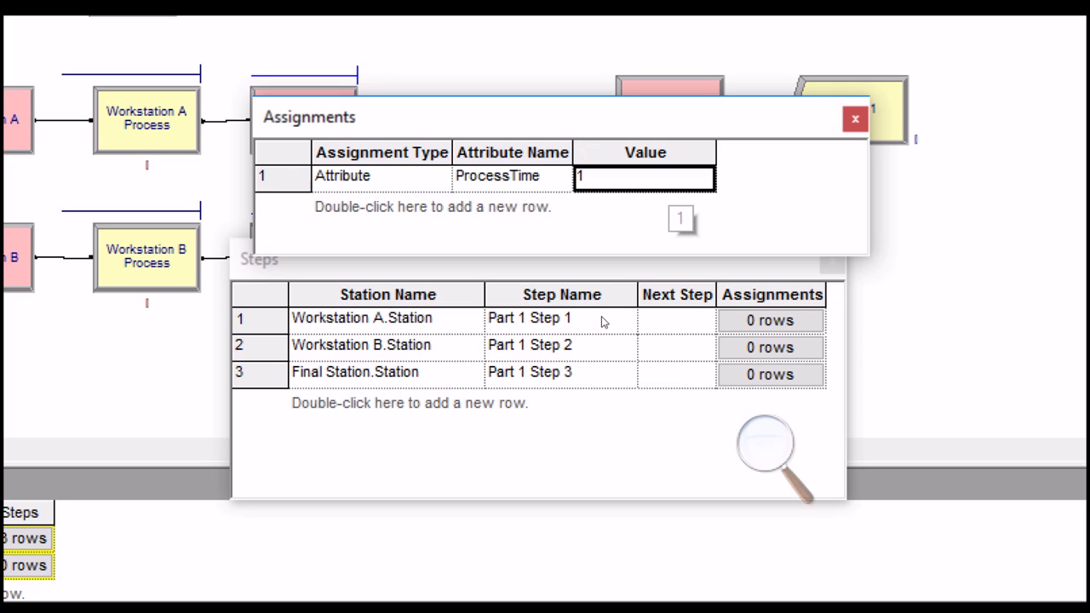
{"action": "type", "text": "EXPO"}
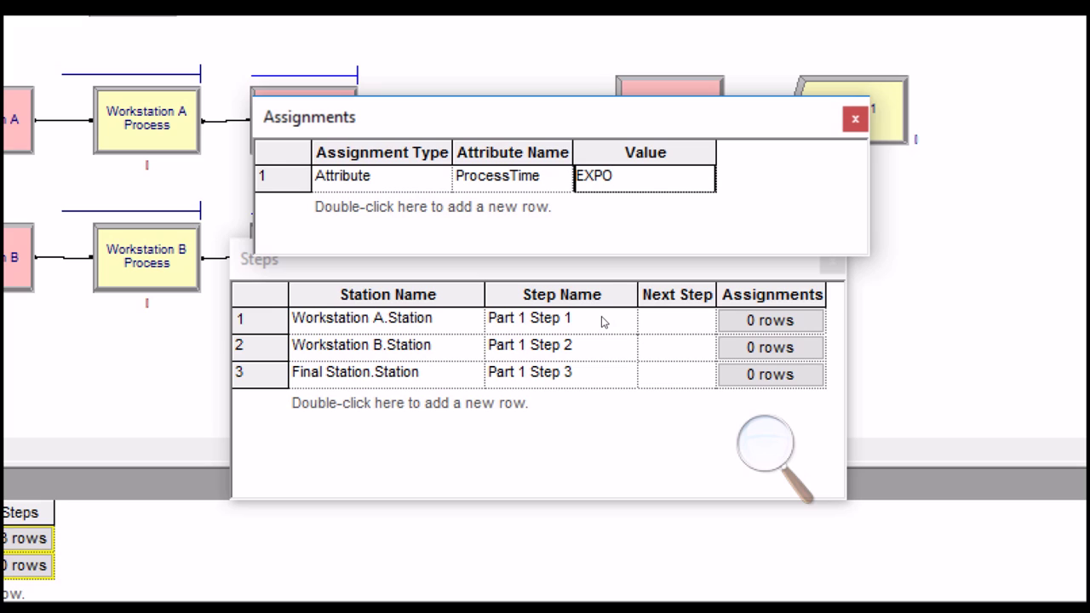
{"action": "type", "text": "(9.5)"}
{"action": "left_click", "coordinate": [513, 176]}
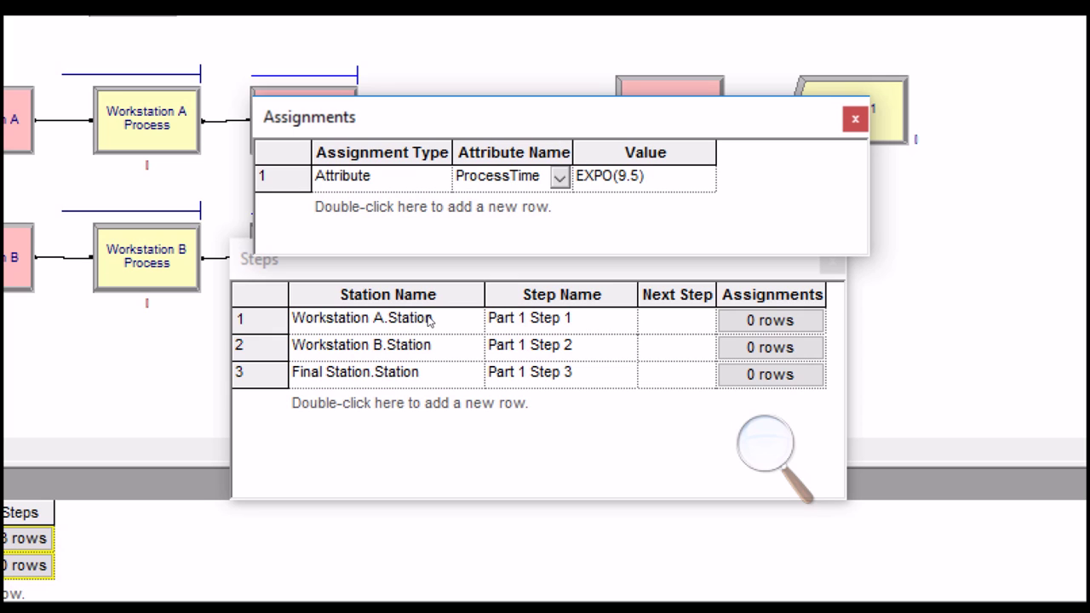
Step: Copy the ProcessTime assignment row from Part 1 Step 1 into the assignments of Part 1 Step 2 at Workstation B.Station
{"action": "left_click", "coordinate": [284, 177]}
{"action": "key", "text": "ctrl+c"}
{"action": "left_click", "coordinate": [855, 119]}
{"action": "left_click", "coordinate": [771, 347]}
{"action": "left_click", "coordinate": [695, 369]}
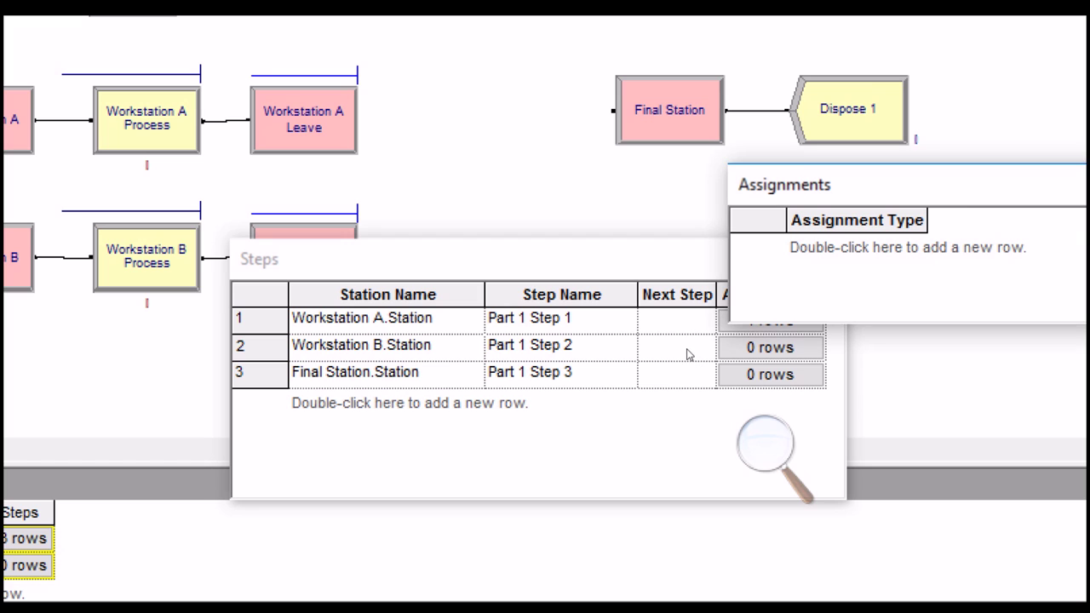
{"action": "double_click", "coordinate": [851, 247]}
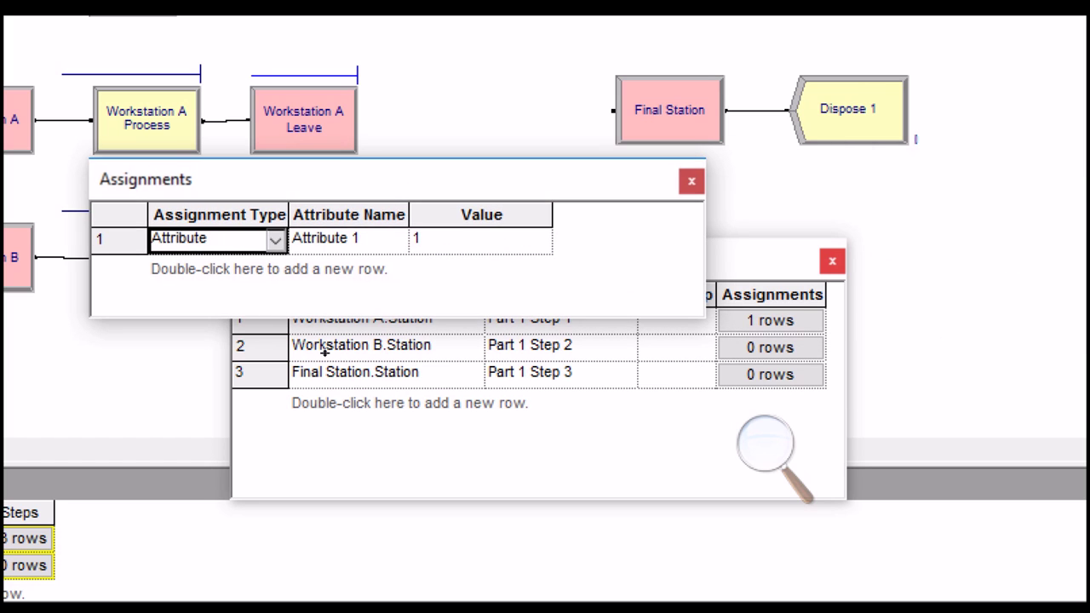
{"action": "left_click", "coordinate": [119, 240]}
{"action": "key", "text": "ctrl+v"}
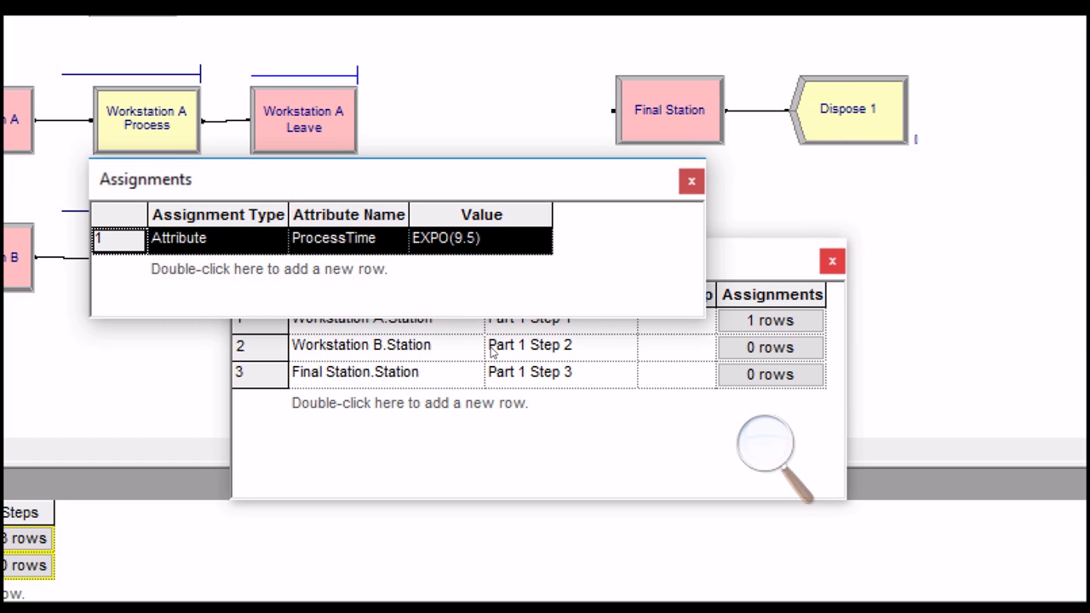
Step: Set the ProcessTime value for Part 1 Step 2 to EXPO(14.1) and close the Part 1 Sequence steps
{"action": "left_click", "coordinate": [467, 242]}
{"action": "left_click", "coordinate": [463, 239]}
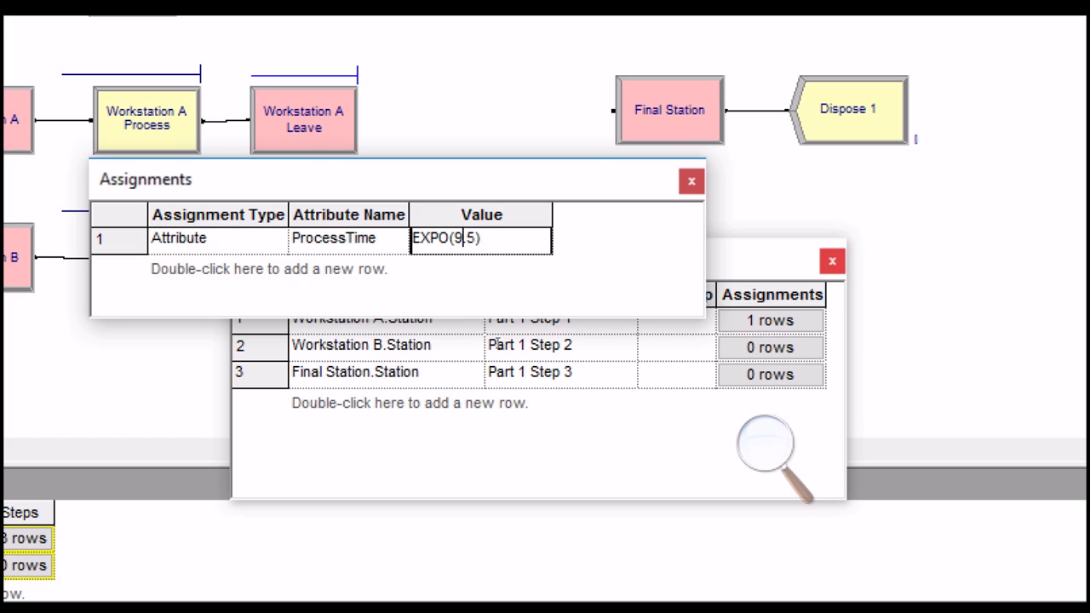
{"action": "key", "text": "Left"}
{"action": "key", "text": "shift+Left"}
{"action": "key", "text": "shift+Left"}
{"action": "key", "text": "shift+Left"}
{"action": "type", "text": "14.1"}
{"action": "key", "text": "Return"}
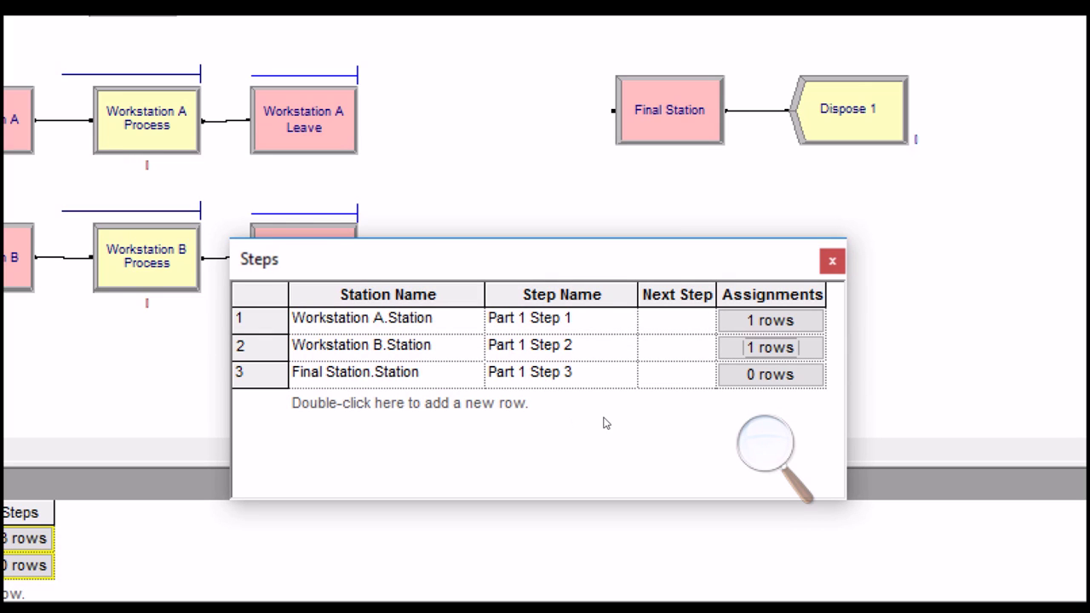
{"action": "left_click_drag", "start_coordinate": [415, 253], "coordinate": [276, 265]}
{"action": "left_click", "coordinate": [827, 269]}
{"action": "left_click", "coordinate": [830, 261]}
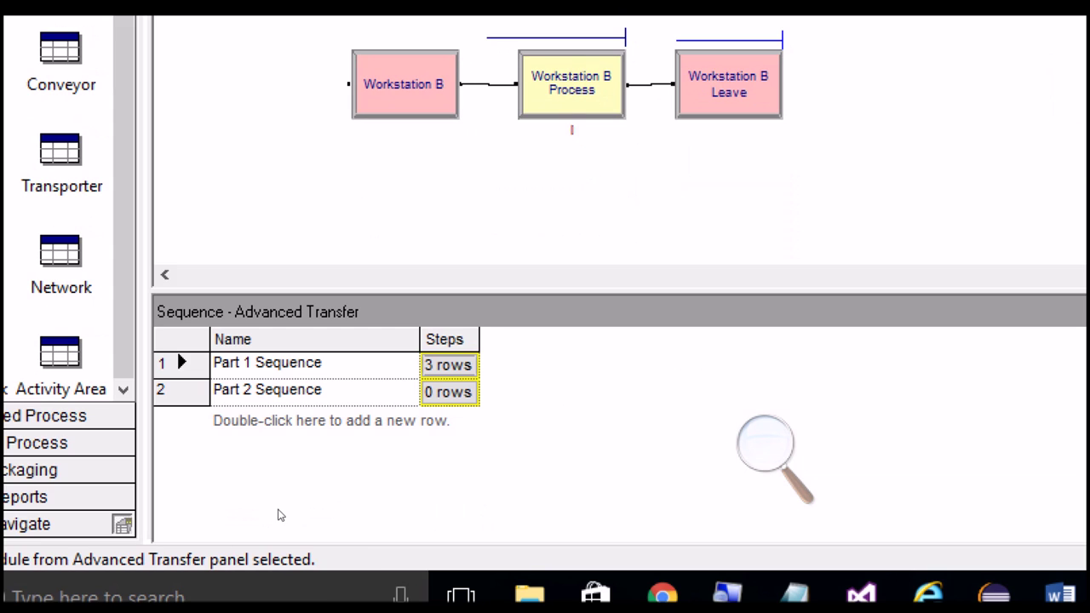
Step: Add three step rows to Part 2 Sequence
{"action": "left_click", "coordinate": [448, 393]}
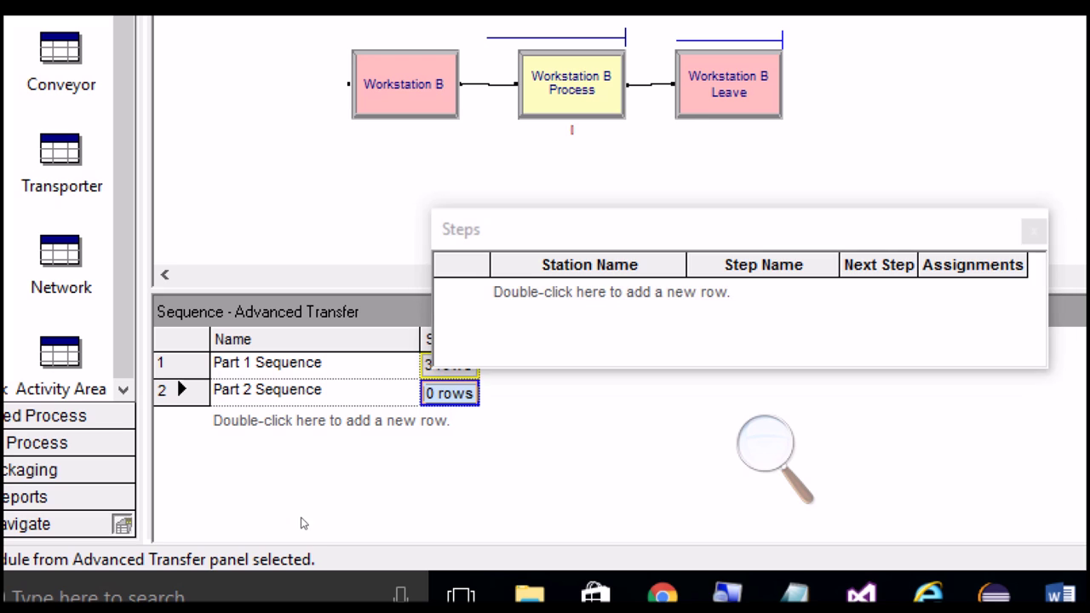
{"action": "left_click_drag", "start_coordinate": [588, 227], "coordinate": [526, 148]}
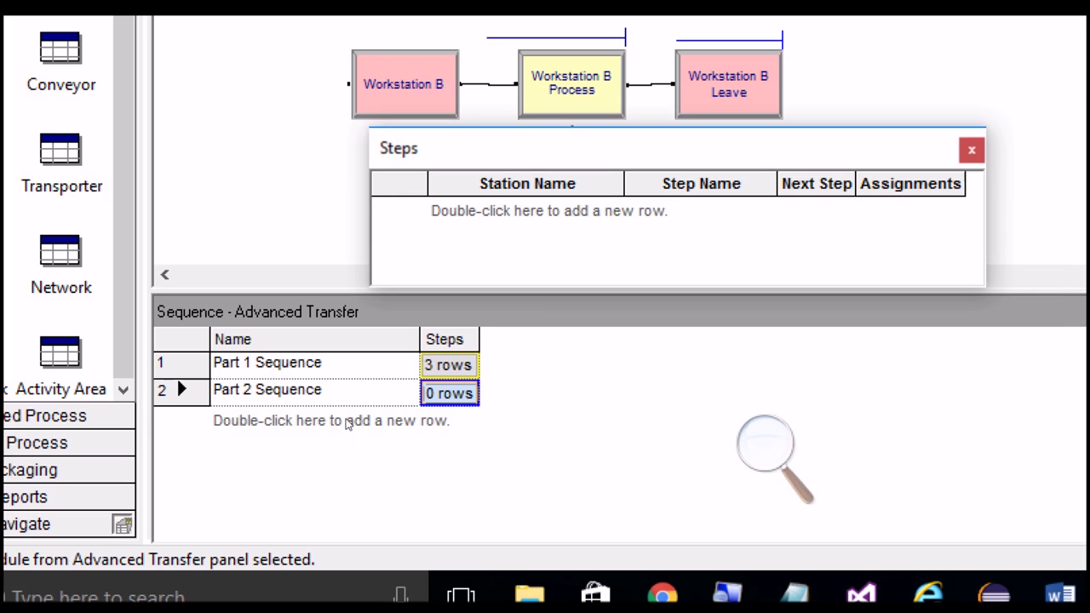
{"action": "double_click", "coordinate": [545, 211]}
{"action": "key", "text": "Insert"}
{"action": "key", "text": "Insert"}
{"action": "key", "text": "Up"}
{"action": "key", "text": "Up"}
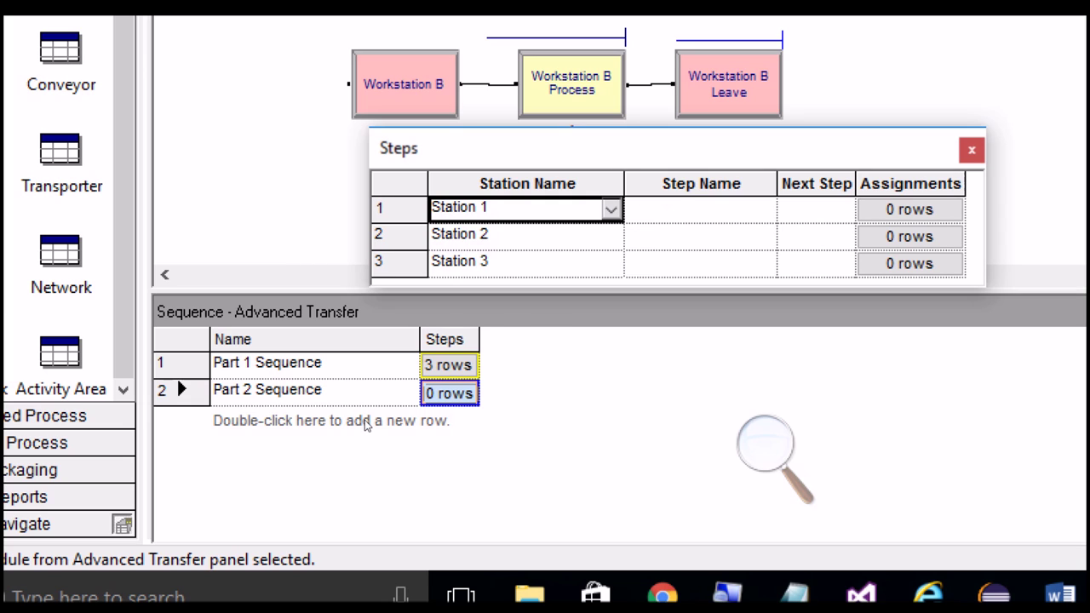
Step: Assign Workstation B.Station, Workstation A.Station and Final Station.Station, in that order, to the three Part 2 Sequence steps
{"action": "key", "text": "alt+Down"}
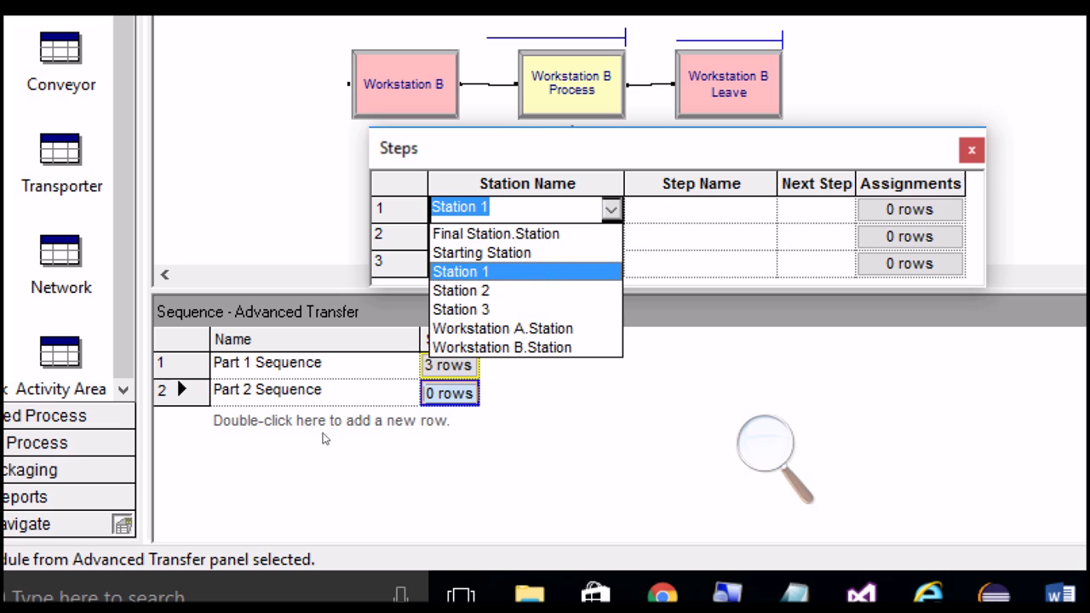
{"action": "key", "text": "End"}
{"action": "key", "text": "Return"}
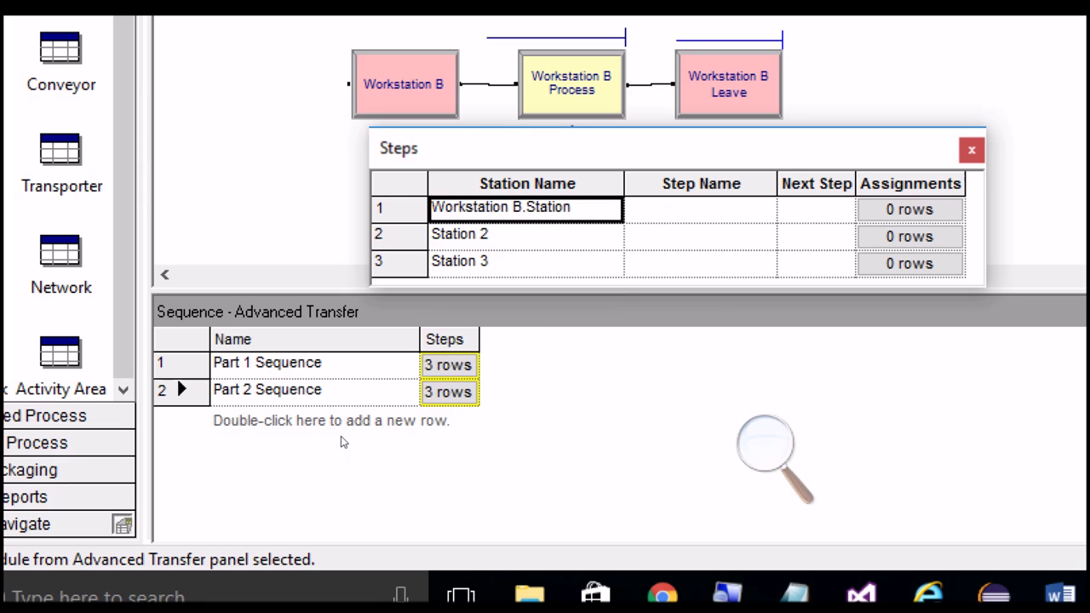
{"action": "key", "text": "Down"}
{"action": "key", "text": "alt+Down"}
{"action": "key", "text": "Down"}
{"action": "key", "text": "Down"}
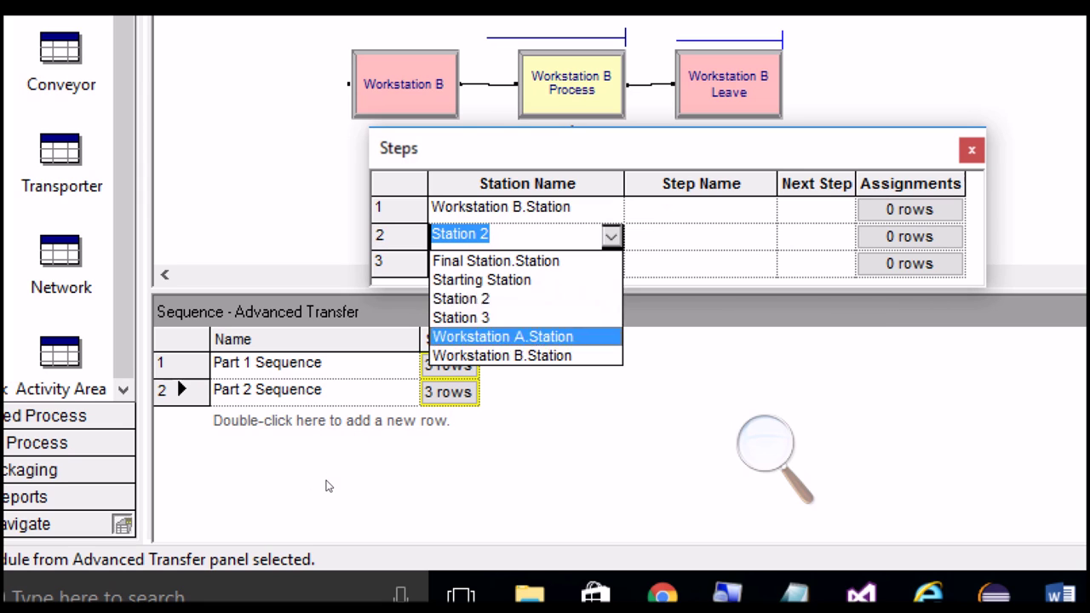
{"action": "key", "text": "Return"}
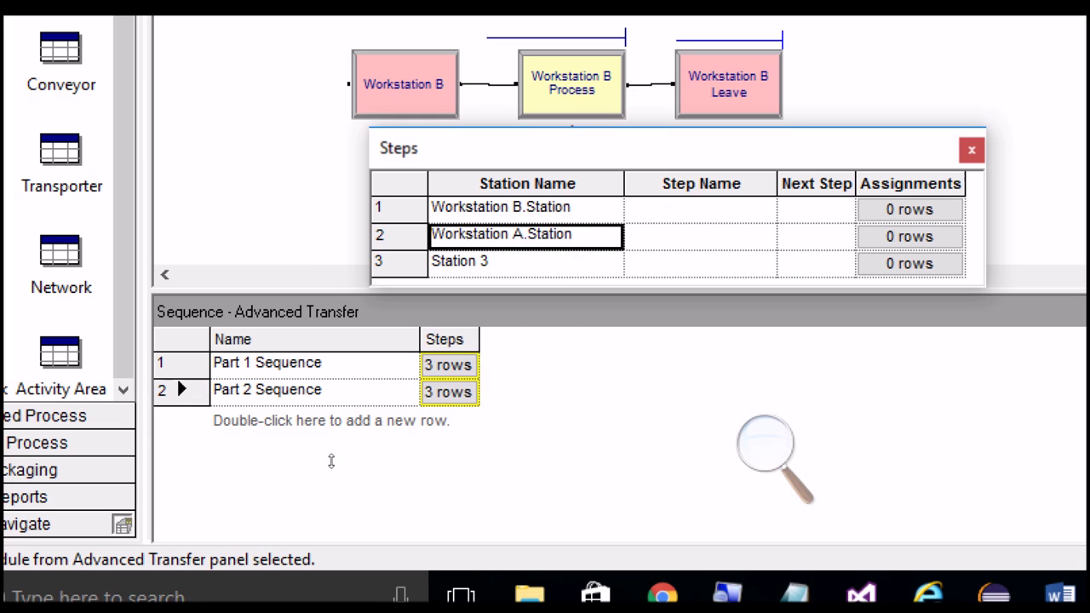
{"action": "key", "text": "Down"}
{"action": "key", "text": "alt+Down"}
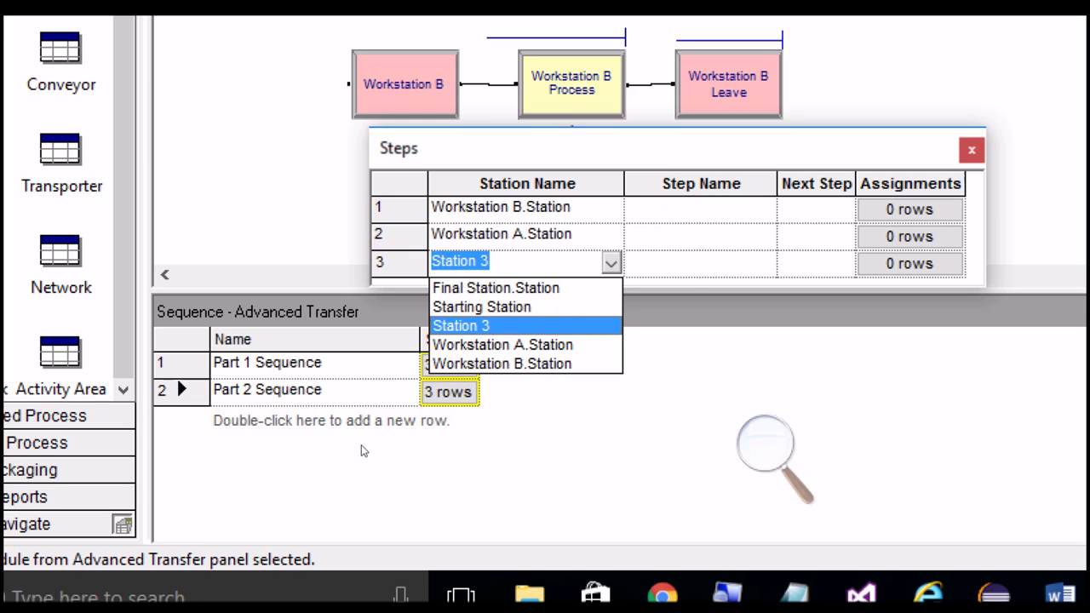
{"action": "left_click", "coordinate": [497, 288]}
Step: Name the three Part 2 Sequence steps Part 2 Step 1, Part 2 Step 2 and Part 2 Step 3 in row order
{"action": "left_click", "coordinate": [694, 209]}
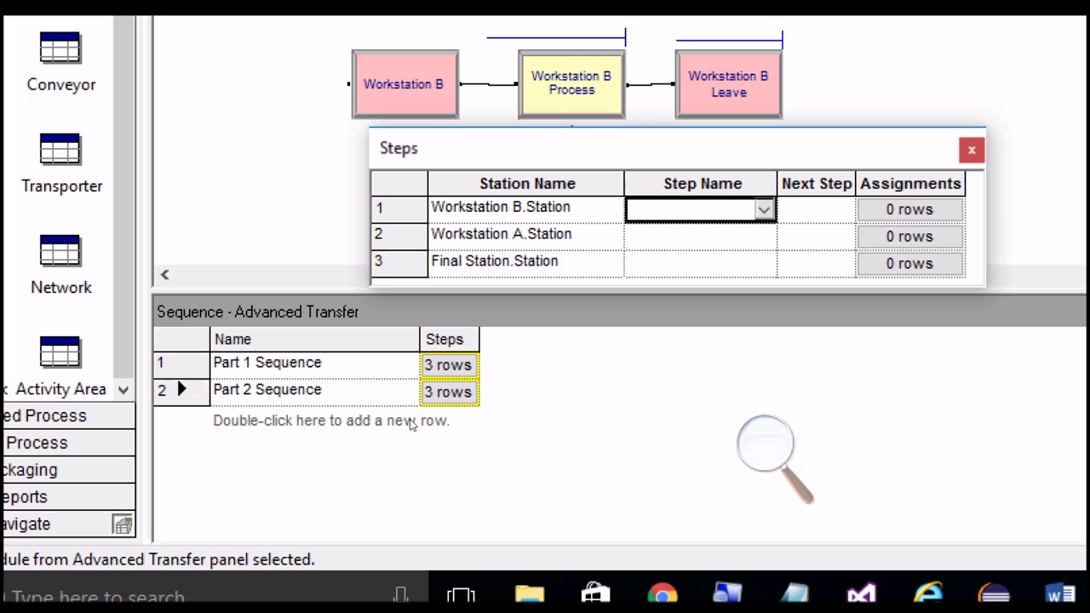
{"action": "type", "text": "Part 2 Step 1"}
{"action": "key", "text": "Tab"}
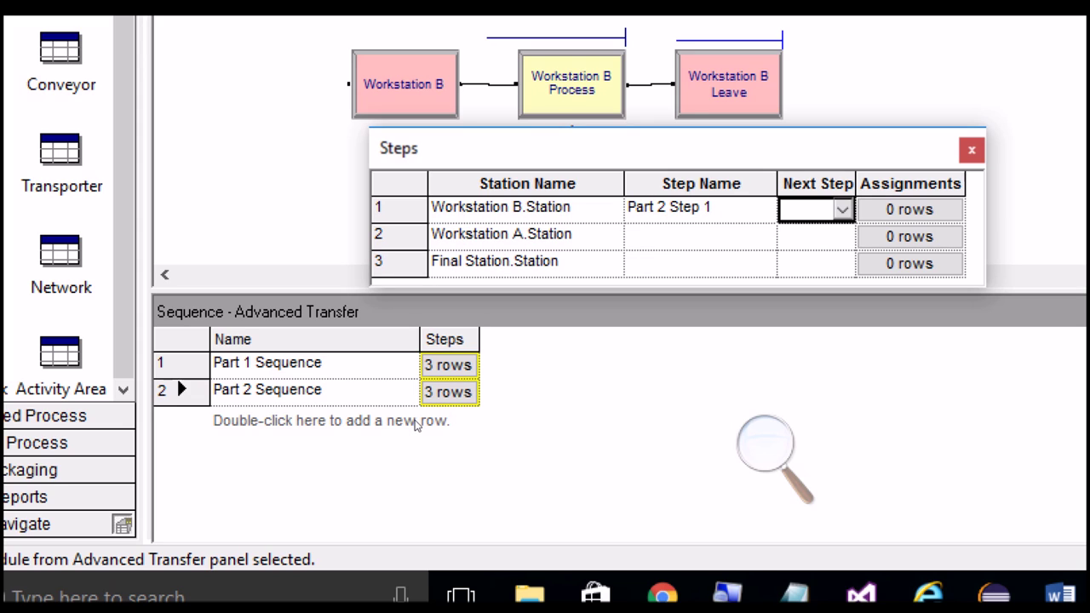
{"action": "left_click", "coordinate": [694, 237]}
{"action": "left_click", "coordinate": [693, 210]}
{"action": "key", "text": "ctrl+c"}
{"action": "left_click", "coordinate": [694, 237]}
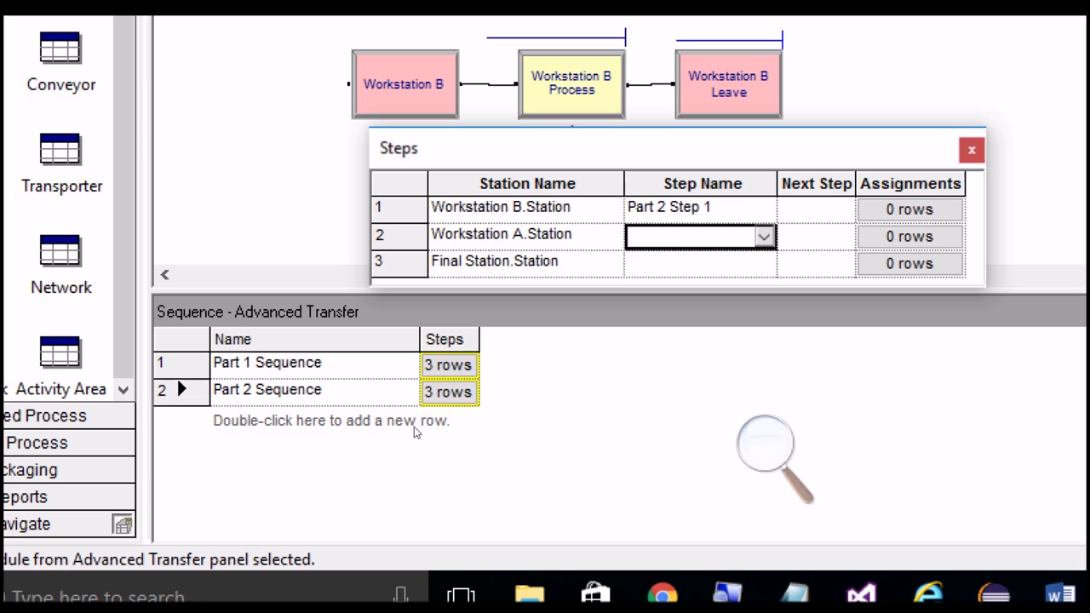
{"action": "key", "text": "ctrl+v"}
{"action": "left_click", "coordinate": [694, 263]}
{"action": "key", "text": "ctrl+v"}
{"action": "double_click", "coordinate": [694, 237]}
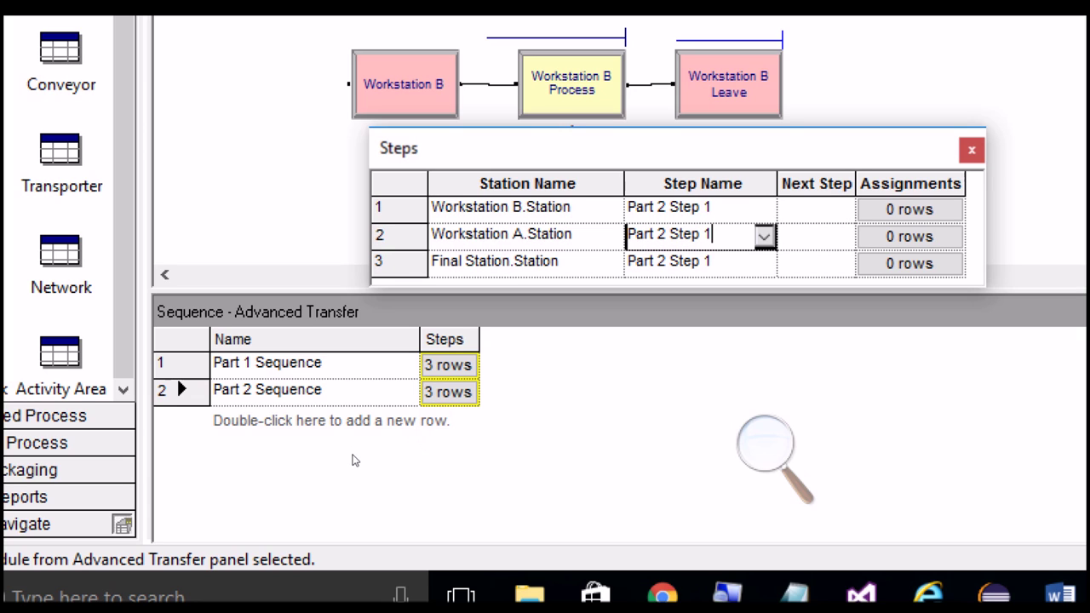
{"action": "key", "text": "Down"}
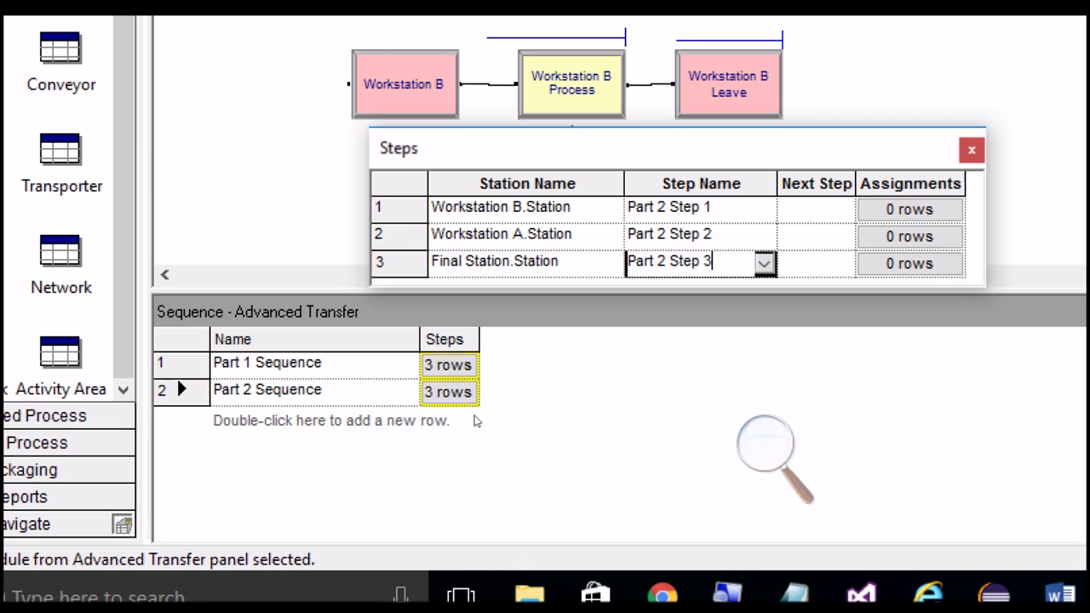
Step: Add an attribute assignment row to Part 2 Step 1 at Workstation B.Station
{"action": "left_click", "coordinate": [826, 209]}
{"action": "left_click", "coordinate": [870, 210]}
{"action": "double_click", "coordinate": [965, 111]}
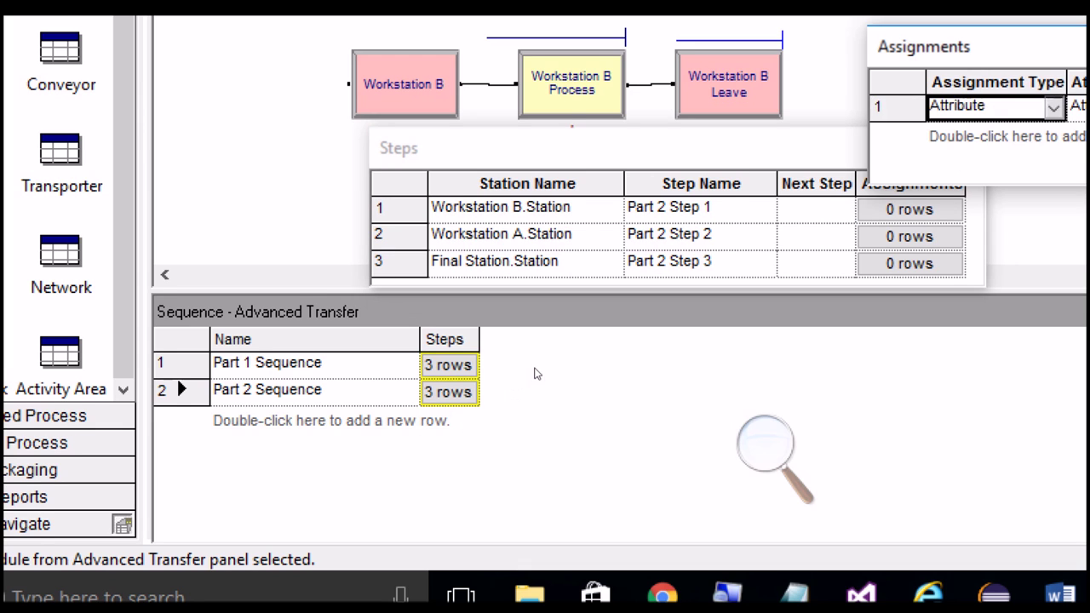
{"action": "left_click_drag", "start_coordinate": [960, 46], "coordinate": [519, 126]}
{"action": "left_click_drag", "start_coordinate": [456, 202], "coordinate": [457, 199]}
{"action": "left_click", "coordinate": [458, 217]}
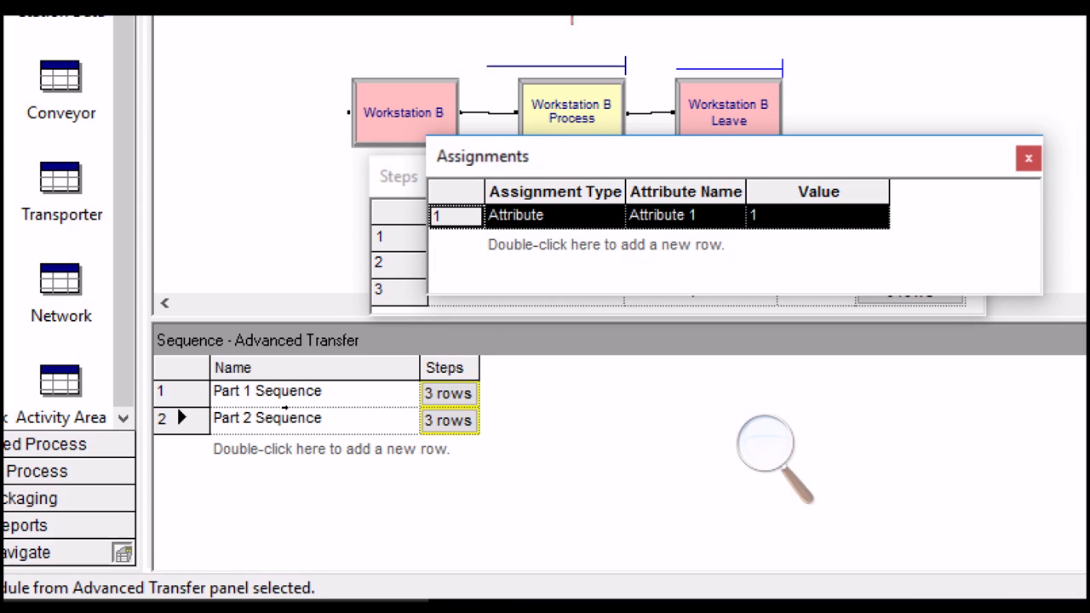
Step: Choose ProcessTime as the attribute assigned in Part 2 Step 1 and set its value to EXPO(13.5)
{"action": "left_click", "coordinate": [681, 216]}
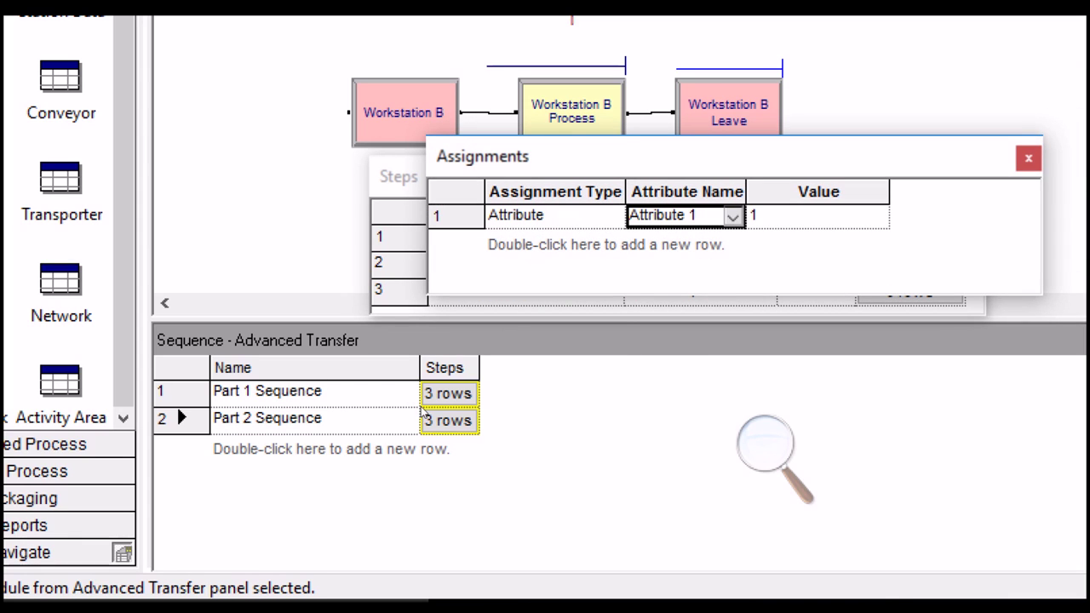
{"action": "left_click", "coordinate": [733, 218]}
{"action": "left_click_drag", "start_coordinate": [733, 264], "coordinate": [733, 296]}
{"action": "left_click", "coordinate": [694, 354]}
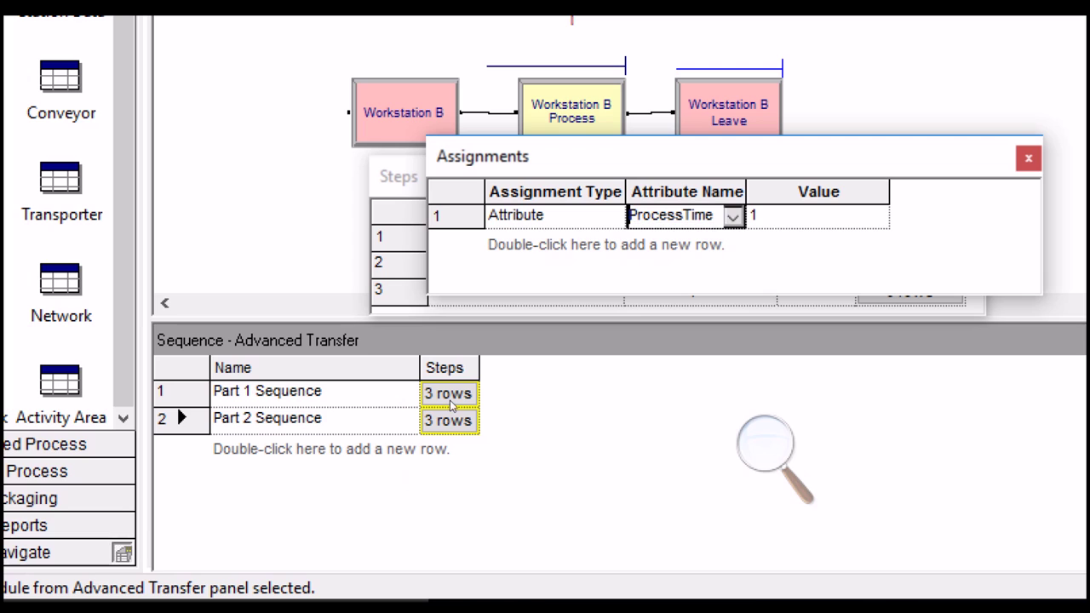
{"action": "key", "text": "Right"}
{"action": "type", "text": "EXP"}
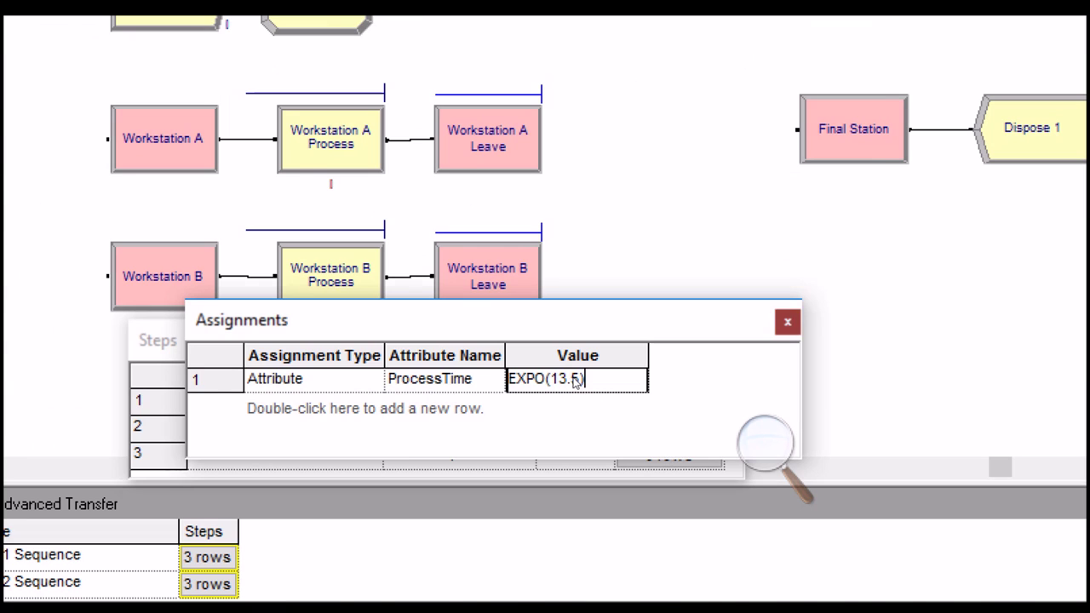
{"action": "left_click", "coordinate": [1029, 158]}
Step: Add an assignment to Part 2 Step 2 that sets the ProcessTime attribute to EXPO(15), and close the Part 2 Sequence steps
{"action": "left_click", "coordinate": [842, 237]}
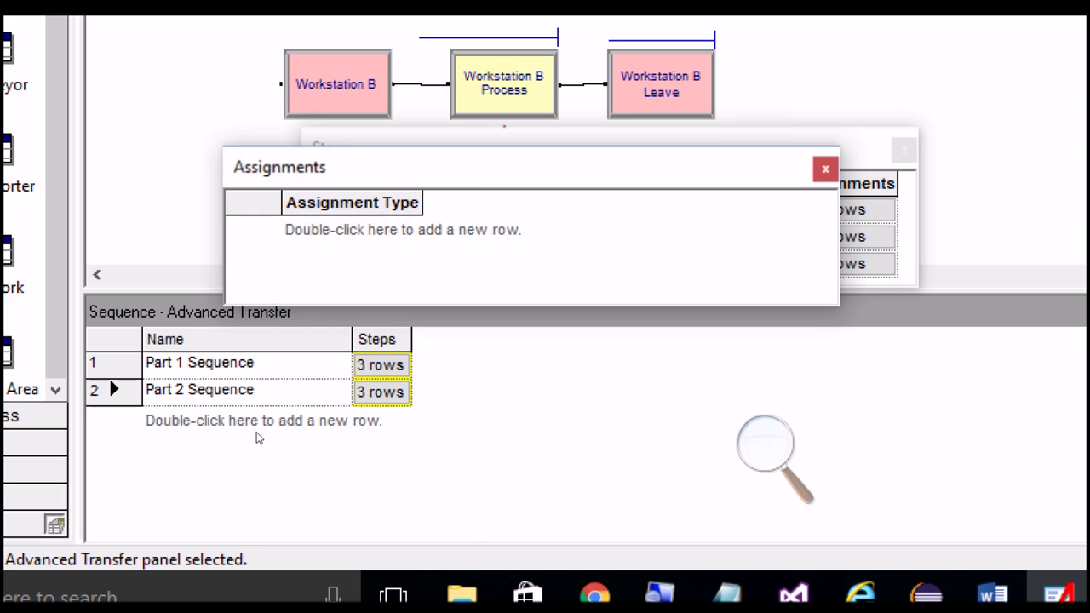
{"action": "double_click", "coordinate": [422, 230]}
{"action": "left_click", "coordinate": [479, 227]}
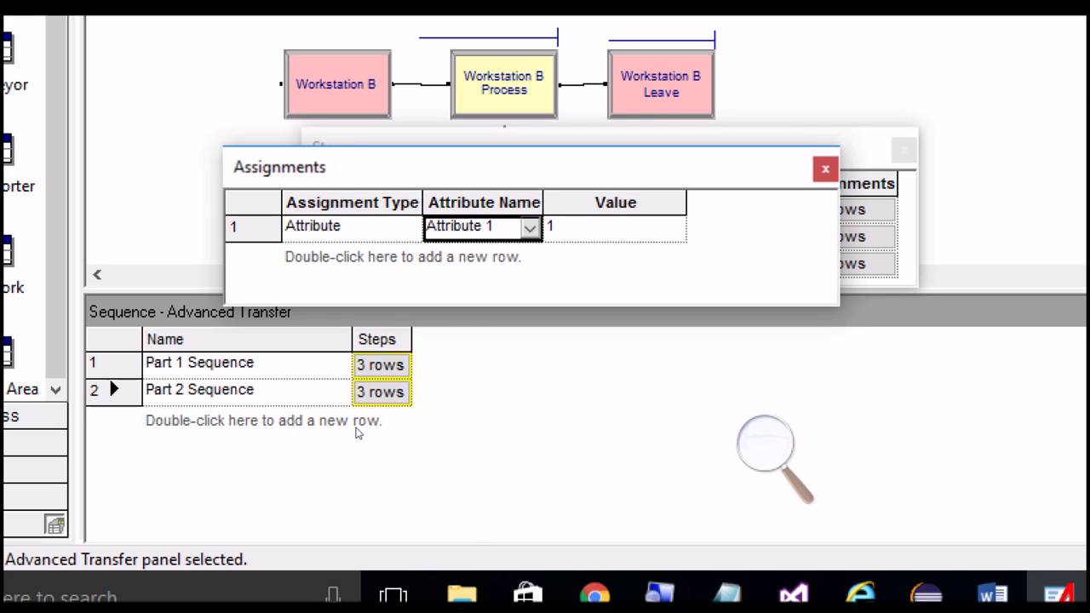
{"action": "left_click", "coordinate": [530, 228]}
{"action": "left_click_drag", "start_coordinate": [529, 296], "coordinate": [530, 343]}
{"action": "left_click", "coordinate": [473, 365]}
{"action": "key", "text": "Tab"}
{"action": "type", "text": "E"}
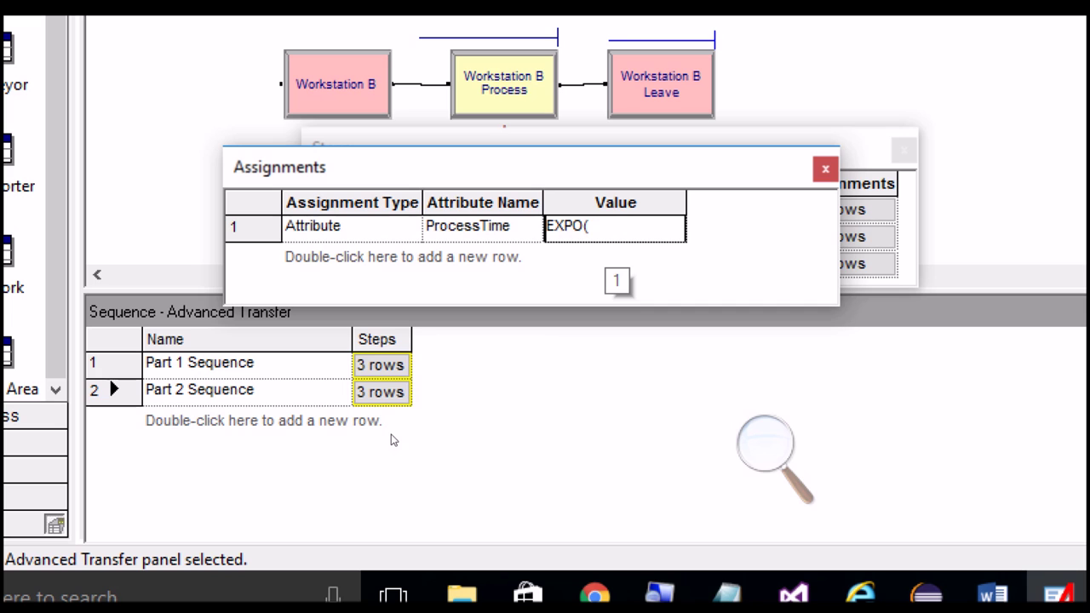
{"action": "type", "text": "XPO(15)"}
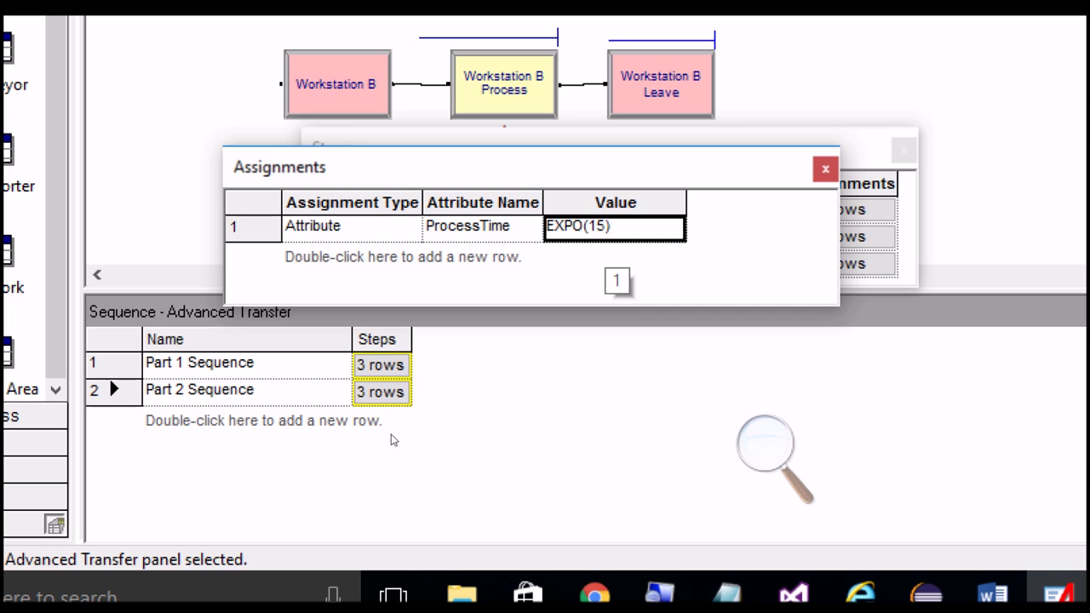
{"action": "key", "text": "Escape"}
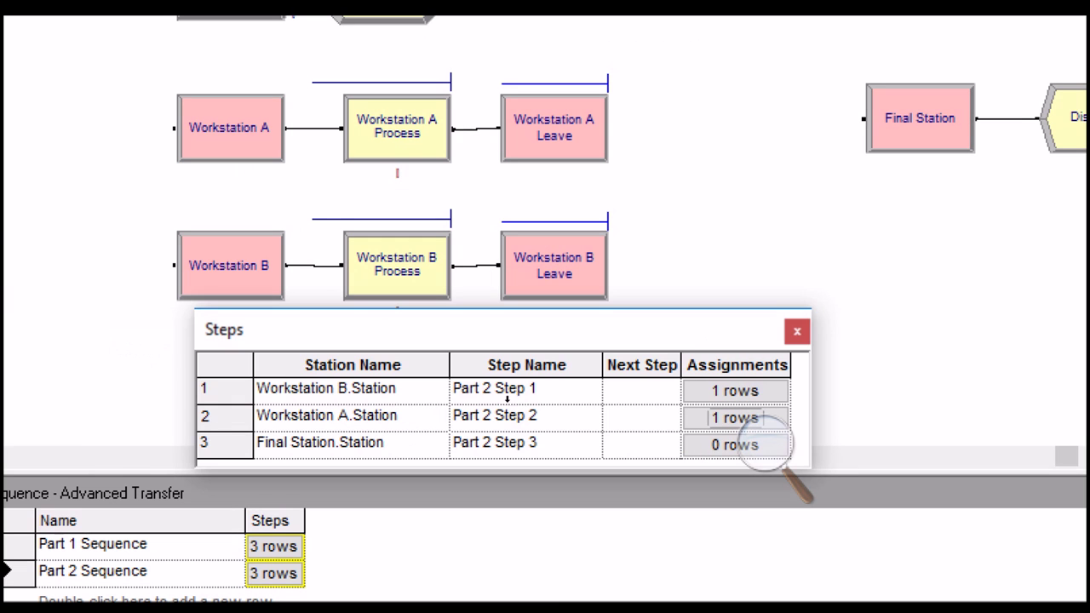
{"action": "key", "text": "Escape"}
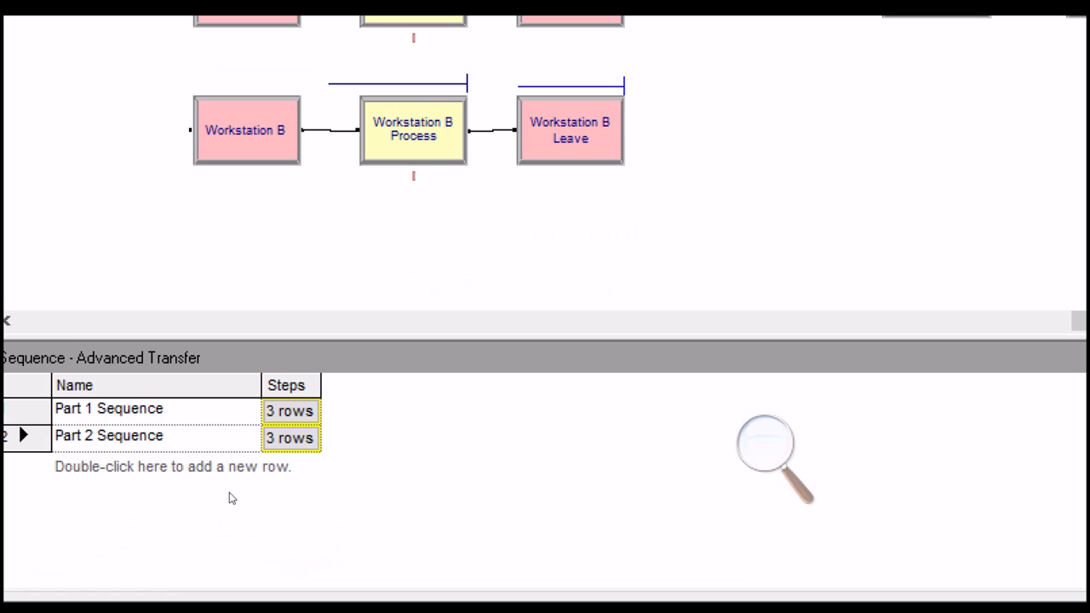
Step: Review the stations, step names and assignments defined in Part 1 Sequence
{"action": "left_click", "coordinate": [170, 545]}
{"action": "left_click", "coordinate": [170, 571]}
{"action": "left_click", "coordinate": [291, 412]}
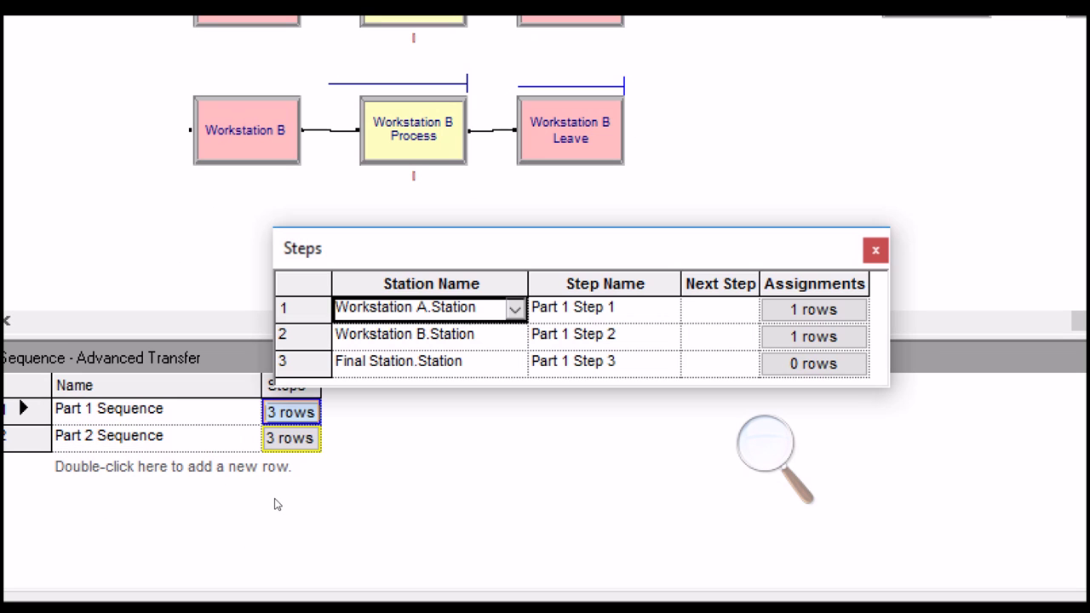
{"action": "key", "text": "Return"}
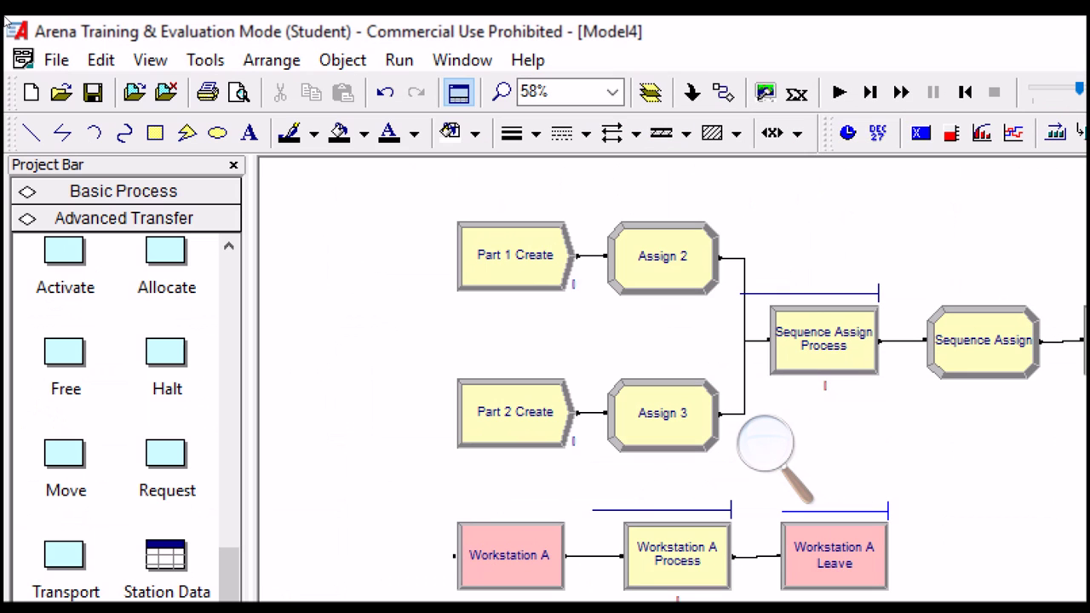
Step: Save the model as PracticeModel 1 in the Model Files (*.doe) format
{"action": "left_click", "coordinate": [92, 92]}
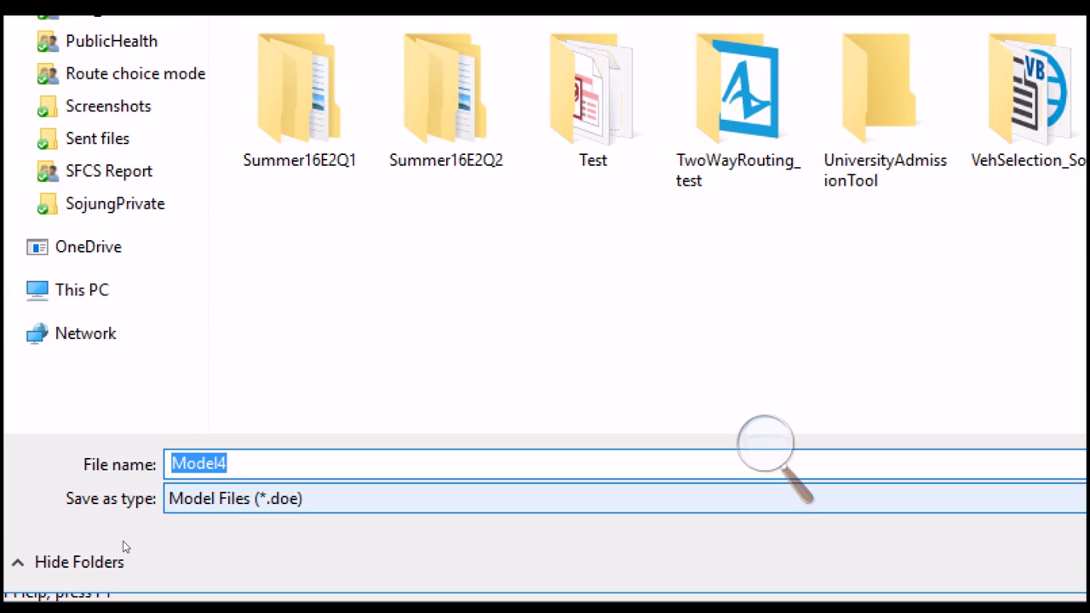
{"action": "type", "text": "PracticeM"}
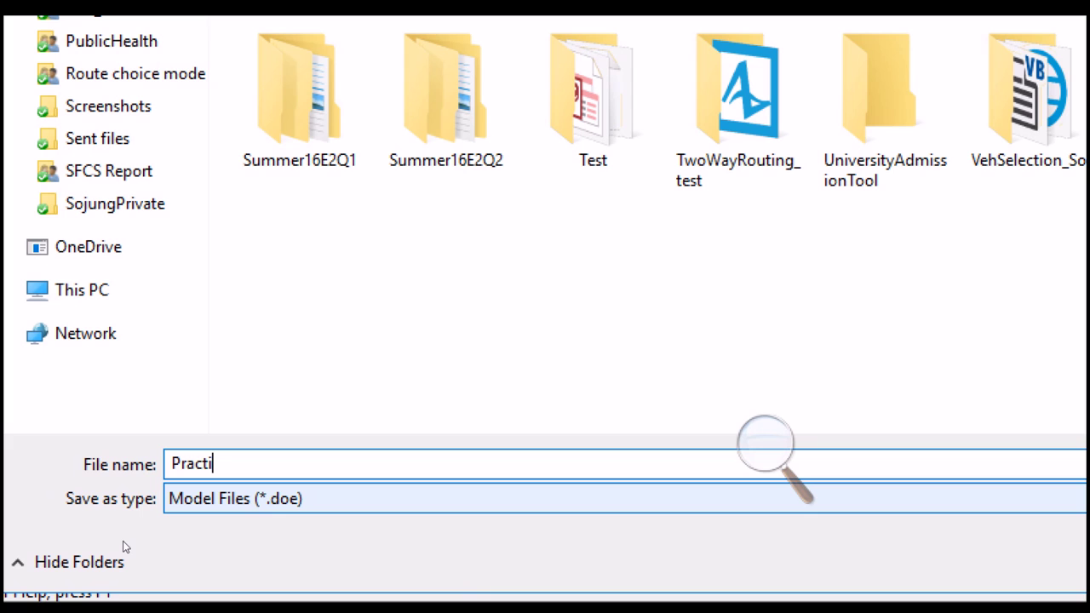
{"action": "type", "text": "odel 1"}
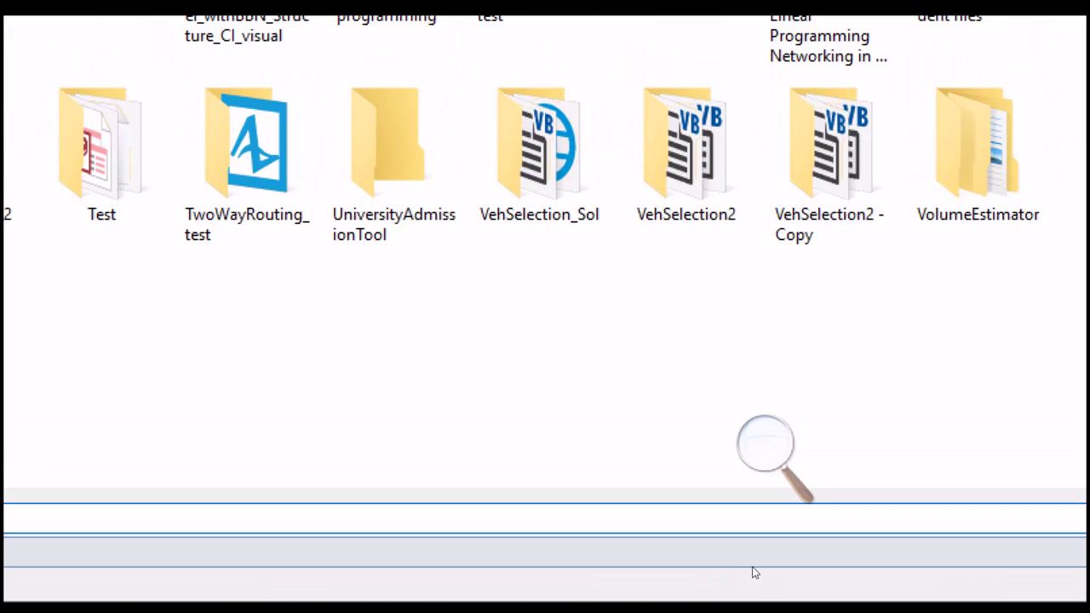
{"action": "key", "text": "Return"}
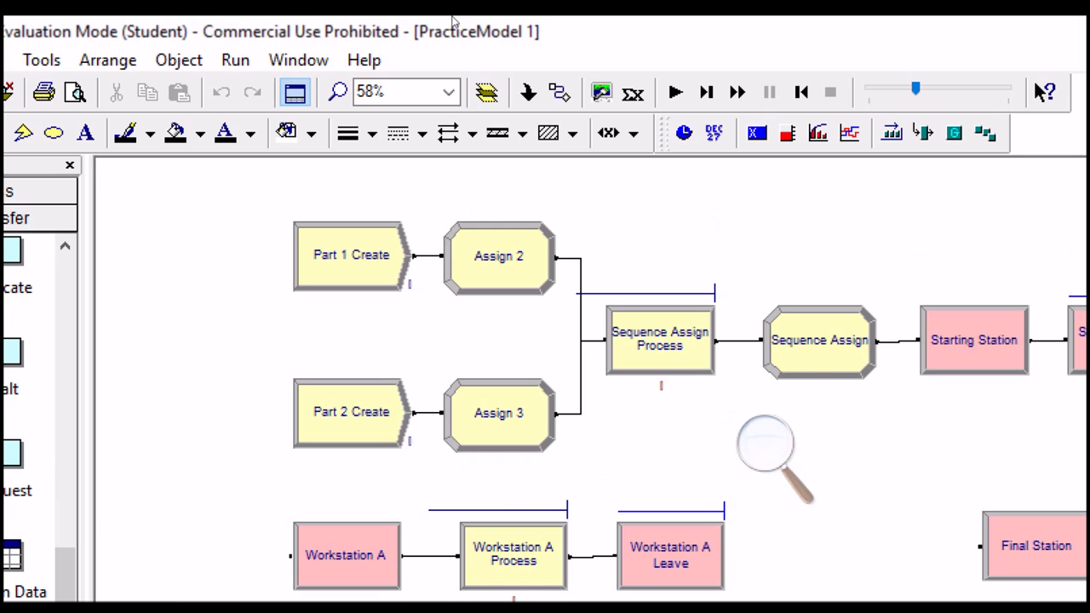
Step: Run the simulation of PracticeModel 1, examine the runtime error details, and end the run
{"action": "left_click", "coordinate": [675, 92]}
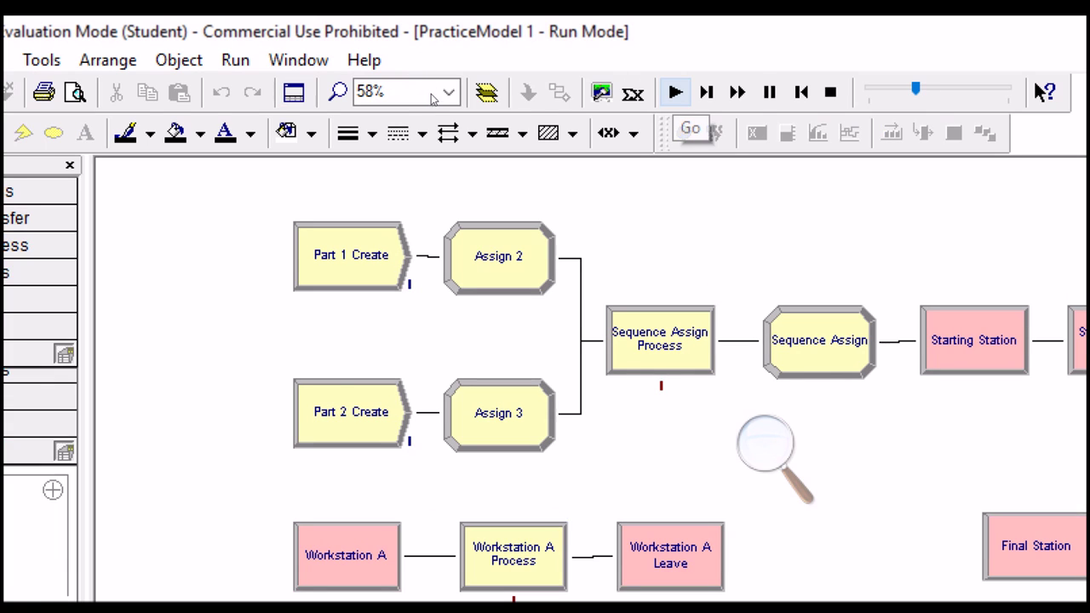
{"action": "left_click", "coordinate": [675, 92]}
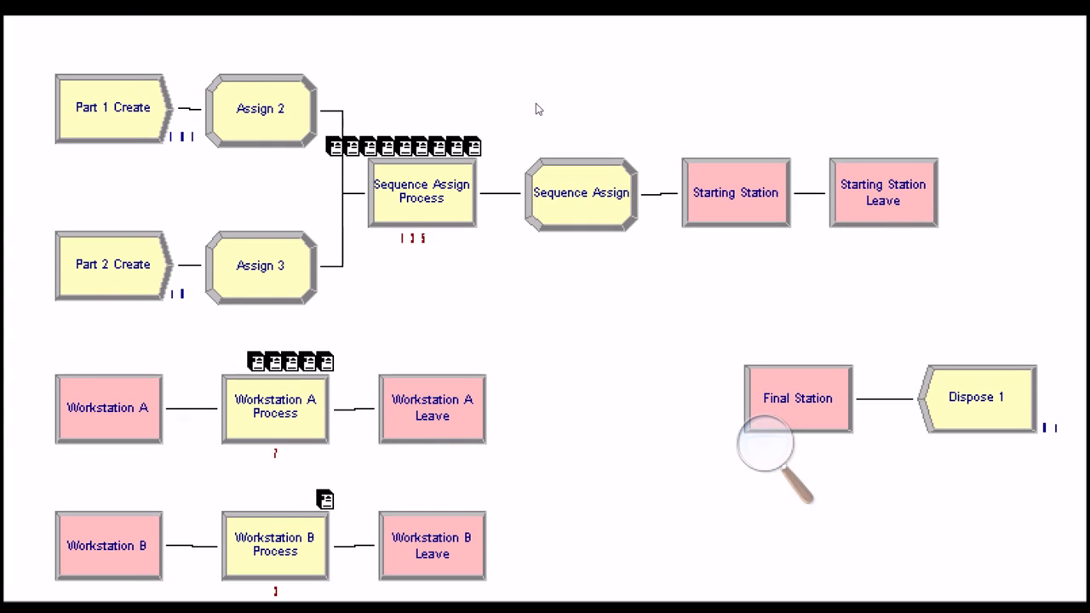
{"action": "key", "text": "Return"}
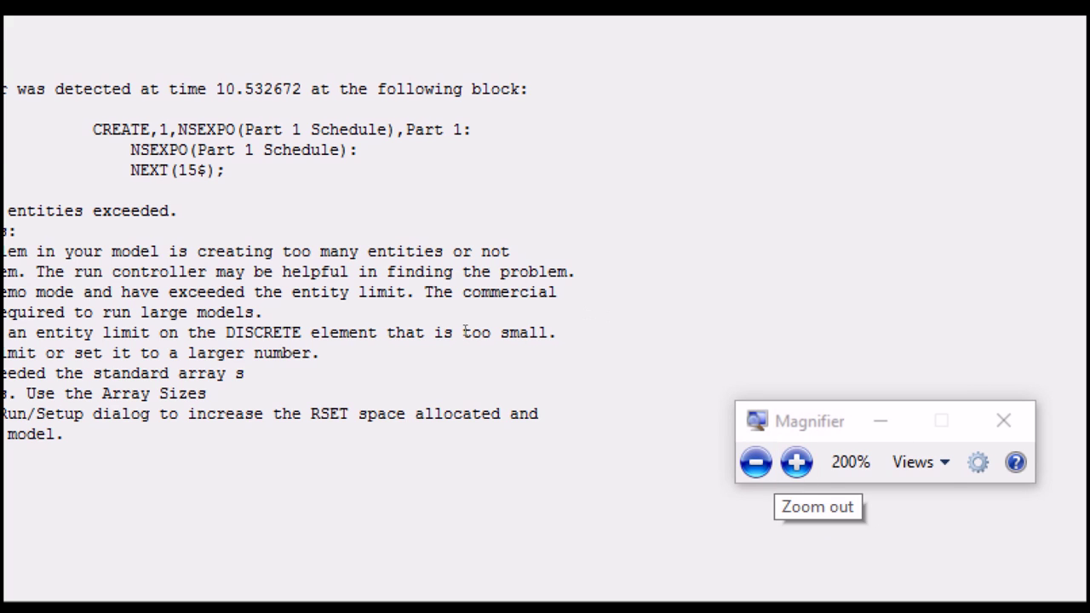
{"action": "left_click", "coordinate": [755, 461]}
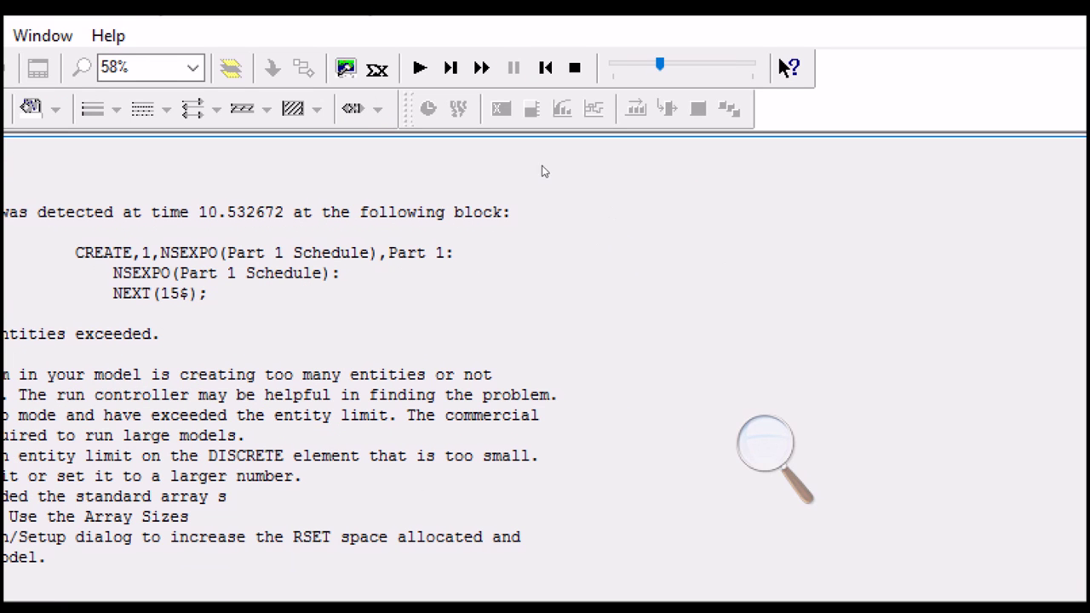
{"action": "left_click", "coordinate": [769, 440]}
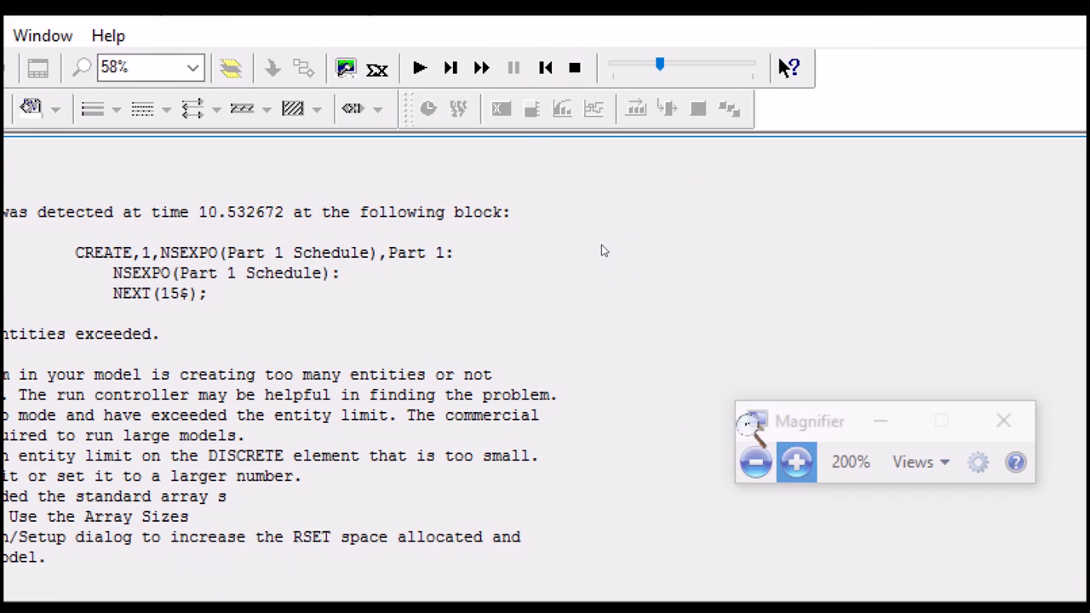
{"action": "left_click", "coordinate": [757, 460]}
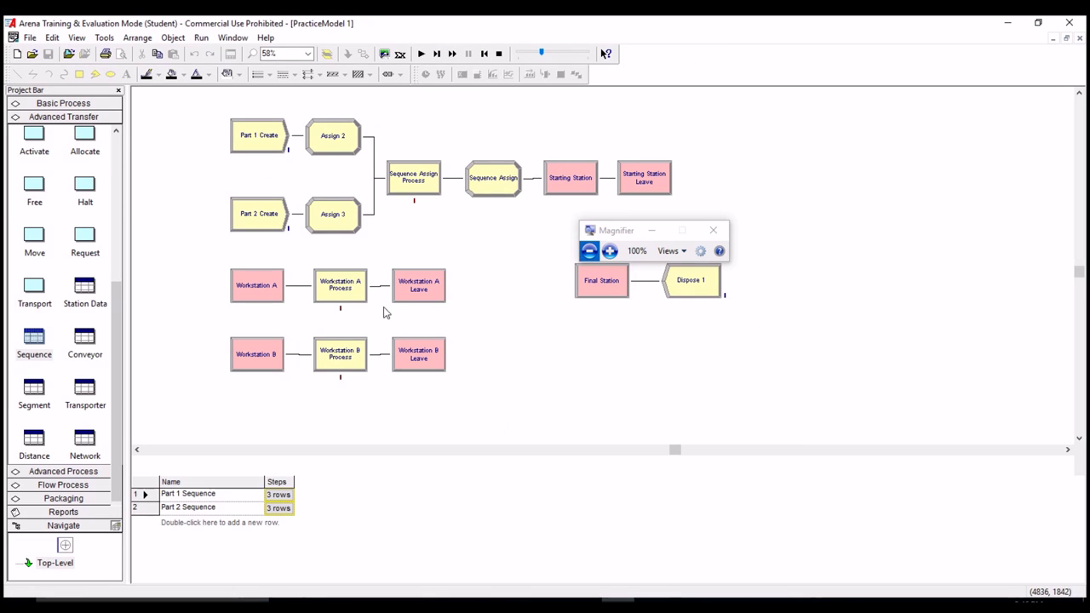
{"action": "left_click", "coordinate": [503, 56]}
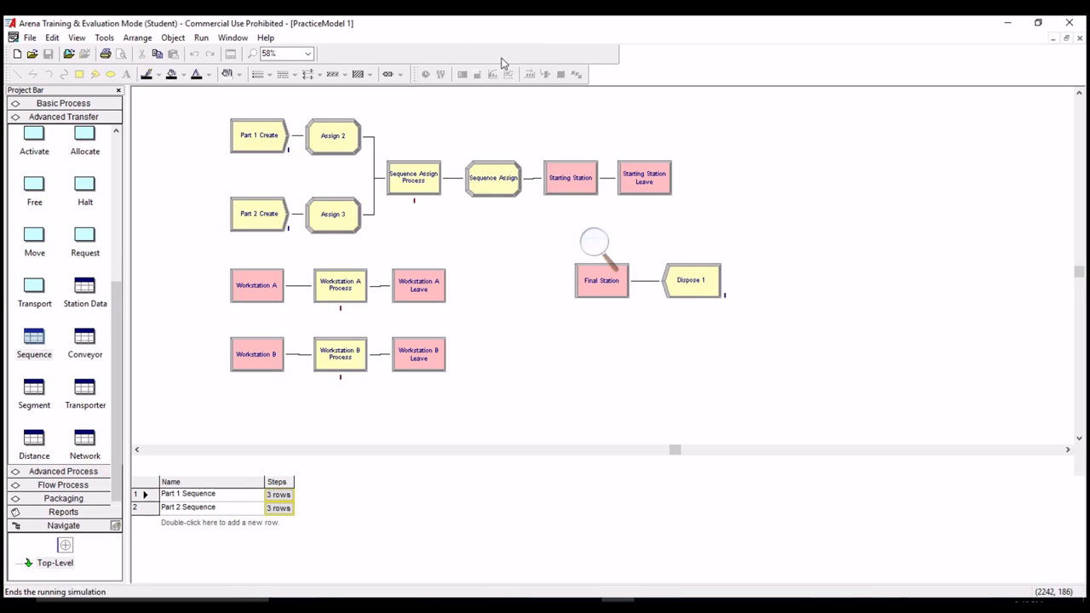
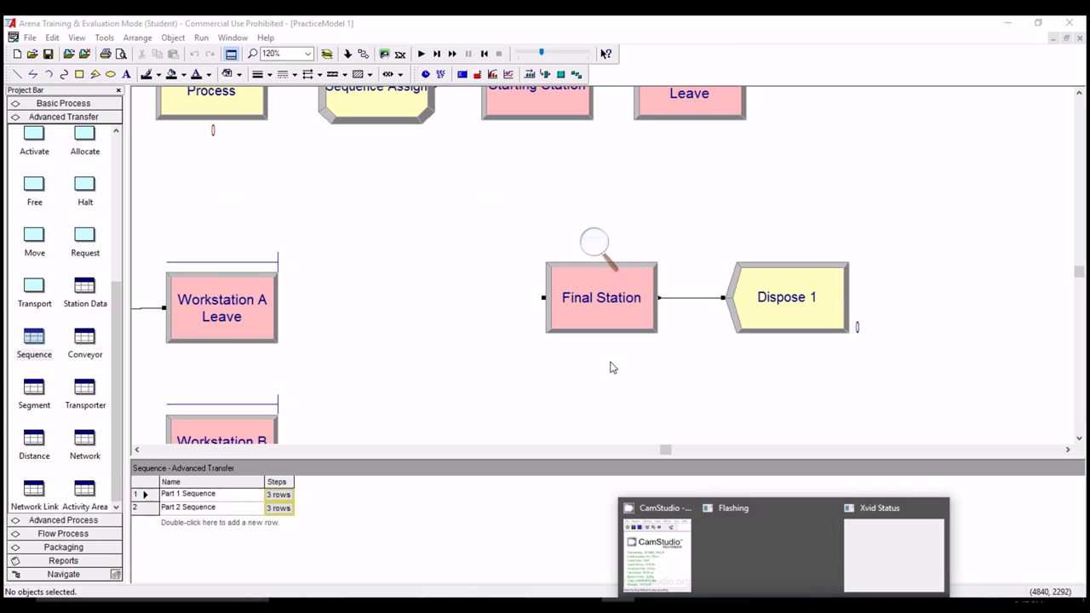
Step: Check the Sequence Assign Process module's resource and delay settings, leaving them as they are
{"action": "left_click", "coordinate": [610, 366]}
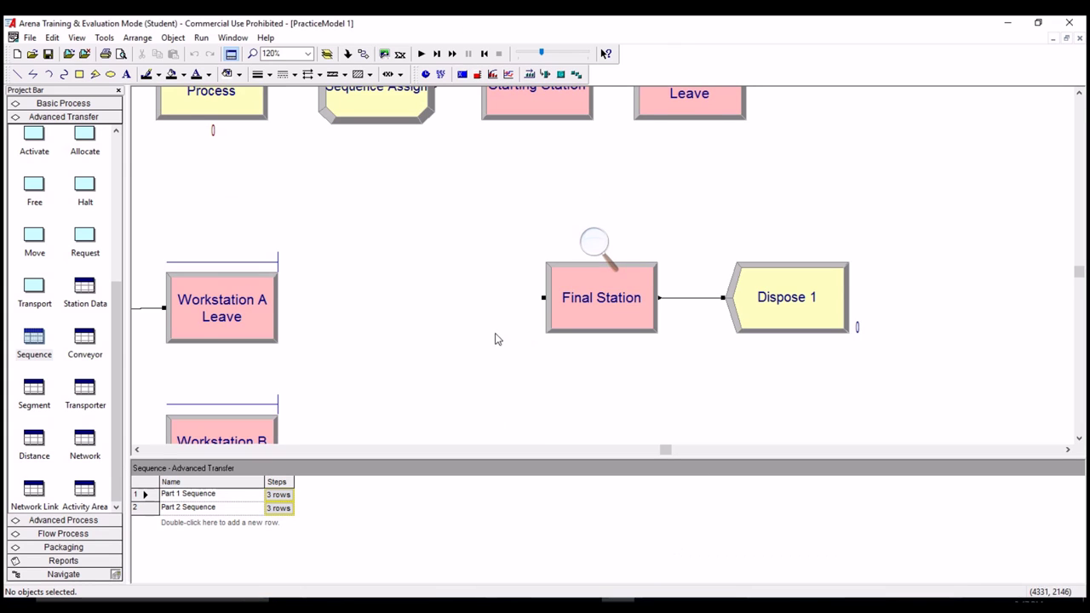
{"action": "scroll", "coordinate": [443, 356], "scroll_direction": "up", "scroll_amount": 3}
{"action": "left_click_drag", "start_coordinate": [670, 448], "coordinate": [644, 451]}
{"action": "double_click", "coordinate": [557, 206]}
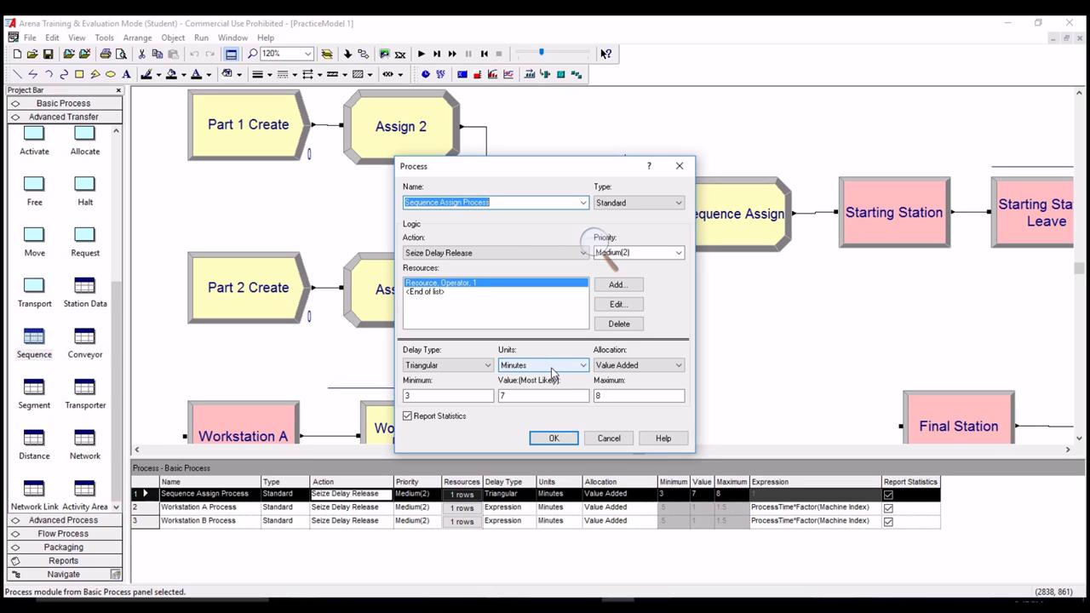
{"action": "left_click", "coordinate": [609, 438]}
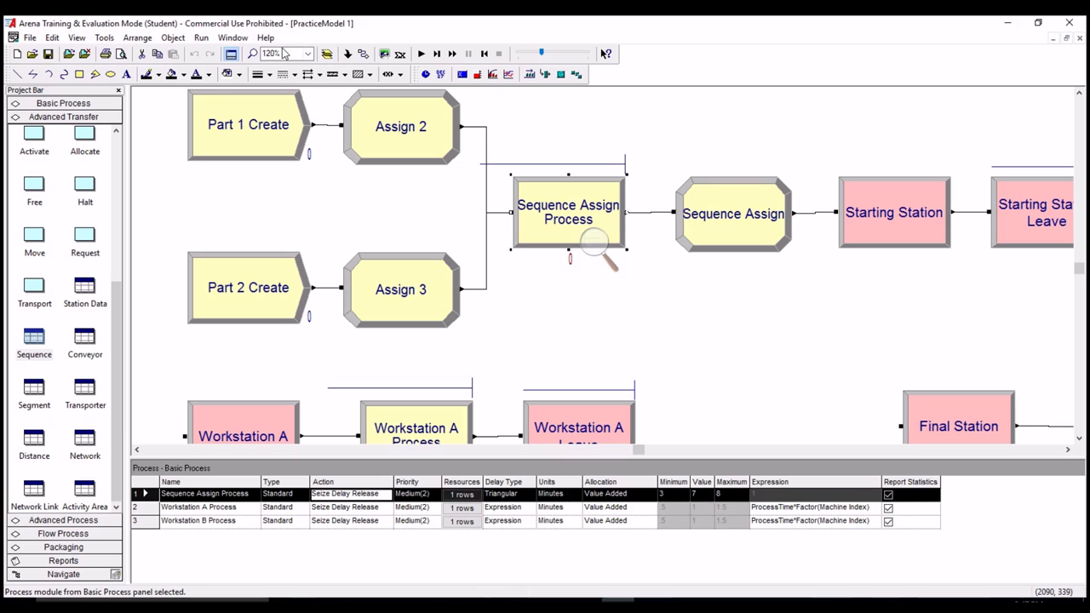
Step: Set the replication length to 6 hours in the run setup and run the simulation, declining to view the results
{"action": "left_click", "coordinate": [201, 37]}
{"action": "left_click", "coordinate": [208, 52]}
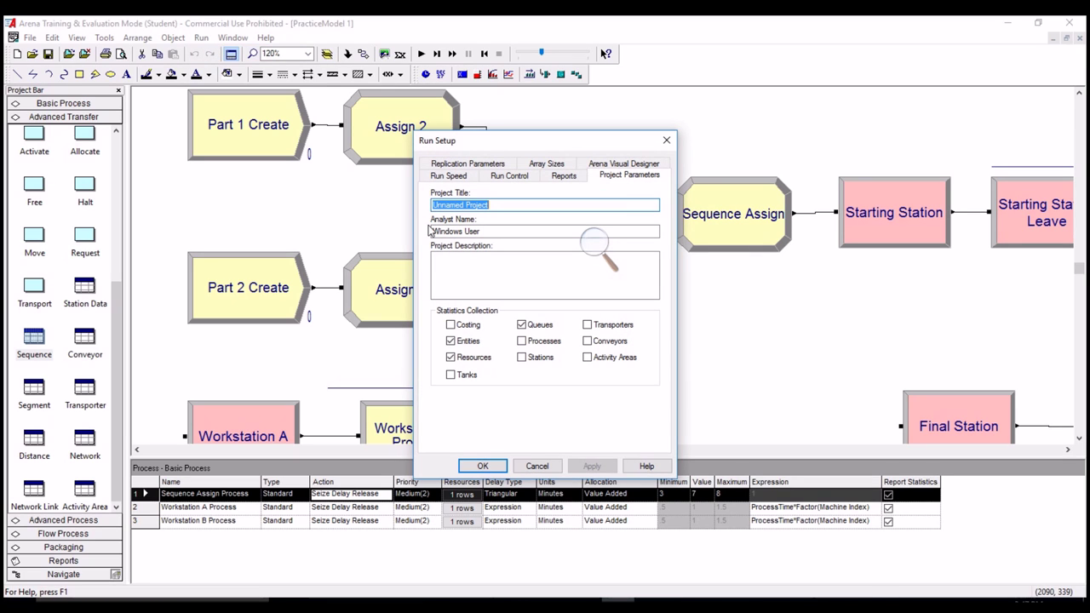
{"action": "left_click", "coordinate": [481, 167]}
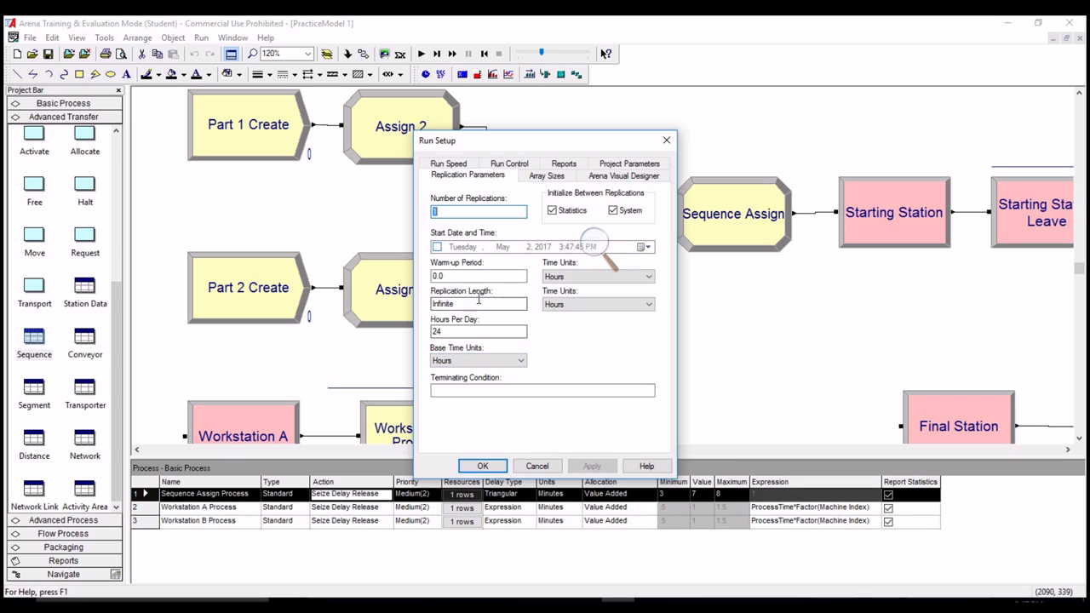
{"action": "left_click", "coordinate": [504, 304]}
{"action": "double_click", "coordinate": [434, 304]}
{"action": "type", "text": "6"}
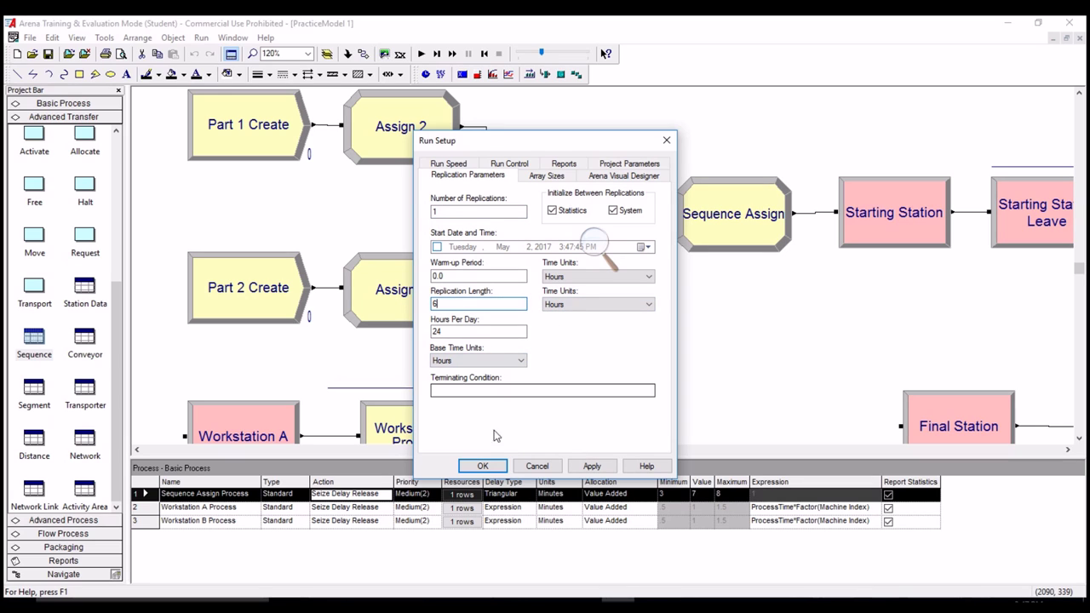
{"action": "left_click", "coordinate": [482, 466]}
{"action": "left_click", "coordinate": [420, 55]}
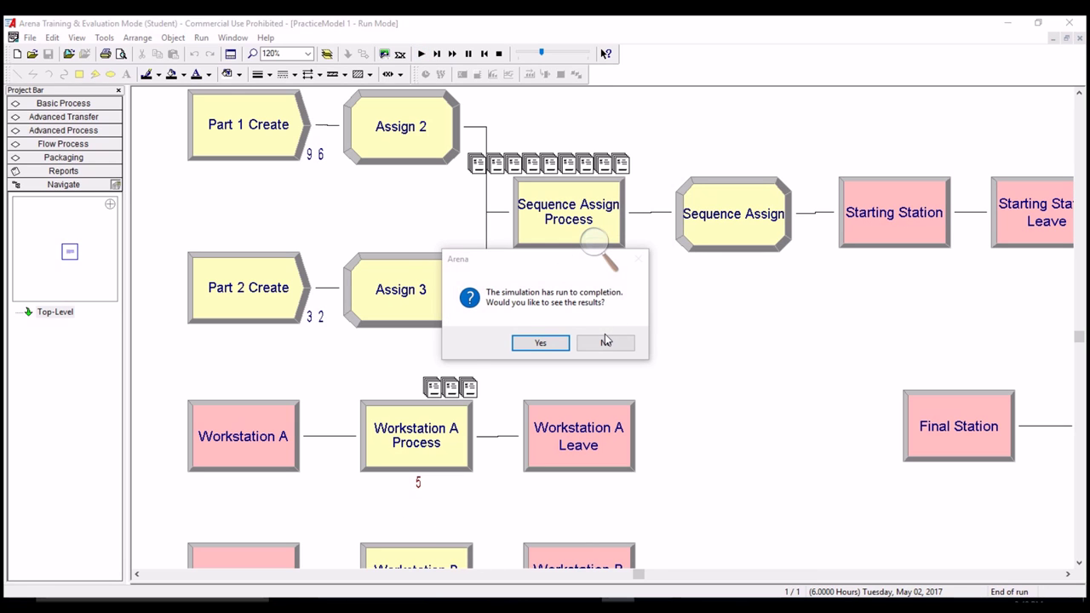
{"action": "left_click", "coordinate": [605, 341]}
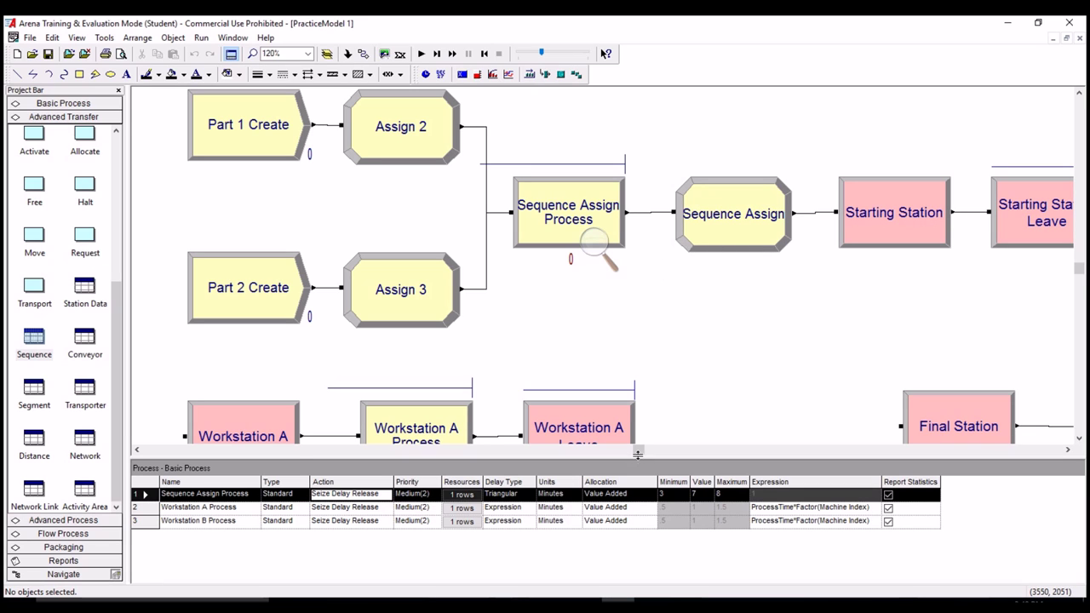
{"action": "mouse_move", "coordinate": [637, 451]}
{"action": "left_mouse_down"}
{"action": "mouse_move", "coordinate": [667, 450]}
{"action": "mouse_move", "coordinate": [640, 456]}
{"action": "left_mouse_up"}
{"action": "scroll", "coordinate": [742, 370], "scroll_direction": "down", "scroll_amount": 2}
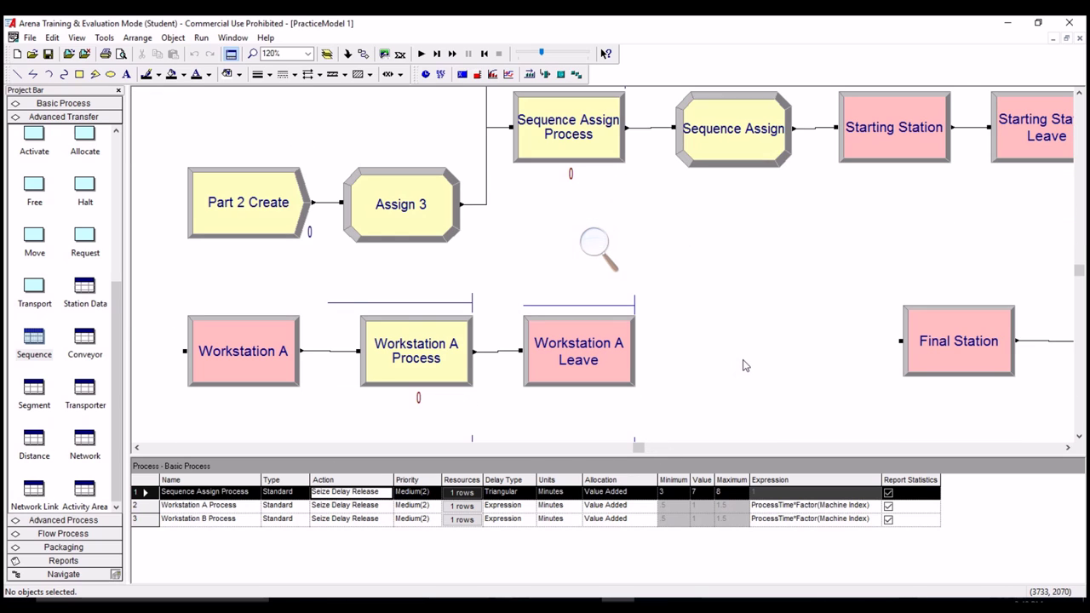
{"action": "scroll", "coordinate": [743, 365], "scroll_direction": "down", "scroll_amount": 3}
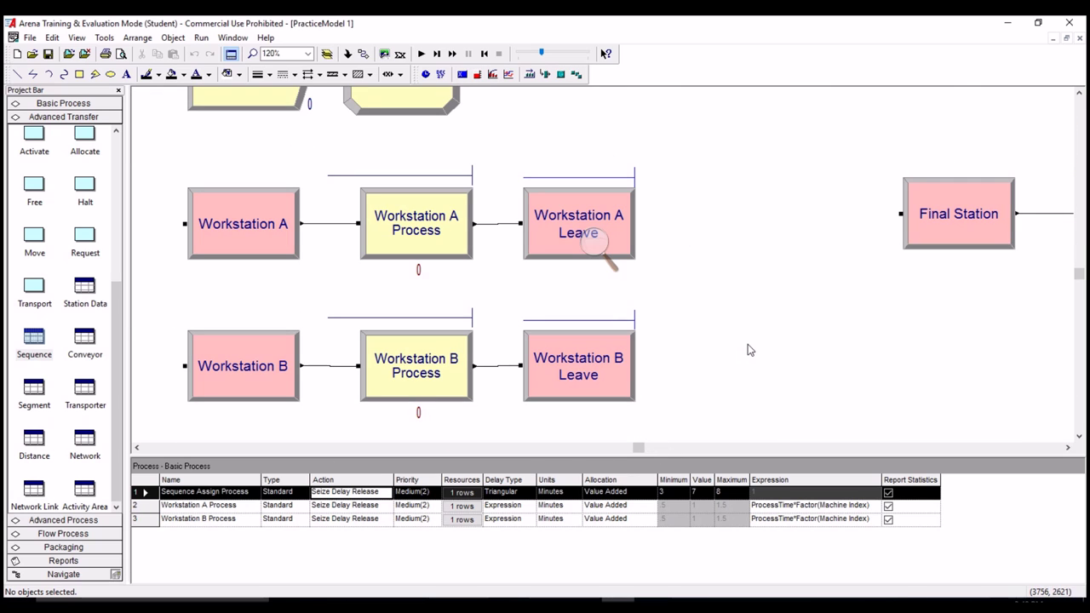
{"action": "scroll", "coordinate": [745, 349], "scroll_direction": "up", "scroll_amount": 5}
{"action": "left_click", "coordinate": [558, 216]}
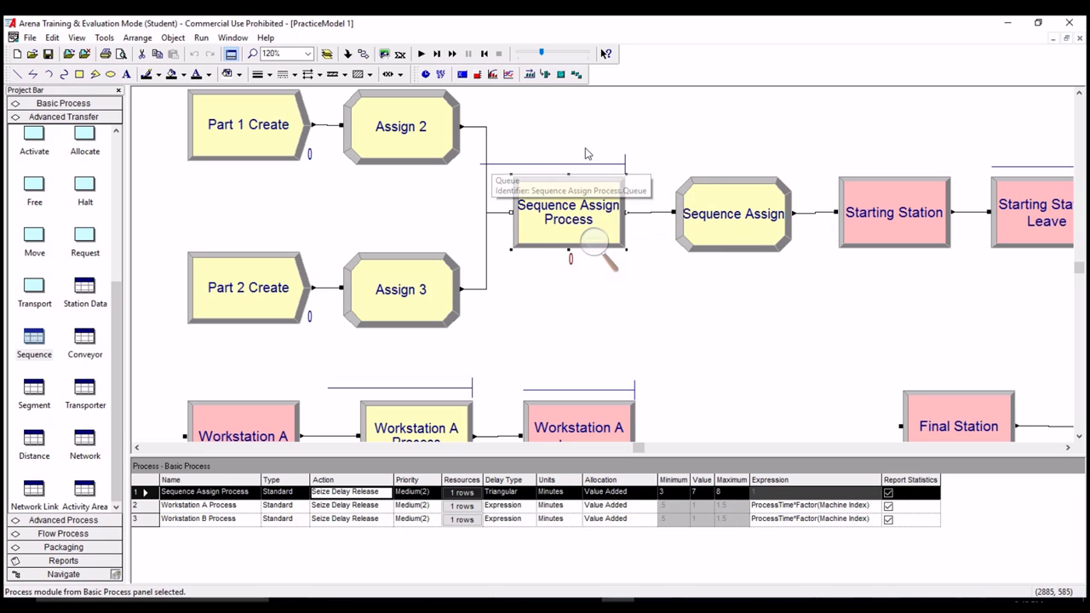
{"action": "left_click", "coordinate": [697, 292]}
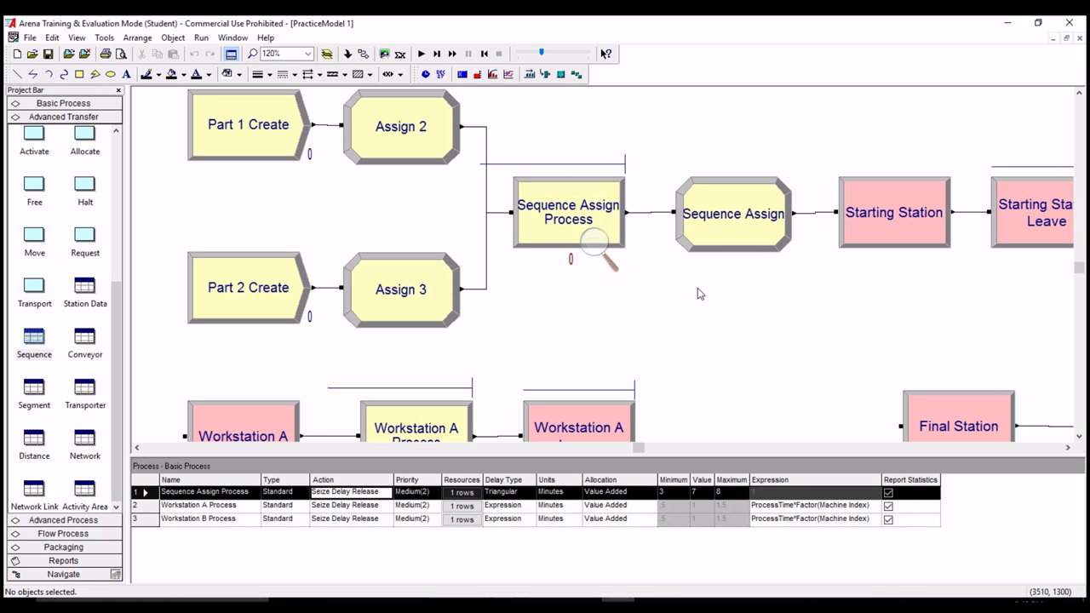
{"action": "scroll", "coordinate": [697, 293], "scroll_direction": "down", "scroll_amount": 3}
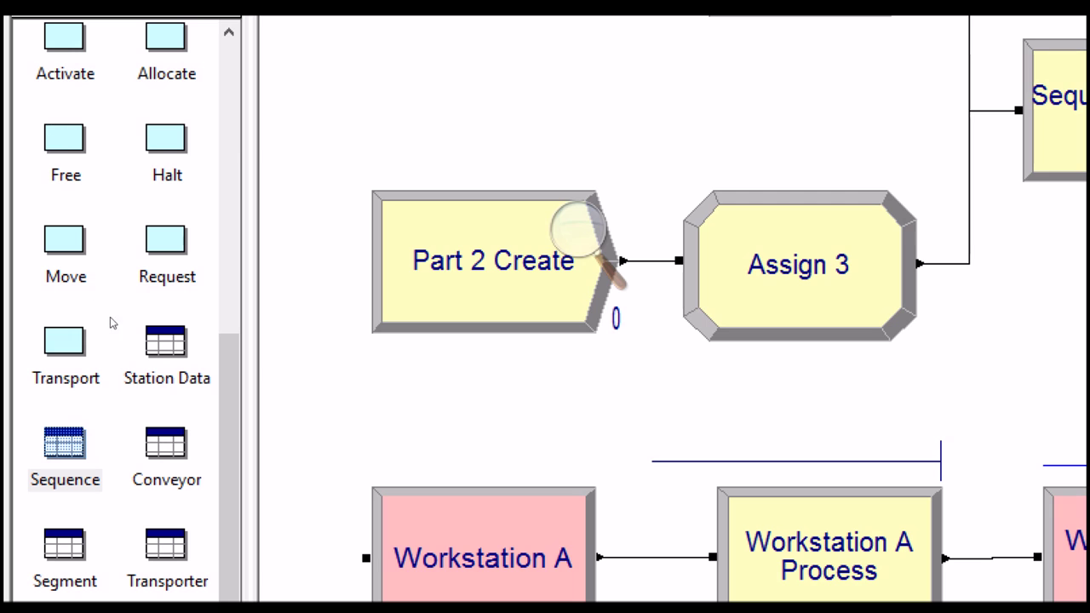
Step: Add a row to the Advanced Process Statistic table and set its type to Output
{"action": "scroll", "coordinate": [115, 329], "scroll_direction": "up", "scroll_amount": 5}
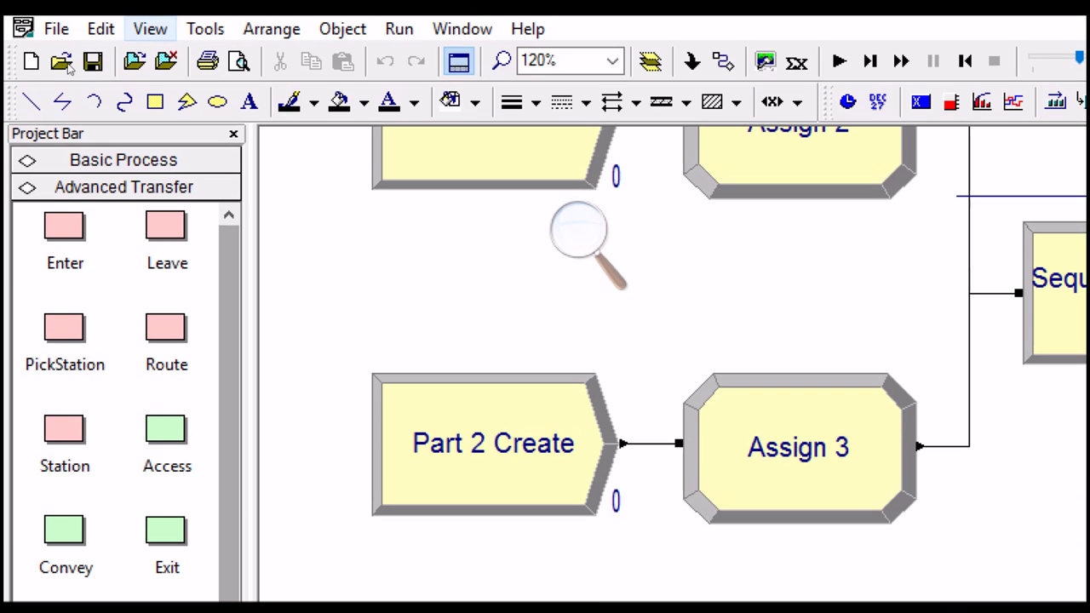
{"action": "left_click", "coordinate": [123, 160]}
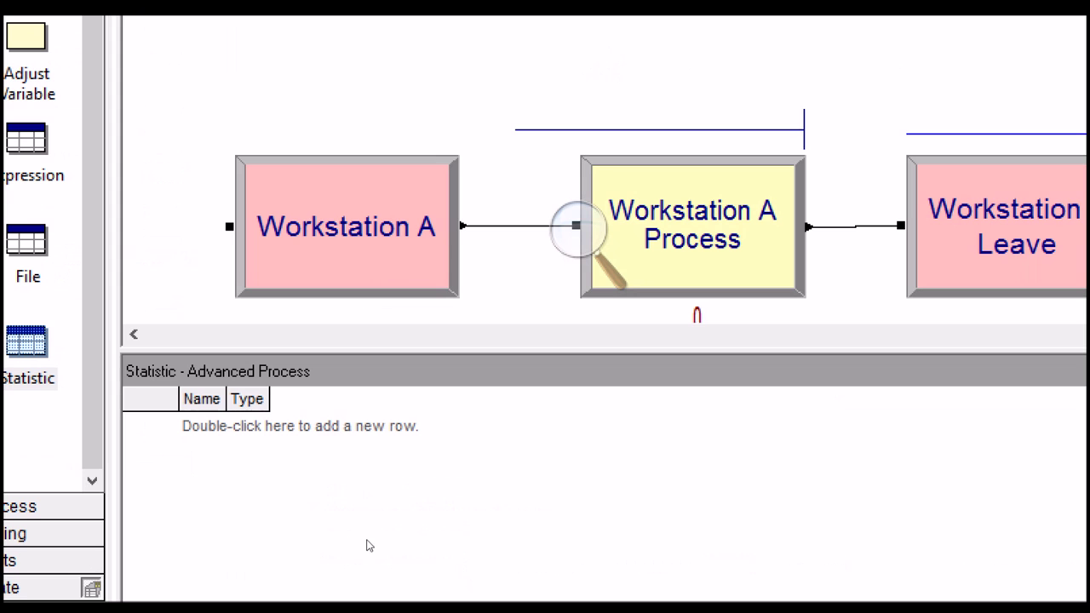
{"action": "double_click", "coordinate": [255, 501]}
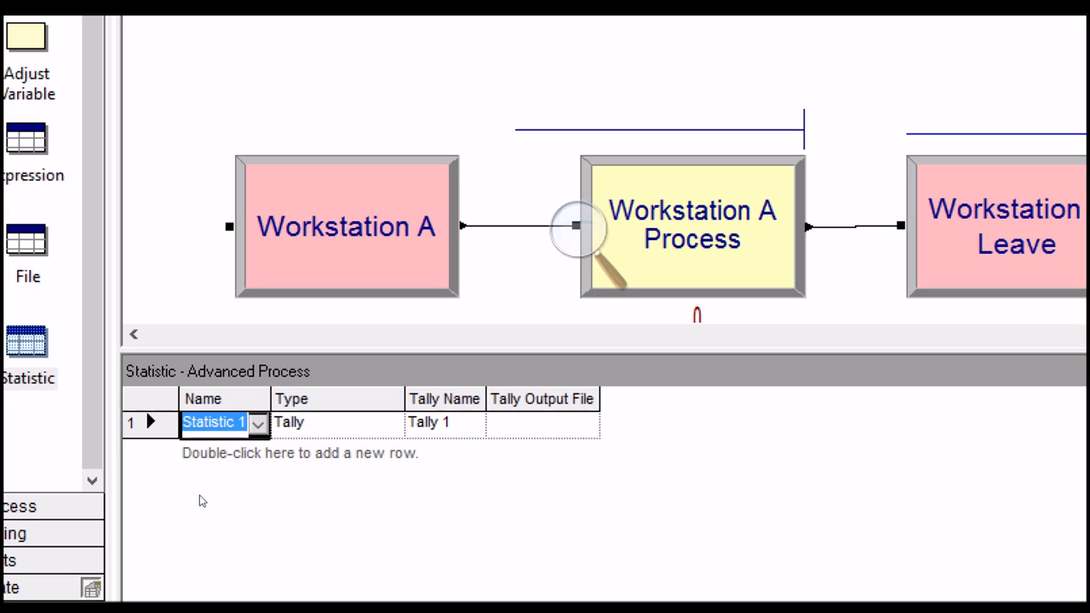
{"action": "left_click", "coordinate": [353, 423]}
{"action": "left_click", "coordinate": [391, 424]}
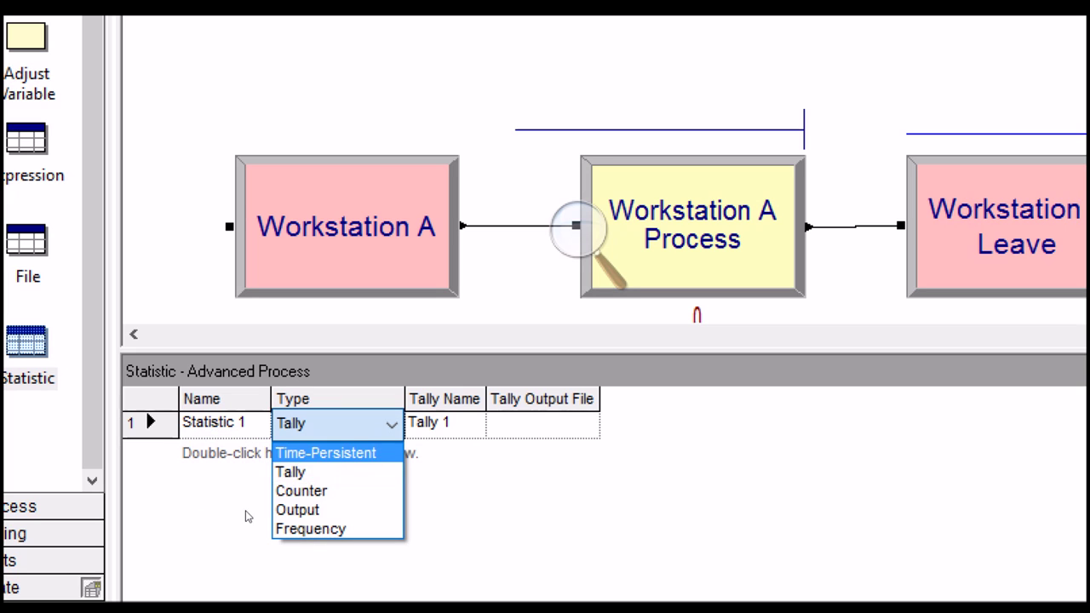
{"action": "key", "text": "Return"}
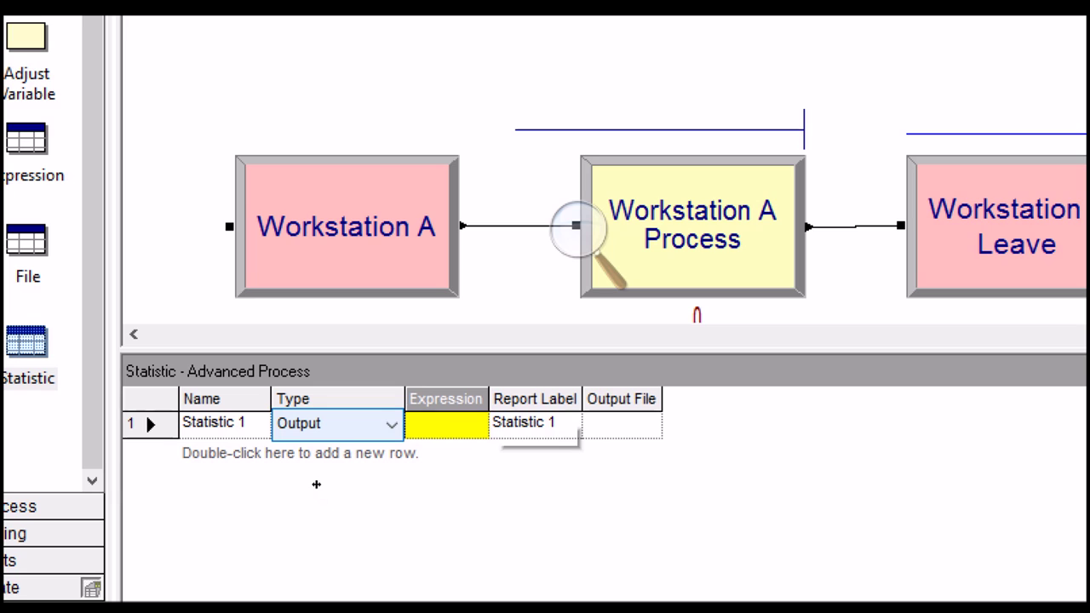
Step: Widen the Name and Expression columns of the Statistic table
{"action": "left_click_drag", "start_coordinate": [629, 398], "coordinate": [883, 399]}
{"action": "left_click", "coordinate": [320, 508]}
{"action": "left_click", "coordinate": [215, 424]}
{"action": "key", "text": "Tab"}
{"action": "key", "text": "Tab"}
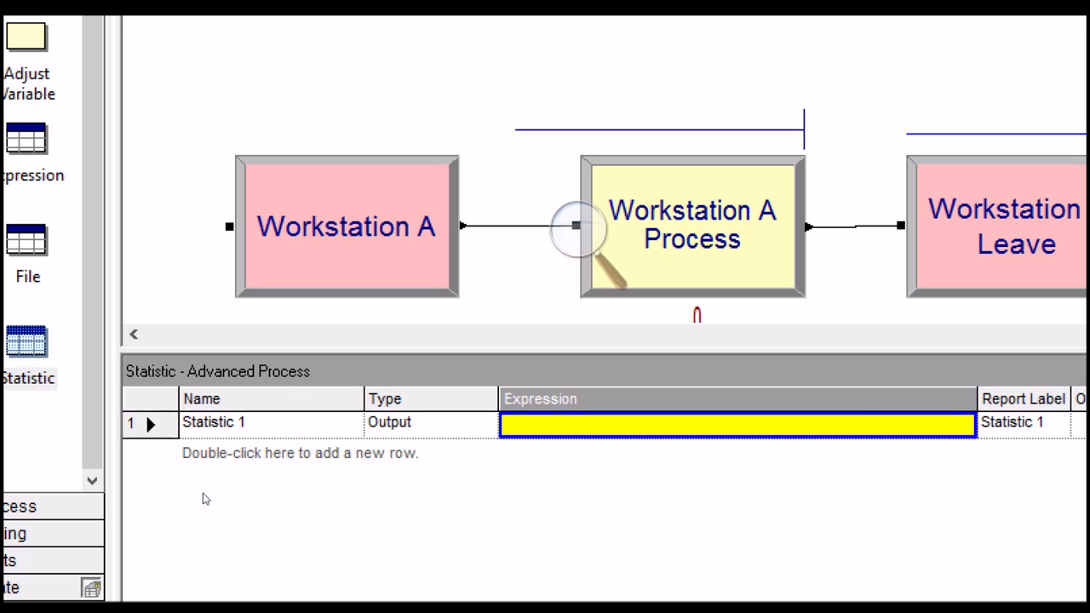
Step: Name the Output statistic Daily Profit
{"action": "key", "text": "shift+Tab"}
{"action": "key", "text": "shift+Tab"}
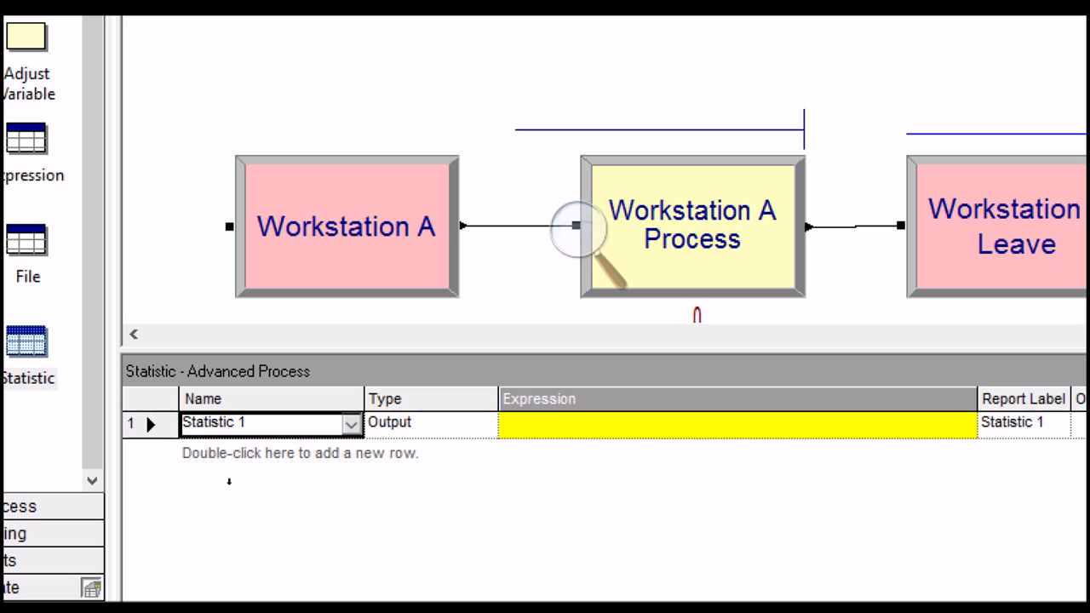
{"action": "type", "text": "Dailty"}
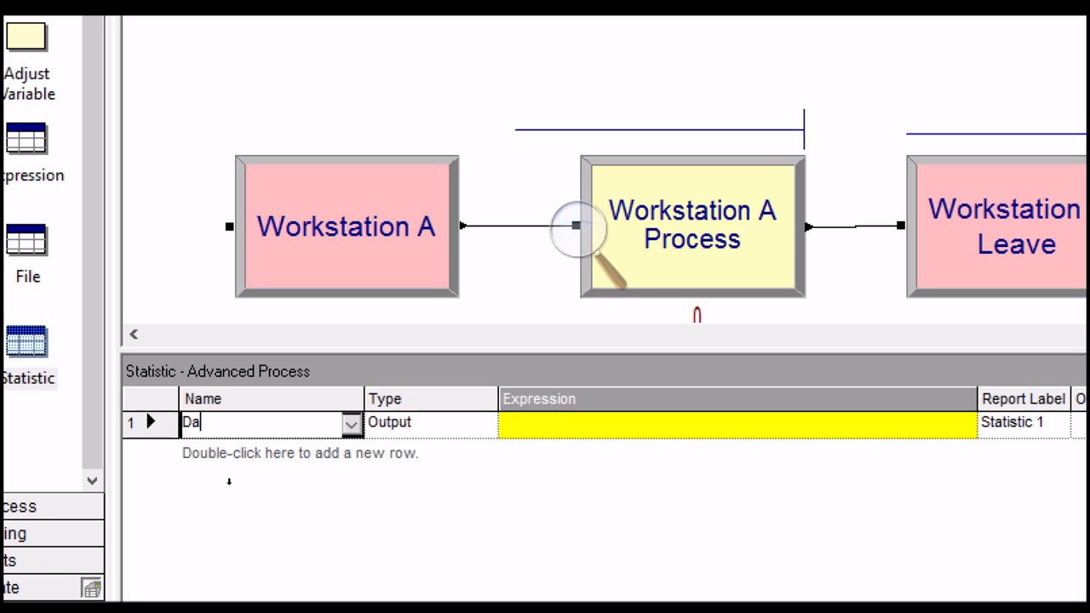
{"action": "key", "text": "BackSpace"}
{"action": "key", "text": "BackSpace"}
{"action": "type", "text": "y Profit"}
{"action": "key", "text": "Tab"}
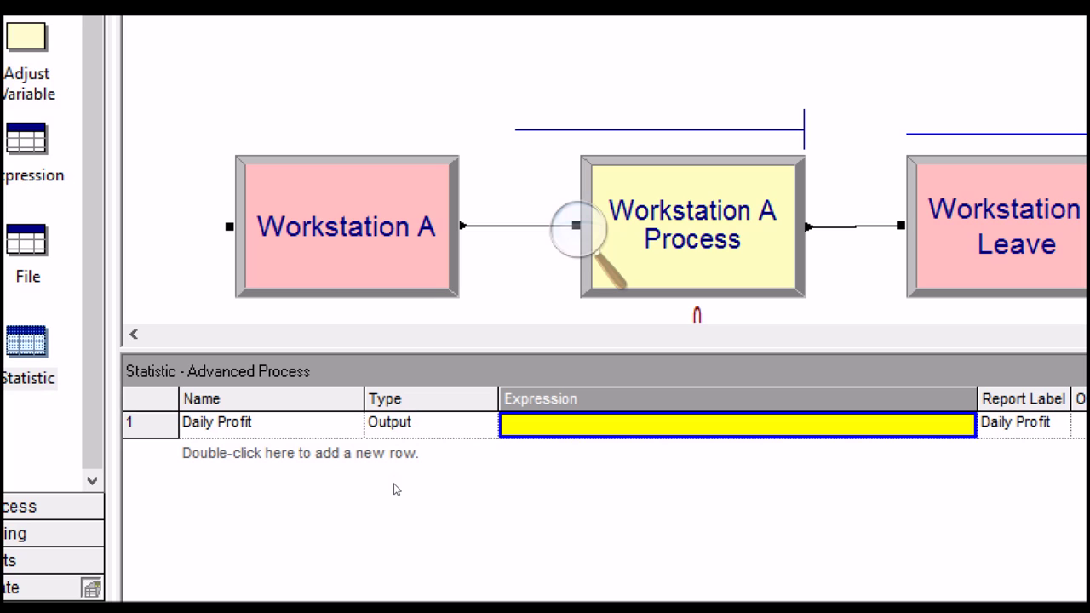
Step: Open the Expression Builder for the Daily Profit statistic's expression
{"action": "type", "text": "="}
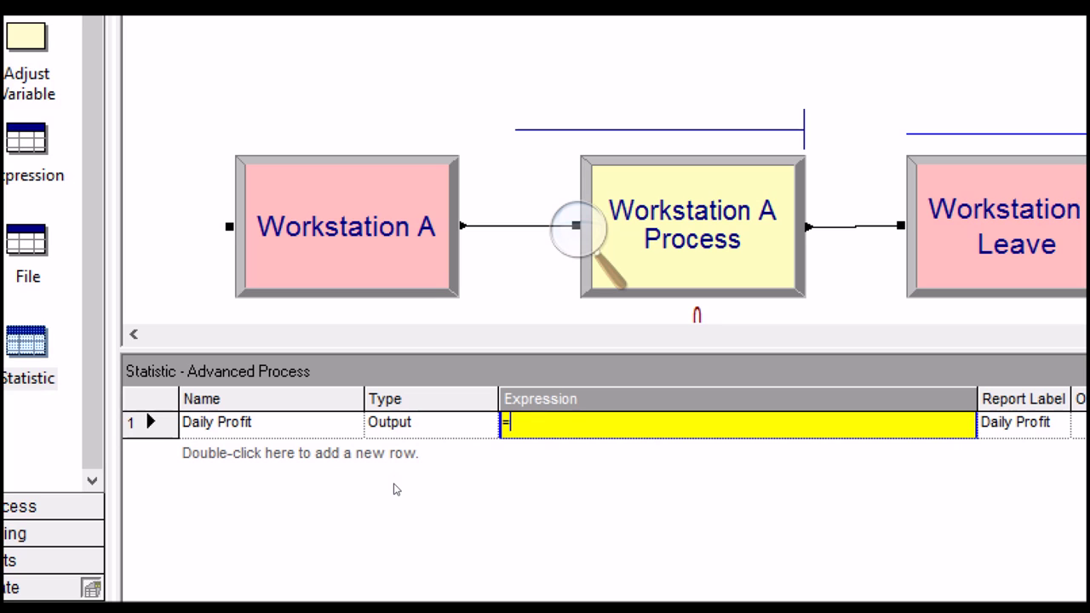
{"action": "key", "text": "BackSpace"}
{"action": "left_click", "coordinate": [434, 423]}
{"action": "left_click", "coordinate": [572, 424]}
{"action": "right_click", "coordinate": [578, 424]}
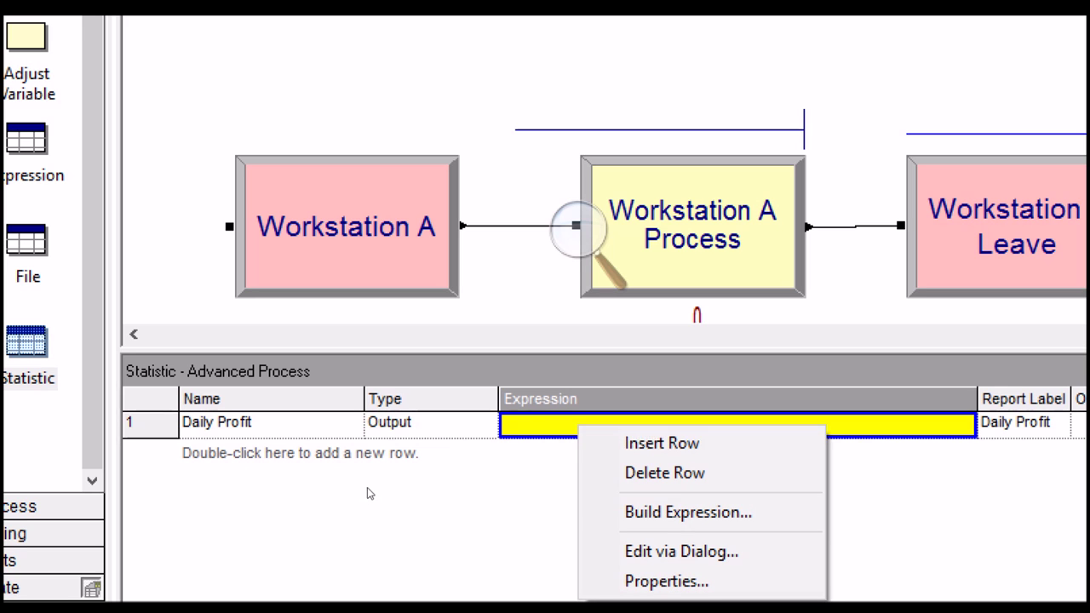
{"action": "key", "text": "Return"}
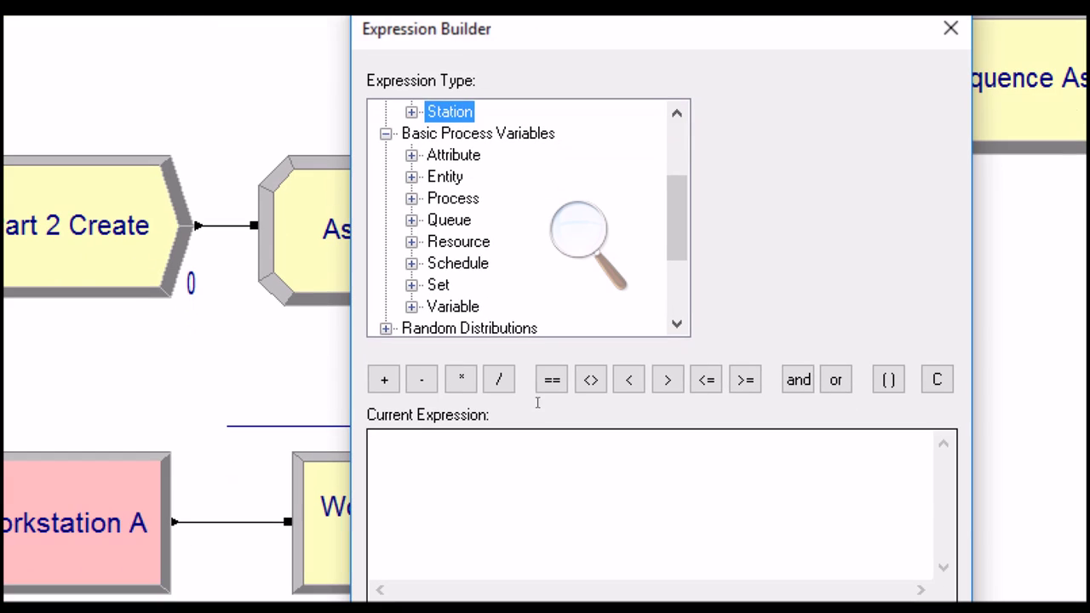
Step: Build the sum of entities out for both part types, EntitiesOut(Part 1) + EntitiesOut(Part 2)
{"action": "key", "text": "Tab"}
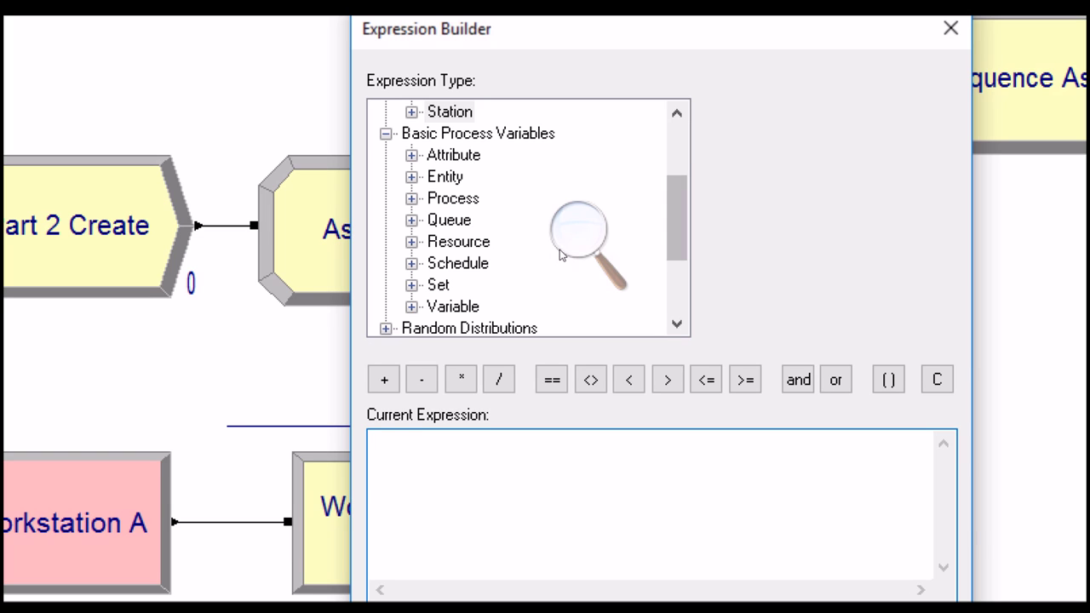
{"action": "scroll", "coordinate": [554, 247], "scroll_direction": "up", "scroll_amount": 2}
{"action": "scroll", "coordinate": [553, 235], "scroll_direction": "down", "scroll_amount": 2}
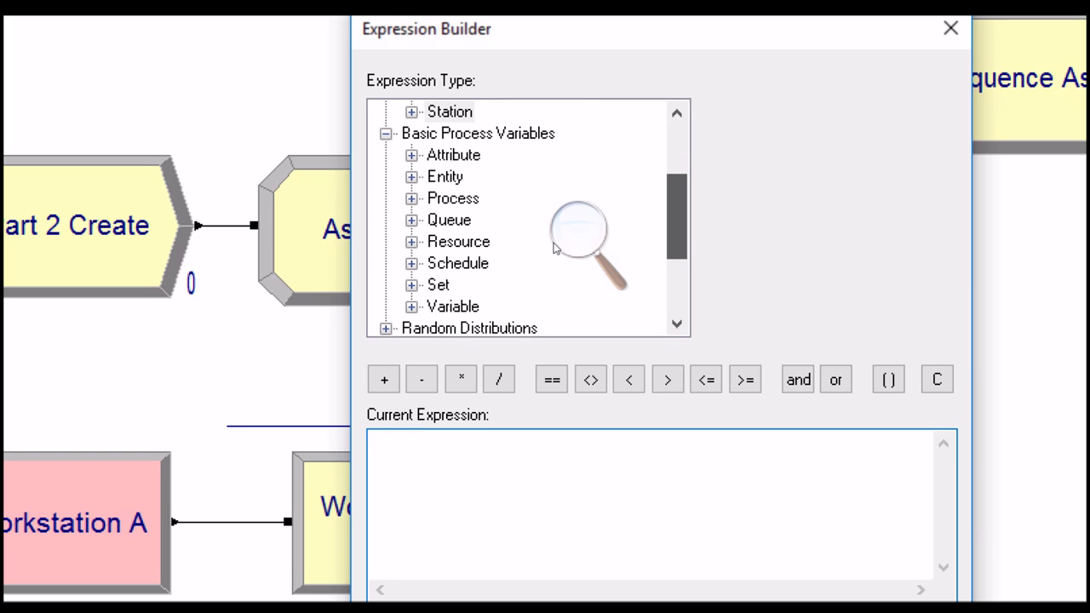
{"action": "double_click", "coordinate": [445, 176]}
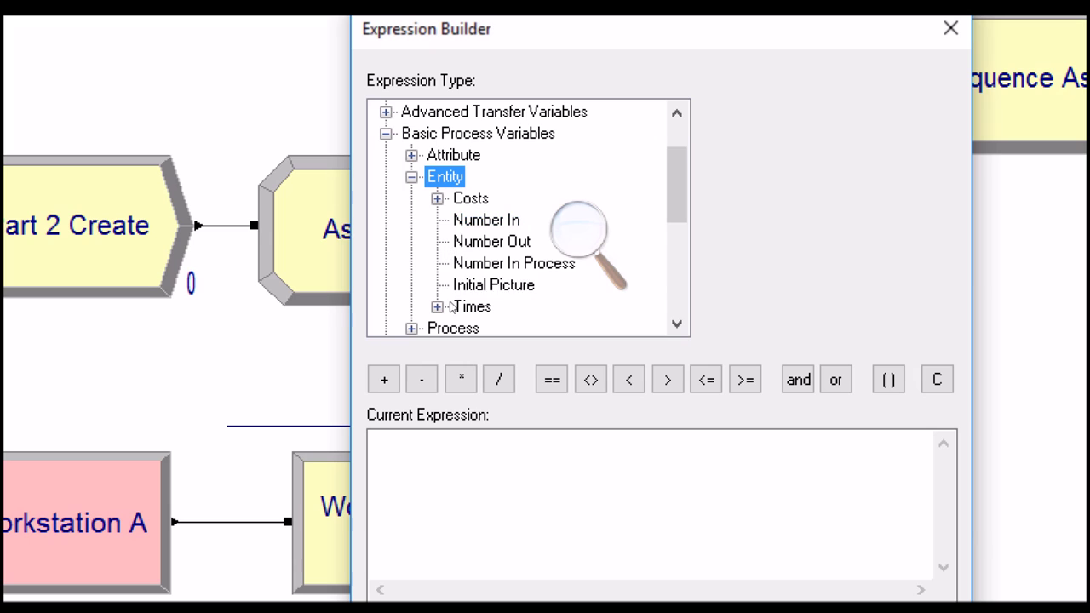
{"action": "left_click", "coordinate": [481, 242]}
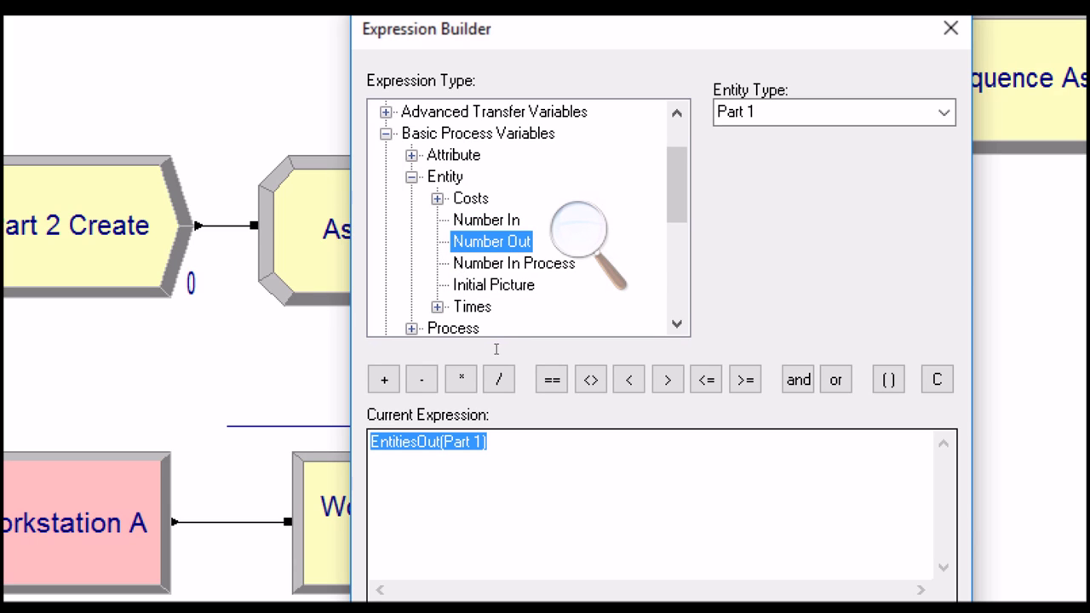
{"action": "left_click", "coordinate": [384, 380]}
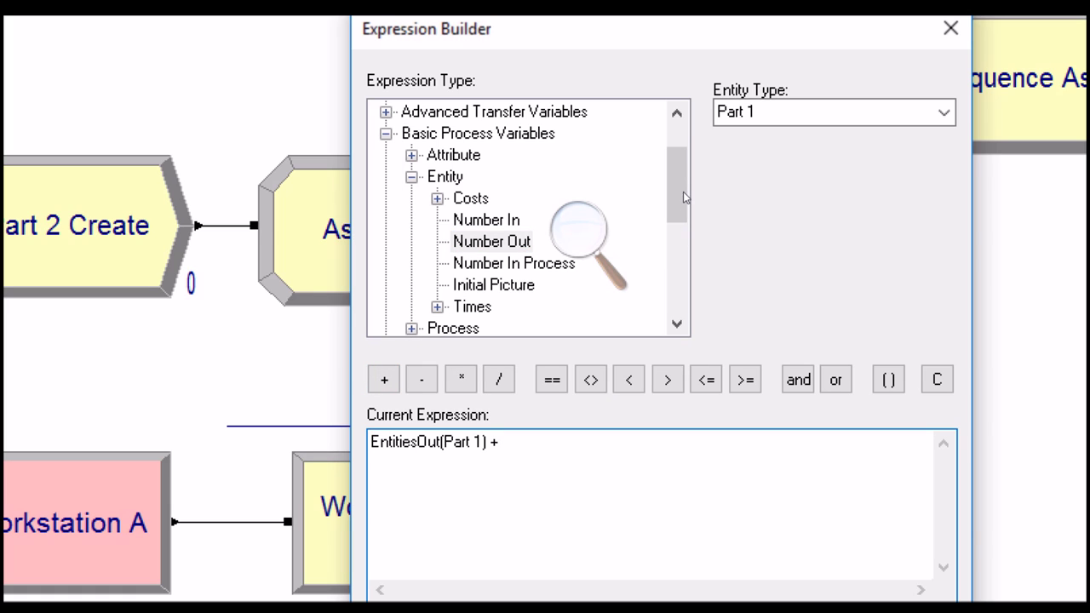
{"action": "left_click", "coordinate": [944, 112]}
{"action": "key", "text": "Down"}
{"action": "key", "text": "Return"}
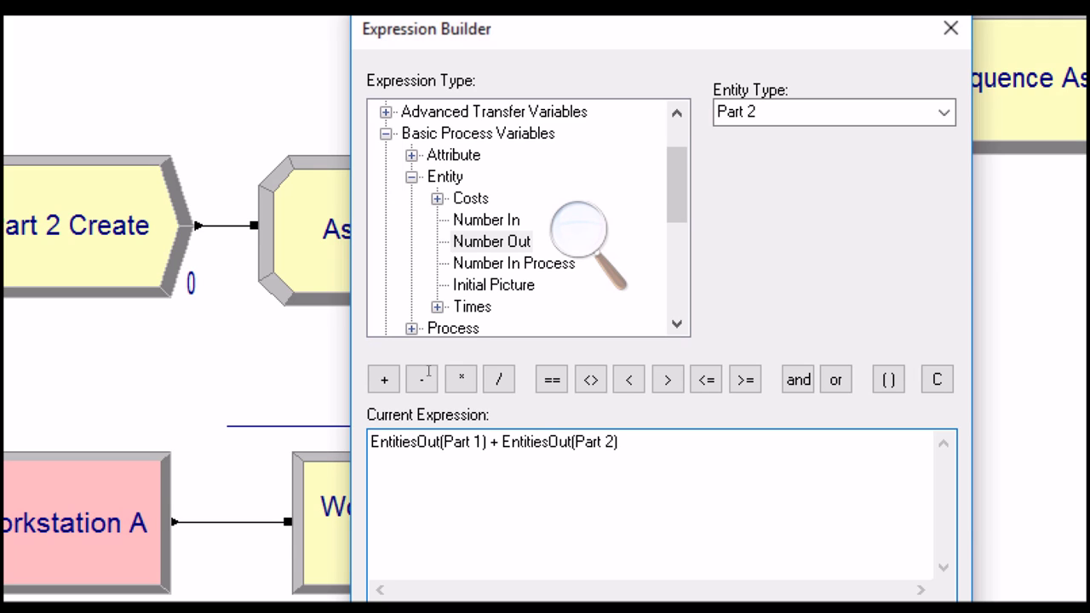
Step: Enclose the entities-out sum in parentheses and multiply it by (50-40)
{"action": "type", "text": "("}
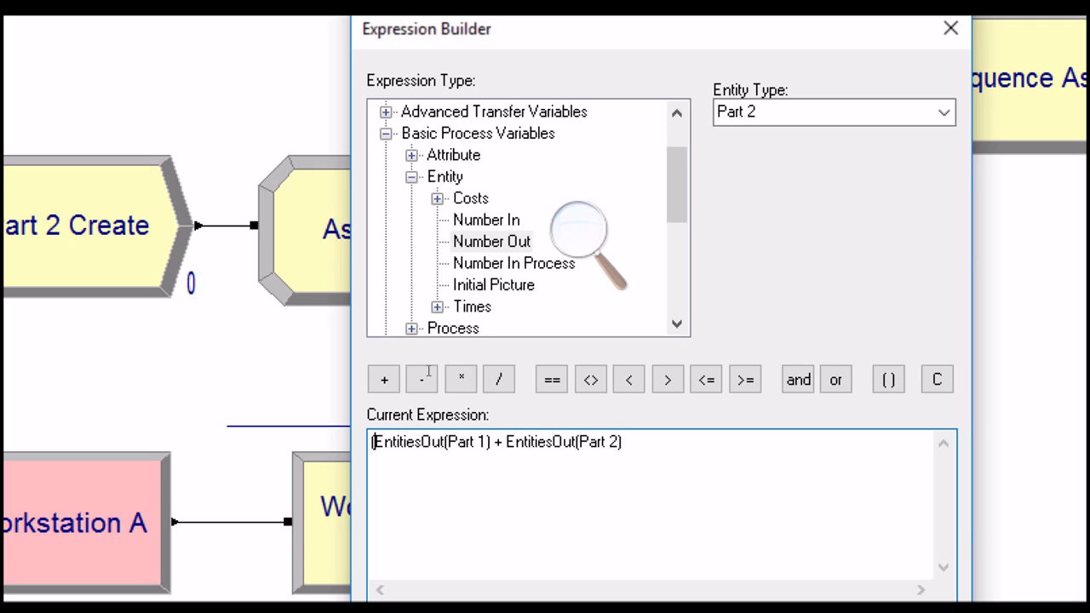
{"action": "key", "text": "Right"}
{"action": "key", "text": "Right"}
{"action": "key", "text": "Right"}
{"action": "key", "text": "Right"}
{"action": "key", "text": "Right"}
{"action": "key", "text": "Right"}
{"action": "key", "text": "Right"}
{"action": "key", "text": "Right"}
{"action": "key", "text": "Right"}
{"action": "key", "text": "Right"}
{"action": "key", "text": "Right"}
{"action": "key", "text": "Right"}
{"action": "key", "text": "Right"}
{"action": "key", "text": "Right"}
{"action": "key", "text": "Right"}
{"action": "key", "text": "Right"}
{"action": "key", "text": "Right"}
{"action": "key", "text": "Right"}
{"action": "key", "text": "Right"}
{"action": "key", "text": "Right"}
{"action": "type", "text": ")*(50-40)"}
Step: Append the time-based term +10*TNOW to the profit expression
{"action": "type", "text": "+"}
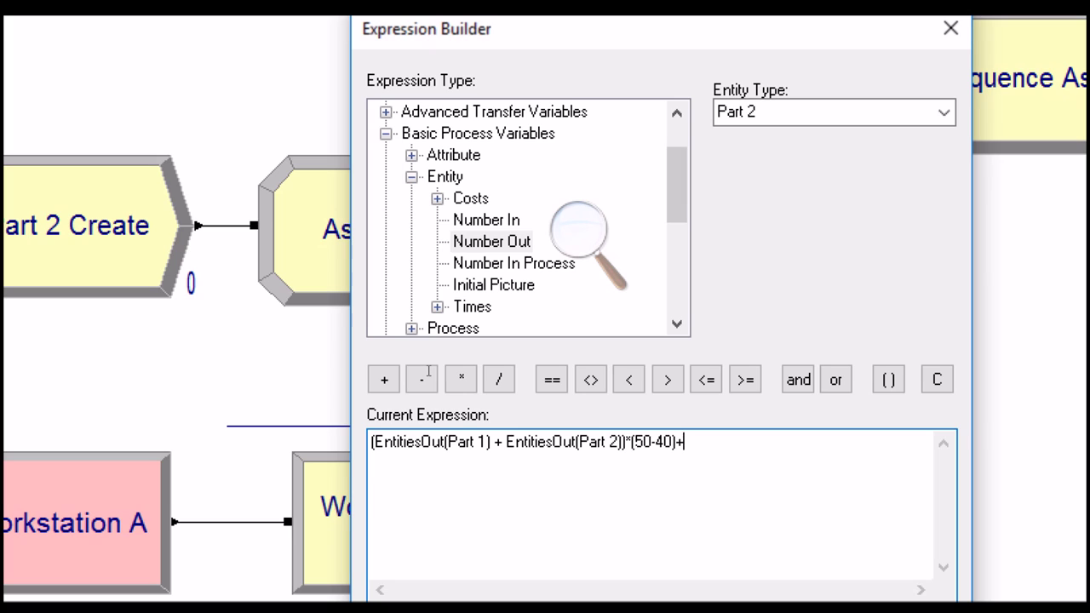
{"action": "type", "text": "10*TNOW"}
{"action": "type", "text": "+"}
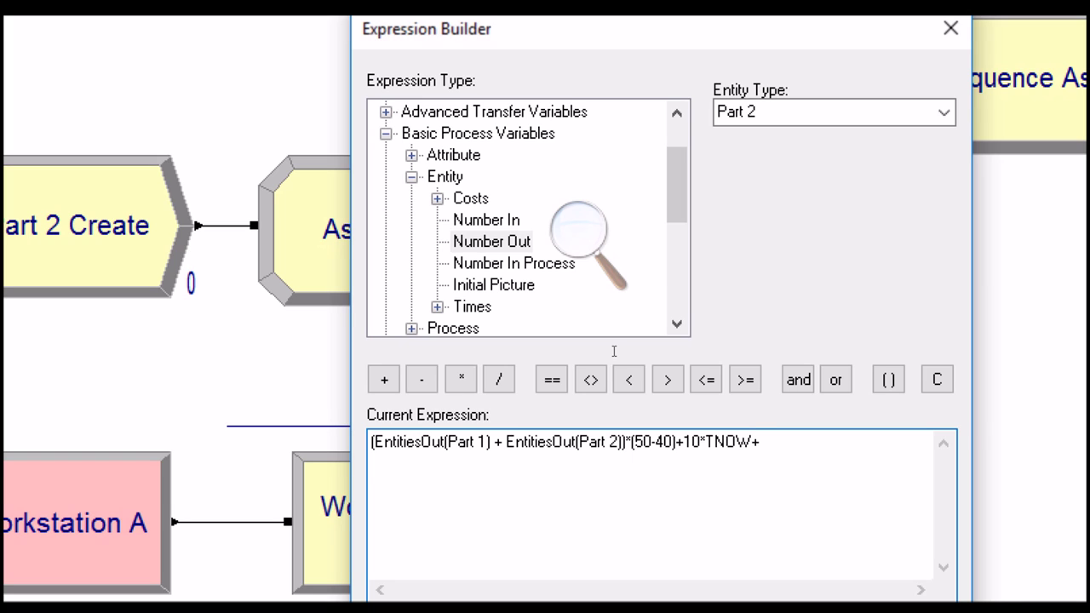
{"action": "key", "text": "Left"}
{"action": "key", "text": "Left"}
{"action": "key", "text": "Left"}
{"action": "key", "text": "Left"}
{"action": "key", "text": "Left"}
{"action": "key", "text": "Left"}
{"action": "key", "text": "Left"}
{"action": "key", "text": "Right"}
{"action": "key", "text": "Right"}
{"action": "key", "text": "Right"}
{"action": "key", "text": "Right"}
{"action": "key", "text": "Right"}
{"action": "key", "text": "Right"}
{"action": "key", "text": "Right"}
{"action": "key", "text": "BackSpace"}
Step: Turn the factor in front of TNOW into the parenthesised sum (10+20+10*), leaving its last product open
{"action": "key", "text": "Left"}
{"action": "key", "text": "Left"}
{"action": "key", "text": "Left"}
{"action": "key", "text": "Left"}
{"action": "key", "text": "Left"}
{"action": "key", "text": "Left"}
{"action": "key", "text": "Left"}
{"action": "type", "text": "9"}
{"action": "key", "text": "BackSpace"}
{"action": "type", "text": "("}
{"action": "key", "text": "Right"}
{"action": "key", "text": "Right"}
{"action": "type", "text": "+"}
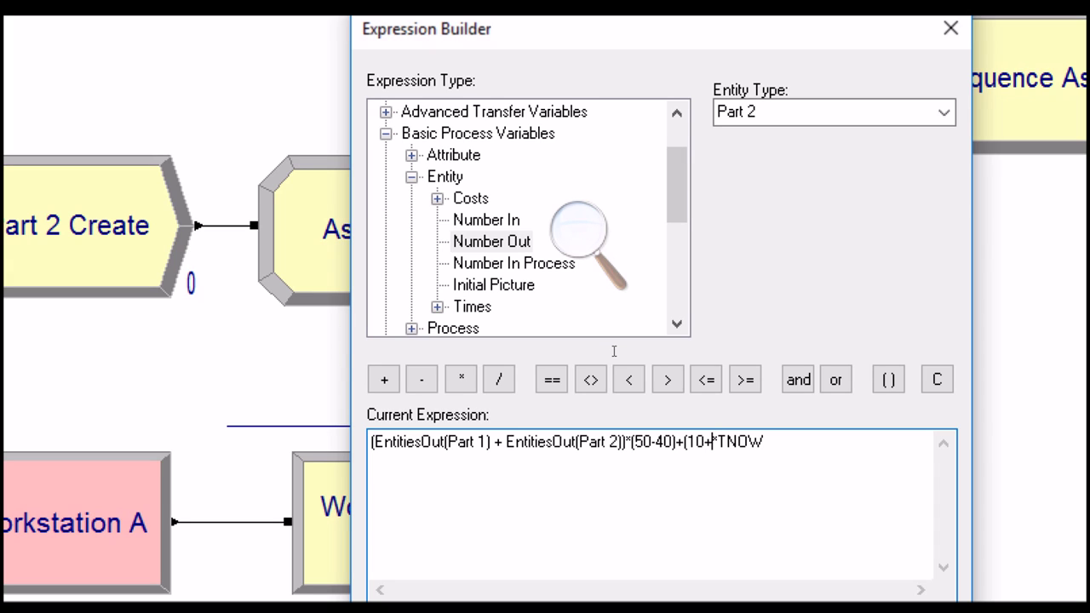
{"action": "type", "text": "20"}
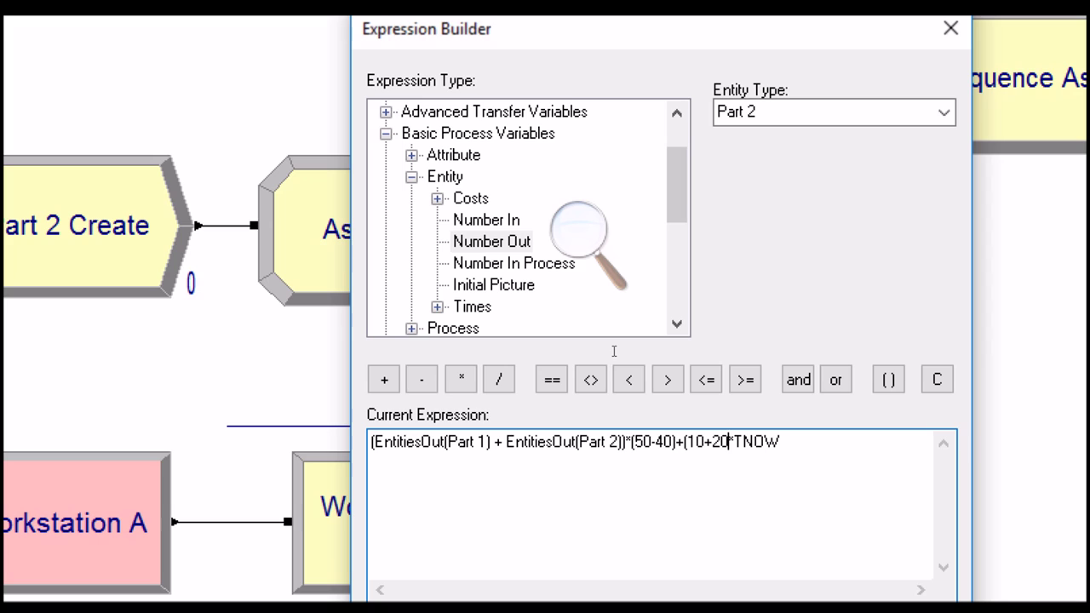
{"action": "type", "text": "+"}
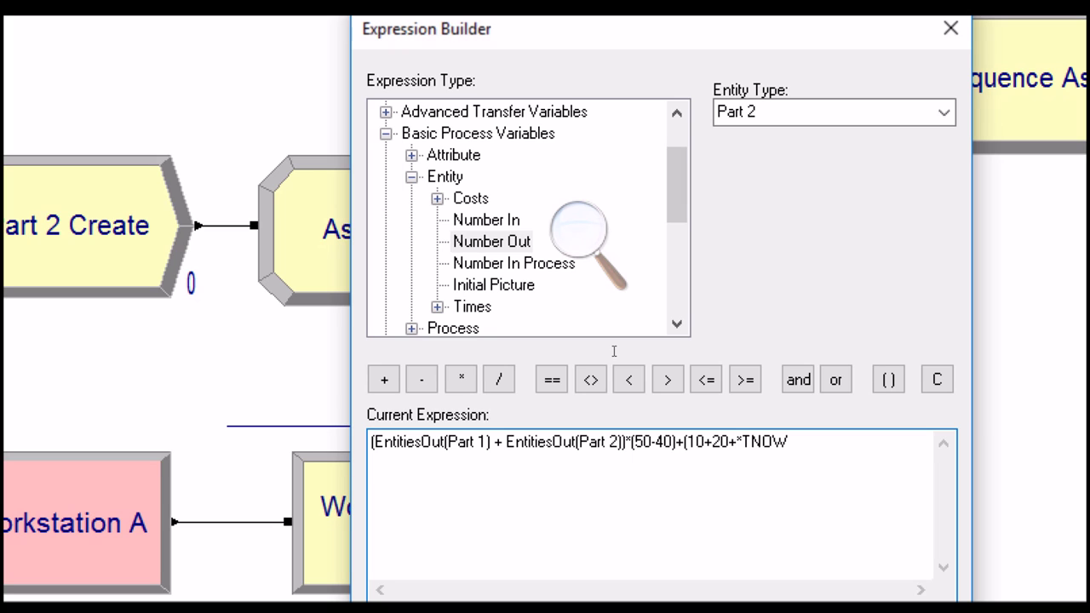
{"action": "type", "text": "10)"}
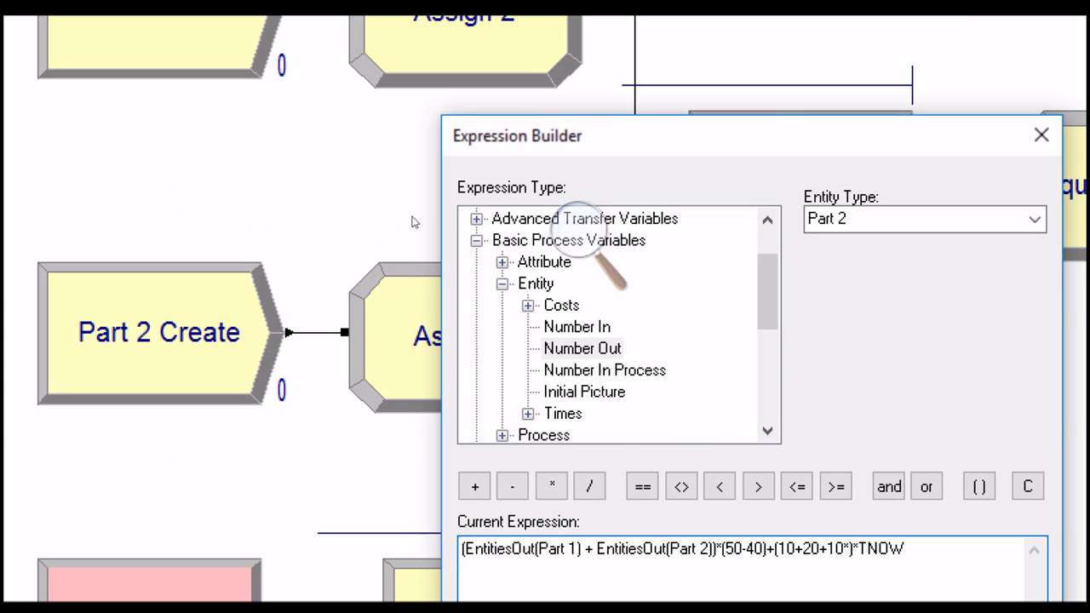
Step: Complete the open product with the current number scheduled of Machine 1 New, MR(Machine 1 New)
{"action": "left_click", "coordinate": [502, 283]}
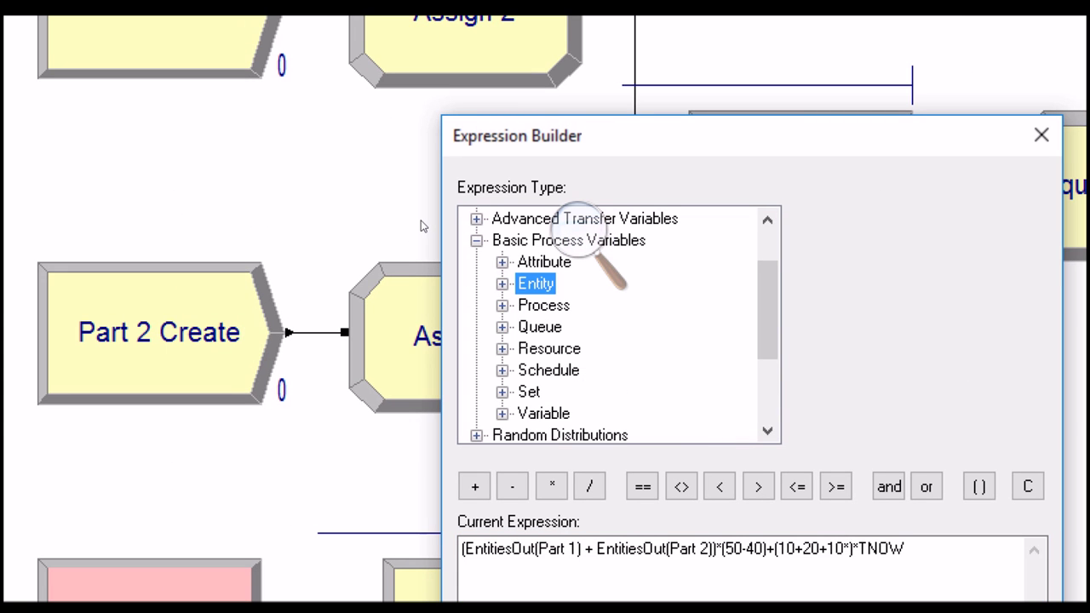
{"action": "left_click", "coordinate": [502, 348]}
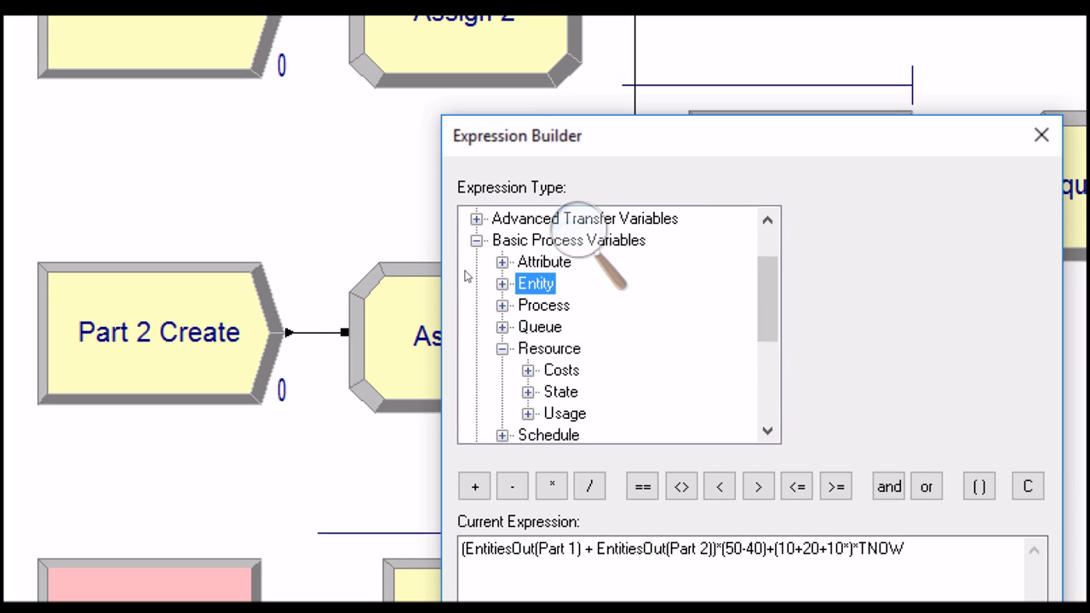
{"action": "scroll", "coordinate": [555, 267], "scroll_direction": "down", "scroll_amount": 2}
{"action": "scroll", "coordinate": [554, 267], "scroll_direction": "down", "scroll_amount": 1}
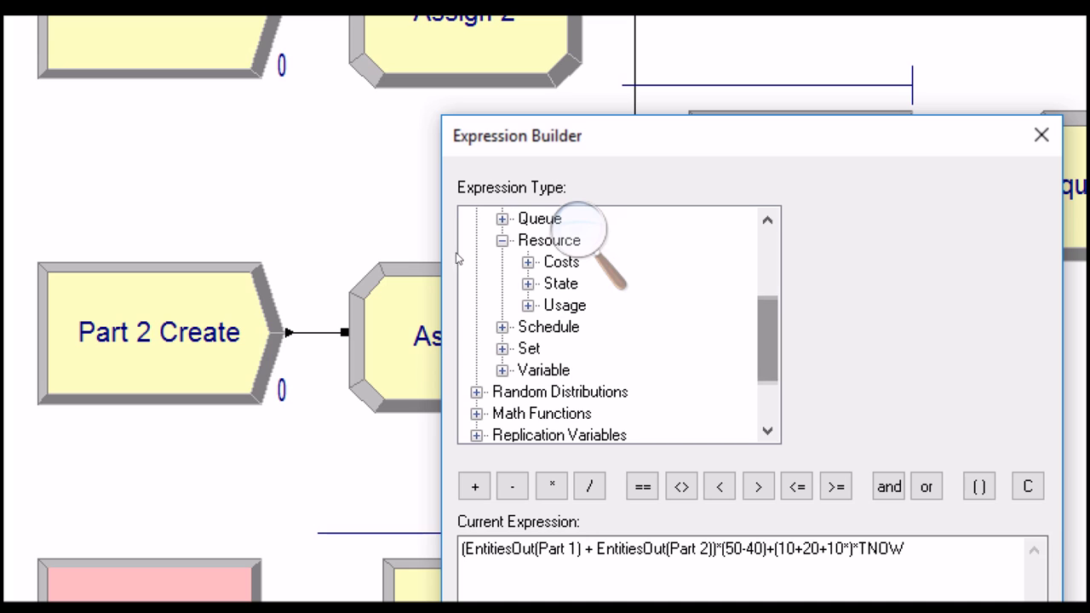
{"action": "double_click", "coordinate": [565, 305]}
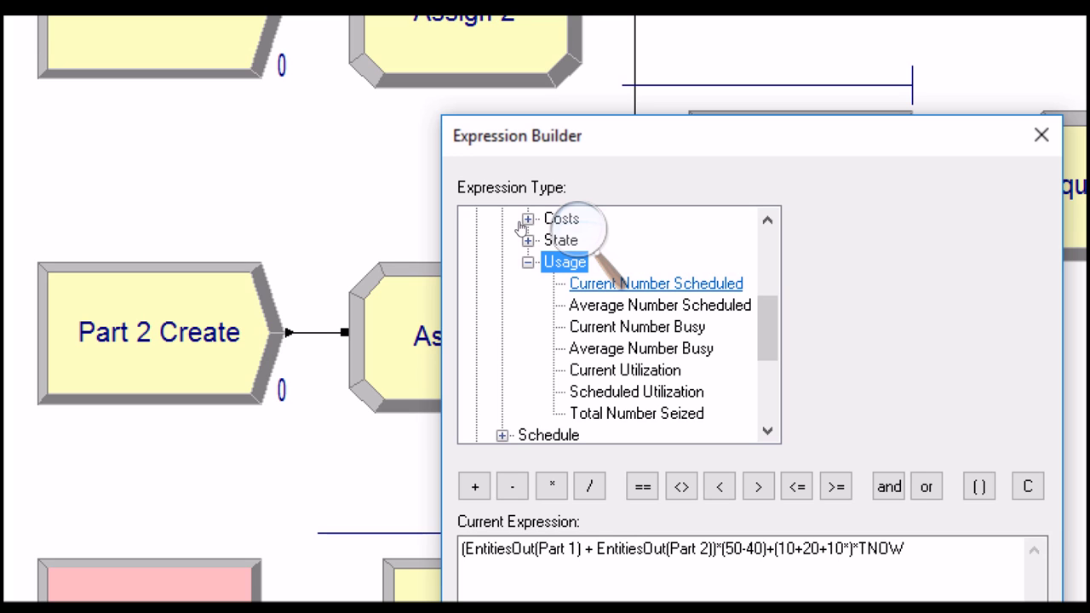
{"action": "left_click", "coordinate": [656, 283]}
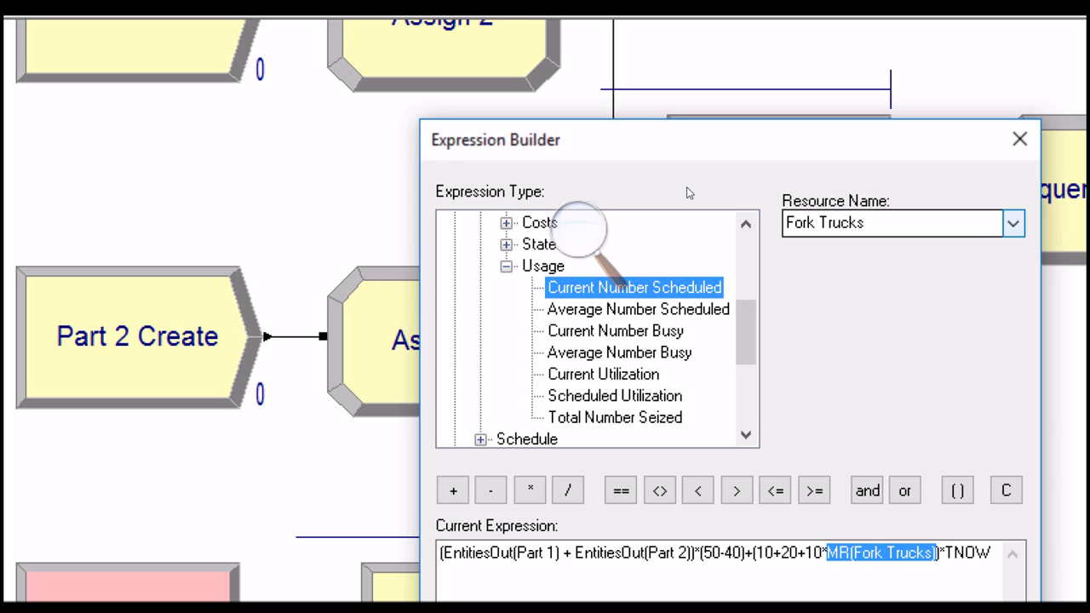
{"action": "left_click_drag", "start_coordinate": [625, 149], "coordinate": [437, 90]}
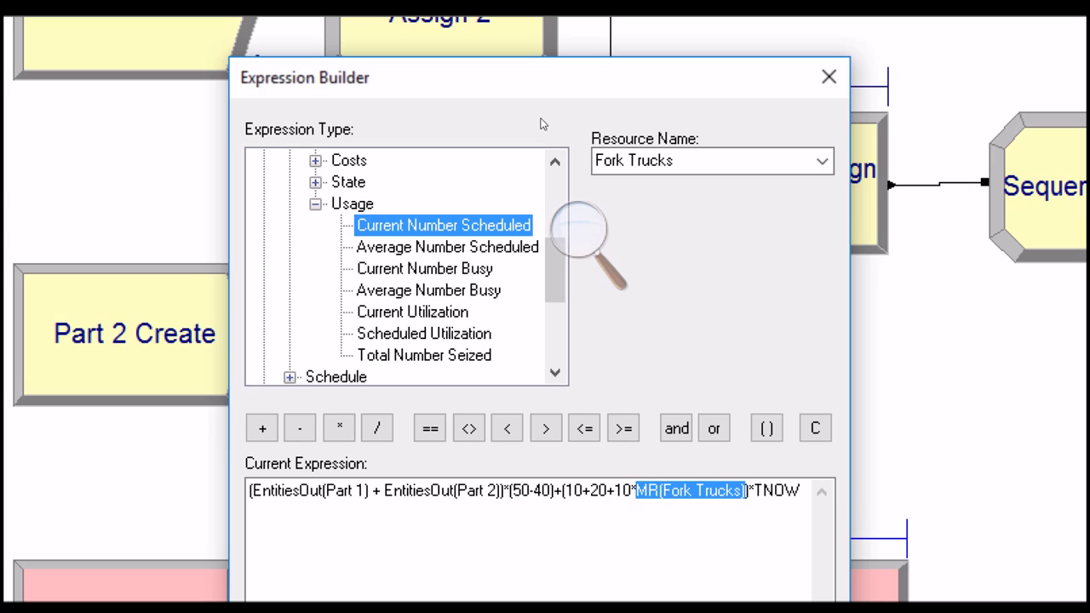
{"action": "left_click", "coordinate": [596, 162]}
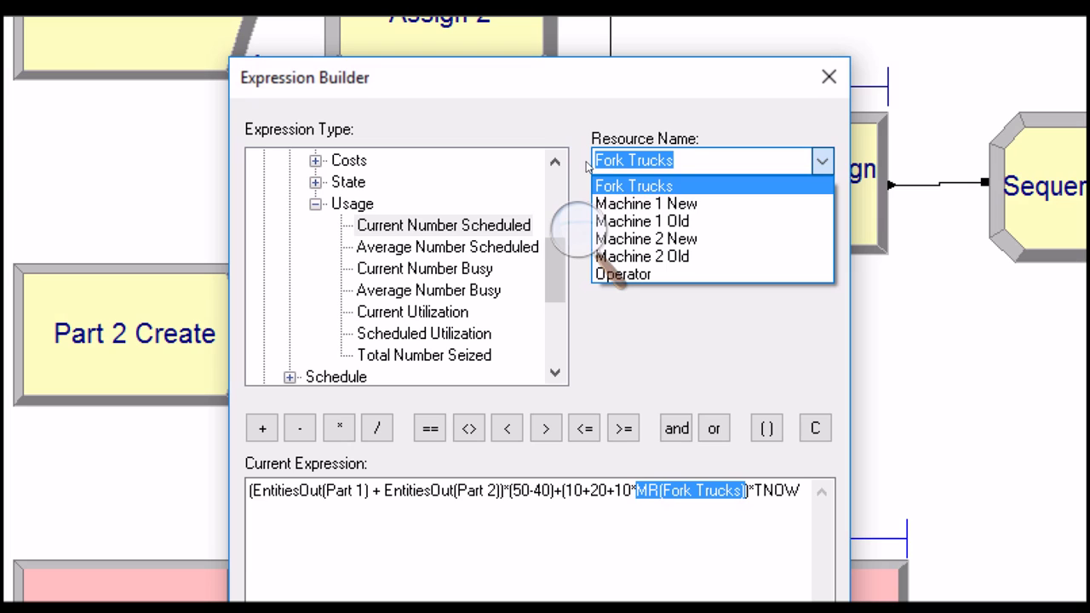
{"action": "key", "text": "Down"}
{"action": "key", "text": "Return"}
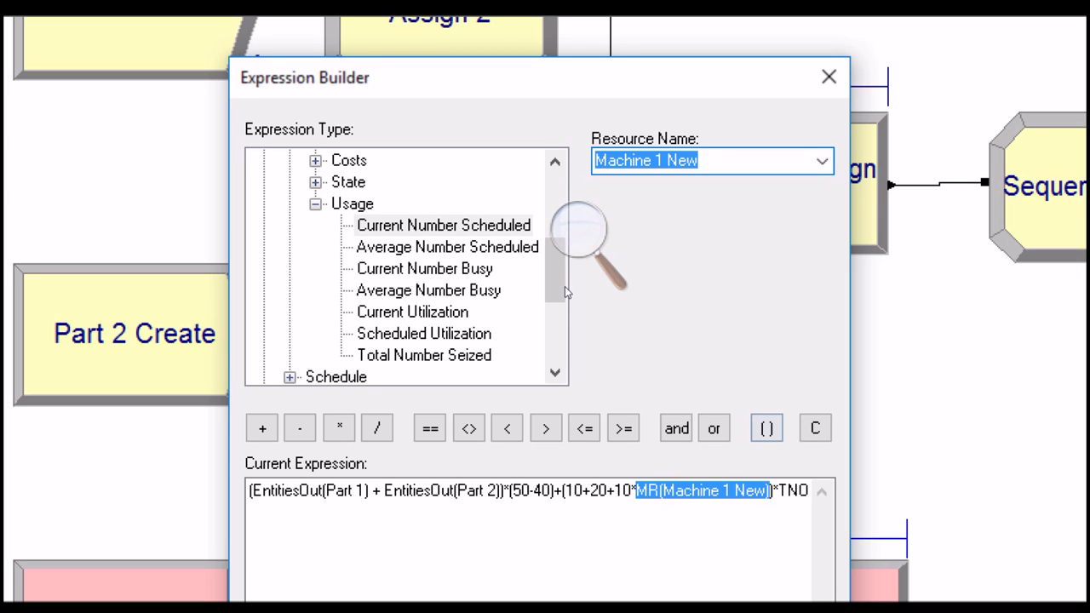
Step: Add the current number scheduled of Machine 1 Old, MR(Machine 1 Old), after the Machine 1 New term
{"action": "left_click", "coordinate": [772, 491]}
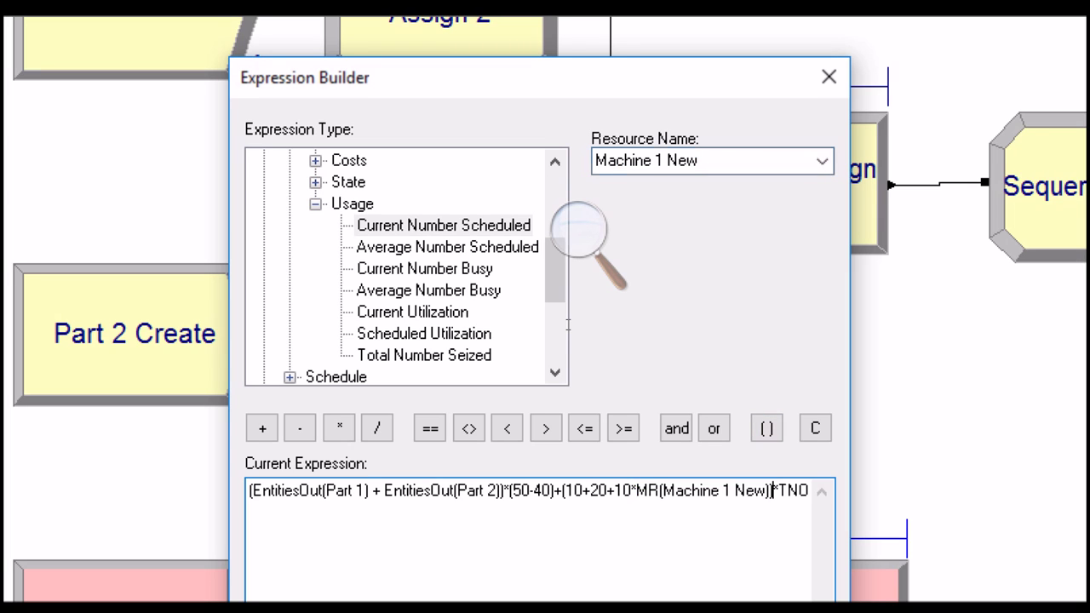
{"action": "left_click_drag", "start_coordinate": [770, 491], "coordinate": [637, 491]}
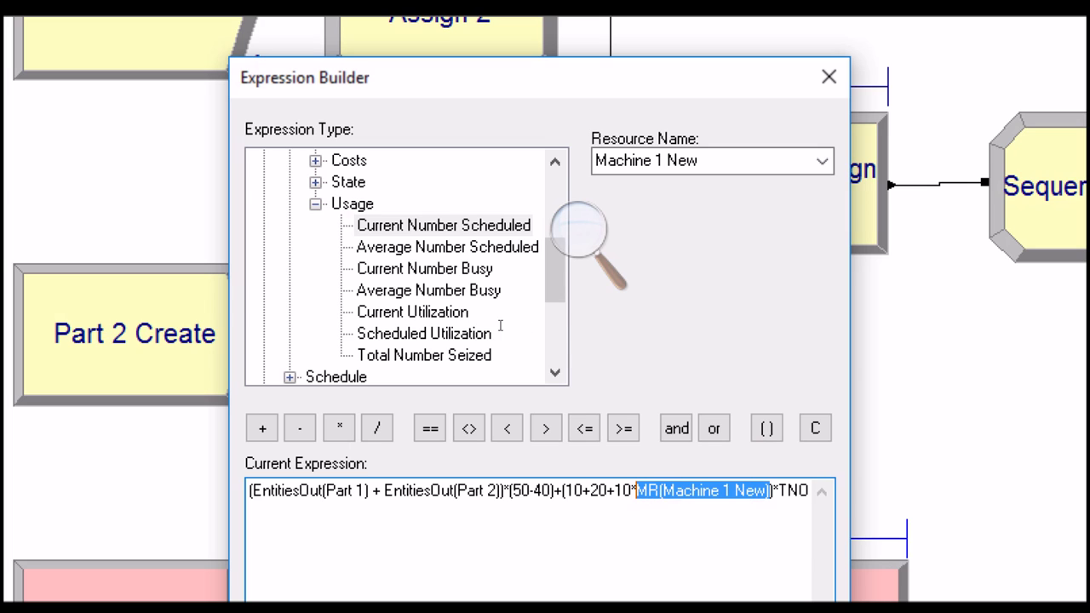
{"action": "key", "text": "Right"}
{"action": "type", "text": "+"}
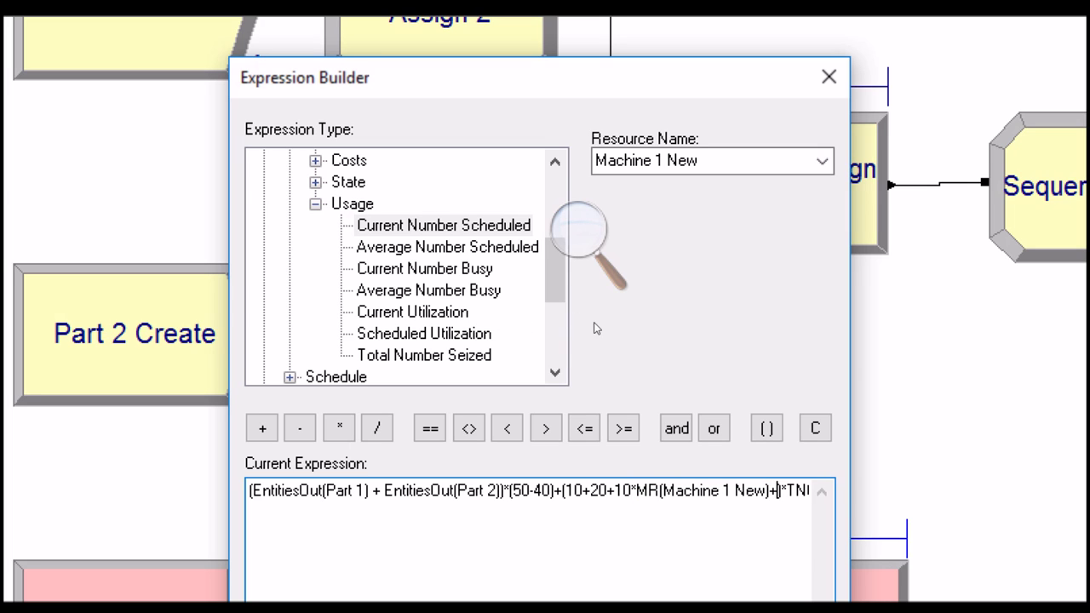
{"action": "left_click", "coordinate": [821, 161]}
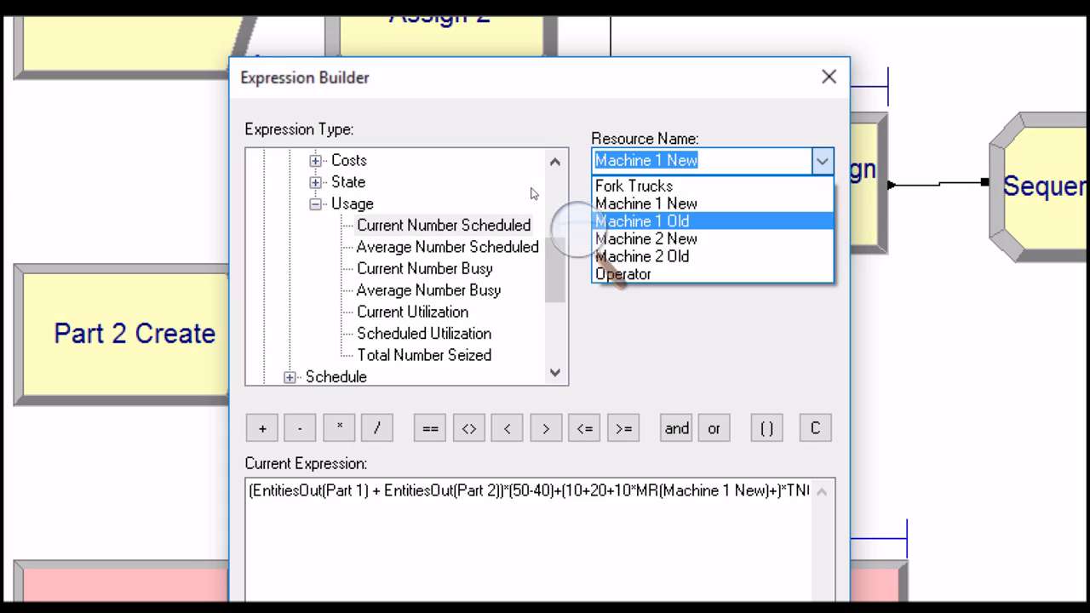
{"action": "left_click", "coordinate": [766, 221]}
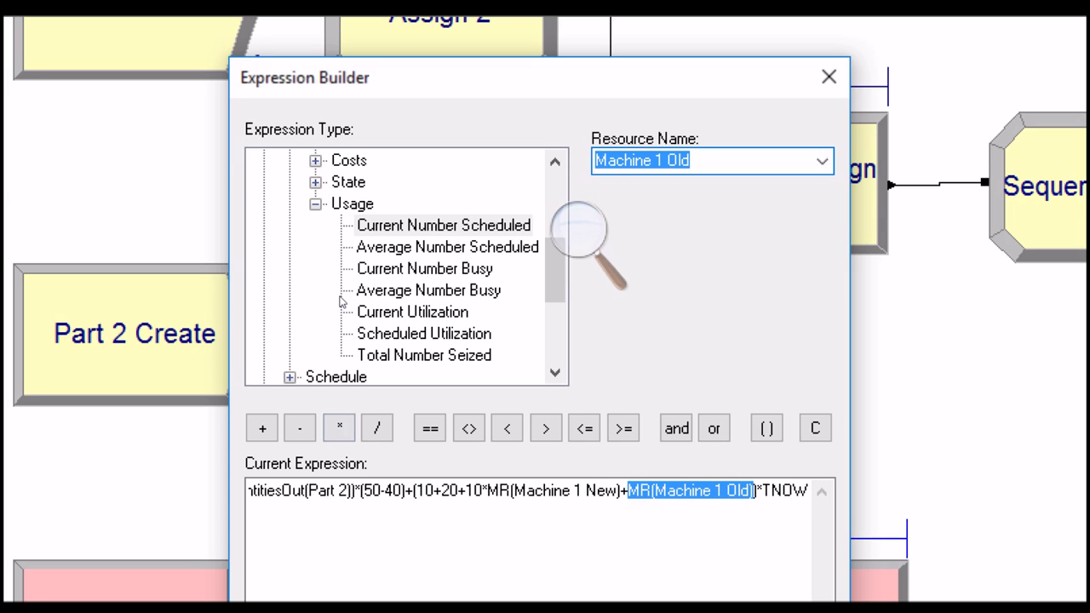
Step: Add the current number scheduled of Machine 2 New, MR(Machine 2 New), to the machine terms
{"action": "left_click", "coordinate": [262, 428]}
{"action": "left_click", "coordinate": [601, 164]}
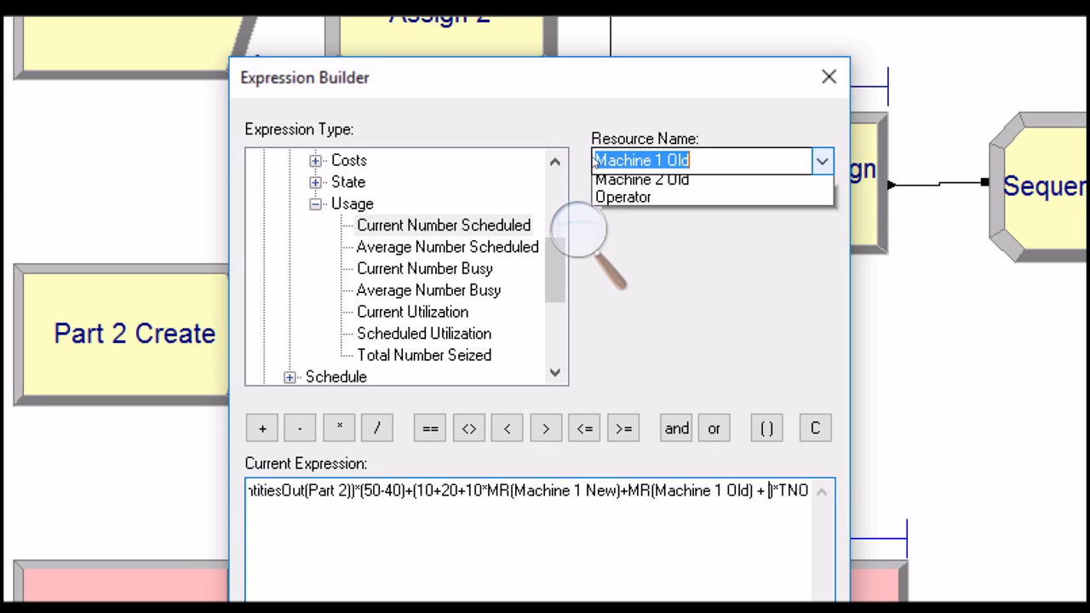
{"action": "key", "text": "Down"}
{"action": "key", "text": "Return"}
Step: Add the current number scheduled of Machine 2 Old, MR(Machine 2 Old), as the last machine term
{"action": "left_click", "coordinate": [262, 428]}
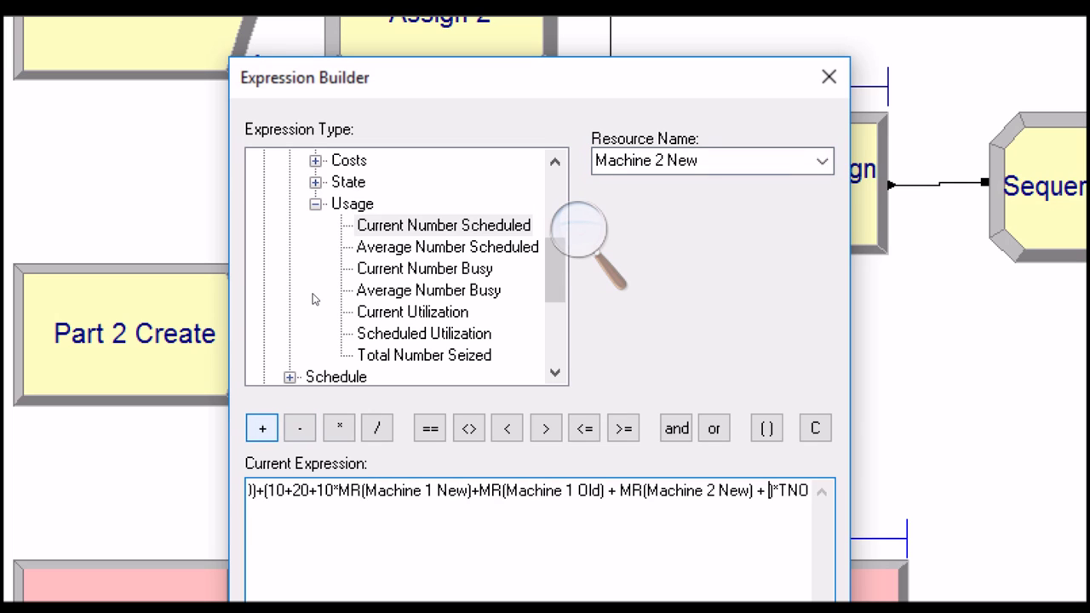
{"action": "left_click", "coordinate": [599, 165]}
{"action": "key", "text": "Down"}
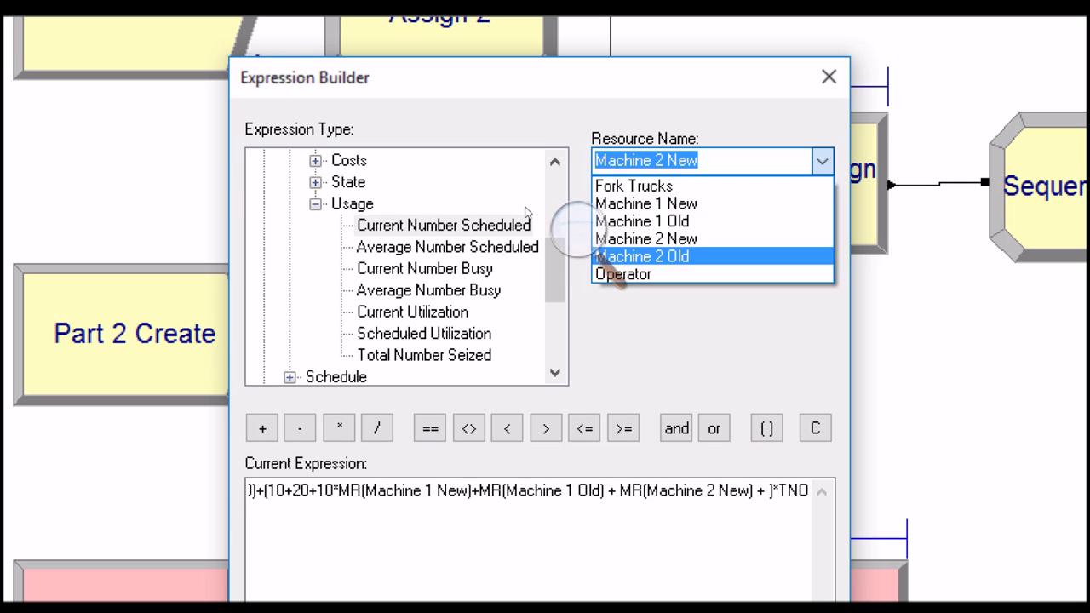
{"action": "key", "text": "Return"}
Step: Multiply the 20 cost term by the current number scheduled of Operator, MR(Operator), in the Daily Profit expression
{"action": "left_click", "coordinate": [567, 491]}
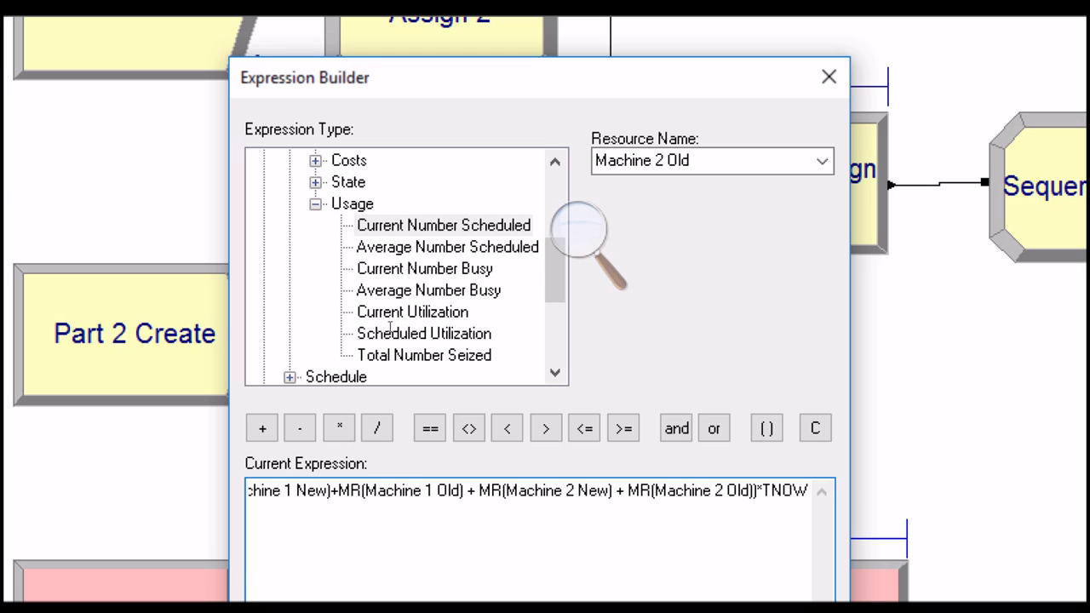
{"action": "left_click_drag", "start_coordinate": [339, 492], "coordinate": [631, 491]}
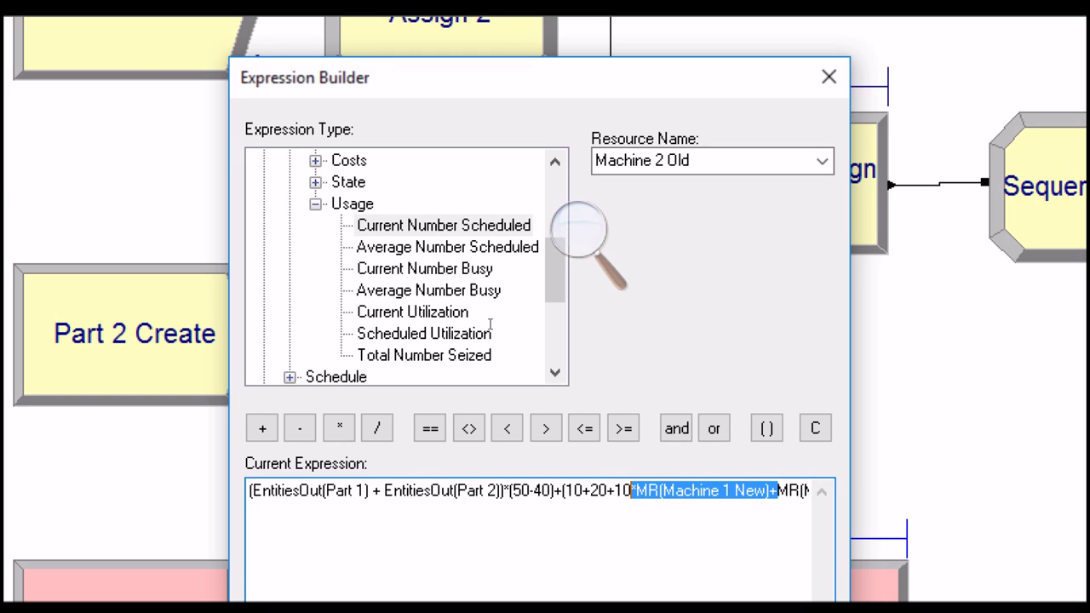
{"action": "left_click", "coordinate": [607, 491]}
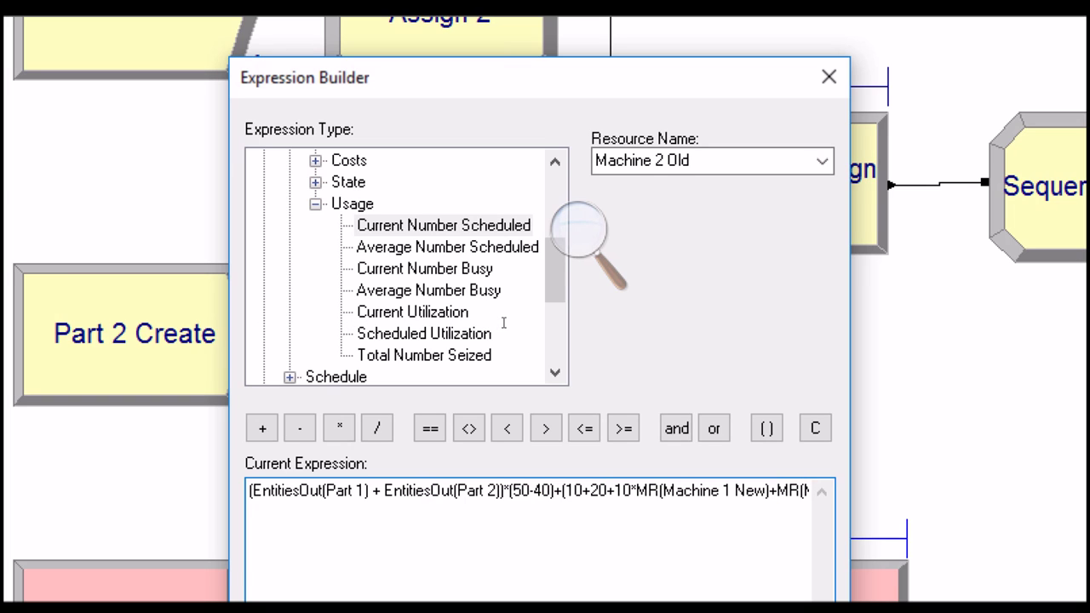
{"action": "type", "text": "*"}
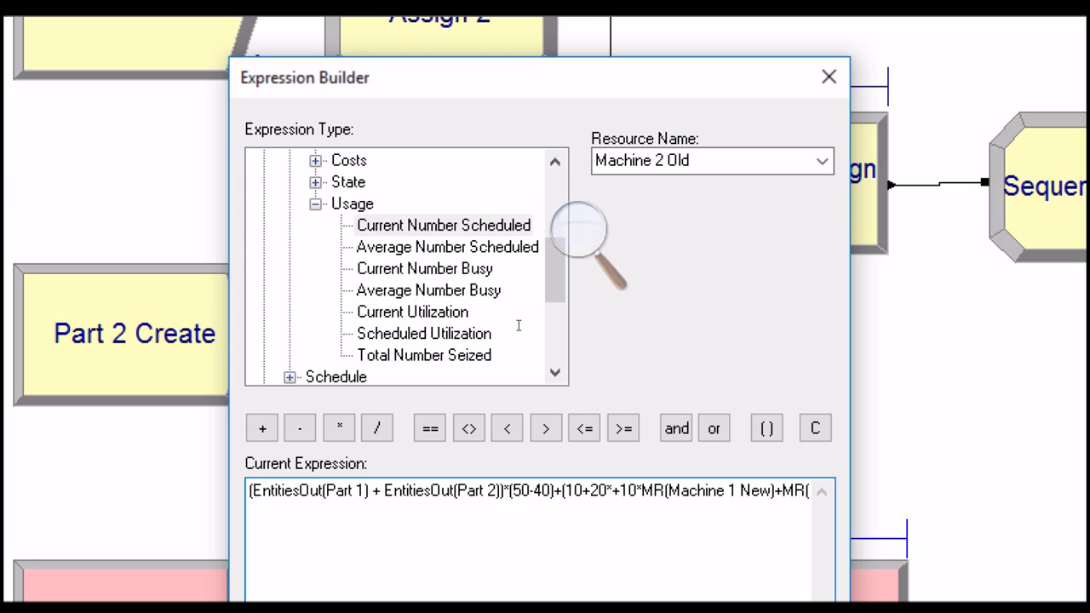
{"action": "left_click", "coordinate": [821, 161]}
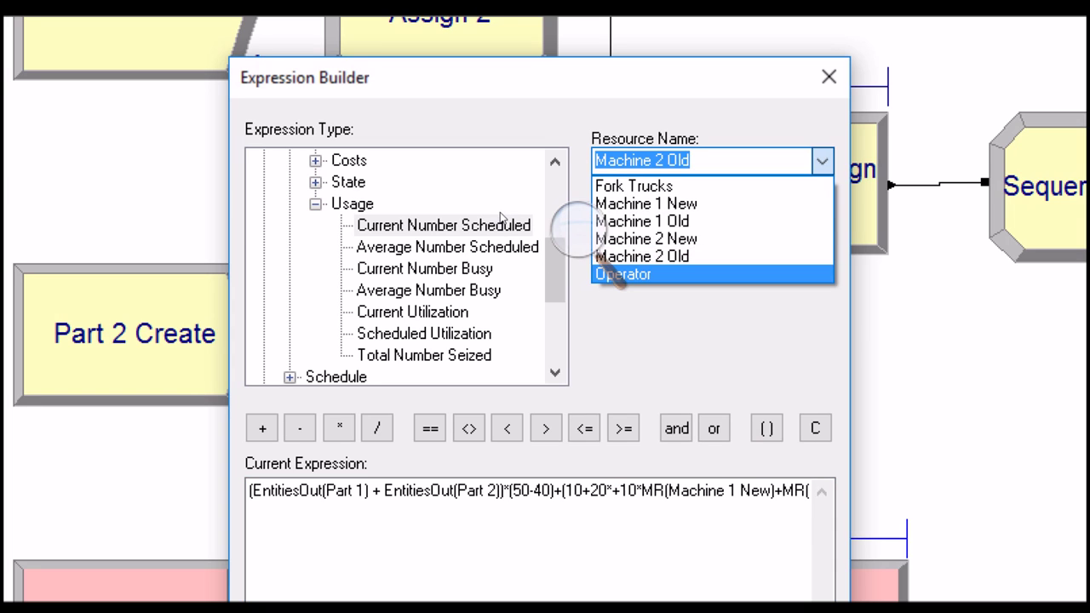
{"action": "key", "text": "Return"}
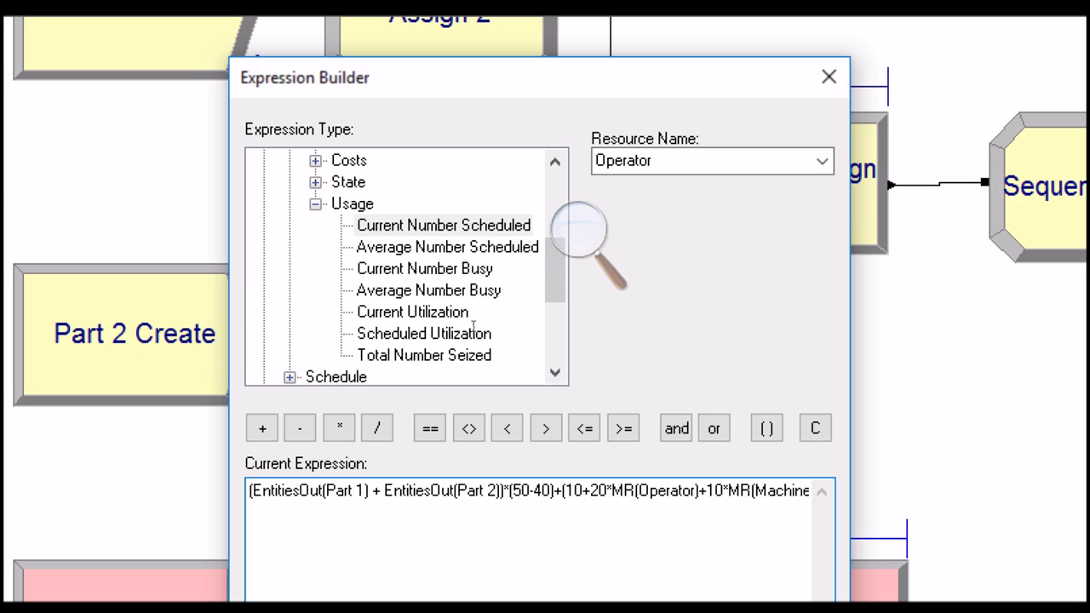
Step: Review the full Daily Profit expression, from the (50-40) product over both parts' output to the resource cost terms multiplied by TNOW
{"action": "key", "text": "ctrl+a"}
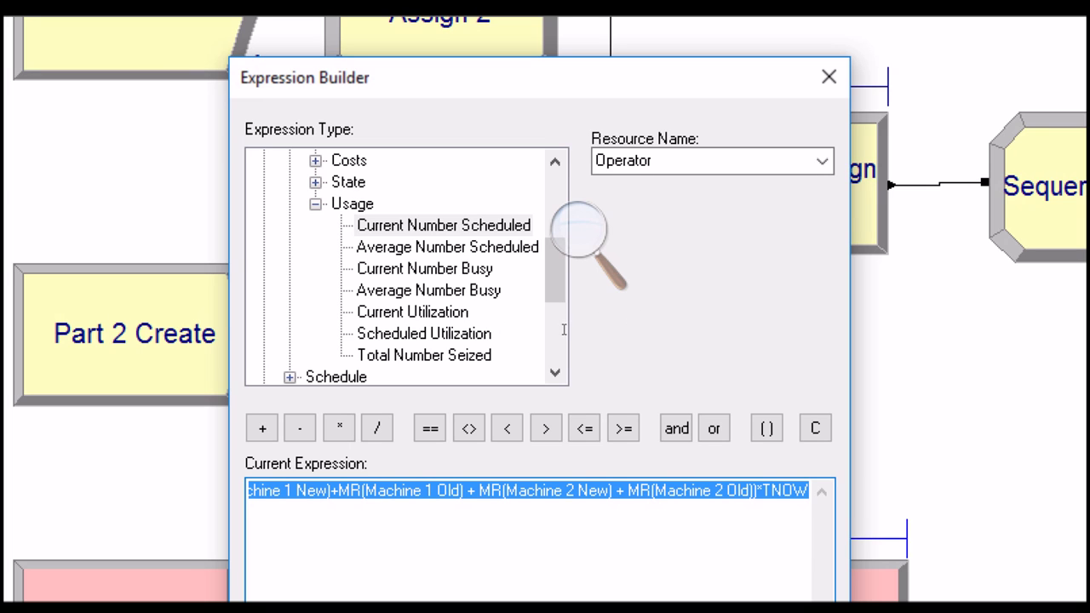
{"action": "left_click", "coordinate": [762, 490]}
{"action": "left_click_drag", "start_coordinate": [584, 326], "coordinate": [459, 320]}
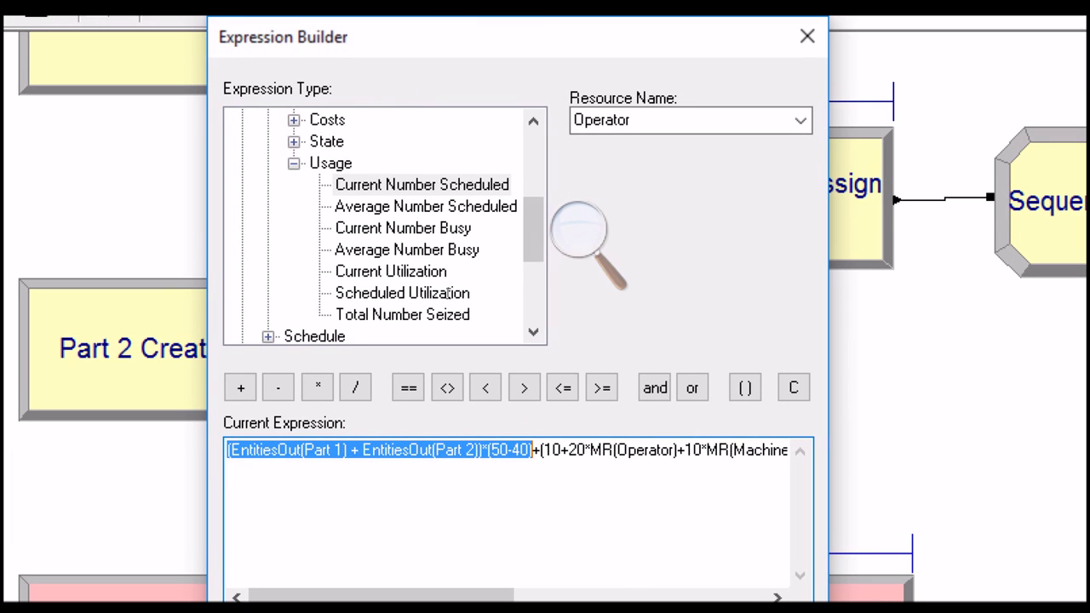
{"action": "left_click_drag", "start_coordinate": [540, 449], "coordinate": [694, 450]}
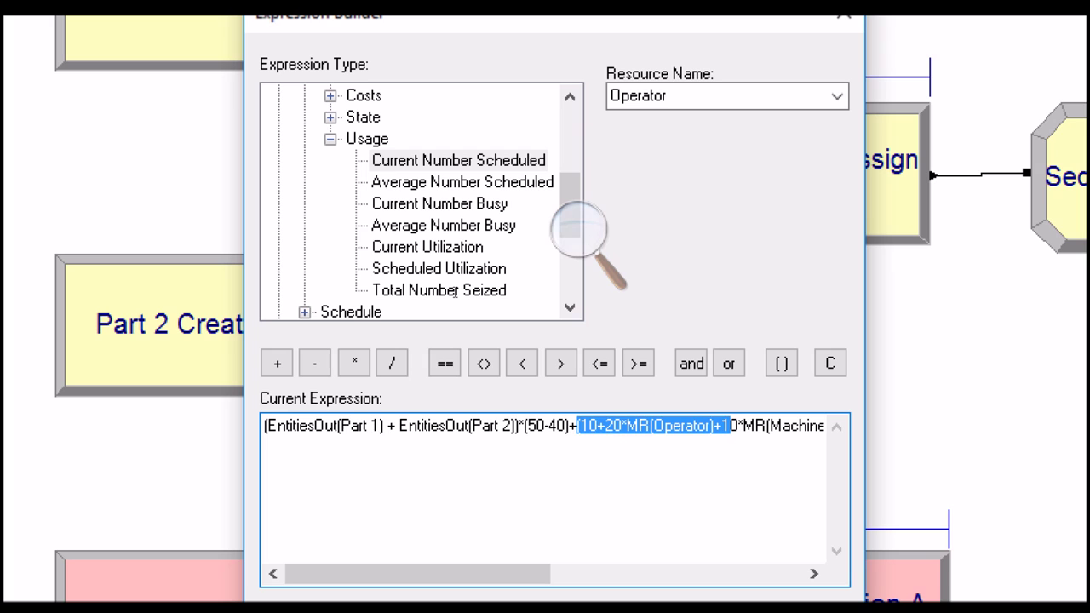
{"action": "left_click", "coordinate": [577, 426]}
{"action": "key", "text": "shift+End"}
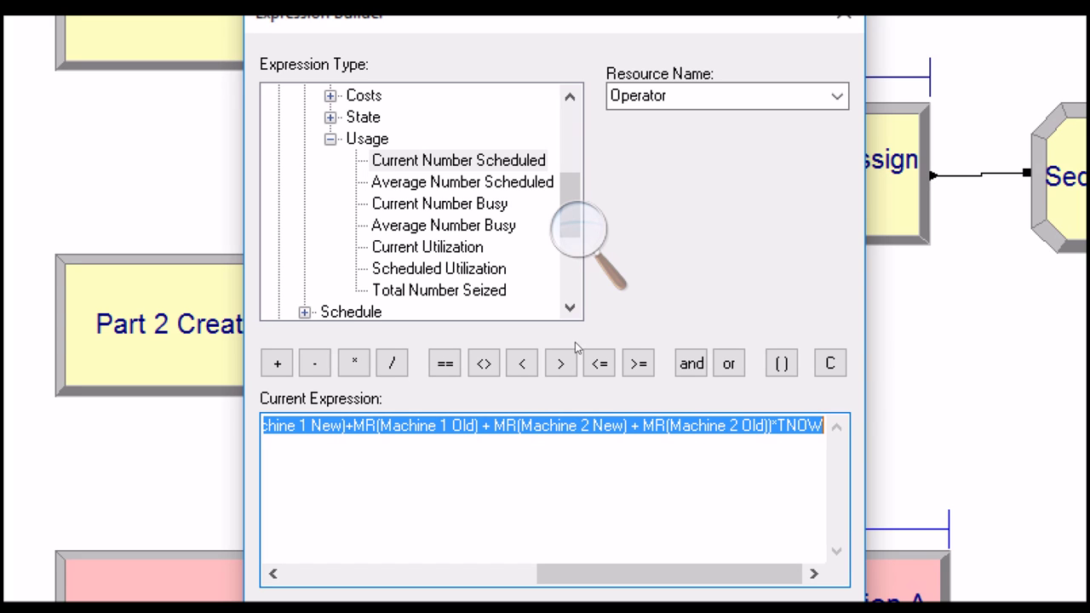
{"action": "mouse_move", "coordinate": [669, 574]}
{"action": "left_mouse_down"}
{"action": "mouse_move", "coordinate": [423, 573]}
{"action": "mouse_move", "coordinate": [511, 574]}
{"action": "mouse_move", "coordinate": [522, 560]}
{"action": "left_mouse_up"}
{"action": "left_click", "coordinate": [573, 413]}
{"action": "left_click_drag", "start_coordinate": [485, 412], "coordinate": [1002, 414]}
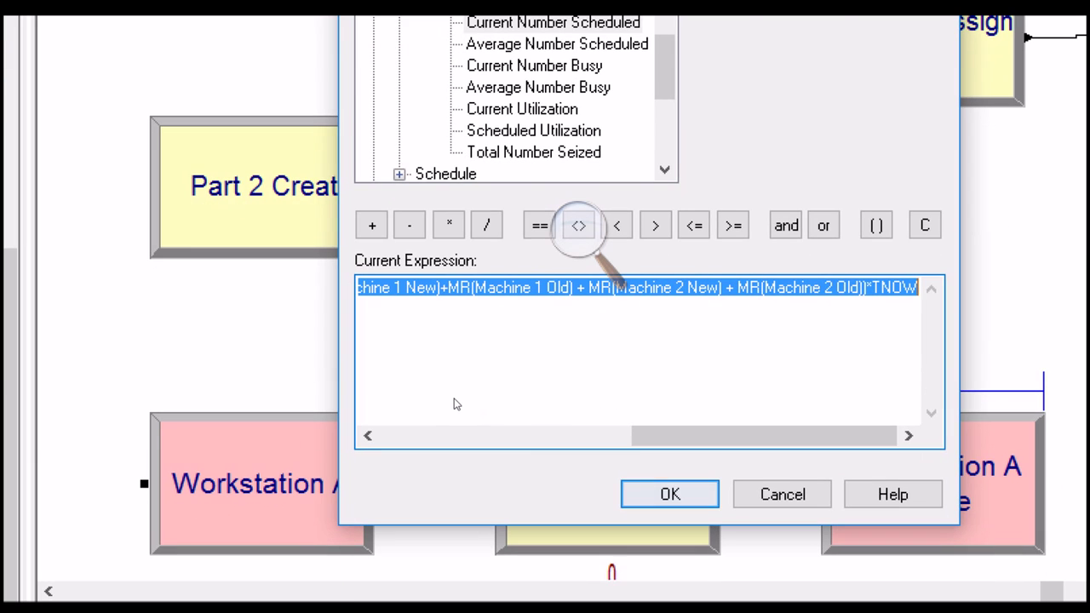
Step: Accept the built expression and commit it as the Daily Profit output statistic's expression
{"action": "key", "text": "Return"}
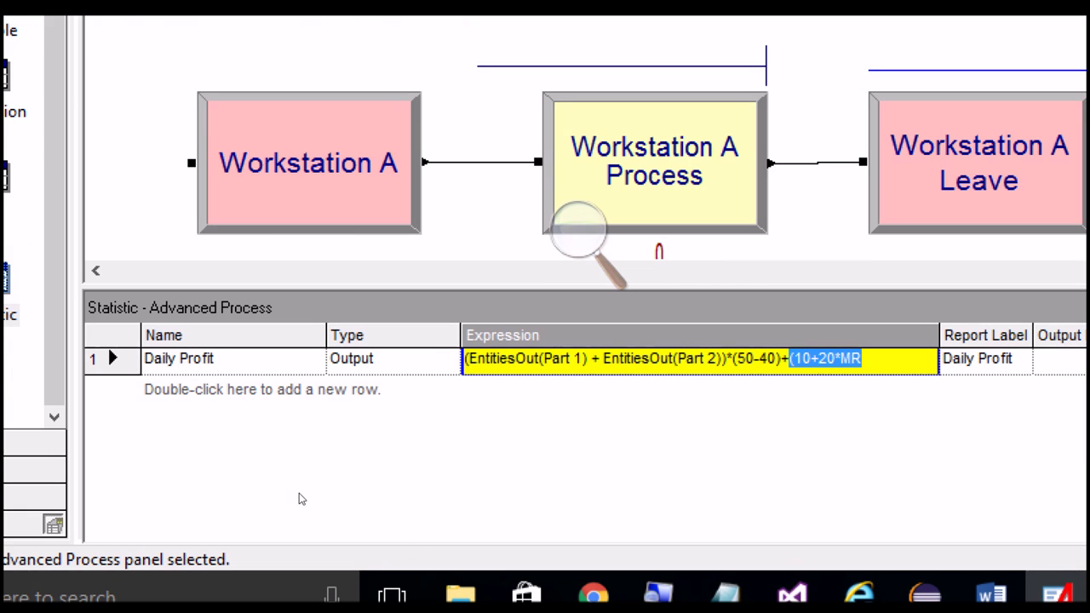
{"action": "left_click", "coordinate": [302, 497]}
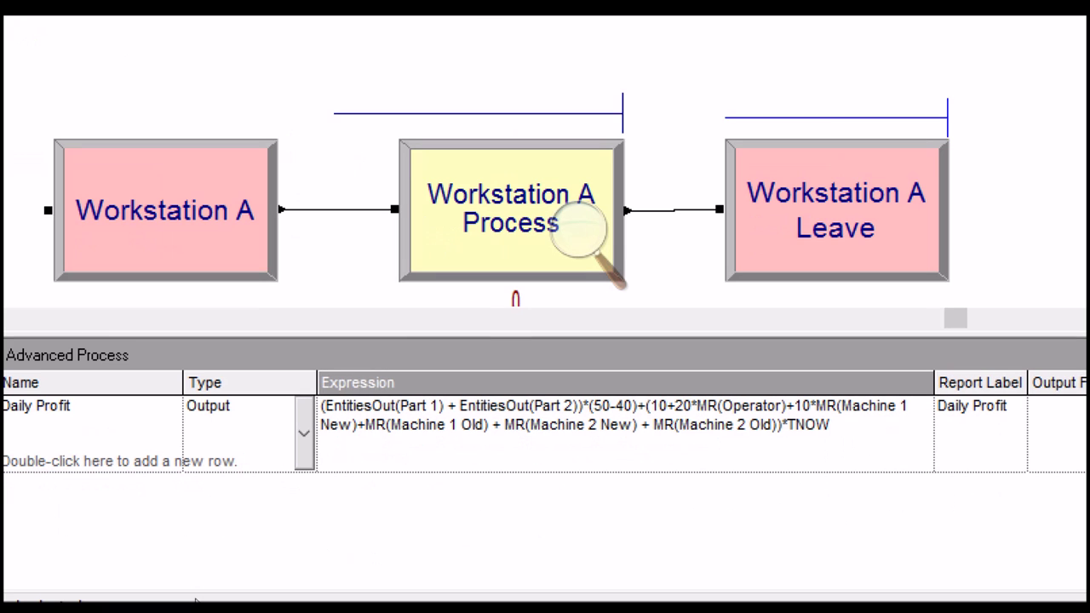
{"action": "left_click", "coordinate": [392, 504]}
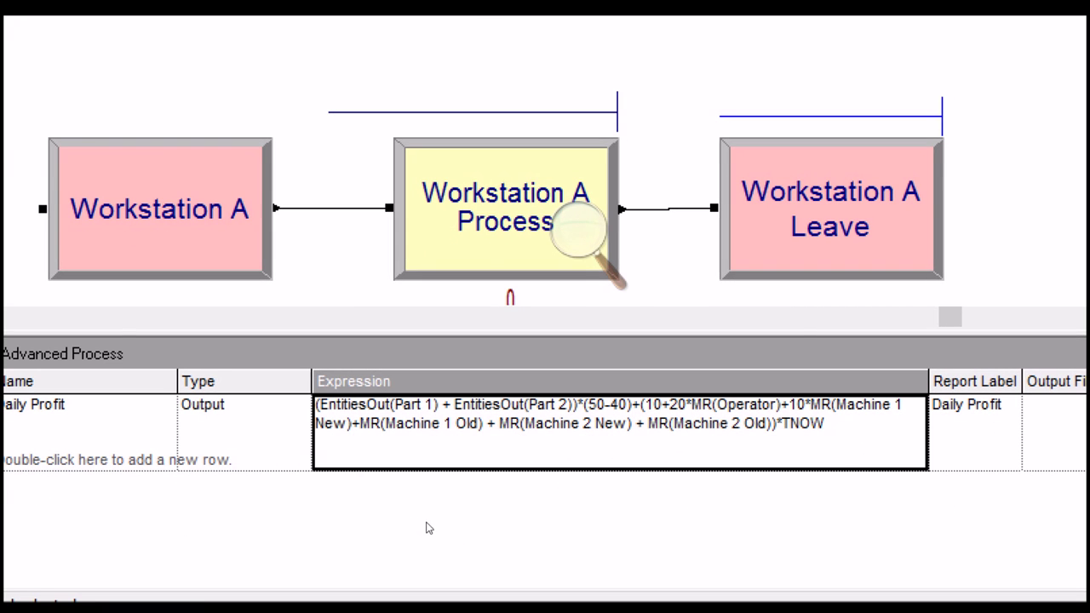
Step: Run the simulation of PracticeModel 1 to completion
{"action": "key", "text": "alt+r"}
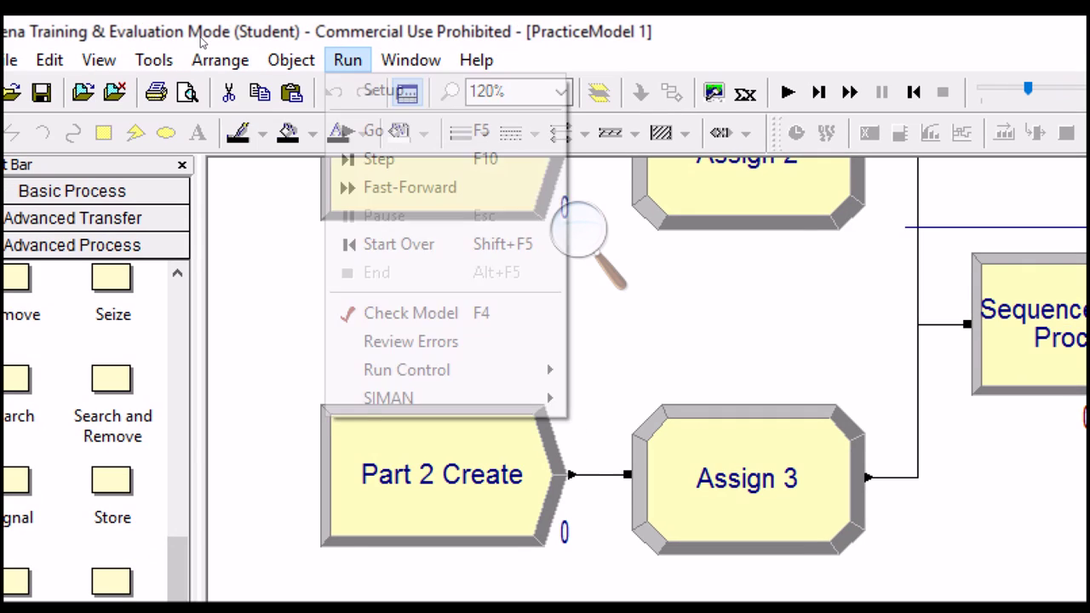
{"action": "key", "text": "Down"}
{"action": "key", "text": "Return"}
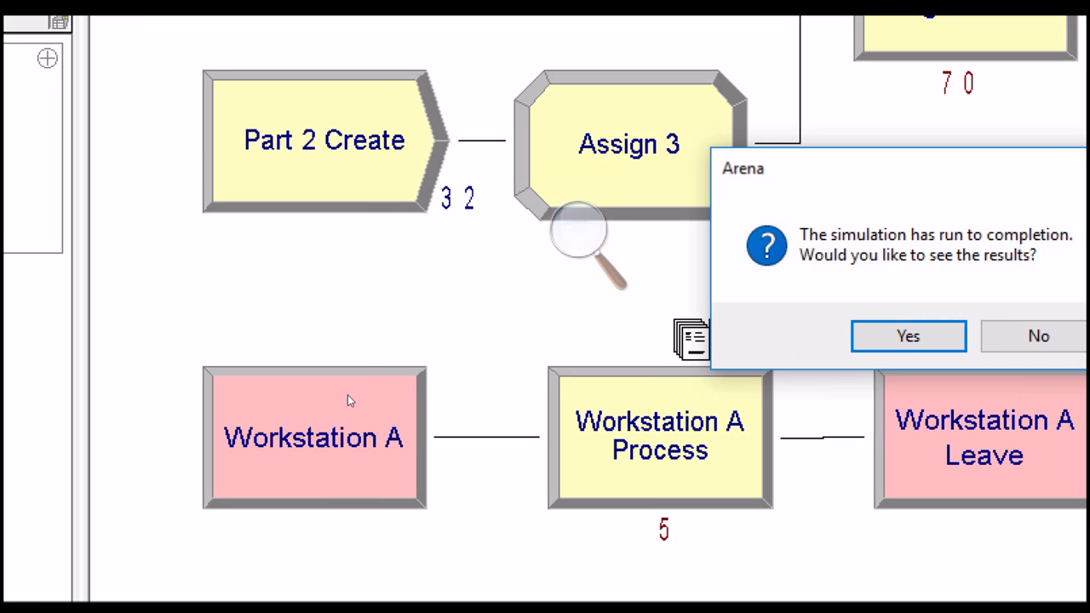
Step: Open the simulation results and go to the User Specified section of the Category Overview report
{"action": "key", "text": "Return"}
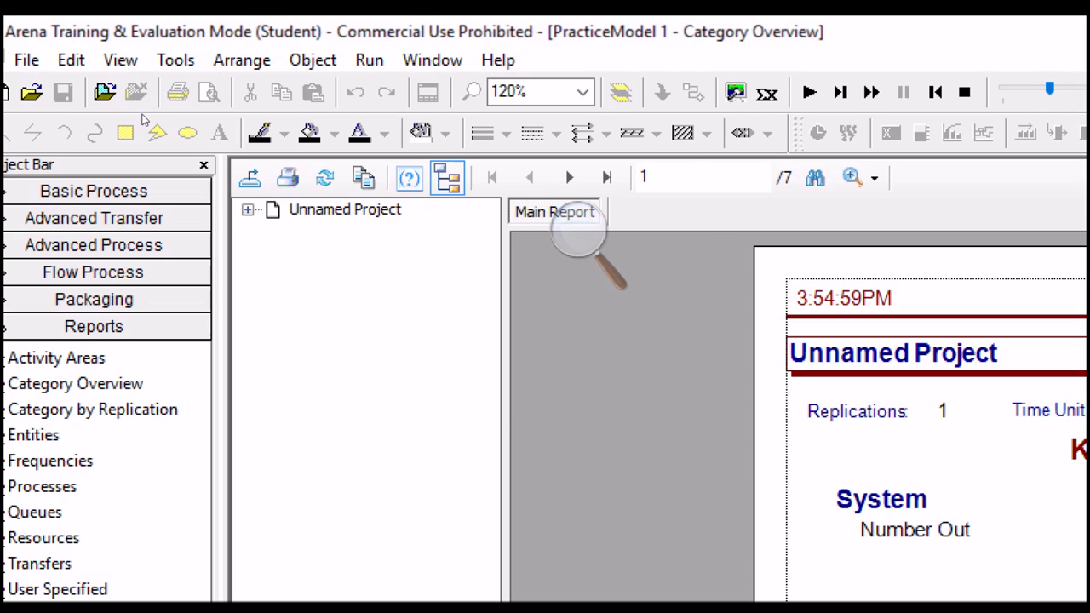
{"action": "left_click", "coordinate": [248, 210]}
{"action": "left_click", "coordinate": [322, 296]}
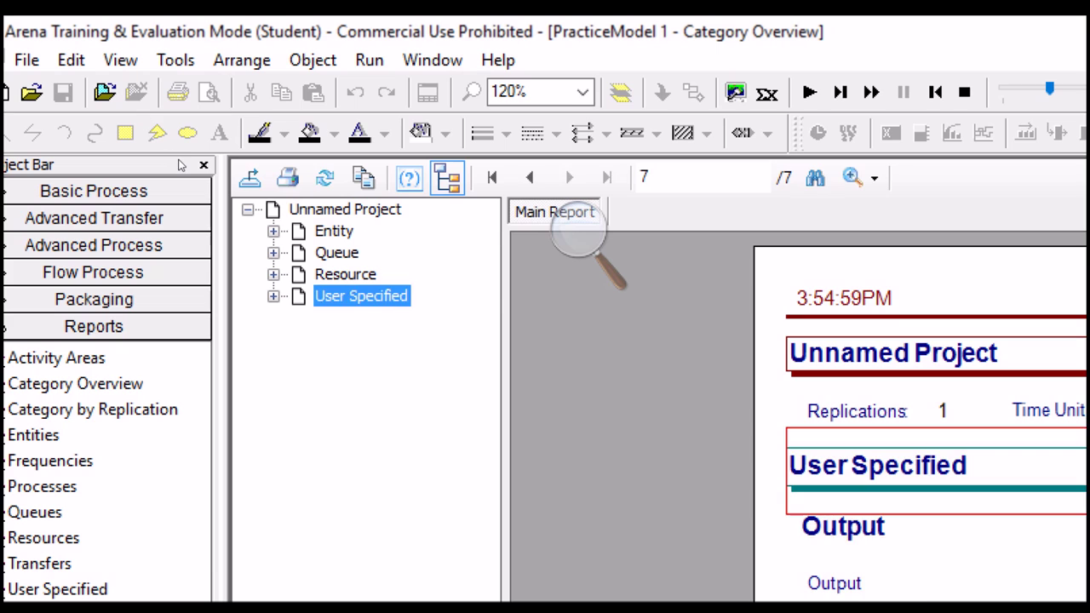